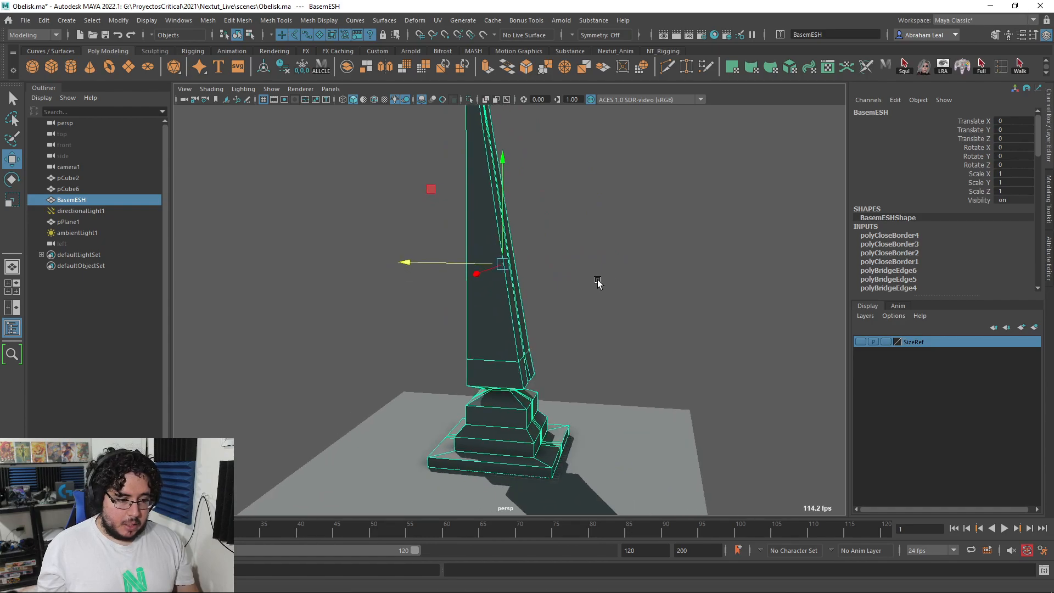
- In the side view, snap the upper vertices of the obelisk's straight vertical side into line with that side
{"action": "key", "text": "space"}
{"action": "scroll", "coordinate": [541, 277], "scroll_direction": "up", "scroll_amount": 8}
{"action": "middle_click_drag", "start_coordinate": [499, 219], "coordinate": [542, 285], "text": "alt"}
{"action": "middle_click_drag", "start_coordinate": [499, 131], "coordinate": [543, 242], "text": "alt"}
{"action": "scroll", "coordinate": [542, 241], "scroll_direction": "up", "scroll_amount": 3}
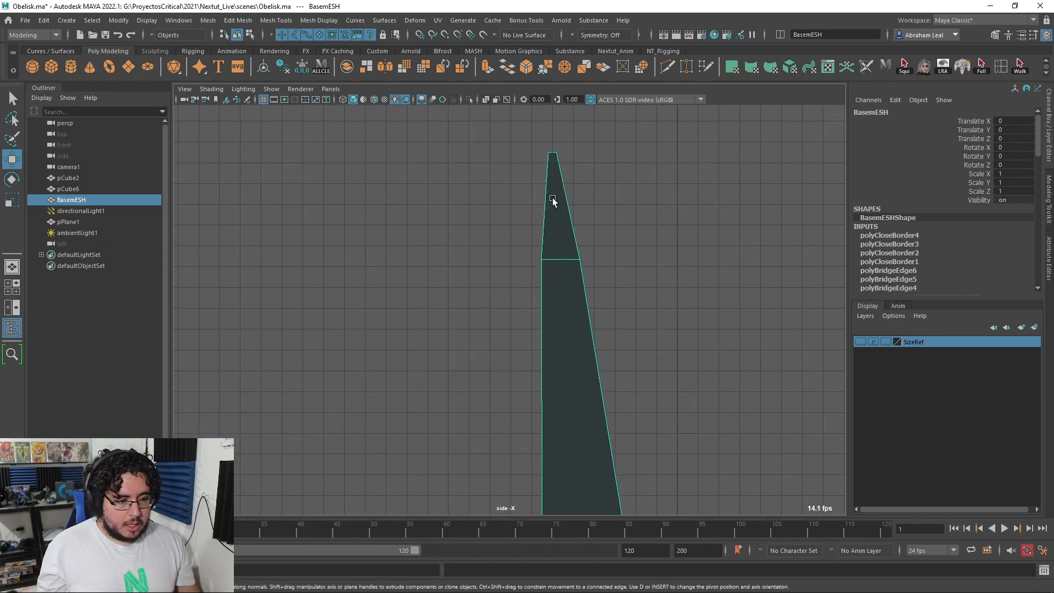
{"action": "key", "text": "F8"}
{"action": "left_click_drag", "start_coordinate": [511, 134], "coordinate": [543, 259]}
{"action": "key", "text": "v"}
{"action": "left_click_drag", "start_coordinate": [615, 237], "coordinate": [568, 296]}
{"action": "left_click_drag", "start_coordinate": [538, 259], "coordinate": [538, 259]}
{"action": "scroll", "coordinate": [618, 297], "scroll_direction": "down", "scroll_amount": 3}
{"action": "middle_click_drag", "start_coordinate": [619, 330], "coordinate": [620, 152], "text": "alt"}
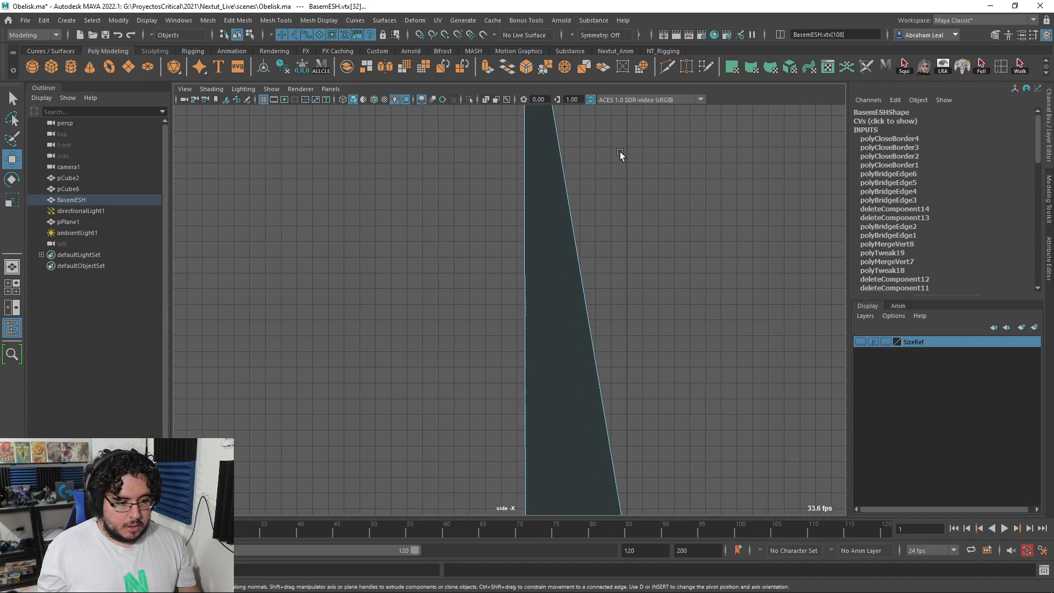
- Select all shaft and tip vertices along the straight vertical side and scale them flat along Z
{"action": "scroll", "coordinate": [522, 177], "scroll_direction": "down", "scroll_amount": 3}
{"action": "middle_click_drag", "start_coordinate": [583, 329], "coordinate": [536, 290], "text": "alt"}
{"action": "scroll", "coordinate": [556, 215], "scroll_direction": "down", "scroll_amount": 1}
{"action": "right_click_drag", "start_coordinate": [531, 273], "coordinate": [475, 274]}
{"action": "middle_click_drag", "start_coordinate": [470, 287], "coordinate": [487, 239], "text": "alt"}
{"action": "scroll", "coordinate": [487, 242], "scroll_direction": "down", "scroll_amount": 1}
{"action": "left_click", "coordinate": [480, 189]}
{"action": "left_click_drag", "start_coordinate": [521, 357], "coordinate": [538, 435]}
{"action": "key", "text": "r"}
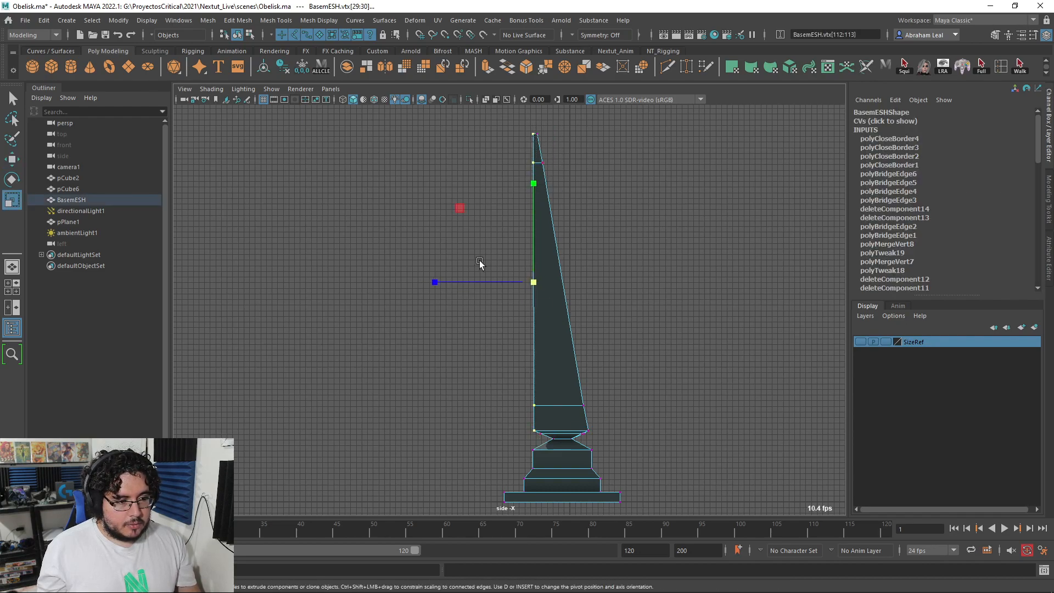
{"action": "left_click_drag", "start_coordinate": [442, 285], "coordinate": [601, 250]}
{"action": "left_click", "coordinate": [604, 287]}
- Examine the obelisk's neck and lower shaft in perspective, comparing the smoothed preview with the unsmoothed mesh
{"action": "key", "text": "space"}
{"action": "left_click_drag", "start_coordinate": [612, 272], "coordinate": [585, 241], "text": "alt"}
{"action": "right_click_drag", "start_coordinate": [585, 241], "coordinate": [645, 205]}
{"action": "left_click_drag", "start_coordinate": [583, 302], "coordinate": [577, 269], "text": "alt"}
{"action": "key", "text": "3"}
{"action": "scroll", "coordinate": [631, 318], "scroll_direction": "up", "scroll_amount": 4}
{"action": "key", "text": "1"}
{"action": "left_click_drag", "start_coordinate": [600, 371], "coordinate": [600, 308], "text": "alt"}
{"action": "scroll", "coordinate": [599, 308], "scroll_direction": "up", "scroll_amount": 2}
{"action": "key", "text": "3"}
{"action": "right_click_drag", "start_coordinate": [600, 308], "coordinate": [624, 368], "text": "alt"}
{"action": "left_click_drag", "start_coordinate": [623, 367], "coordinate": [586, 350], "text": "alt"}
{"action": "key", "text": "1"}
{"action": "key", "text": "3"}
{"action": "right_click_drag", "start_coordinate": [505, 279], "coordinate": [471, 311]}
{"action": "left_click", "coordinate": [494, 316]}
{"action": "key", "text": "Delete"}
{"action": "left_click", "coordinate": [491, 236]}
{"action": "key", "text": "Delete"}
{"action": "key", "text": "ctrl+z"}
{"action": "key", "text": "ctrl+z"}
{"action": "key", "text": "ctrl+z"}
{"action": "key", "text": "ctrl+z"}
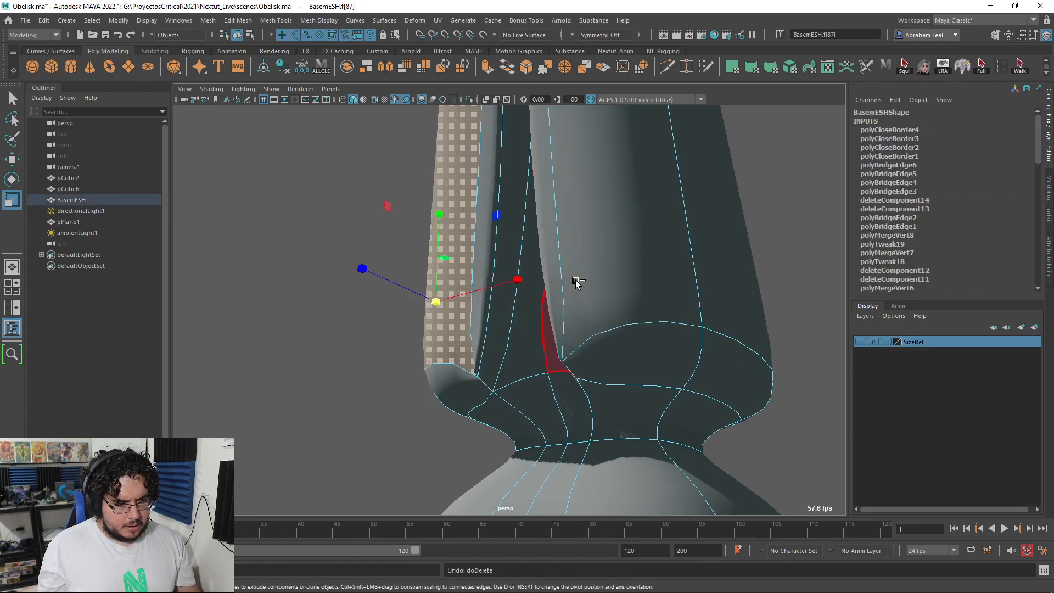
{"action": "key", "text": "ctrl+z"}
- Insert supporting edge loops with Multi-Cut close to the horizontal edges of the base plate and the lowest pedestal tier
{"action": "left_click_drag", "start_coordinate": [579, 334], "coordinate": [650, 353], "text": "alt"}
{"action": "right_click_drag", "start_coordinate": [651, 352], "coordinate": [594, 334], "text": "alt"}
{"action": "left_click_drag", "start_coordinate": [595, 334], "coordinate": [627, 339], "text": "alt"}
{"action": "right_click_drag", "start_coordinate": [627, 339], "coordinate": [637, 367], "text": "alt"}
{"action": "middle_click_drag", "start_coordinate": [637, 367], "coordinate": [650, 235], "text": "alt"}
{"action": "scroll", "coordinate": [650, 235], "scroll_direction": "down", "scroll_amount": 3}
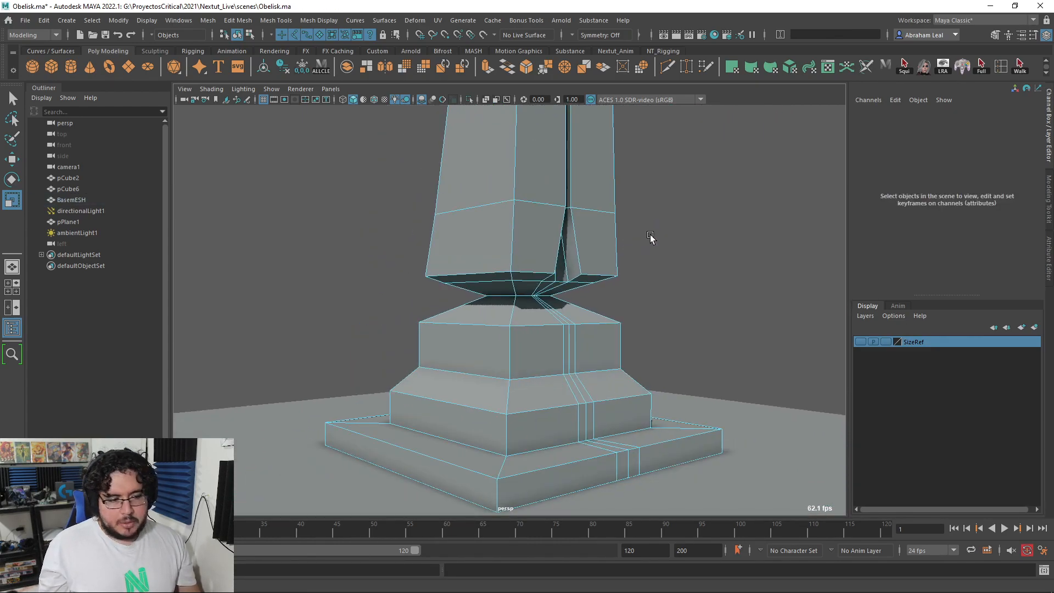
{"action": "left_click_drag", "start_coordinate": [640, 179], "coordinate": [649, 248], "text": "alt"}
{"action": "left_click_drag", "start_coordinate": [551, 339], "coordinate": [543, 298], "text": "alt"}
{"action": "left_click", "coordinate": [472, 279], "text": "ctrl"}
{"action": "left_click", "coordinate": [471, 233], "text": "ctrl"}
{"action": "middle_click_drag", "start_coordinate": [518, 209], "coordinate": [493, 275], "text": "alt"}
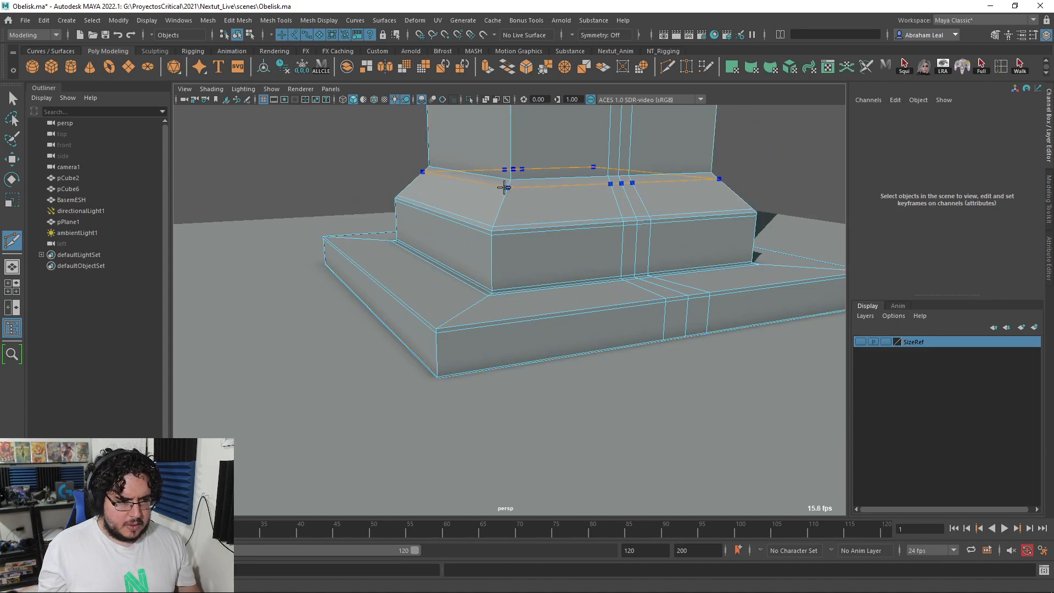
- Insert supporting edge loops along the upper pedestal tier, around the narrow neck and along the shaft's bottom edge
{"action": "middle_click_drag", "start_coordinate": [582, 158], "coordinate": [572, 307], "text": "alt"}
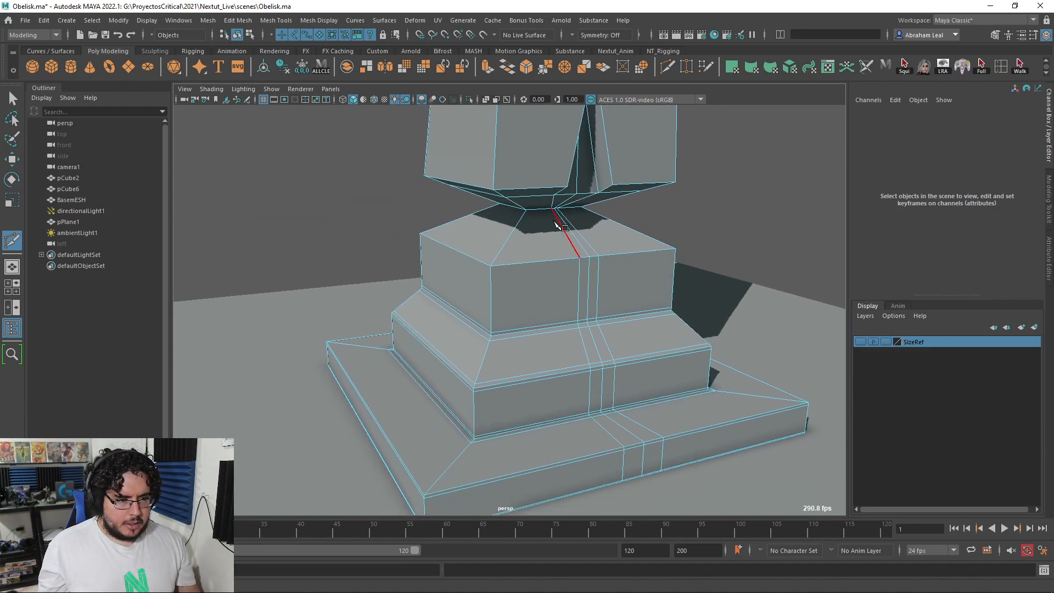
{"action": "right_click_drag", "start_coordinate": [573, 307], "coordinate": [607, 249], "text": "alt"}
{"action": "middle_click_drag", "start_coordinate": [607, 249], "coordinate": [593, 324], "text": "alt"}
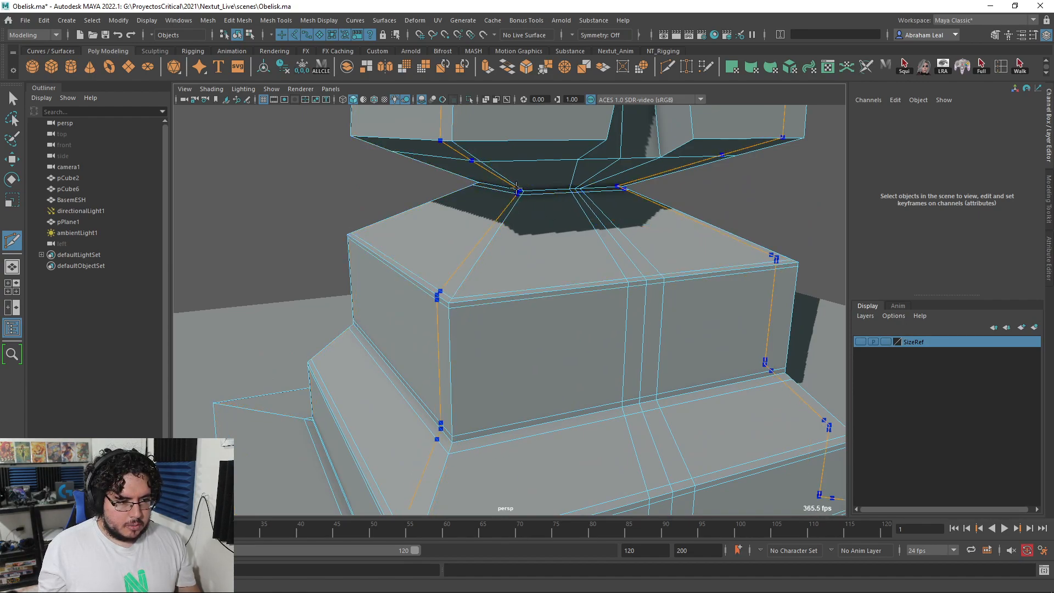
{"action": "left_click_drag", "start_coordinate": [524, 169], "coordinate": [527, 148], "text": "alt"}
{"action": "middle_click_drag", "start_coordinate": [527, 149], "coordinate": [522, 237], "text": "alt"}
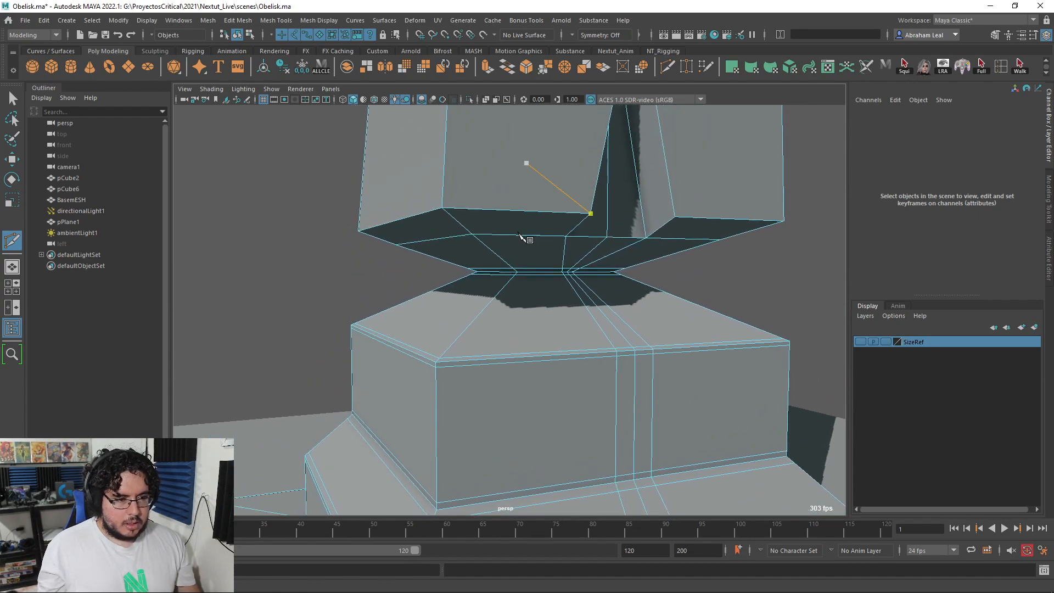
{"action": "left_click", "coordinate": [443, 204], "text": "ctrl"}
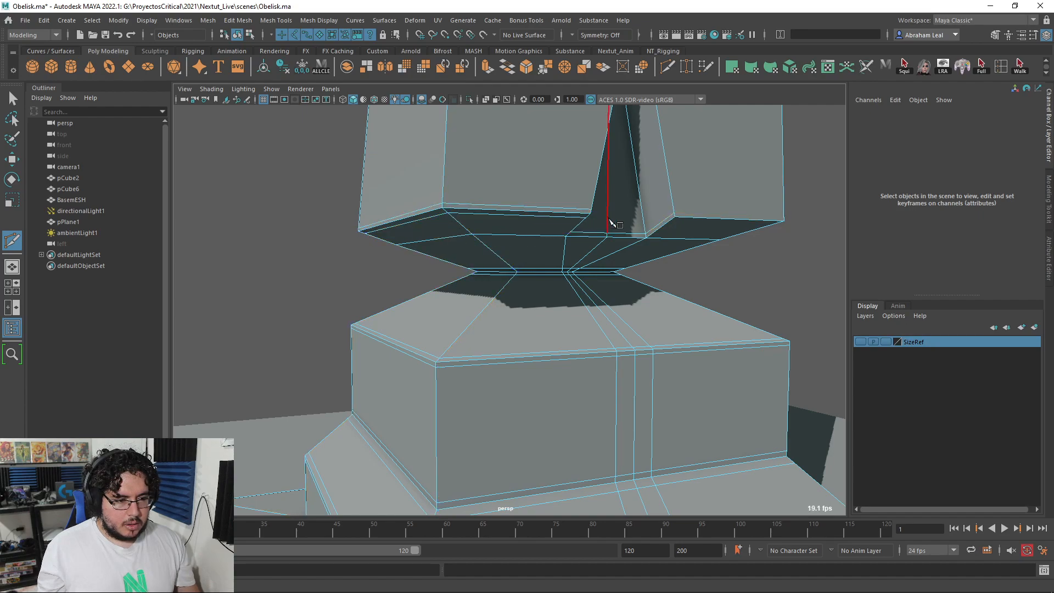
- Try to insert supporting edge loops around the shaft beside its lower horizontal edge
{"action": "right_click_drag", "start_coordinate": [719, 206], "coordinate": [622, 177], "text": "alt"}
{"action": "middle_click_drag", "start_coordinate": [622, 176], "coordinate": [628, 242], "text": "alt"}
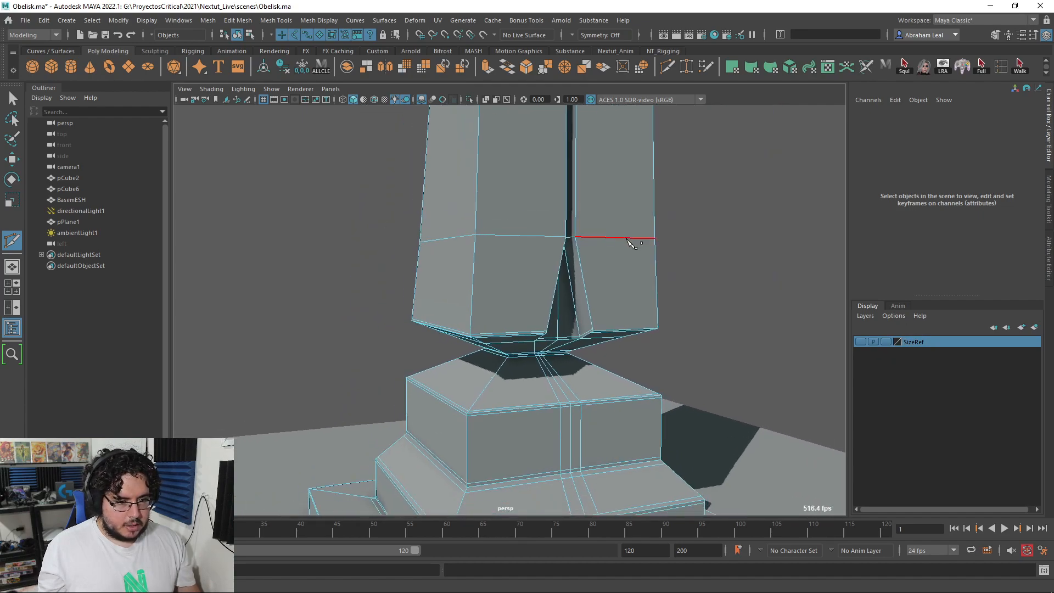
{"action": "left_click_drag", "start_coordinate": [628, 242], "coordinate": [499, 207], "text": "alt"}
{"action": "right_click_drag", "start_coordinate": [499, 207], "coordinate": [571, 199], "text": "alt"}
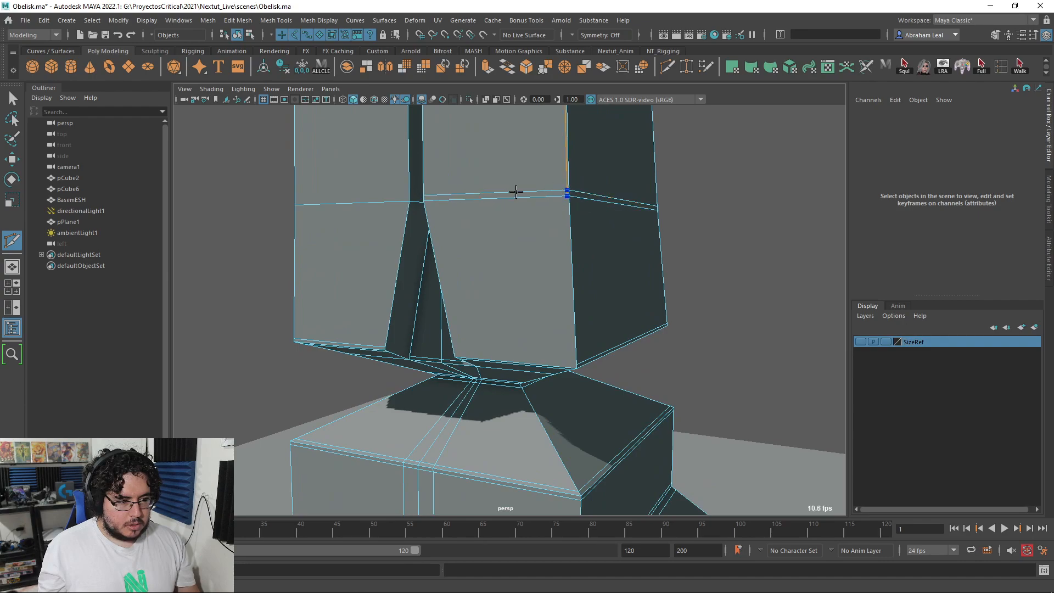
{"action": "left_click_drag", "start_coordinate": [405, 194], "coordinate": [541, 308], "text": "alt"}
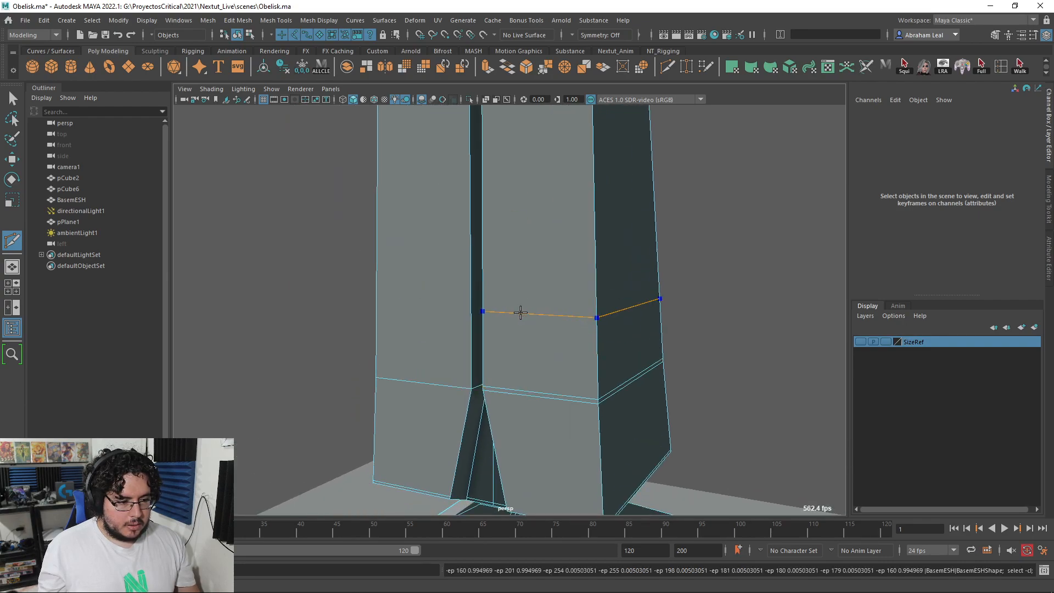
- In the front view, slice the mesh just above the shaft's bottom edge and on both sides of its lower horizontal edge
{"action": "scroll", "coordinate": [571, 308], "scroll_direction": "down", "scroll_amount": 4}
{"action": "key", "text": "space"}
{"action": "left_click_drag", "start_coordinate": [614, 337], "coordinate": [588, 370]}
{"action": "scroll", "coordinate": [598, 373], "scroll_direction": "up", "scroll_amount": 5}
{"action": "scroll", "coordinate": [666, 328], "scroll_direction": "up", "scroll_amount": 3}
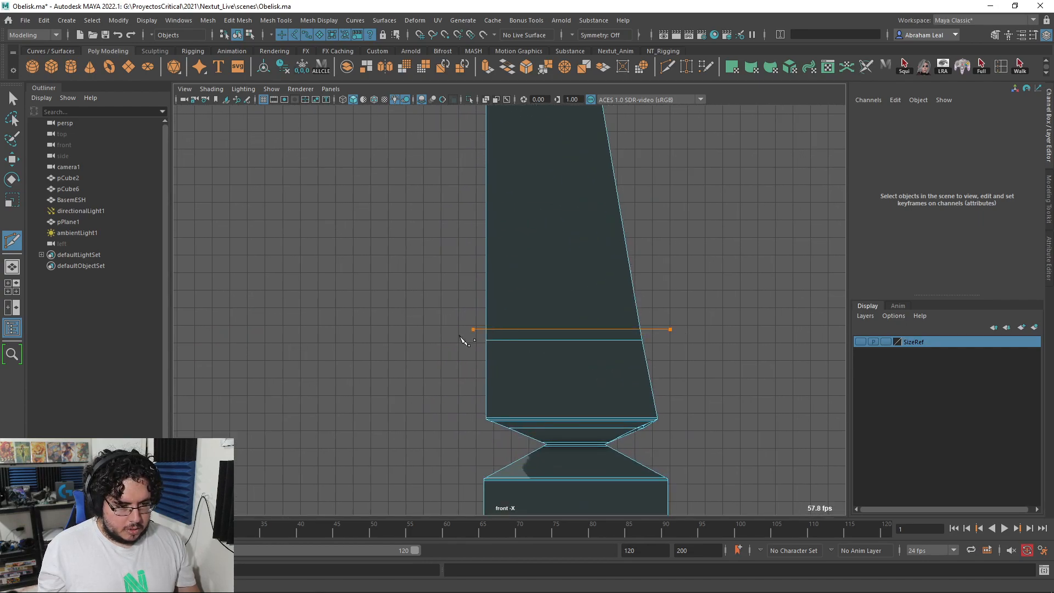
{"action": "middle_click_drag", "start_coordinate": [603, 299], "coordinate": [558, 272], "text": "alt"}
{"action": "scroll", "coordinate": [625, 304], "scroll_direction": "down", "scroll_amount": 3}
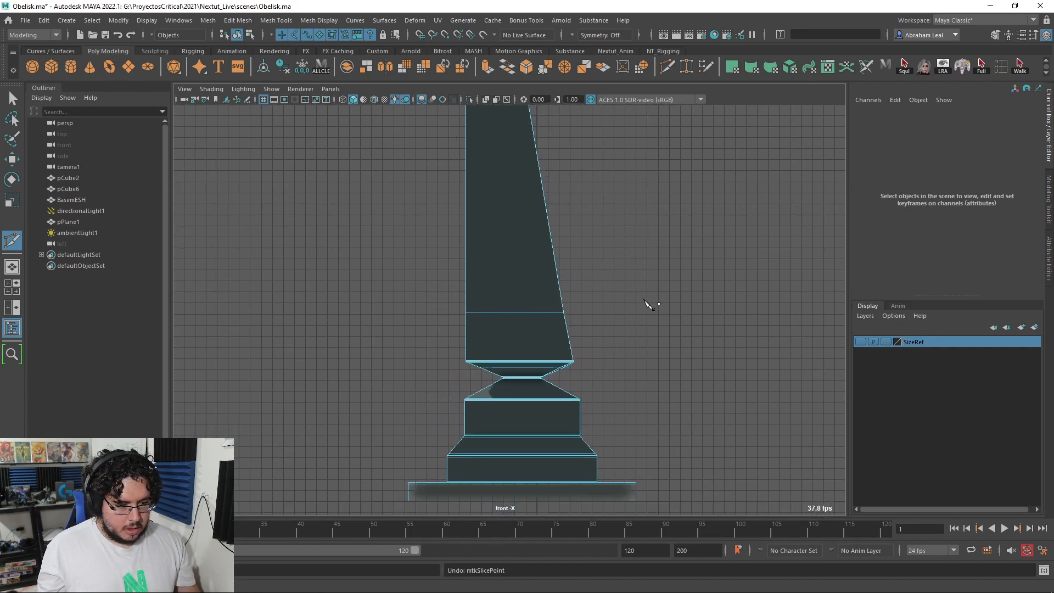
{"action": "scroll", "coordinate": [622, 346], "scroll_direction": "up", "scroll_amount": 5}
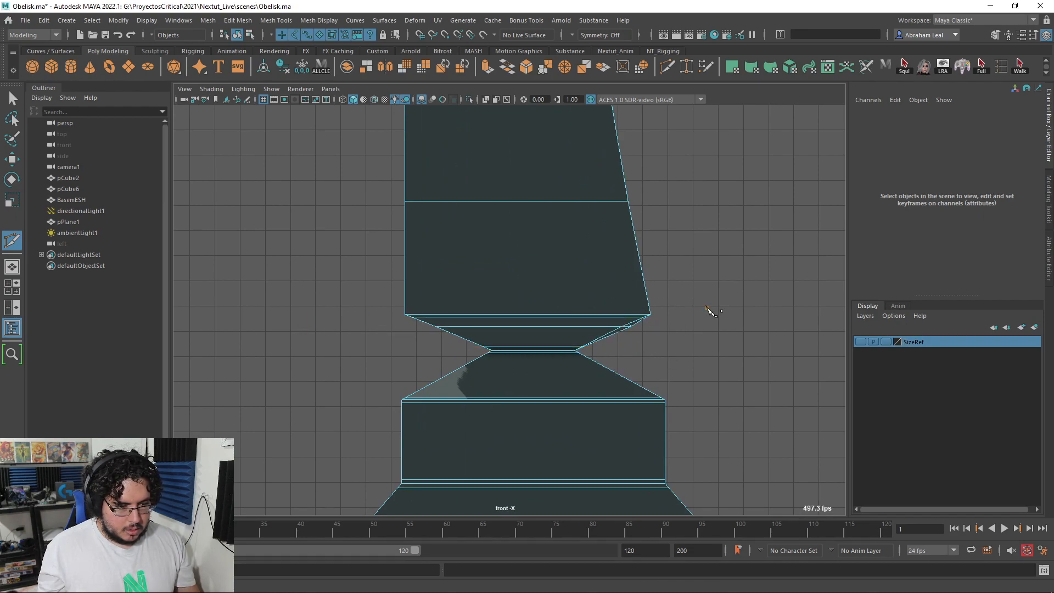
{"action": "left_click_drag", "start_coordinate": [318, 314], "coordinate": [318, 314]}
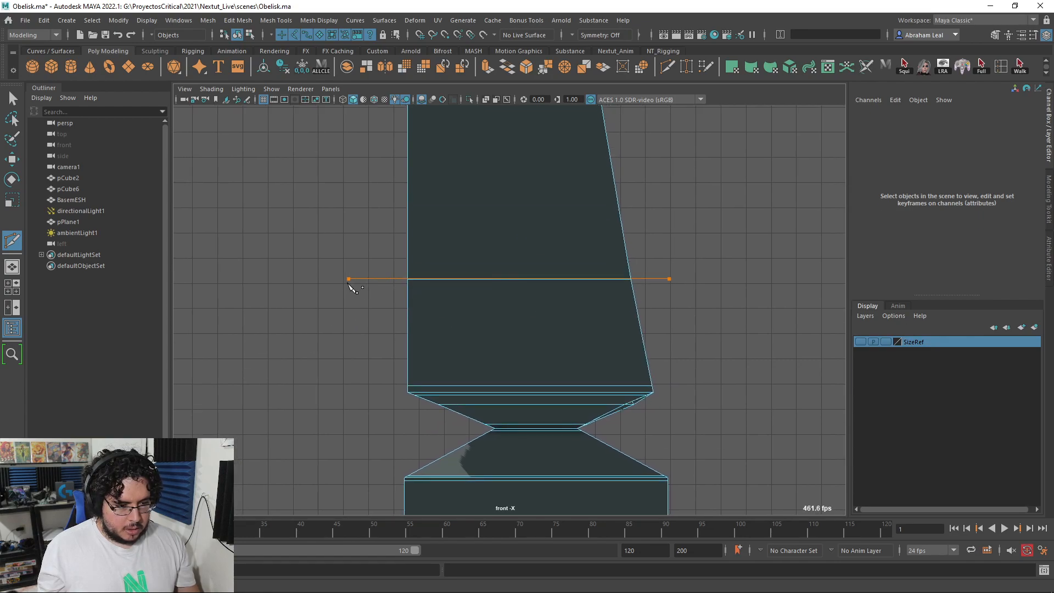
{"action": "key", "text": "ctrl+z"}
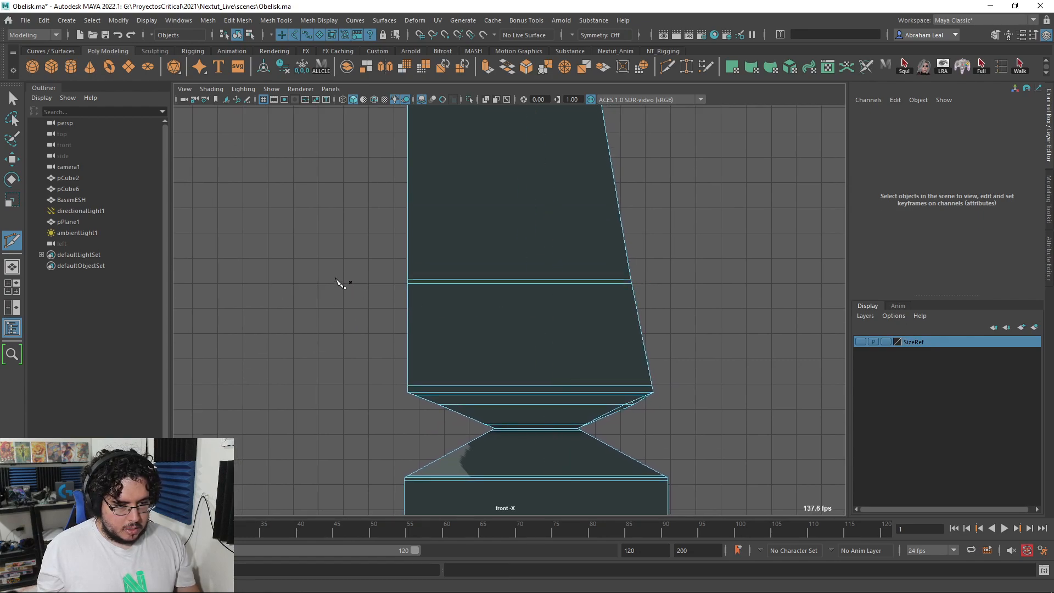
{"action": "left_click_drag", "start_coordinate": [354, 273], "coordinate": [354, 272]}
{"action": "middle_click_drag", "start_coordinate": [618, 198], "coordinate": [650, 306], "text": "alt"}
{"action": "scroll", "coordinate": [631, 291], "scroll_direction": "down", "scroll_amount": 3}
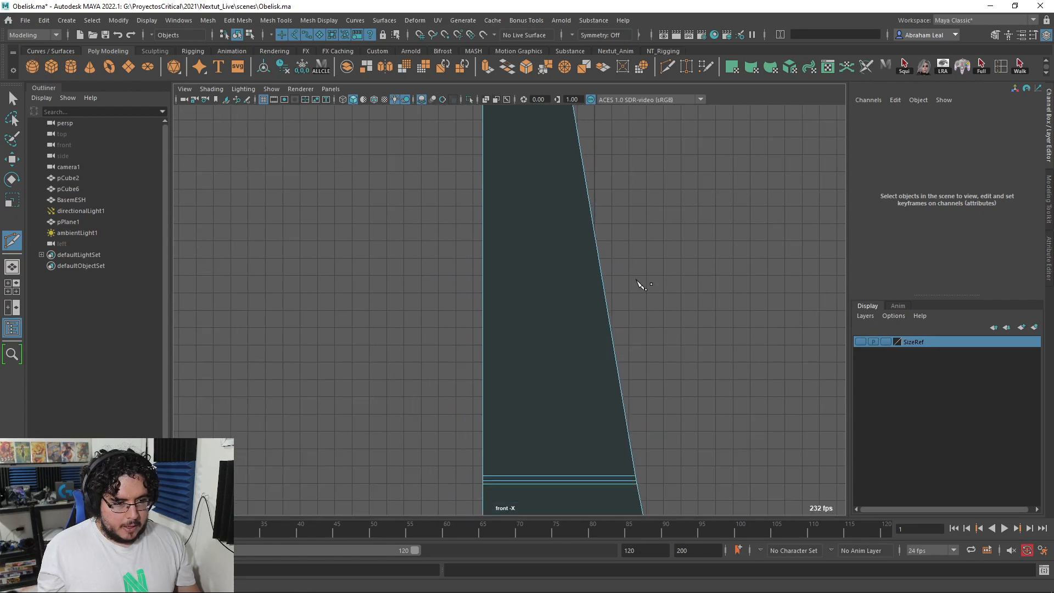
- Slice supporting edges across the shaft close to the horizontal edge where the pyramid tip begins
{"action": "scroll", "coordinate": [650, 306], "scroll_direction": "down", "scroll_amount": 3}
{"action": "middle_click_drag", "start_coordinate": [603, 274], "coordinate": [603, 340], "text": "alt"}
{"action": "middle_click_drag", "start_coordinate": [574, 154], "coordinate": [605, 314], "text": "alt"}
{"action": "middle_click_drag", "start_coordinate": [598, 187], "coordinate": [608, 339], "text": "alt"}
{"action": "scroll", "coordinate": [609, 339], "scroll_direction": "up", "scroll_amount": 3}
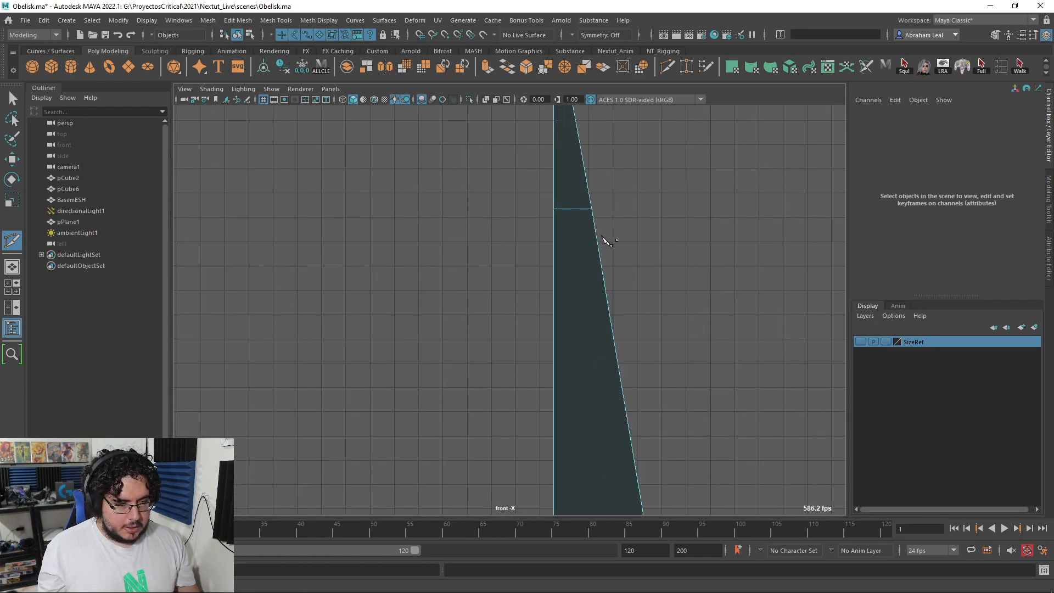
{"action": "left_click_drag", "start_coordinate": [482, 225], "coordinate": [482, 226]}
{"action": "scroll", "coordinate": [653, 302], "scroll_direction": "down", "scroll_amount": 3}
{"action": "scroll", "coordinate": [638, 302], "scroll_direction": "up", "scroll_amount": 4}
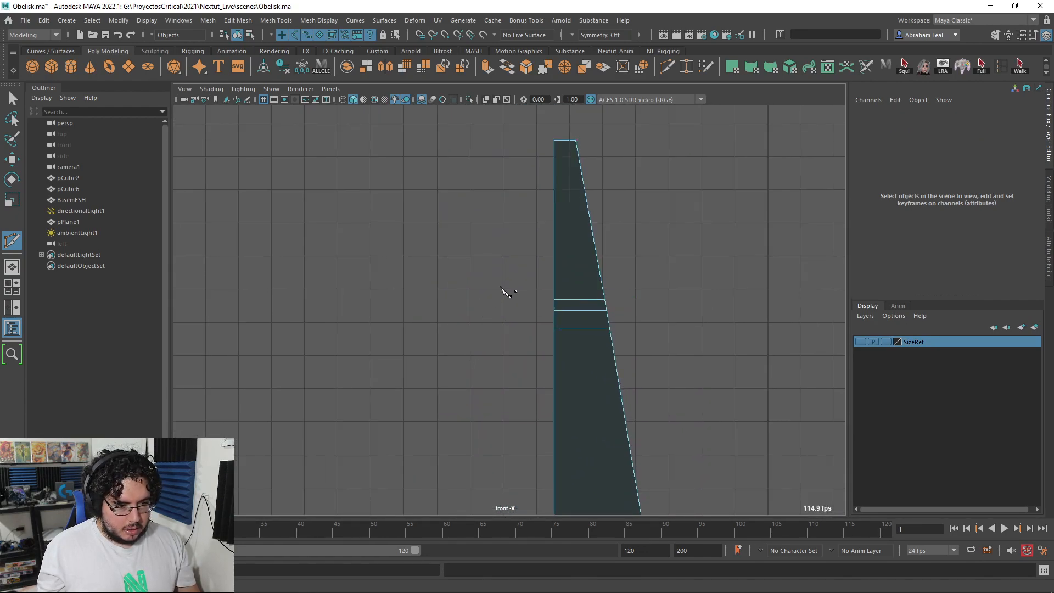
- Check the new supporting edges on the whole obelisk in perspective with the smoothed preview
{"action": "key", "text": "space"}
{"action": "left_click_drag", "start_coordinate": [659, 212], "coordinate": [660, 191]}
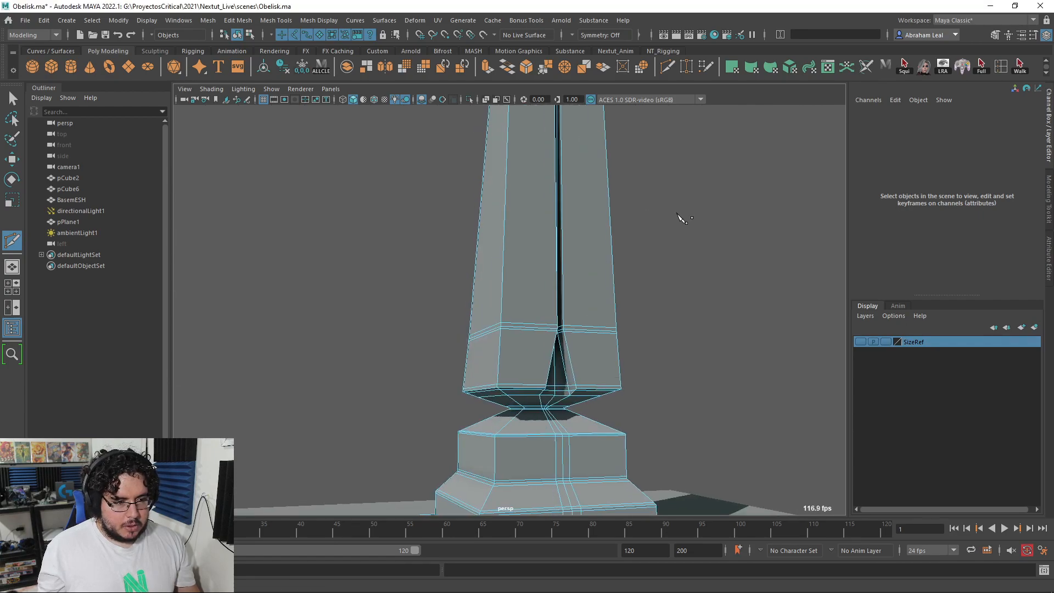
{"action": "right_click_drag", "start_coordinate": [679, 219], "coordinate": [587, 258], "text": "alt"}
{"action": "key", "text": "3"}
{"action": "mouse_move", "coordinate": [662, 305]}
{"action": "left_mouse_down", "text": "alt"}
{"action": "mouse_move", "coordinate": [748, 313]}
{"action": "mouse_move", "coordinate": [743, 261]}
{"action": "mouse_move", "coordinate": [677, 318]}
{"action": "left_mouse_up", "text": "alt"}
{"action": "key", "text": "1"}
{"action": "left_click_drag", "start_coordinate": [637, 195], "coordinate": [621, 238], "text": "alt"}
{"action": "scroll", "coordinate": [621, 238], "scroll_direction": "down", "scroll_amount": 5}
{"action": "middle_click_drag", "start_coordinate": [621, 237], "coordinate": [608, 341], "text": "alt"}
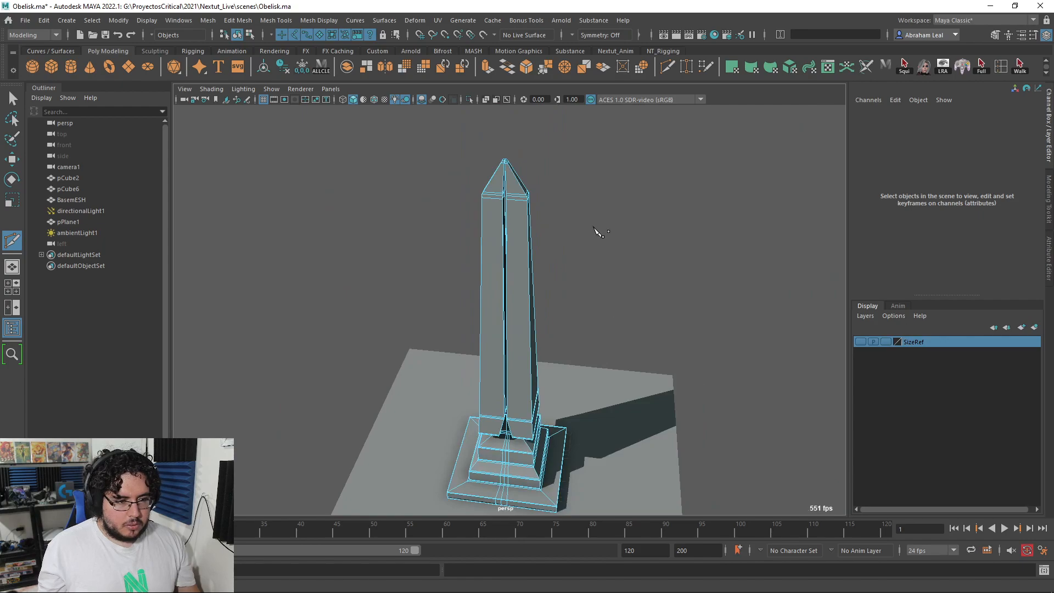
- Bridge opposite border edges to close one half of the open hole at the obelisk's tip
{"action": "left_click_drag", "start_coordinate": [597, 231], "coordinate": [609, 297], "text": "alt"}
{"action": "scroll", "coordinate": [621, 242], "scroll_direction": "up", "scroll_amount": 6}
{"action": "scroll", "coordinate": [609, 233], "scroll_direction": "up", "scroll_amount": 3}
{"action": "left_click", "coordinate": [522, 208]}
{"action": "middle_click_drag", "start_coordinate": [548, 225], "coordinate": [506, 289], "text": "alt"}
{"action": "scroll", "coordinate": [507, 291], "scroll_direction": "up", "scroll_amount": 8}
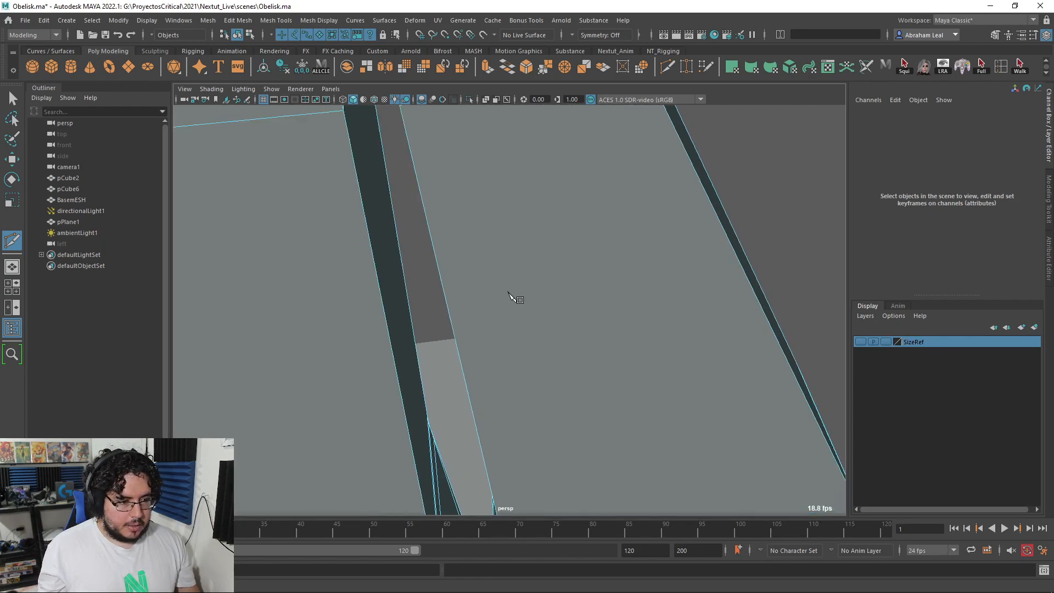
{"action": "scroll", "coordinate": [510, 295], "scroll_direction": "down", "scroll_amount": 6}
{"action": "key", "text": "q"}
{"action": "right_click", "coordinate": [504, 264]}
{"action": "left_click", "coordinate": [522, 294]}
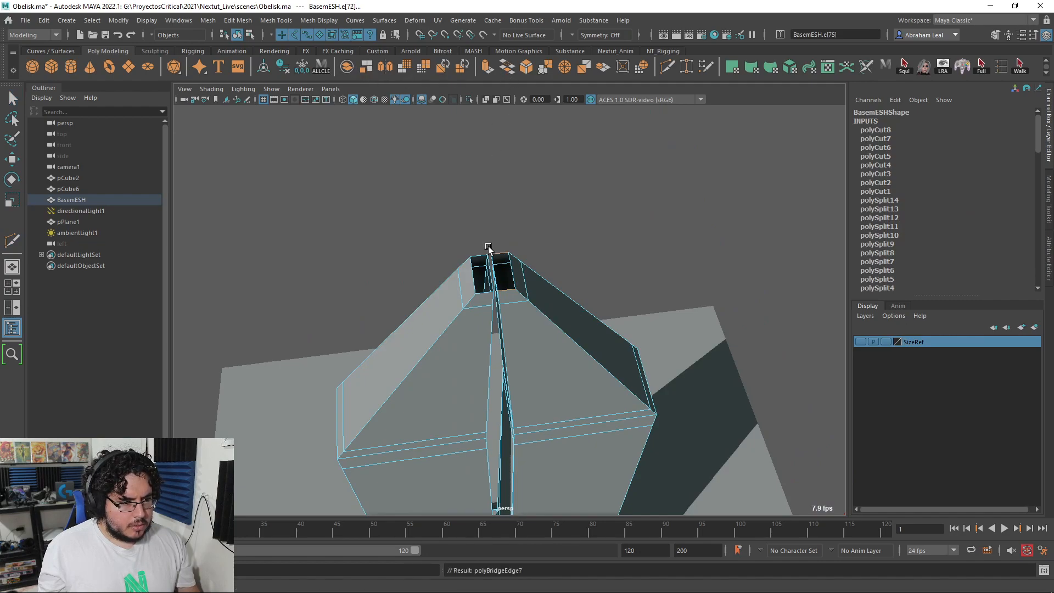
- Bridge the remaining pair of border edges to close the other half of the tip's hole
{"action": "scroll", "coordinate": [577, 277], "scroll_direction": "up", "scroll_amount": 3}
{"action": "scroll", "coordinate": [555, 277], "scroll_direction": "down", "scroll_amount": 5}
{"action": "right_click_drag", "start_coordinate": [536, 287], "coordinate": [609, 368], "text": "alt"}
{"action": "left_click", "coordinate": [471, 234]}
{"action": "left_click", "coordinate": [476, 286], "text": "shift"}
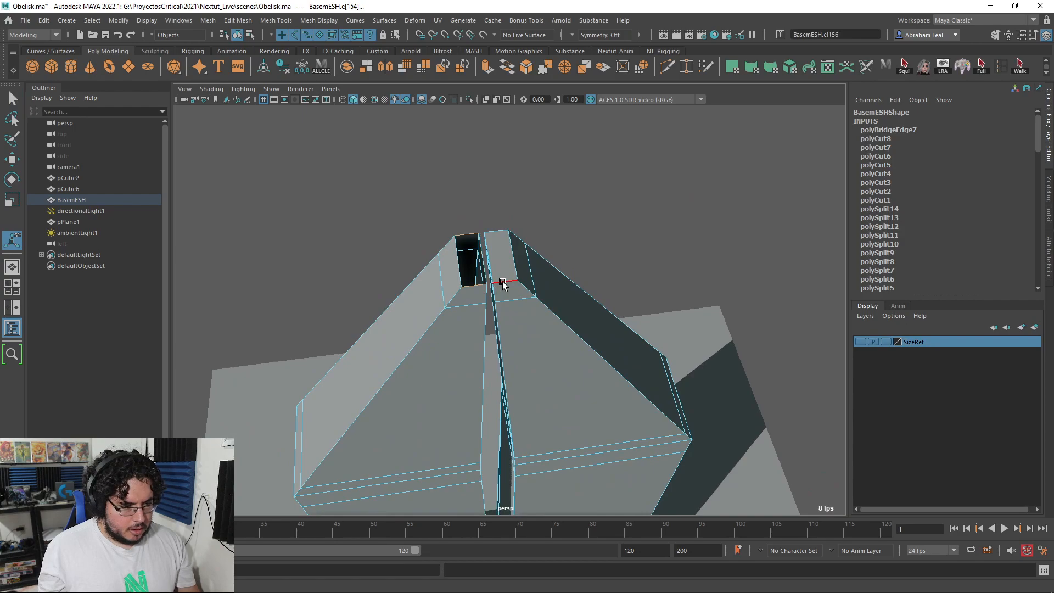
{"action": "key", "text": "g"}
- Return to object selection and delete the construction history of the obelisk mesh
{"action": "left_click_drag", "start_coordinate": [502, 282], "coordinate": [524, 249], "text": "alt"}
{"action": "right_click_drag", "start_coordinate": [525, 249], "coordinate": [608, 187]}
{"action": "scroll", "coordinate": [489, 216], "scroll_direction": "down", "scroll_amount": 8}
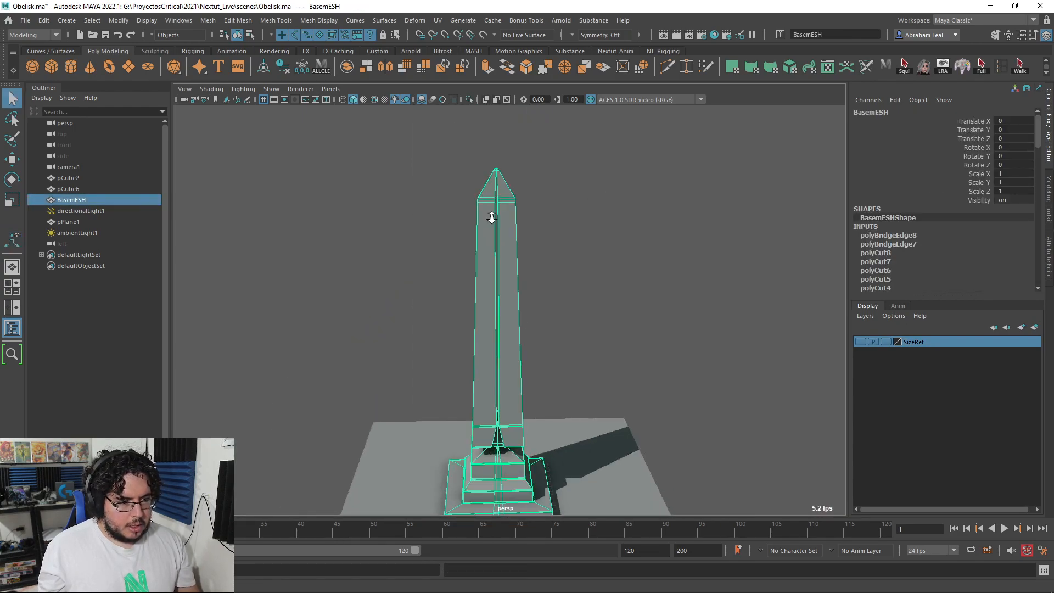
{"action": "left_click", "coordinate": [278, 66]}
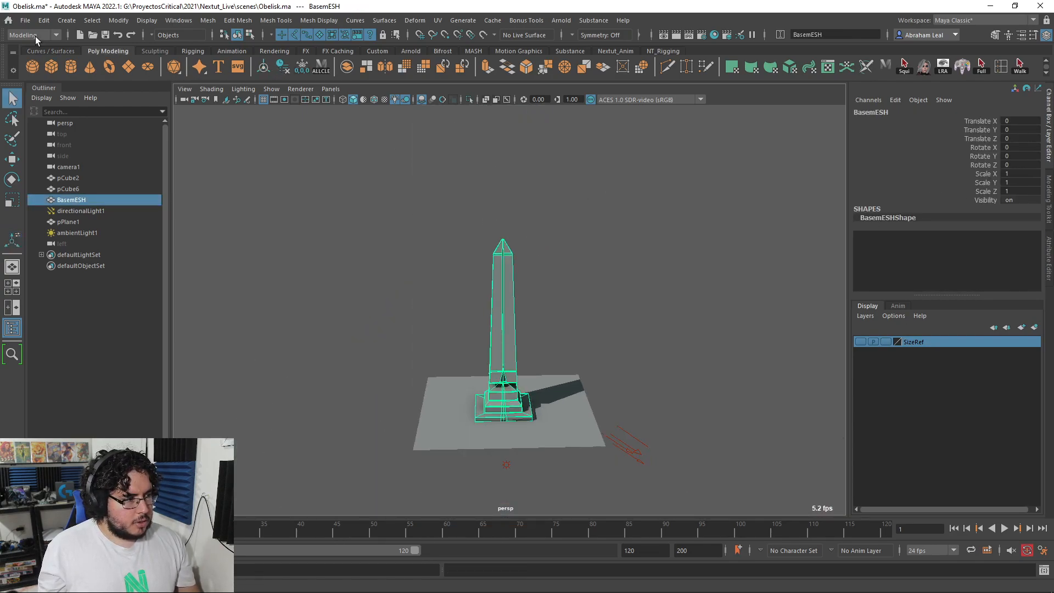
- Export the selected obelisk as FBX to Obelisk_BaseMesh.fbx, replacing the existing file
{"action": "left_click", "coordinate": [25, 21]}
{"action": "left_click", "coordinate": [85, 159]}
{"action": "left_click", "coordinate": [217, 130]}
{"action": "left_click", "coordinate": [801, 407]}
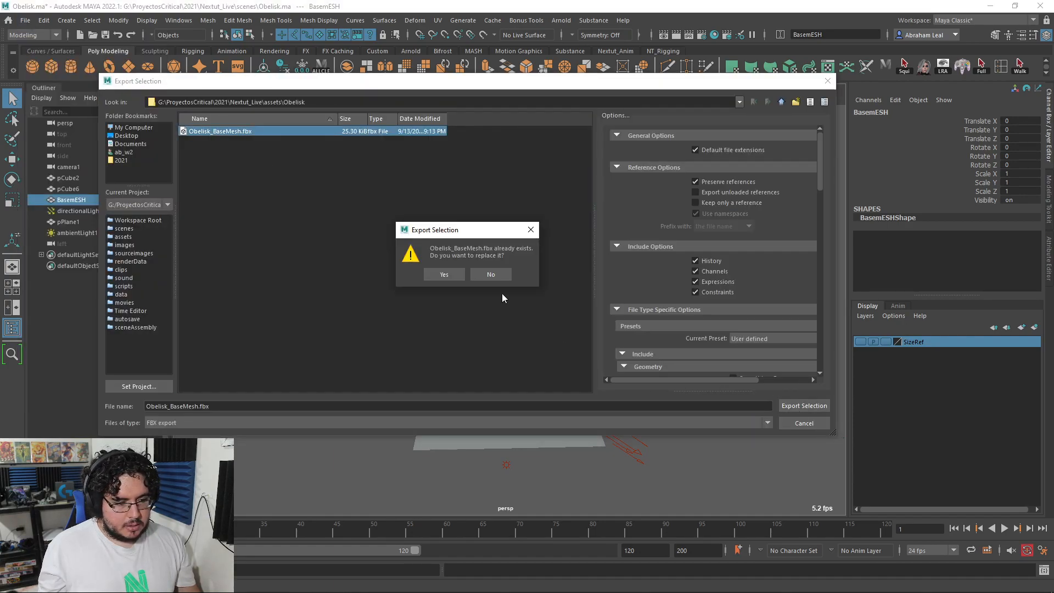
{"action": "left_click", "coordinate": [442, 272]}
- Look up "fbx" in the Plug-in Manager and close it
{"action": "left_click", "coordinate": [179, 20]}
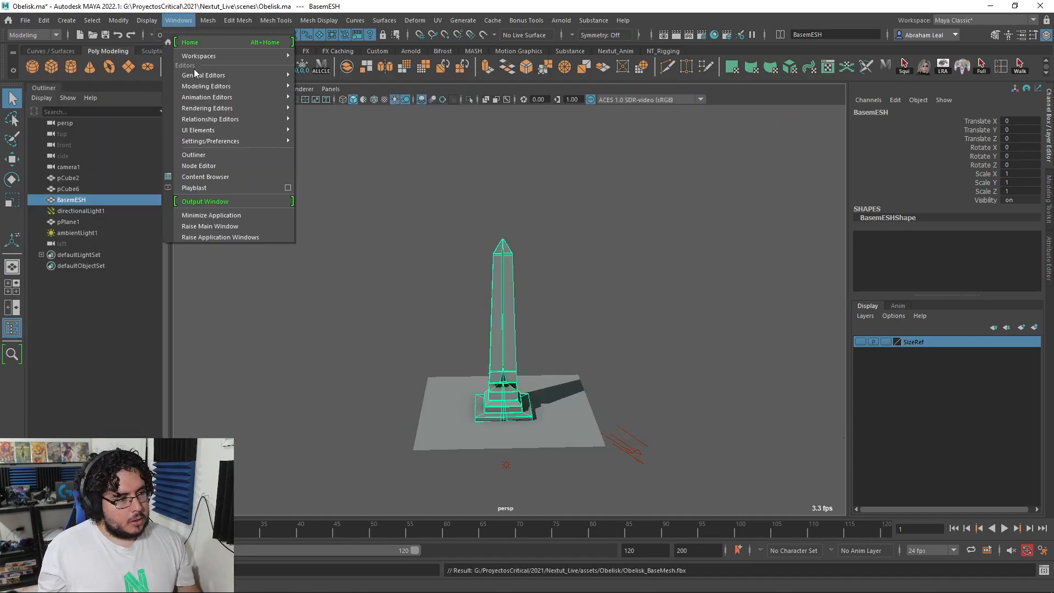
{"action": "mouse_move", "coordinate": [248, 141]}
{"action": "left_click", "coordinate": [366, 215]}
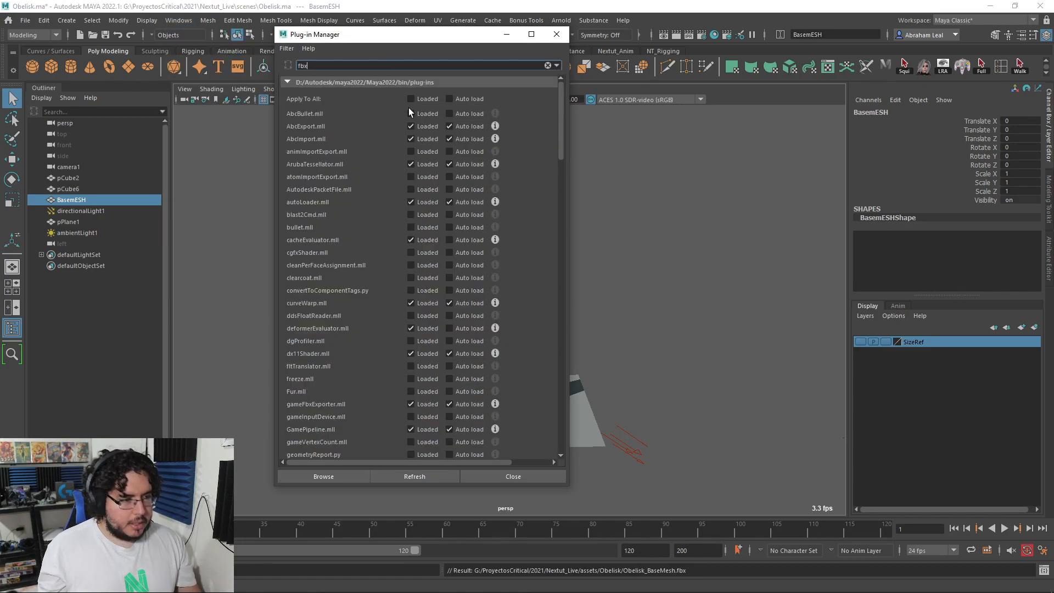
{"action": "left_click", "coordinate": [556, 34]}
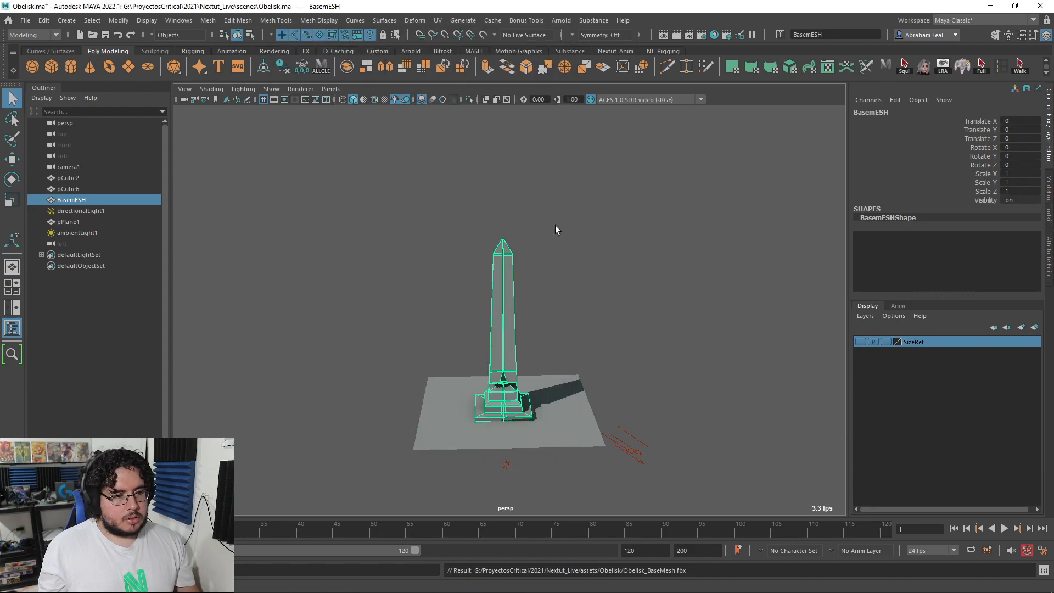
- Switch to ZBrush and try to fully initialize it to clear the canvas and tools
{"action": "key", "text": "alt+Tab"}
{"action": "left_click", "coordinate": [615, 215]}
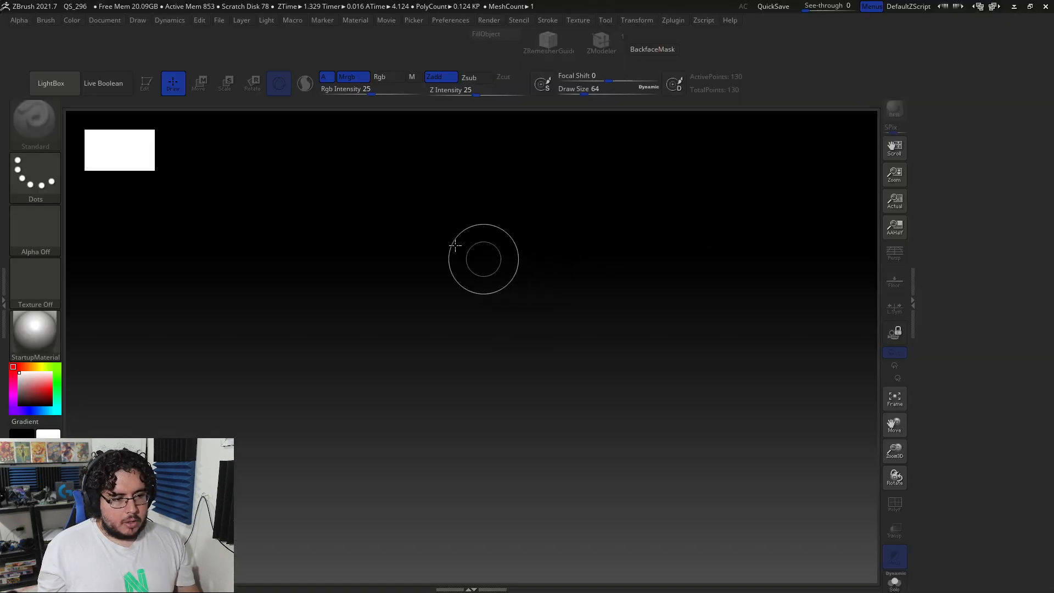
{"action": "left_click_drag", "start_coordinate": [735, 286], "coordinate": [743, 325]}
{"action": "key", "text": "ctrl+n"}
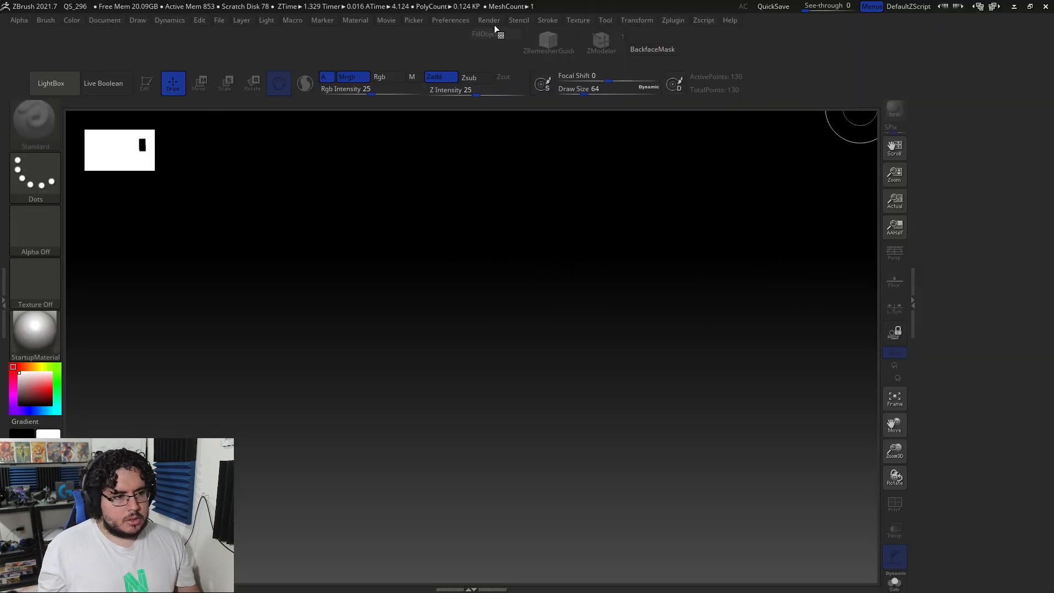
{"action": "left_click", "coordinate": [451, 20]}
{"action": "left_click", "coordinate": [468, 42]}
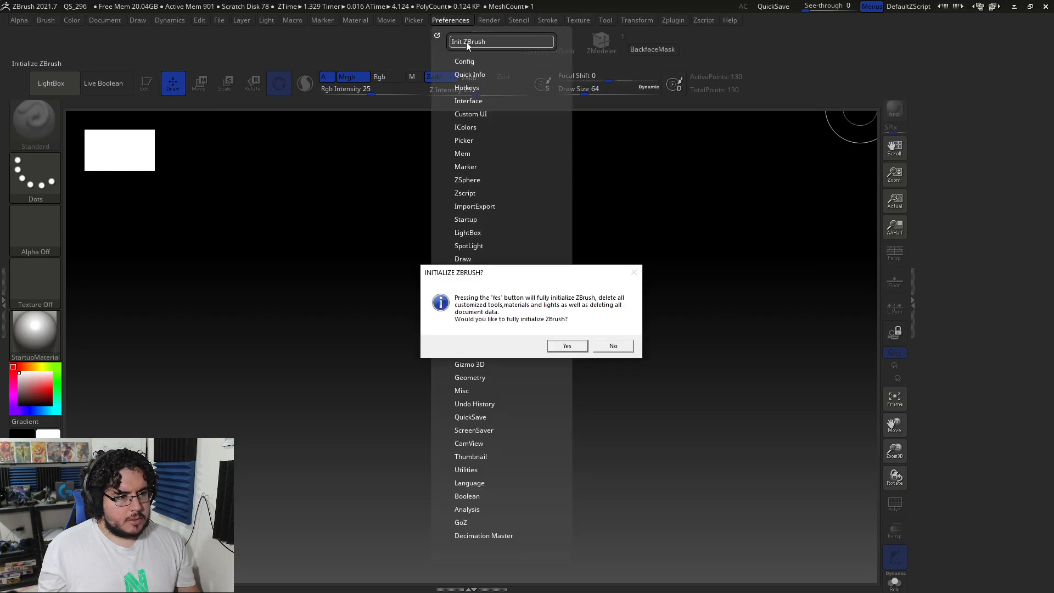
{"action": "left_click", "coordinate": [573, 346]}
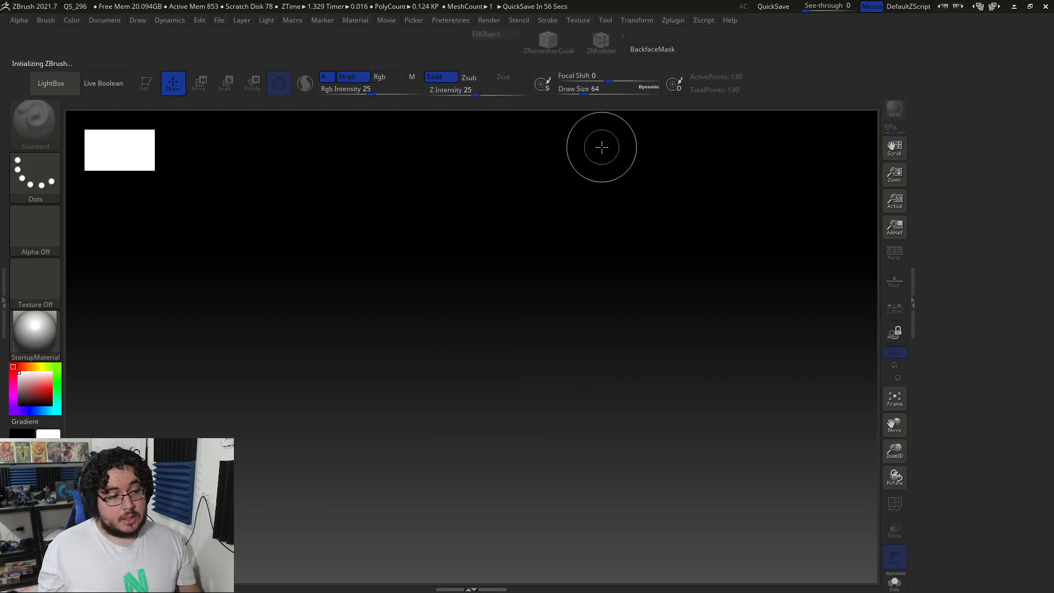
- Close ZBrush and start ZBrush 2021 again
{"action": "left_click", "coordinate": [1044, 7]}
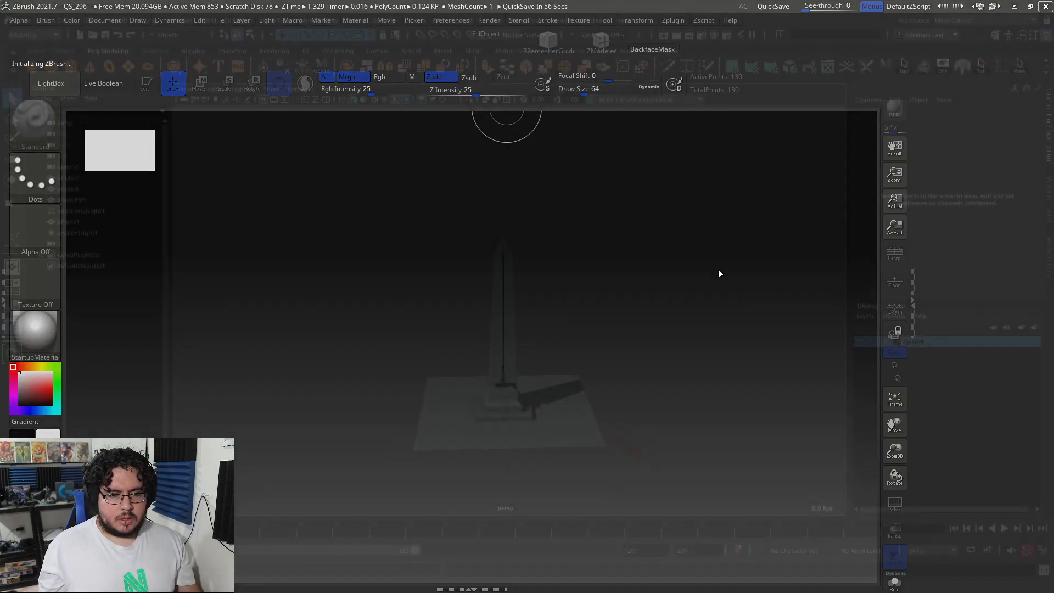
{"action": "key", "text": "super"}
{"action": "type", "text": "zbr"}
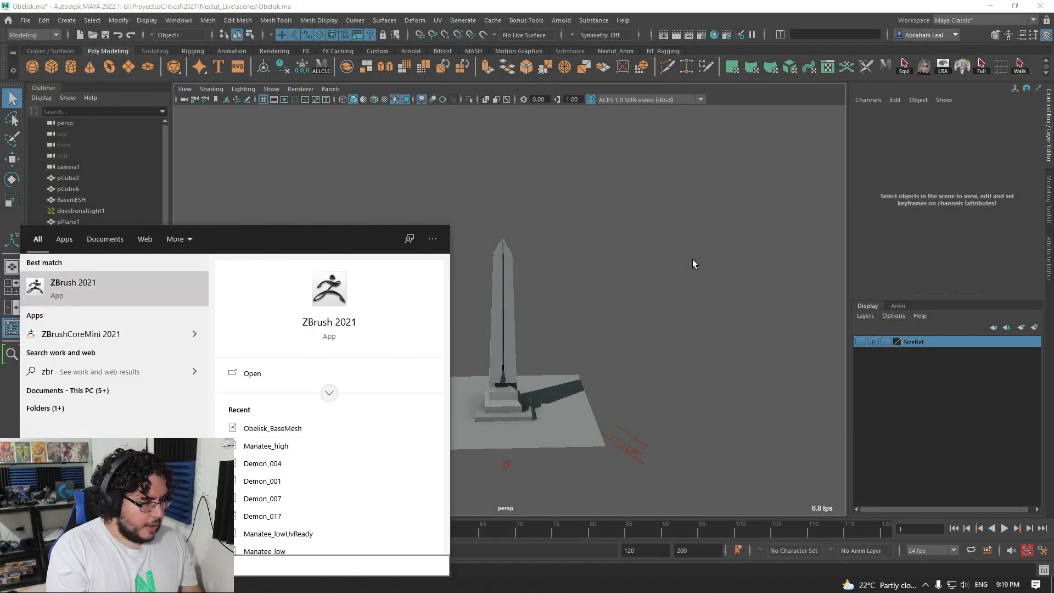
{"action": "key", "text": "Return"}
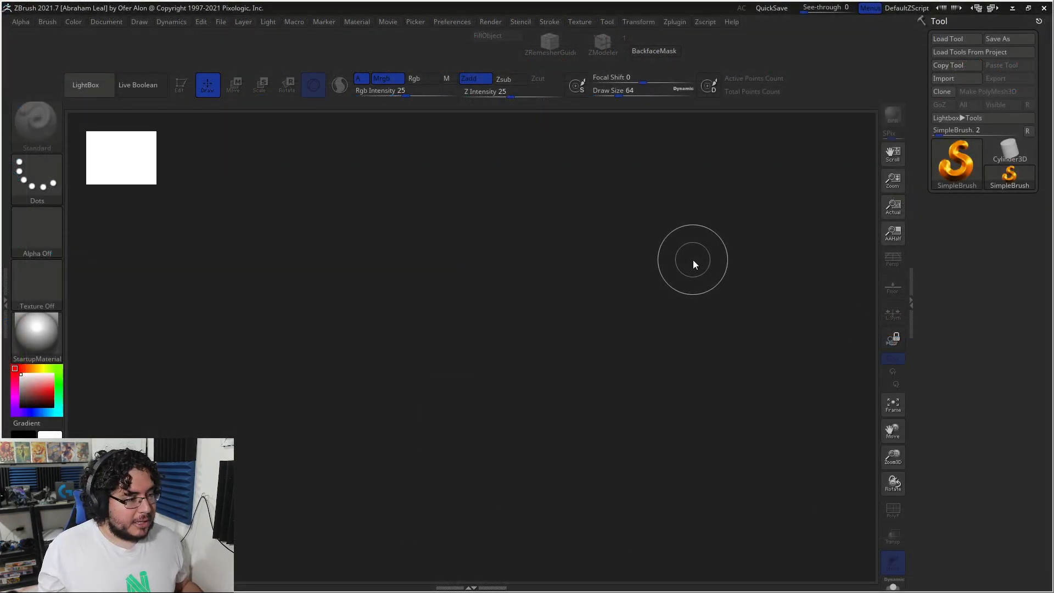
{"action": "key", "text": "comma"}
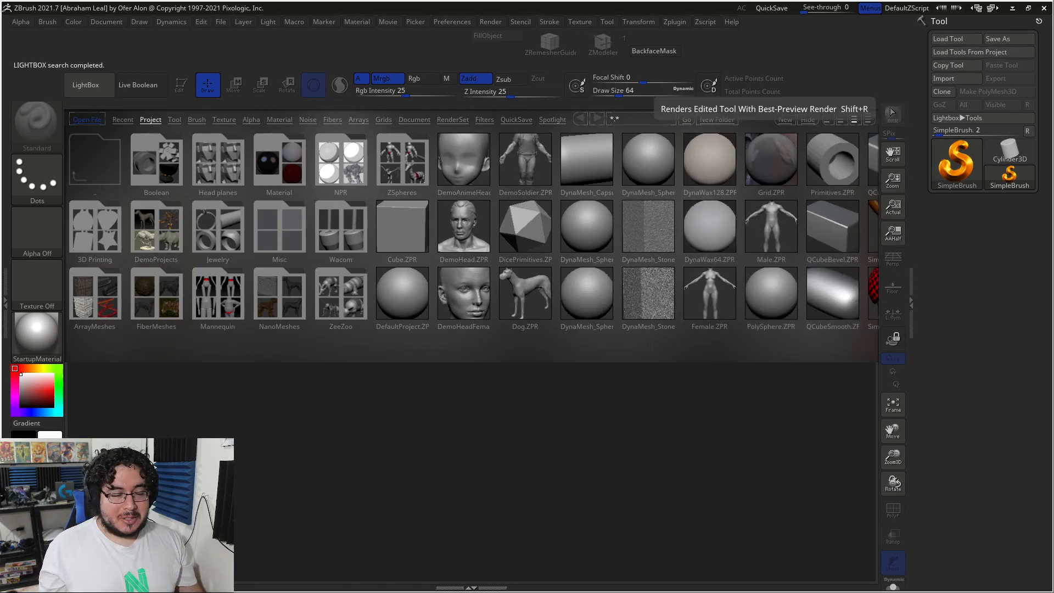
- Start a 3D mesh import and browse to the ProyectosCritical\2021 folder
{"action": "left_click", "coordinate": [955, 79]}
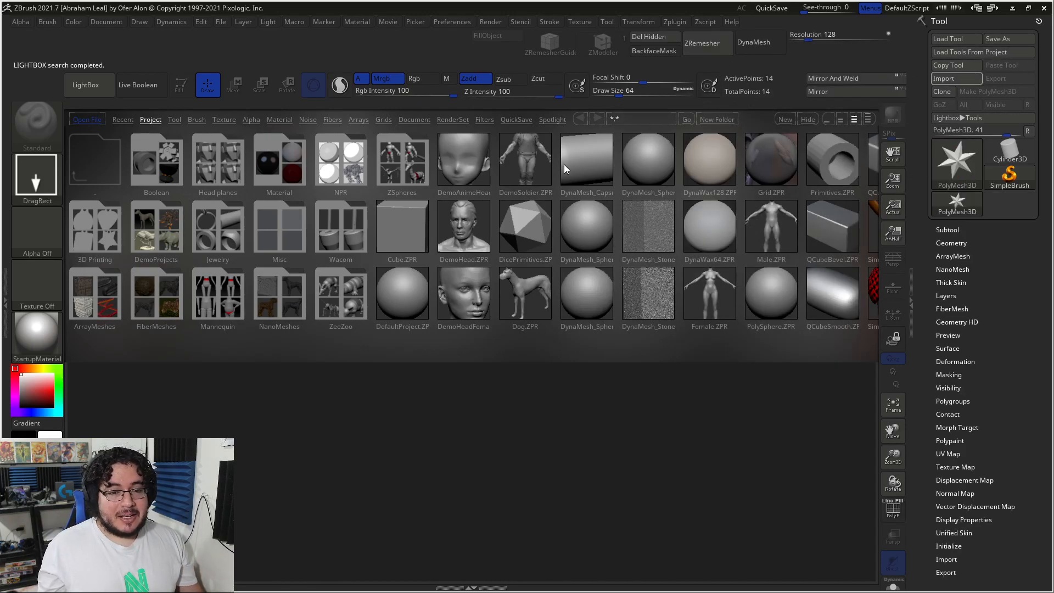
{"action": "scroll", "coordinate": [318, 187], "scroll_direction": "up", "scroll_amount": 3}
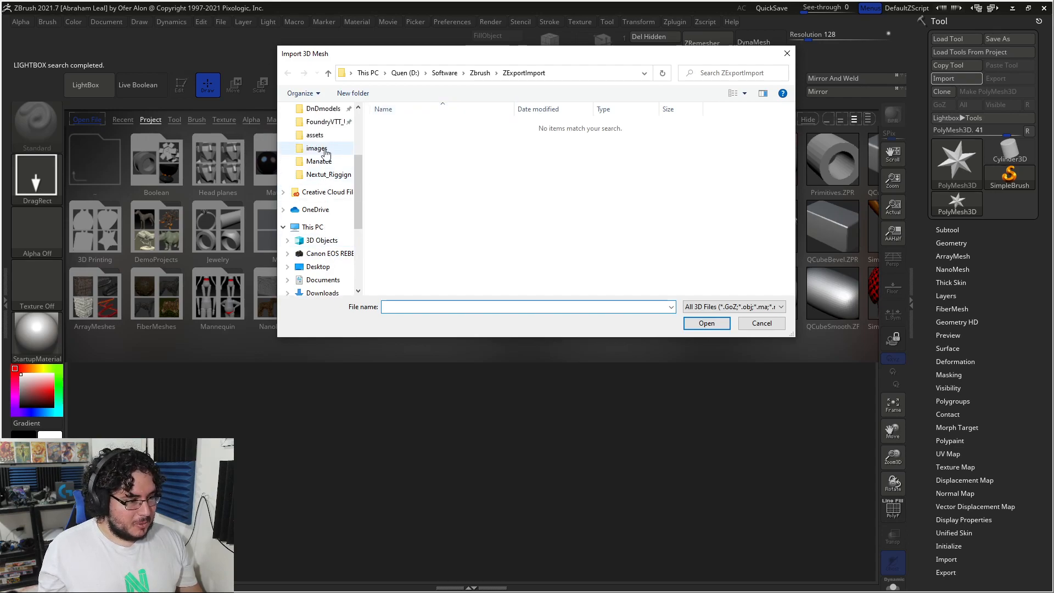
{"action": "left_click", "coordinate": [315, 135]}
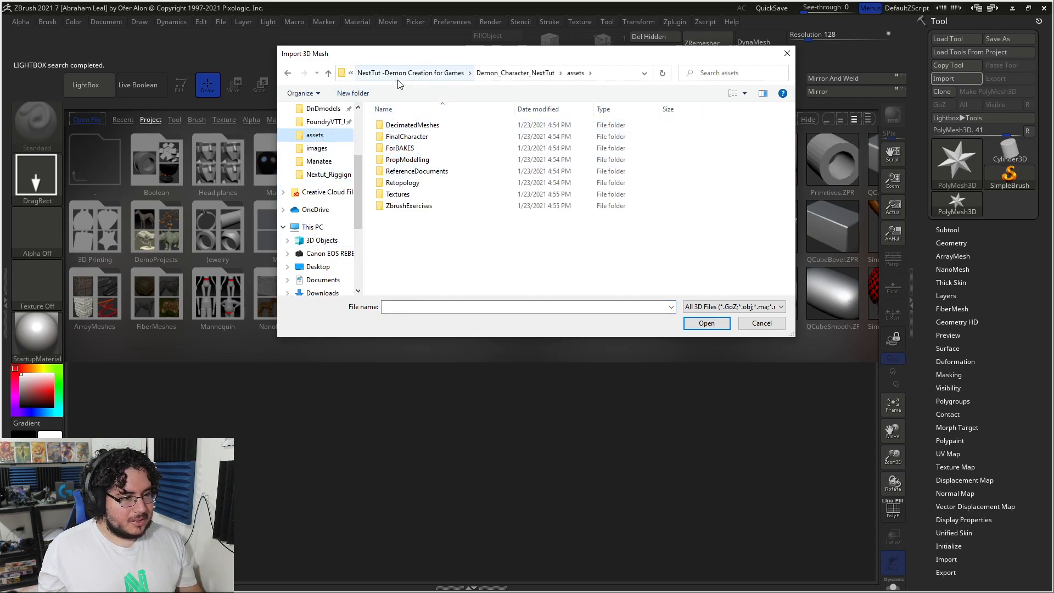
{"action": "left_click", "coordinate": [351, 73]}
{"action": "left_click", "coordinate": [352, 72]}
{"action": "left_click", "coordinate": [352, 73]}
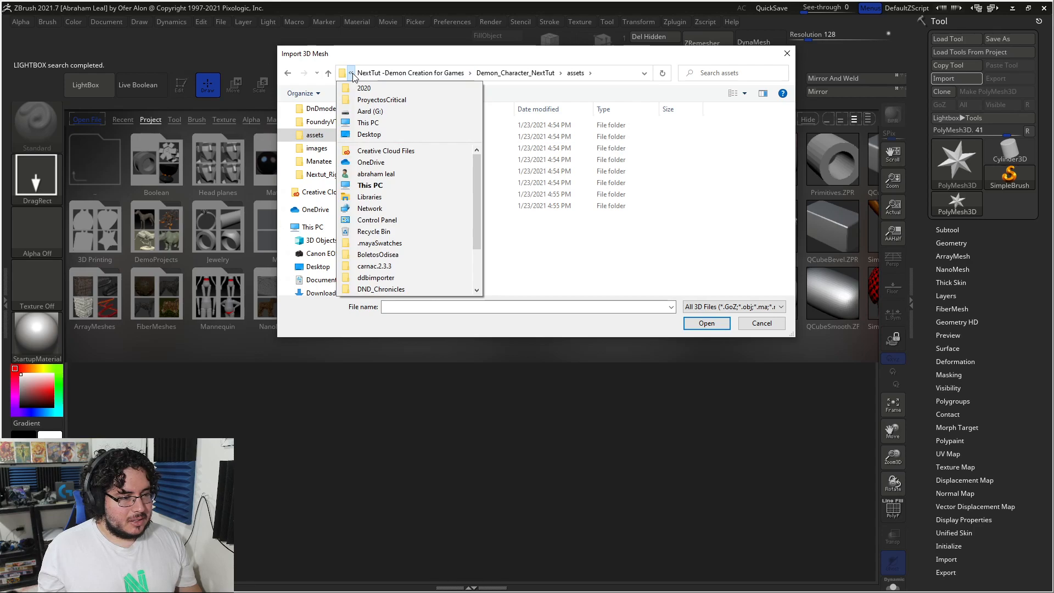
{"action": "left_click", "coordinate": [546, 239]}
{"action": "left_click", "coordinate": [317, 148]}
{"action": "left_click", "coordinate": [498, 73]}
{"action": "scroll", "coordinate": [430, 120], "scroll_direction": "up", "scroll_amount": 1}
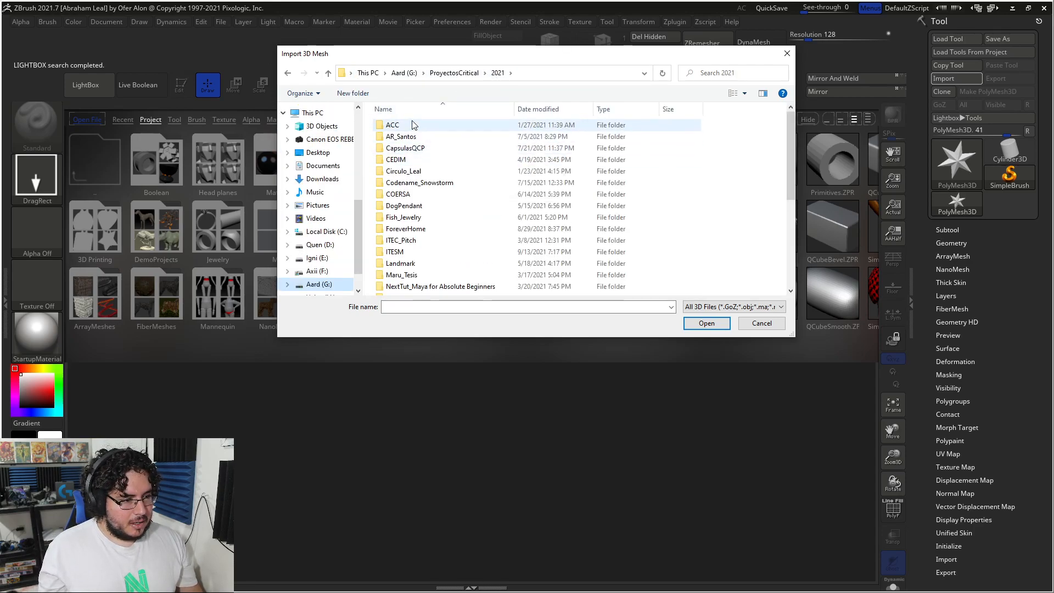
- Import Obelisk_BaseMesh from Nextut_Live\assets\Obelisk with the default FBX import options
{"action": "scroll", "coordinate": [411, 256], "scroll_direction": "down", "scroll_amount": 4}
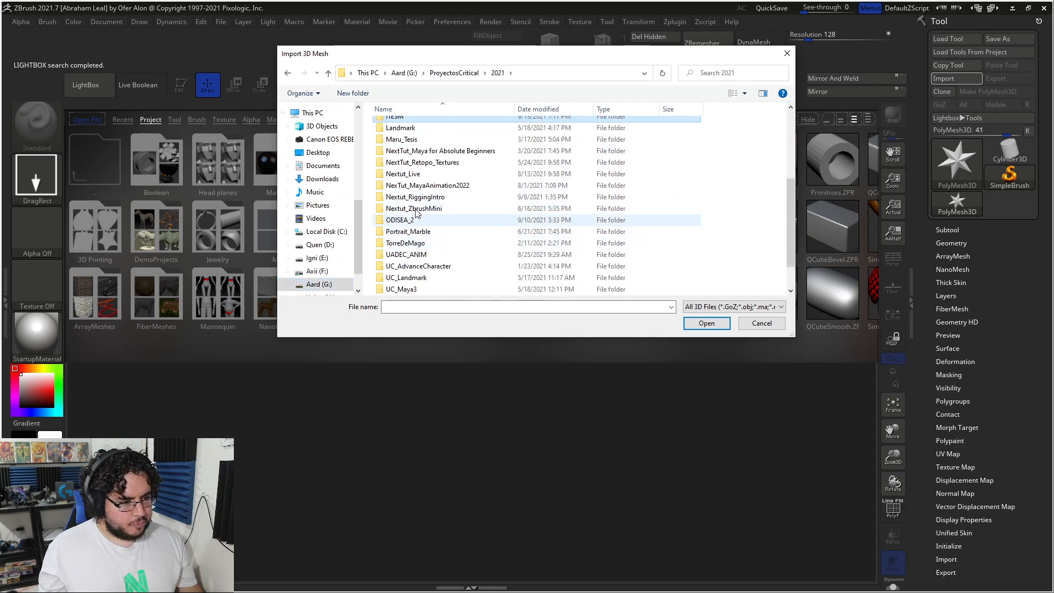
{"action": "double_click", "coordinate": [412, 174]}
{"action": "double_click", "coordinate": [412, 128]}
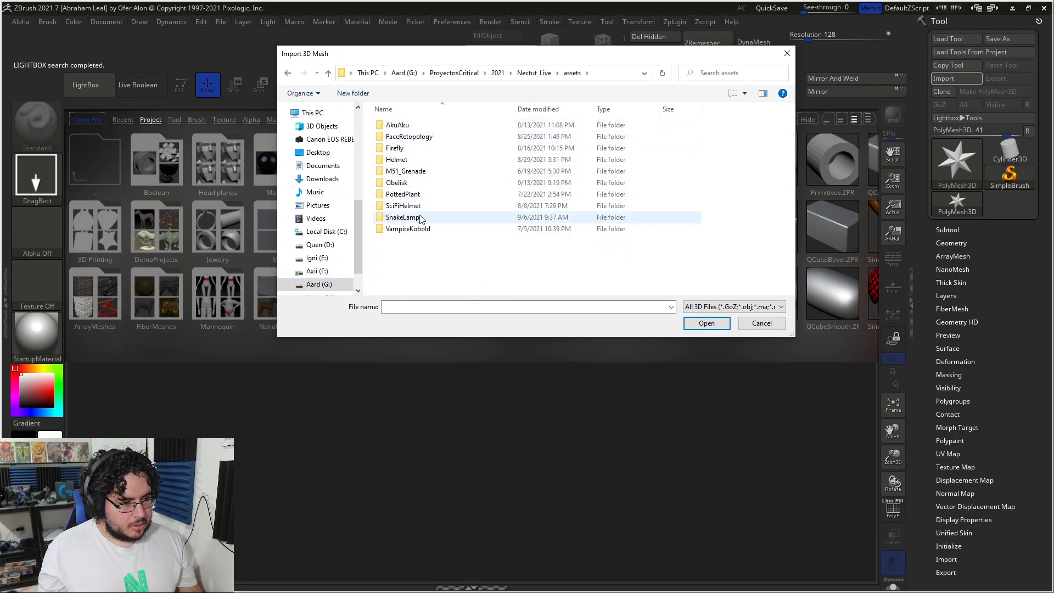
{"action": "left_click", "coordinate": [413, 185]}
{"action": "double_click", "coordinate": [412, 185]}
{"action": "double_click", "coordinate": [408, 132]}
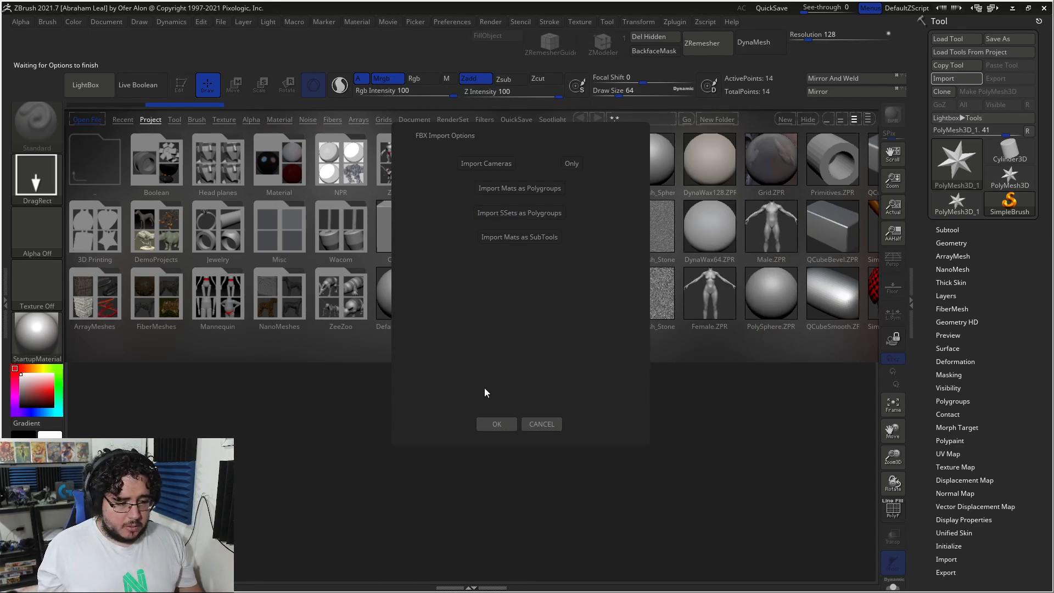
{"action": "left_click", "coordinate": [506, 426]}
- Draw the imported obelisk on the canvas, enter Edit mode, and hide LightBox
{"action": "left_click_drag", "start_coordinate": [497, 447], "coordinate": [498, 572]}
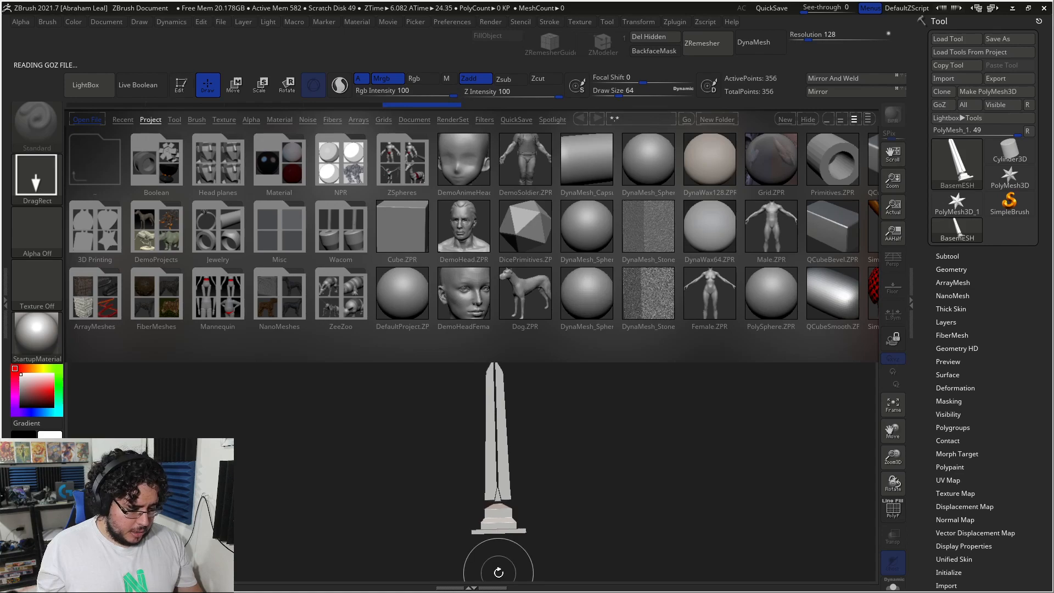
{"action": "key", "text": "t"}
{"action": "key", "text": "comma"}
{"action": "left_click_drag", "start_coordinate": [592, 469], "coordinate": [620, 459]}
{"action": "mouse_move", "coordinate": [620, 459]}
{"action": "left_mouse_down", "text": "alt"}
{"action": "mouse_move", "coordinate": [616, 522]}
{"action": "mouse_move", "coordinate": [663, 331]}
{"action": "mouse_move", "coordinate": [644, 381]}
{"action": "mouse_move", "coordinate": [659, 353]}
{"action": "mouse_move", "coordinate": [685, 443]}
{"action": "mouse_move", "coordinate": [666, 381]}
{"action": "mouse_move", "coordinate": [606, 299]}
{"action": "mouse_move", "coordinate": [671, 383]}
{"action": "left_mouse_up", "text": "alt"}
- Try subdividing the obelisk mesh with smoothing and undo the subdivisions
{"action": "key", "text": "ctrl+d"}
{"action": "key", "text": "ctrl+z"}
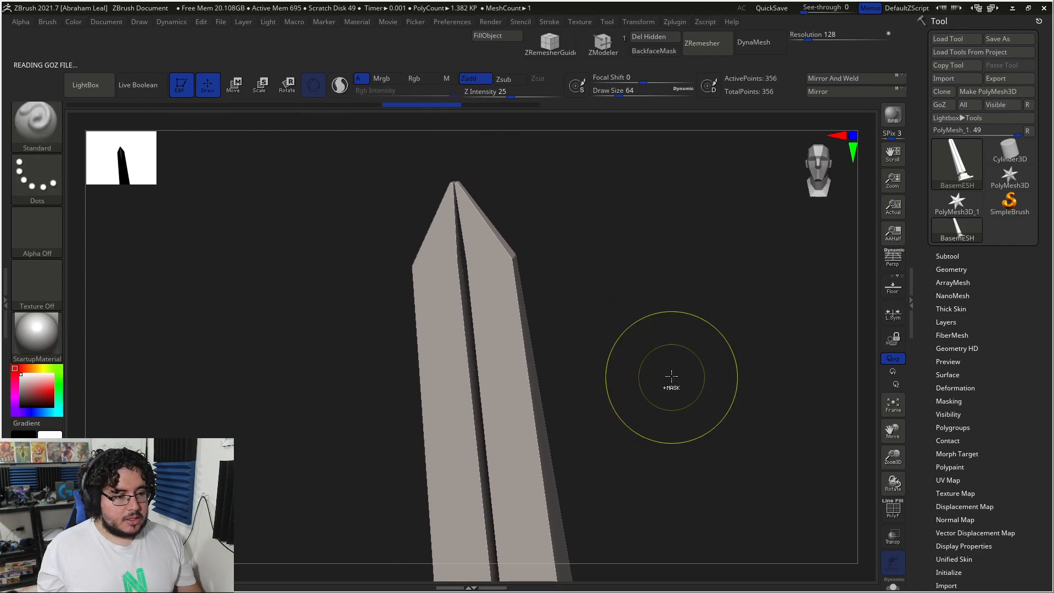
{"action": "key", "text": "ctrl+d"}
{"action": "left_click_drag", "start_coordinate": [580, 308], "coordinate": [626, 347]}
{"action": "key", "text": "ctrl+z"}
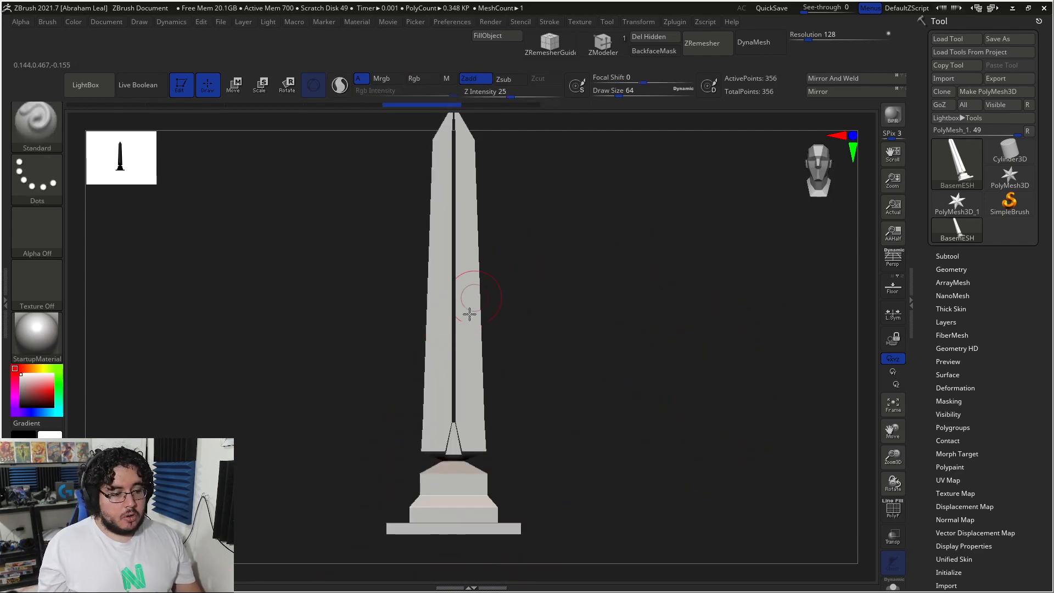
- Turn off subdivision smoothing in the geometry settings and divide the obelisk mesh up to subdivision level 4
{"action": "left_click", "coordinate": [951, 269]}
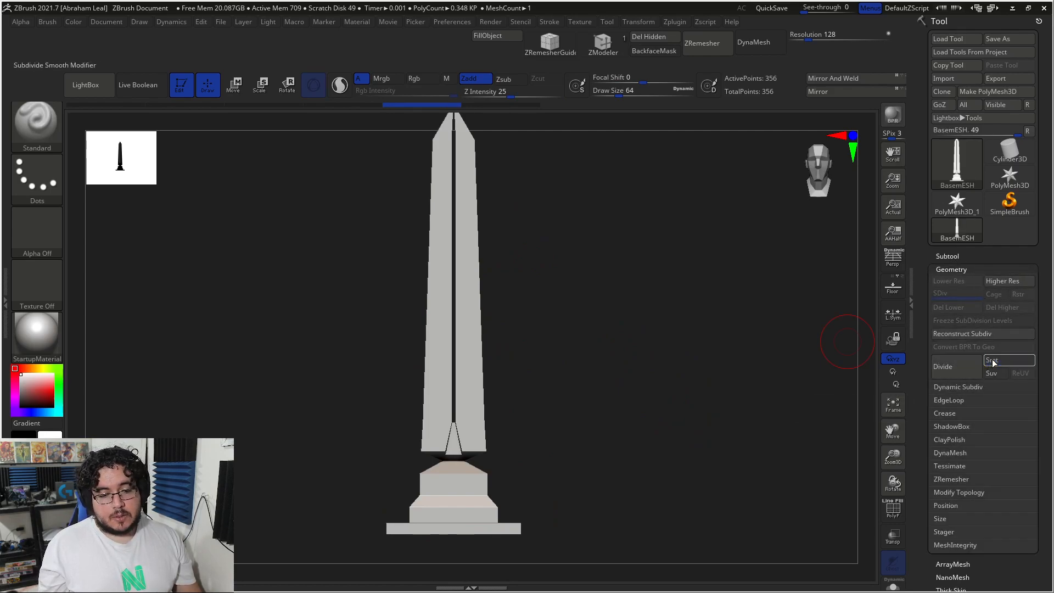
{"action": "left_click", "coordinate": [959, 372]}
{"action": "left_click", "coordinate": [960, 372]}
{"action": "left_click", "coordinate": [960, 372]}
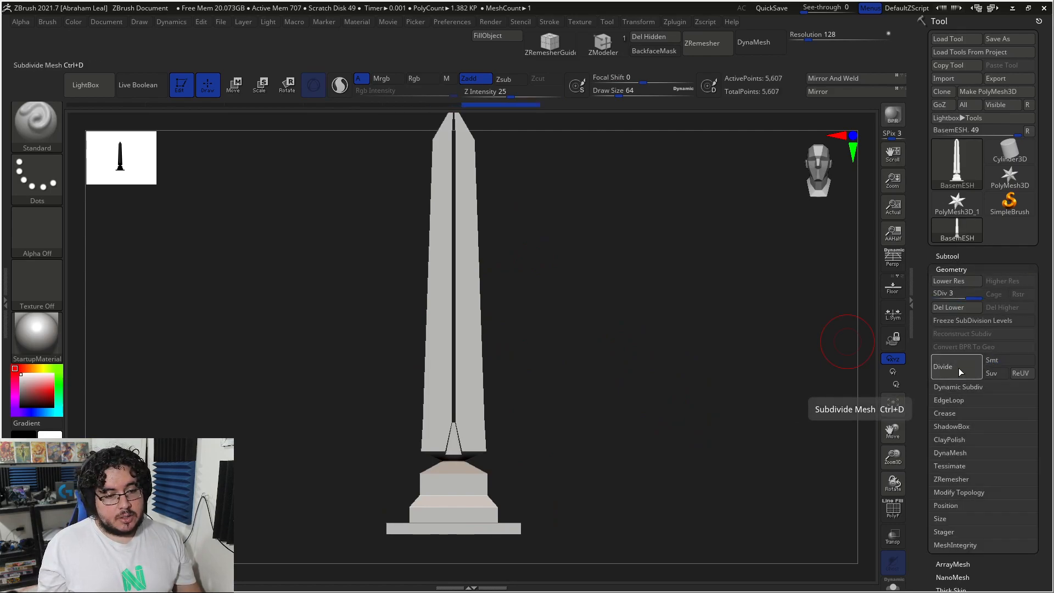
- Show the polyframe and examine the subdivided topology around the obelisk's tip
{"action": "left_click", "coordinate": [893, 509]}
{"action": "mouse_move", "coordinate": [692, 431]}
{"action": "left_mouse_down"}
{"action": "mouse_move", "coordinate": [682, 357]}
{"action": "mouse_move", "coordinate": [701, 406]}
{"action": "mouse_move", "coordinate": [743, 360]}
{"action": "mouse_move", "coordinate": [749, 431]}
{"action": "mouse_move", "coordinate": [715, 423]}
{"action": "mouse_move", "coordinate": [722, 445]}
{"action": "mouse_move", "coordinate": [696, 442]}
{"action": "left_mouse_up"}
{"action": "left_click", "coordinate": [899, 501]}
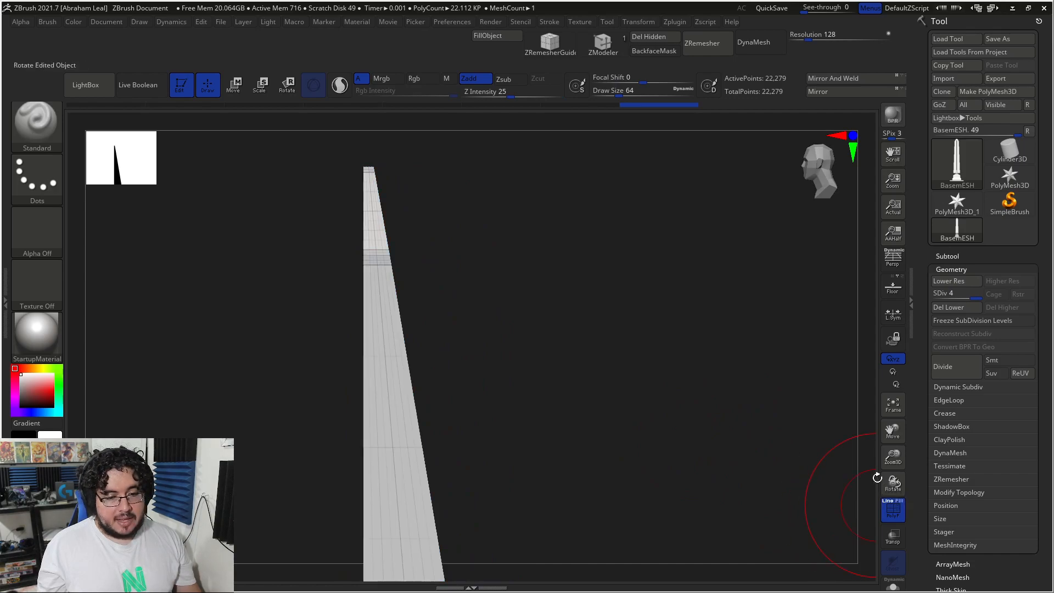
{"action": "left_click", "coordinate": [950, 268]}
{"action": "left_click_drag", "start_coordinate": [595, 344], "coordinate": [842, 318]}
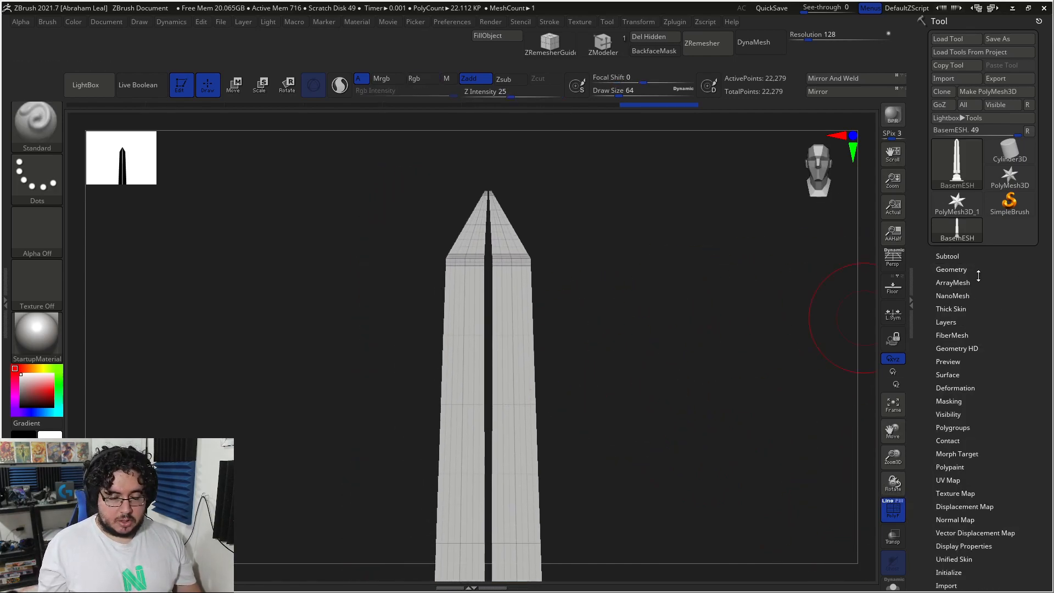
- Show the DynaMesh settings and delete the obelisk's lower subdivision levels
{"action": "left_click", "coordinate": [952, 269]}
{"action": "scroll", "coordinate": [966, 386], "scroll_direction": "down", "scroll_amount": 3}
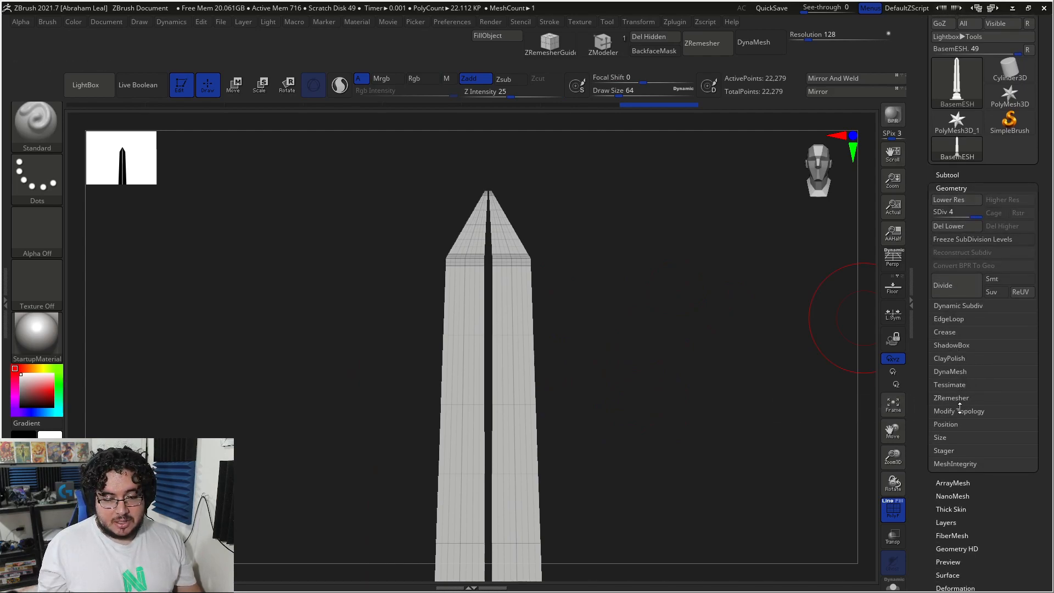
{"action": "left_click", "coordinate": [953, 371]}
{"action": "left_click", "coordinate": [950, 228]}
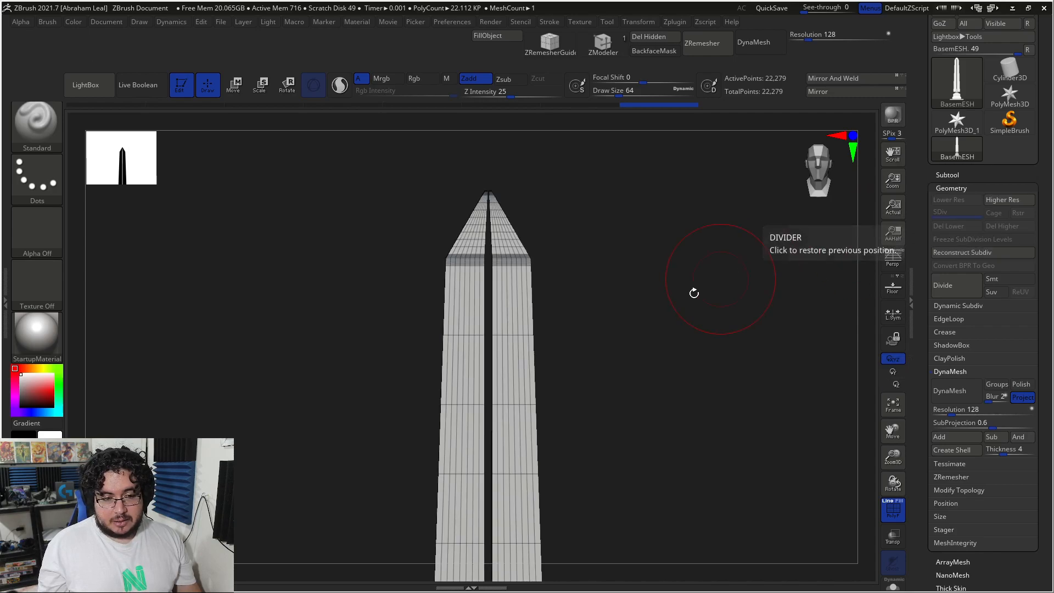
- Try DynaMesh on the obelisk at resolution 128, inspect the shaft, and undo it
{"action": "mouse_move", "coordinate": [696, 434]}
{"action": "left_mouse_down", "text": "alt"}
{"action": "mouse_move", "coordinate": [691, 310]}
{"action": "mouse_move", "coordinate": [714, 363]}
{"action": "mouse_move", "coordinate": [664, 334]}
{"action": "mouse_move", "coordinate": [689, 369]}
{"action": "mouse_move", "coordinate": [711, 436]}
{"action": "mouse_move", "coordinate": [772, 341]}
{"action": "mouse_move", "coordinate": [743, 341]}
{"action": "mouse_move", "coordinate": [756, 405]}
{"action": "mouse_move", "coordinate": [735, 371]}
{"action": "left_mouse_up", "text": "alt"}
{"action": "left_click", "coordinate": [949, 395]}
{"action": "left_click_drag", "start_coordinate": [643, 242], "coordinate": [633, 324], "text": "alt"}
{"action": "key", "text": "ctrl+z"}
- Set the DynaMesh resolution to 800, enable Polish, and apply DynaMesh to the obelisk
{"action": "left_click", "coordinate": [958, 409]}
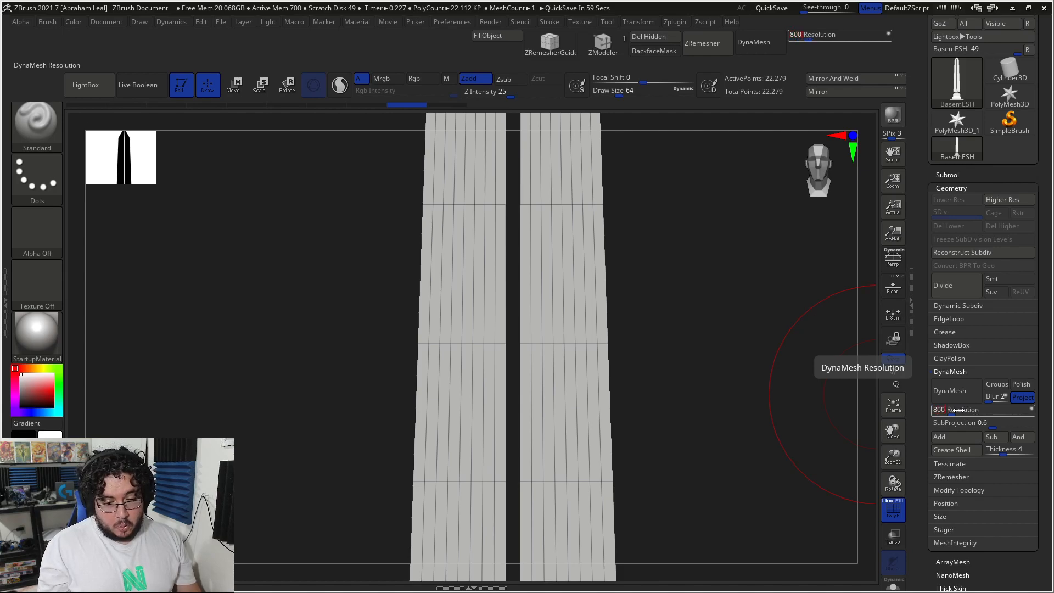
{"action": "key", "text": "Return"}
{"action": "left_click", "coordinate": [1018, 383]}
{"action": "mouse_move", "coordinate": [676, 329]}
{"action": "left_mouse_down", "text": "alt"}
{"action": "mouse_move", "coordinate": [686, 312]}
{"action": "mouse_move", "coordinate": [549, 354]}
{"action": "mouse_move", "coordinate": [700, 371]}
{"action": "left_mouse_up", "text": "alt"}
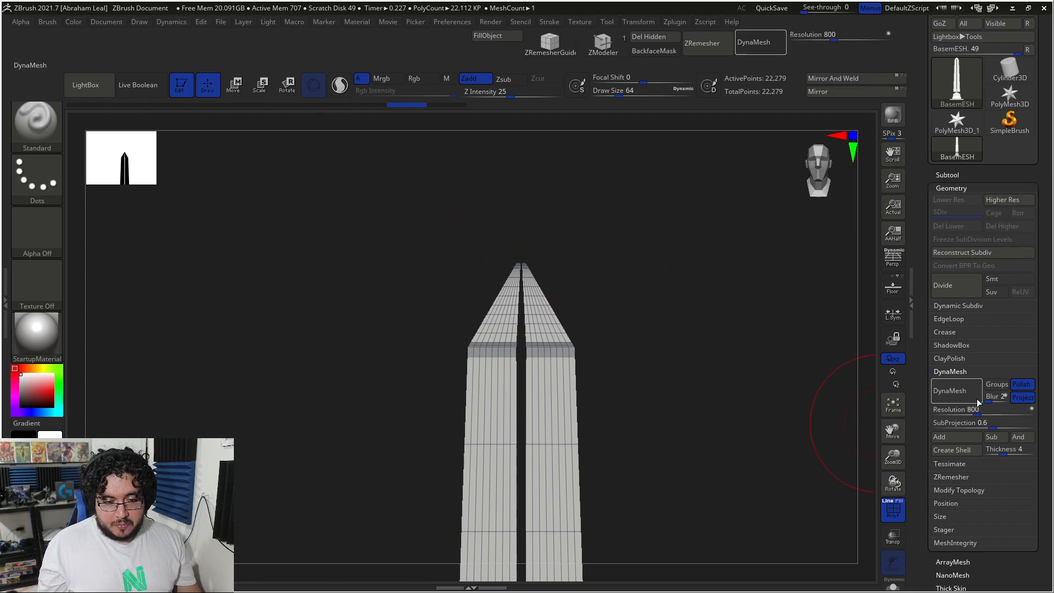
{"action": "left_click", "coordinate": [956, 394]}
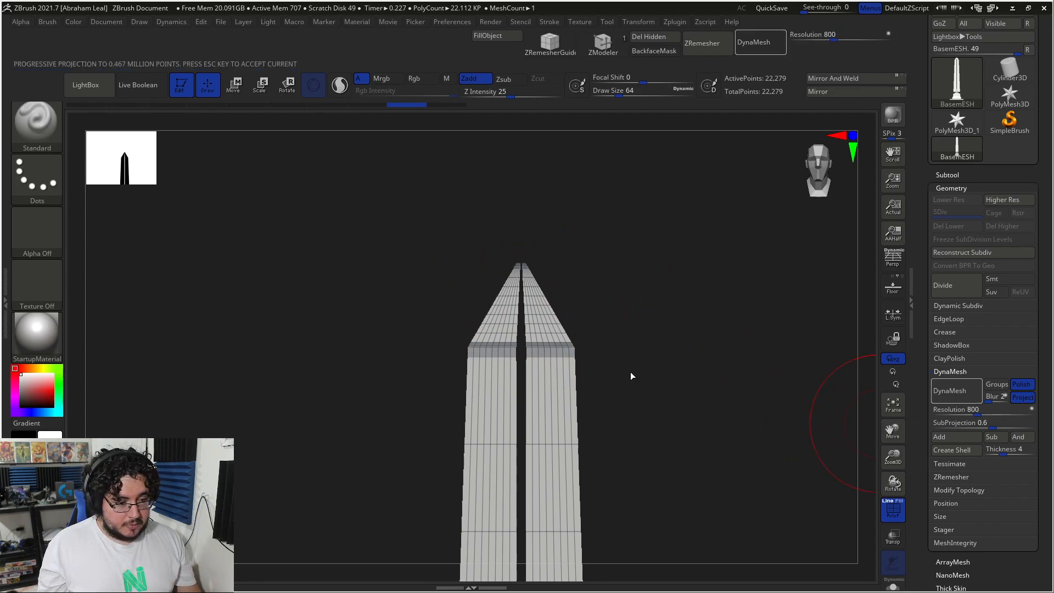
- Check the DynaMesh topology on the shaft and reduce the brush draw size to about 5.75
{"action": "left_click_drag", "start_coordinate": [643, 374], "coordinate": [691, 435], "text": "alt"}
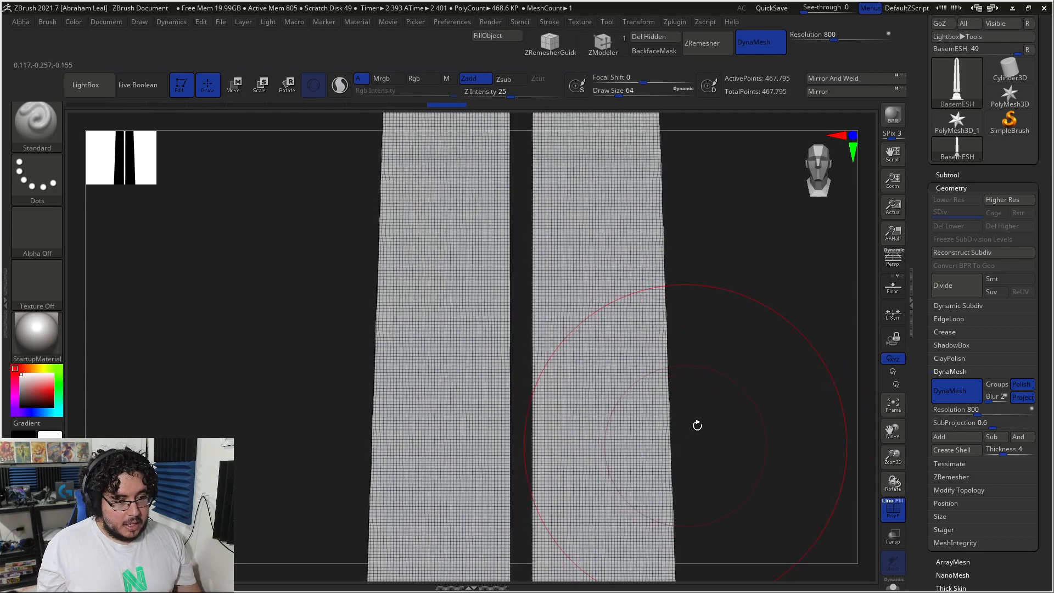
{"action": "mouse_move", "coordinate": [722, 319]}
{"action": "left_mouse_down", "text": "alt"}
{"action": "mouse_move", "coordinate": [731, 552]}
{"action": "mouse_move", "coordinate": [722, 468]}
{"action": "mouse_move", "coordinate": [781, 487]}
{"action": "mouse_move", "coordinate": [780, 366]}
{"action": "mouse_move", "coordinate": [763, 344]}
{"action": "mouse_move", "coordinate": [762, 460]}
{"action": "left_mouse_up", "text": "alt"}
{"action": "key", "text": "space"}
{"action": "left_click_drag", "start_coordinate": [513, 212], "coordinate": [495, 211]}
- Turn off the polyframe and examine the obelisk's shaft and tip
{"action": "left_click_drag", "start_coordinate": [603, 185], "coordinate": [725, 170], "text": "alt"}
{"action": "left_click_drag", "start_coordinate": [802, 219], "coordinate": [741, 265], "text": "alt"}
{"action": "key", "text": "f"}
{"action": "mouse_move", "coordinate": [733, 389]}
{"action": "left_mouse_down", "text": "alt"}
{"action": "mouse_move", "coordinate": [708, 249]}
{"action": "mouse_move", "coordinate": [689, 430]}
{"action": "mouse_move", "coordinate": [704, 383]}
{"action": "mouse_move", "coordinate": [730, 369]}
{"action": "mouse_move", "coordinate": [690, 346]}
{"action": "mouse_move", "coordinate": [689, 294]}
{"action": "mouse_move", "coordinate": [698, 404]}
{"action": "mouse_move", "coordinate": [685, 425]}
{"action": "mouse_move", "coordinate": [693, 339]}
{"action": "mouse_move", "coordinate": [699, 430]}
{"action": "mouse_move", "coordinate": [670, 330]}
{"action": "mouse_move", "coordinate": [634, 416]}
{"action": "left_mouse_up", "text": "alt"}
{"action": "key", "text": "shift+f"}
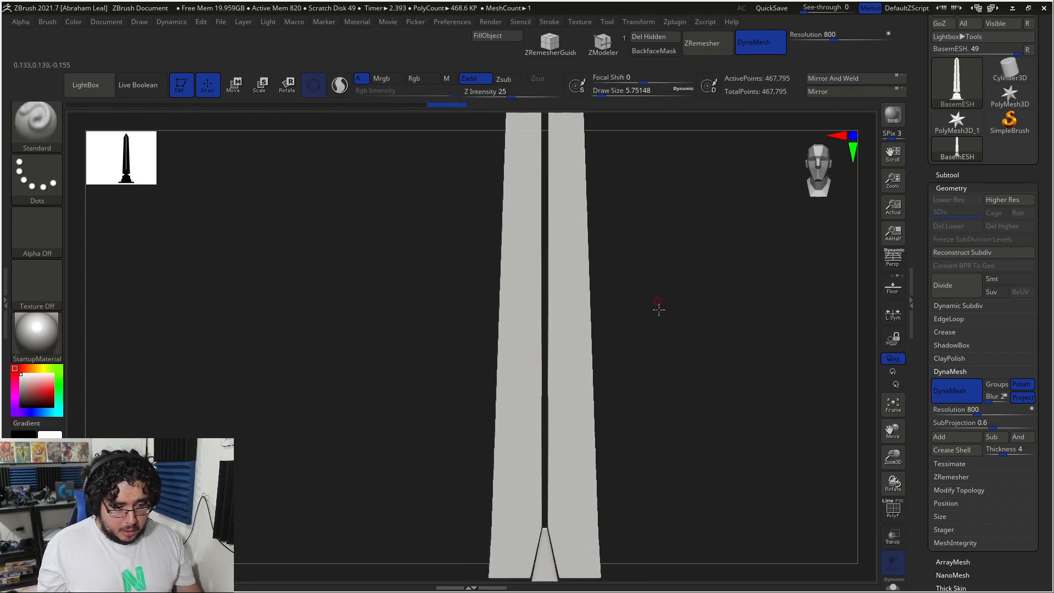
{"action": "left_click_drag", "start_coordinate": [658, 300], "coordinate": [567, 228], "text": "alt"}
{"action": "left_click_drag", "start_coordinate": [656, 215], "coordinate": [684, 310], "text": "alt"}
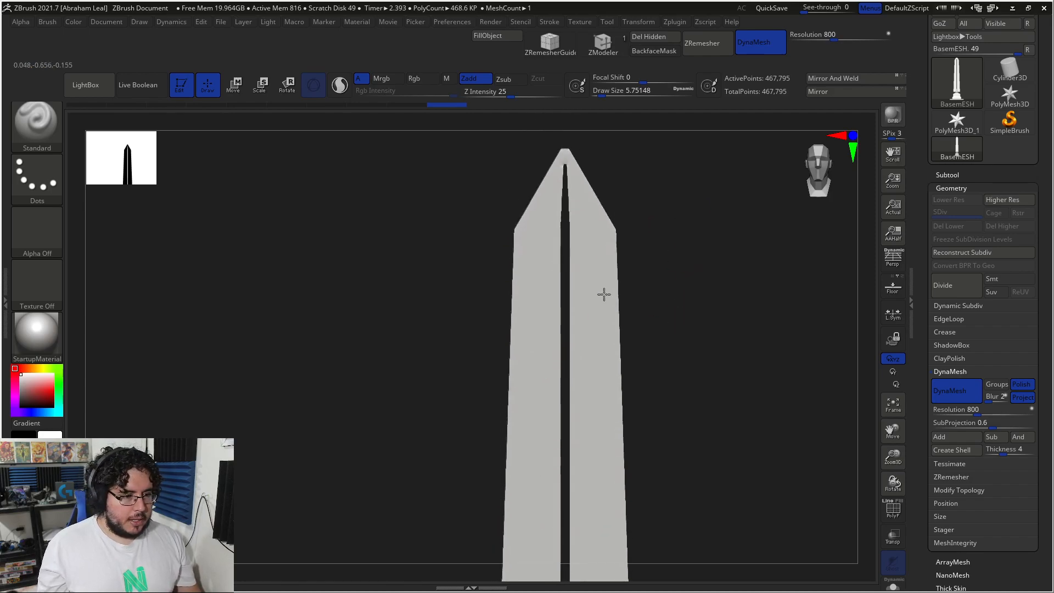
- Switch away from ZBrush, open a File Explorer window, and go to the ProyectosCritical folder on the G: drive
{"action": "key", "text": "alt+Tab"}
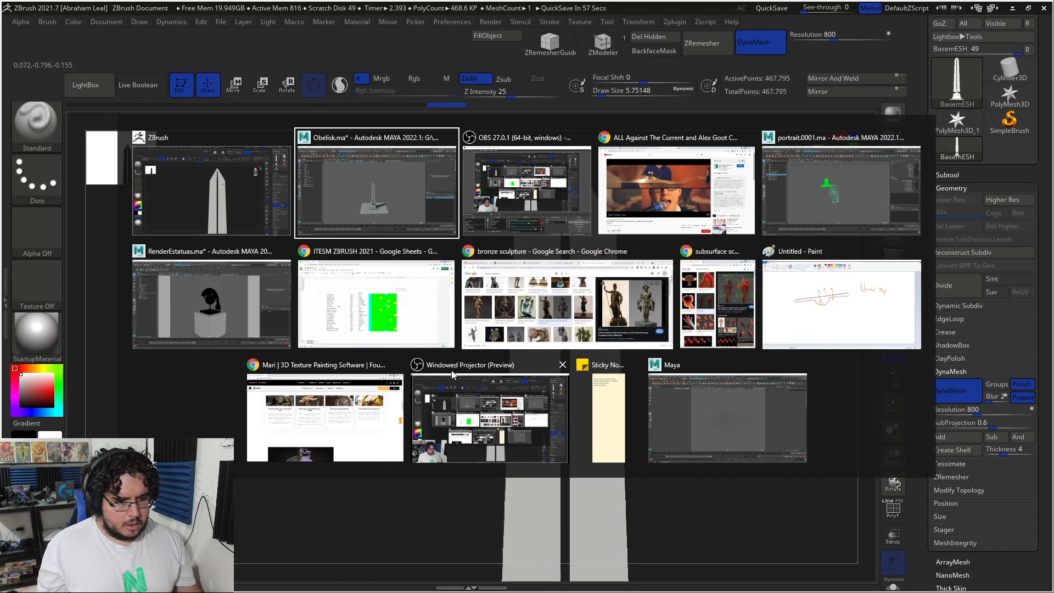
{"action": "key", "text": "super"}
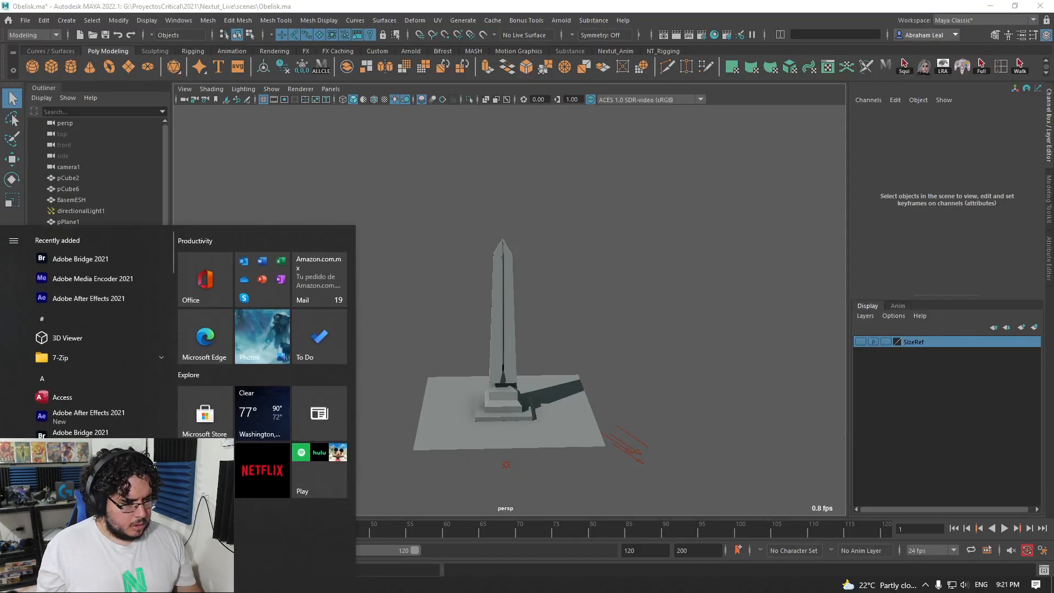
{"action": "key", "text": "super+e"}
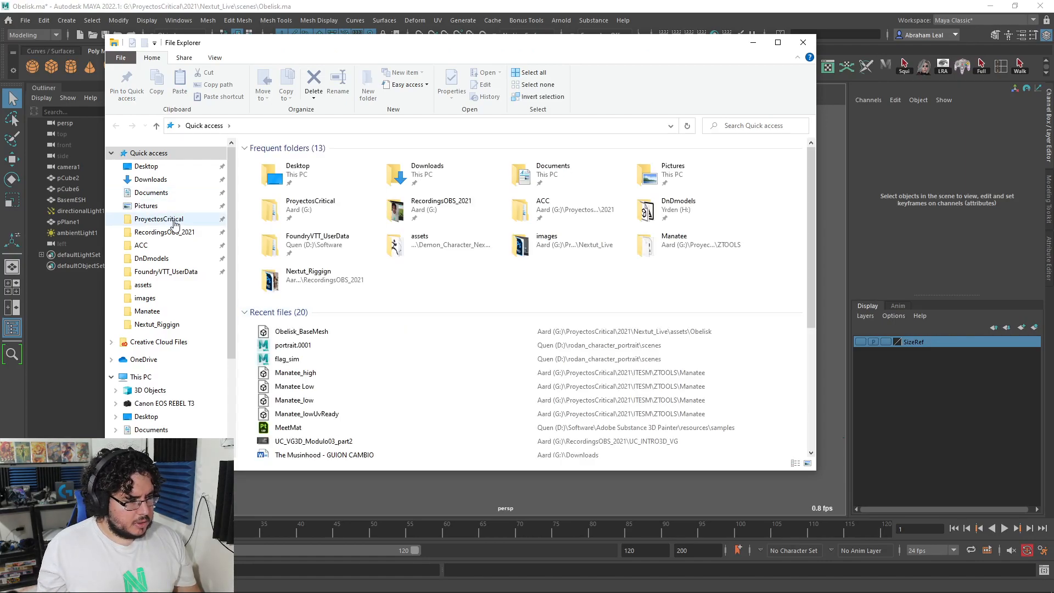
{"action": "left_click", "coordinate": [147, 299]}
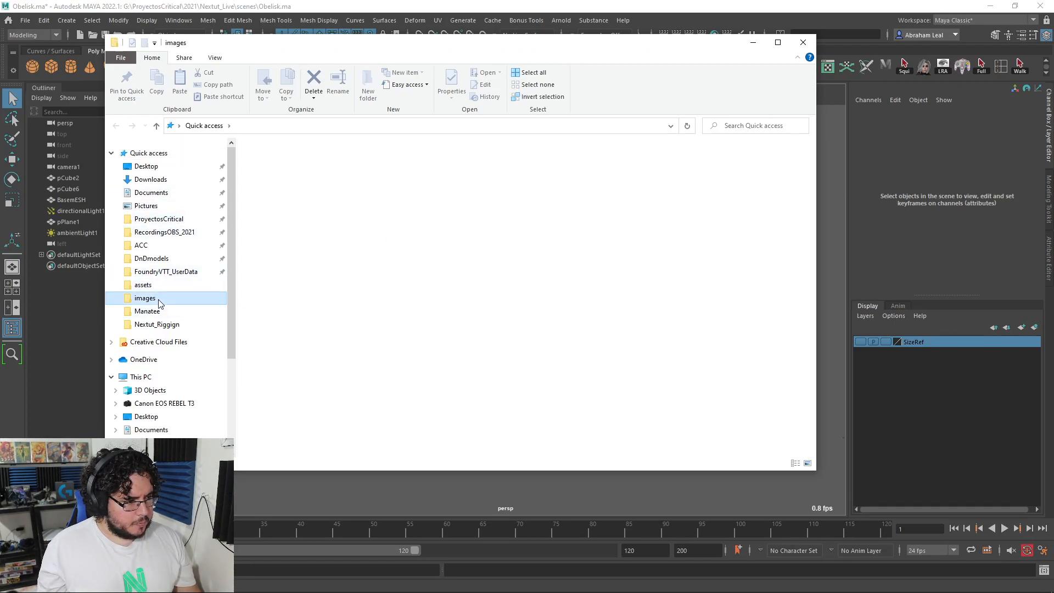
{"action": "left_click", "coordinate": [276, 129]}
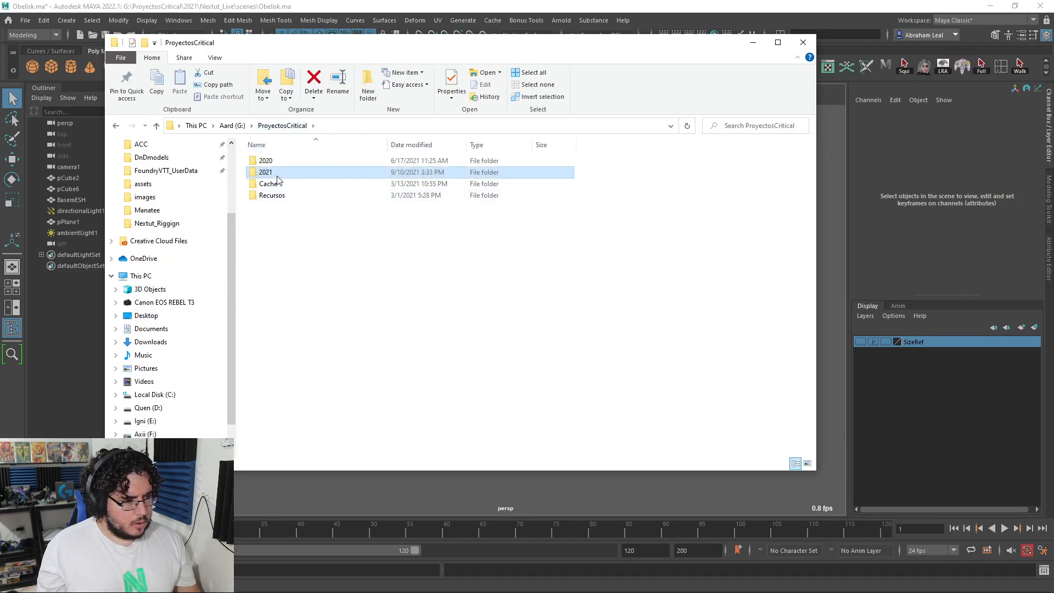
- Browse to 2021 > Nextut_Live > sourceimages and open the tribal shrine obelisk reference image
{"action": "double_click", "coordinate": [283, 174]}
{"action": "scroll", "coordinate": [310, 384], "scroll_direction": "down", "scroll_amount": 2}
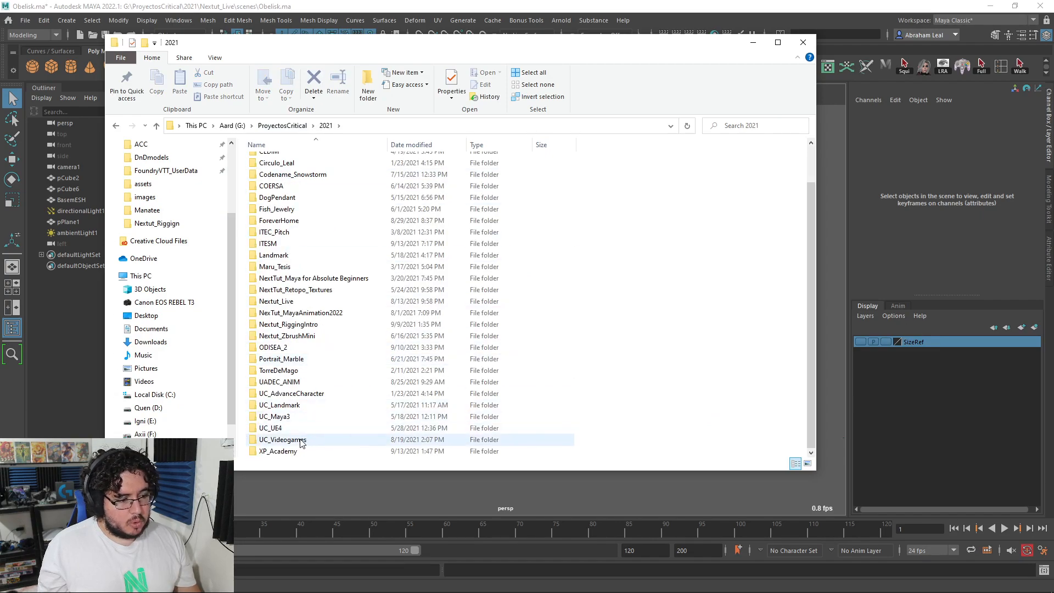
{"action": "double_click", "coordinate": [283, 243]}
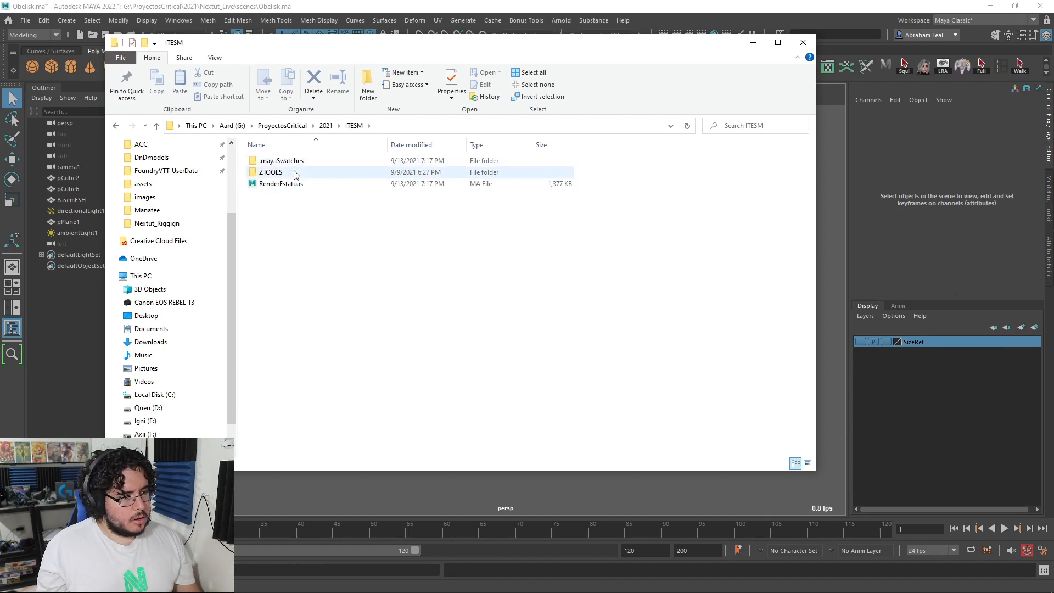
{"action": "left_click", "coordinate": [325, 126]}
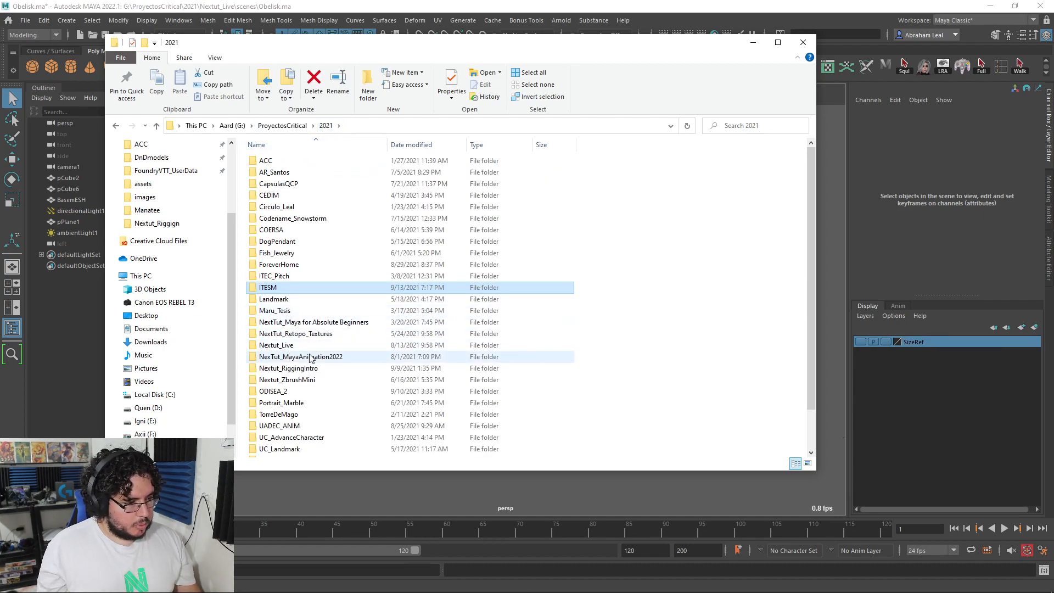
{"action": "double_click", "coordinate": [280, 346]}
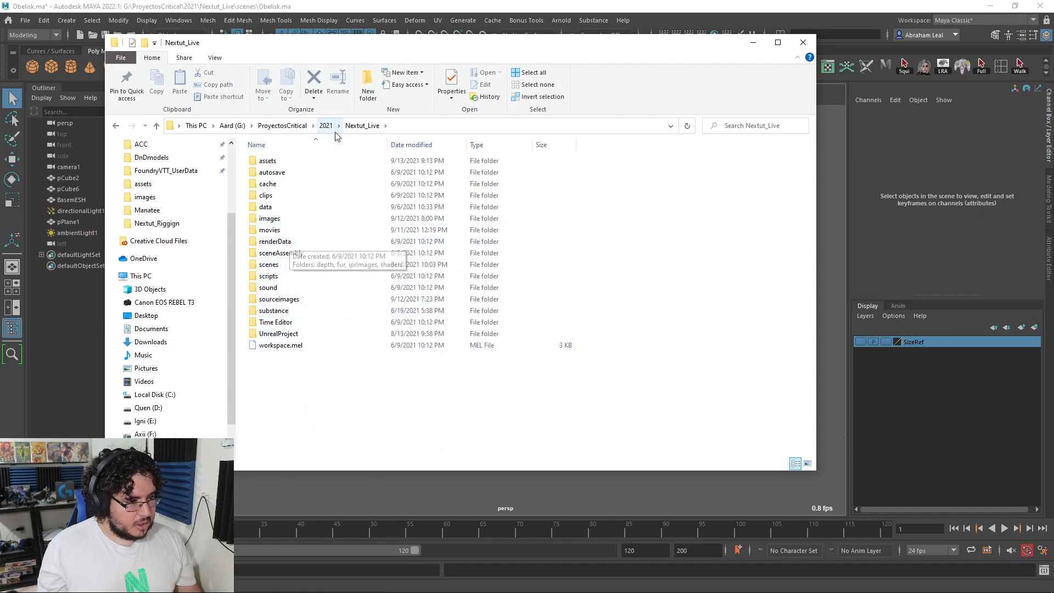
{"action": "double_click", "coordinate": [280, 299]}
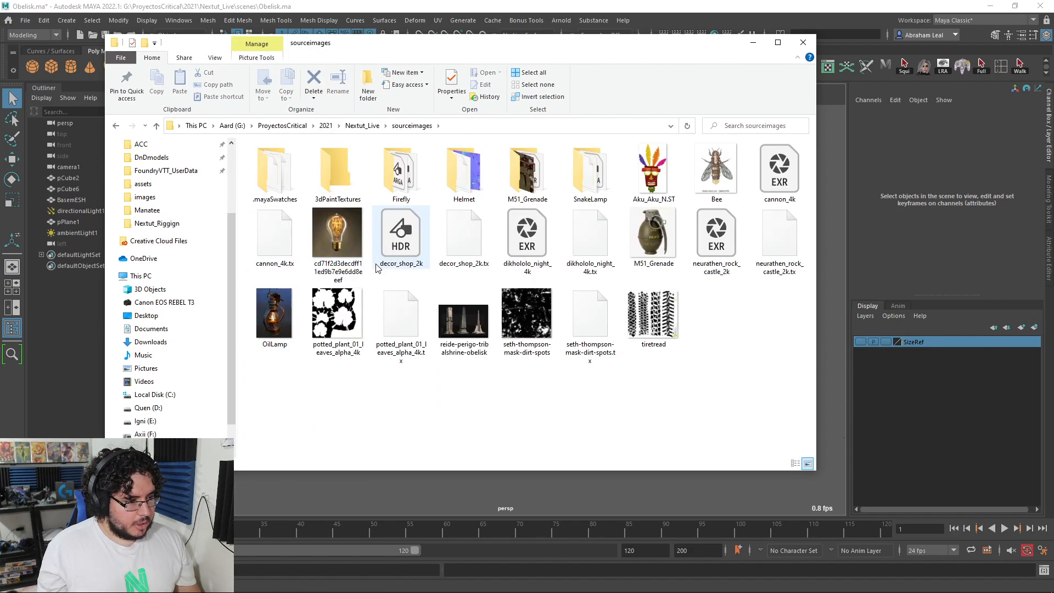
{"action": "double_click", "coordinate": [461, 324]}
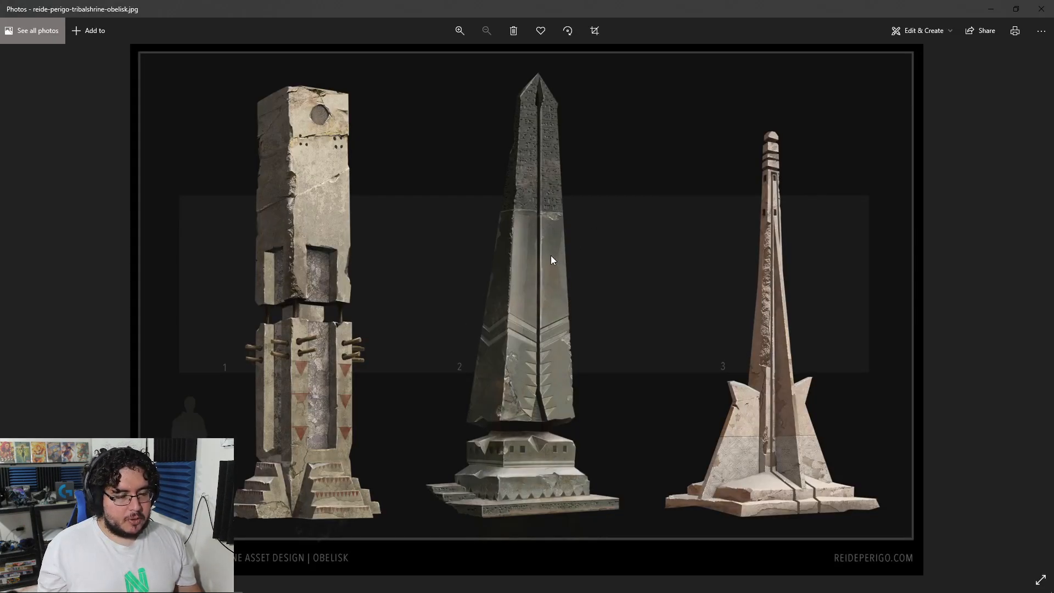
- Examine the middle obelisk in the reference image, from the carved shaft down to the notches on its stepped pedestal
{"action": "scroll", "coordinate": [551, 259], "scroll_direction": "up", "scroll_amount": 2}
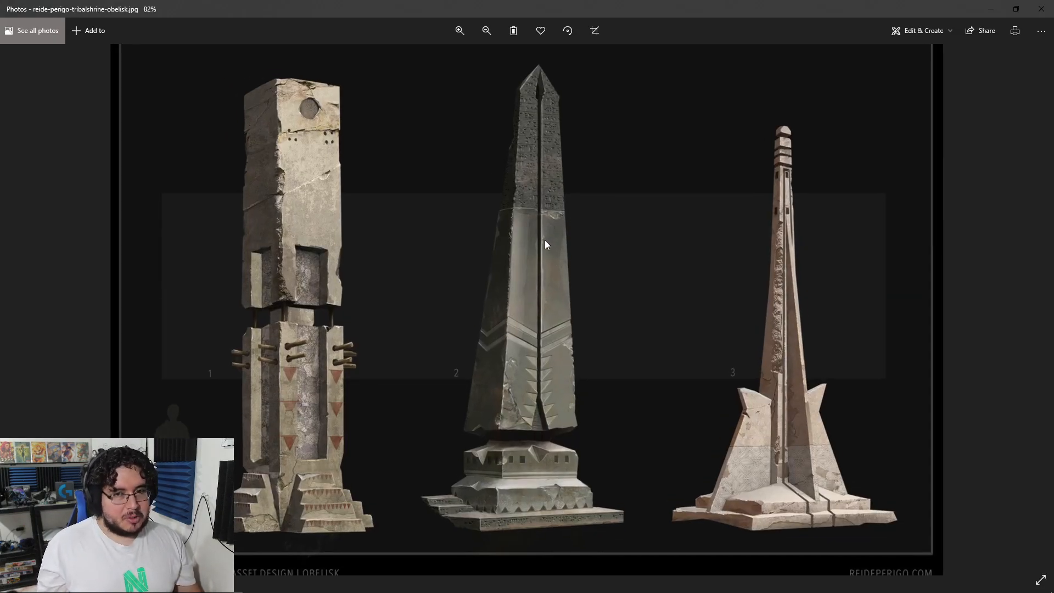
{"action": "scroll", "coordinate": [560, 290], "scroll_direction": "down", "scroll_amount": 3}
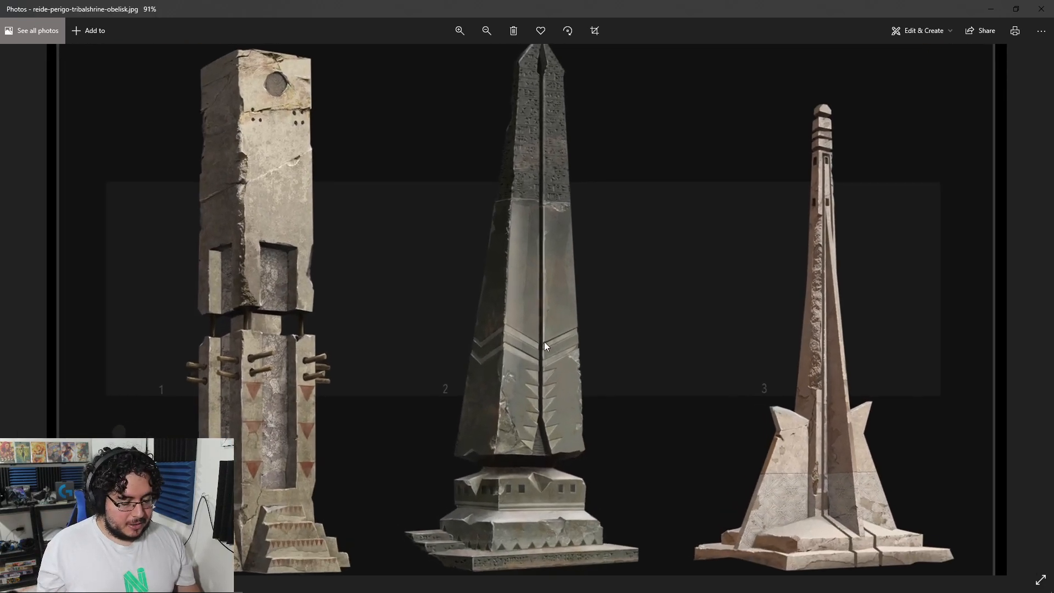
{"action": "scroll", "coordinate": [566, 406], "scroll_direction": "up", "scroll_amount": 3}
{"action": "scroll", "coordinate": [569, 367], "scroll_direction": "down", "scroll_amount": 1}
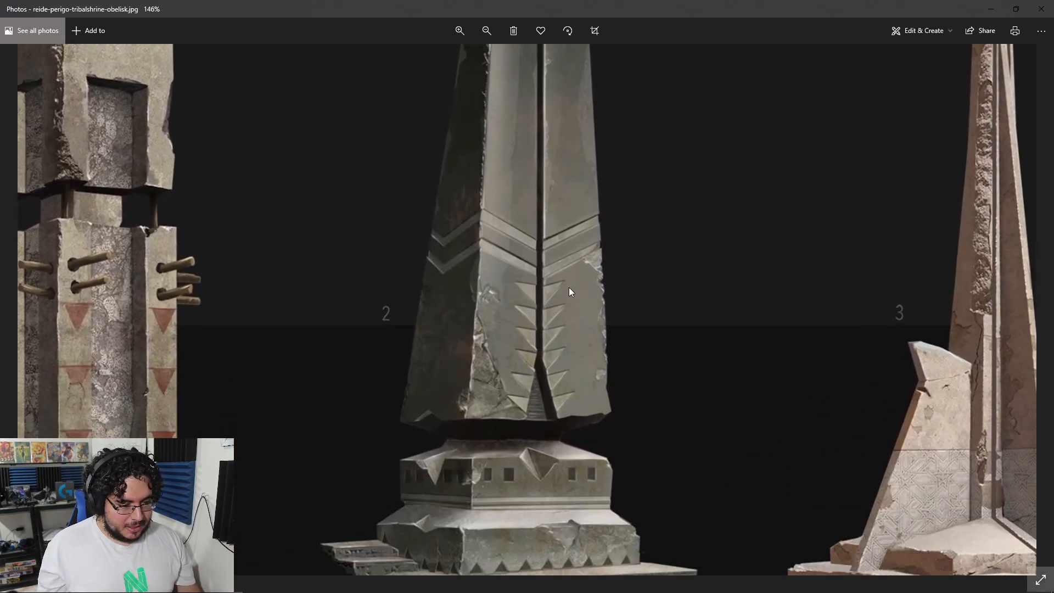
{"action": "scroll", "coordinate": [531, 395], "scroll_direction": "down", "scroll_amount": 2}
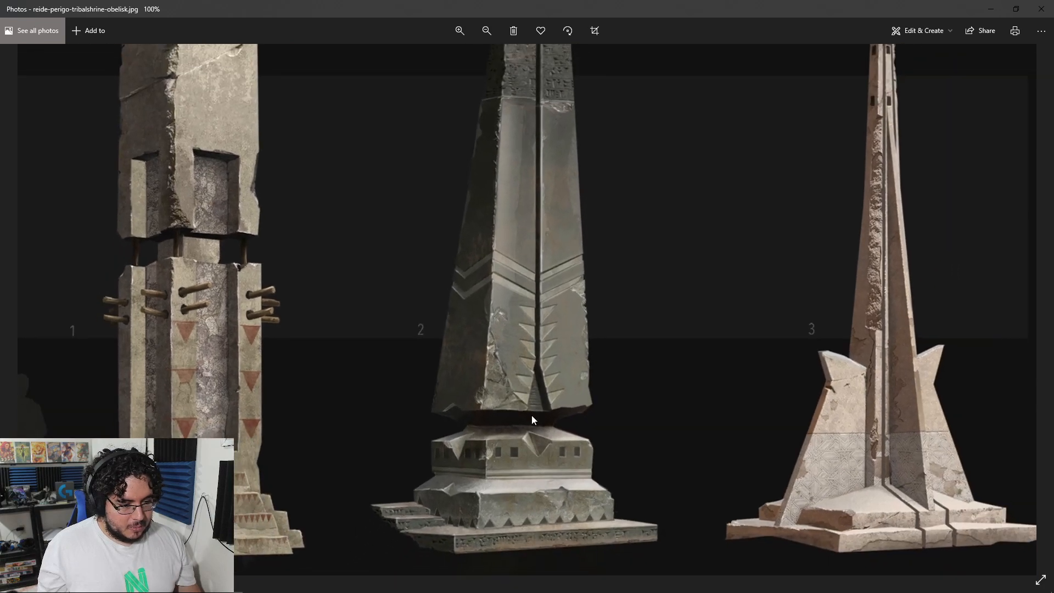
{"action": "scroll", "coordinate": [549, 466], "scroll_direction": "up", "scroll_amount": 3}
{"action": "left_click_drag", "start_coordinate": [593, 461], "coordinate": [592, 361]}
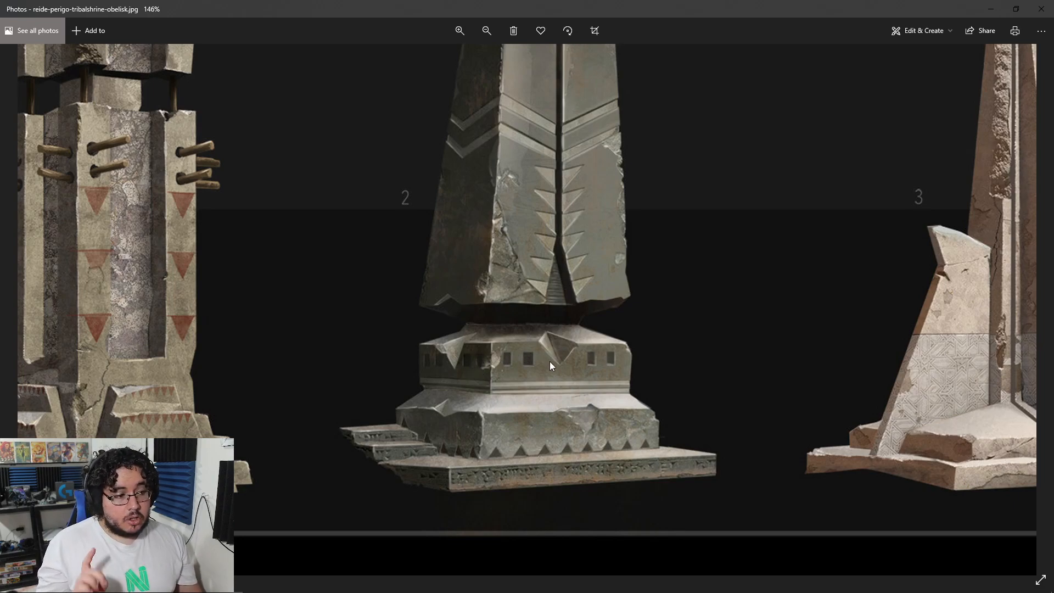
- Switch back to ZBrush and compare the obelisk's stepped pedestal with the reference image
{"action": "key", "text": "alt+Tab"}
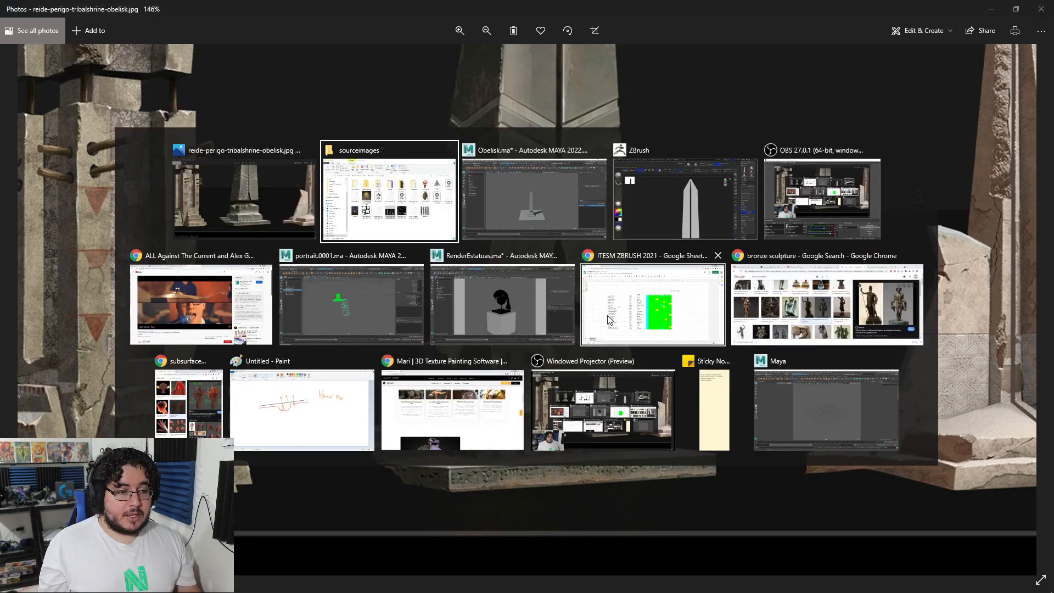
{"action": "key", "text": "alt+Tab"}
{"action": "key", "text": "alt+Tab"}
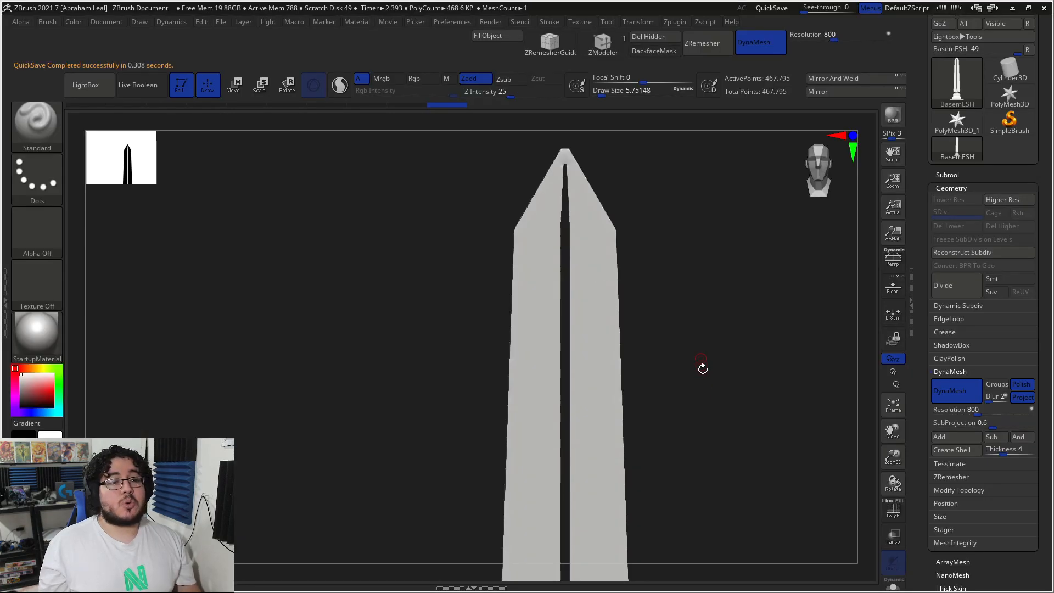
{"action": "left_click_drag", "start_coordinate": [696, 518], "coordinate": [707, 302], "text": "alt"}
{"action": "left_click", "coordinate": [958, 188]}
{"action": "left_click_drag", "start_coordinate": [671, 397], "coordinate": [683, 341], "text": "alt"}
{"action": "key", "text": "alt+Tab"}
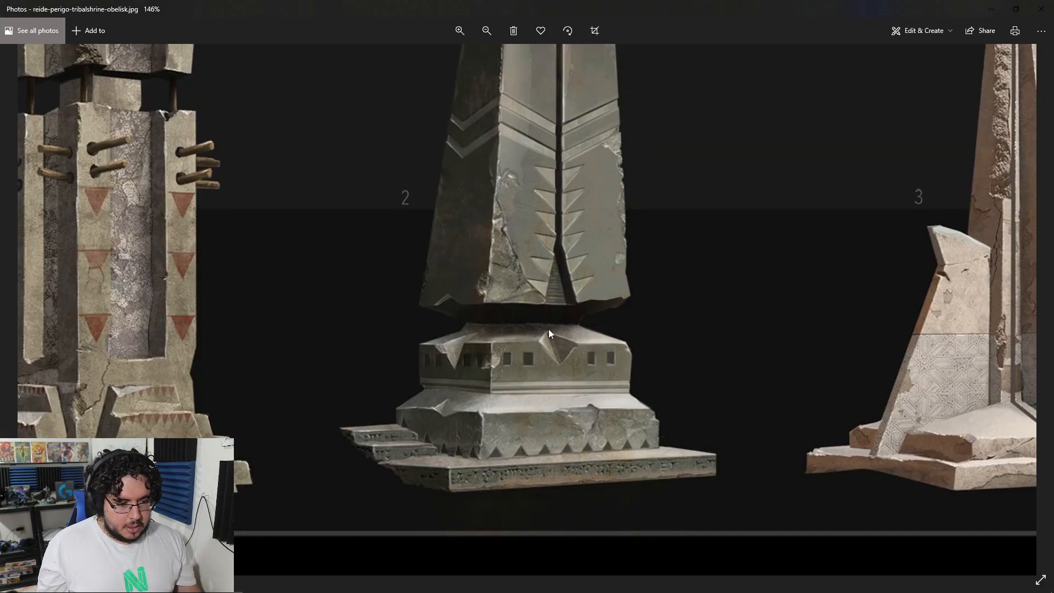
{"action": "key", "text": "alt+Tab"}
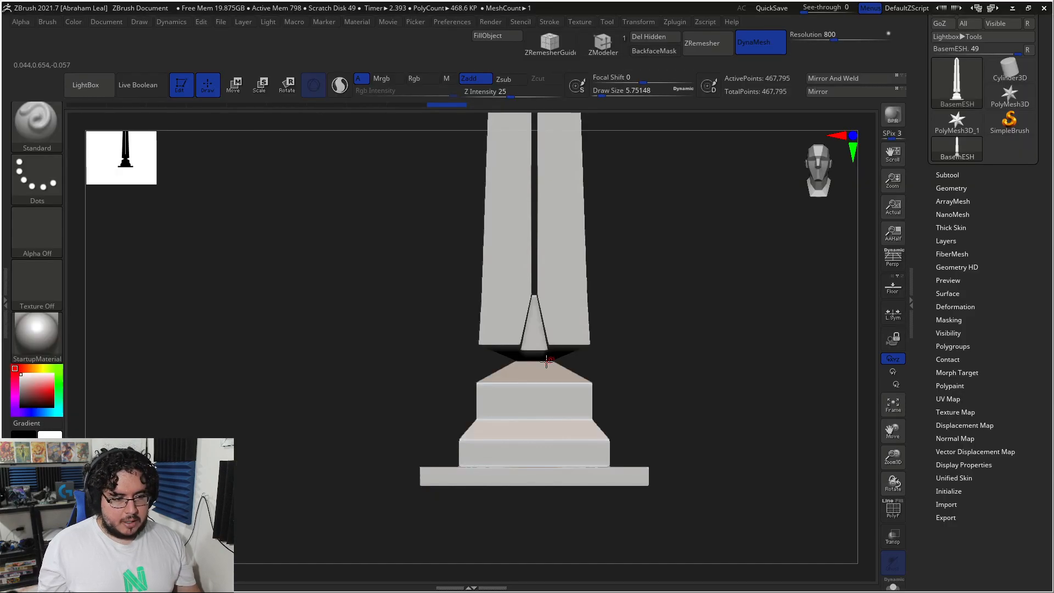
- Append a cube as a new subtool, select it, and scale it down to slightly wider than the obelisk's shaft
{"action": "left_click", "coordinate": [954, 175]}
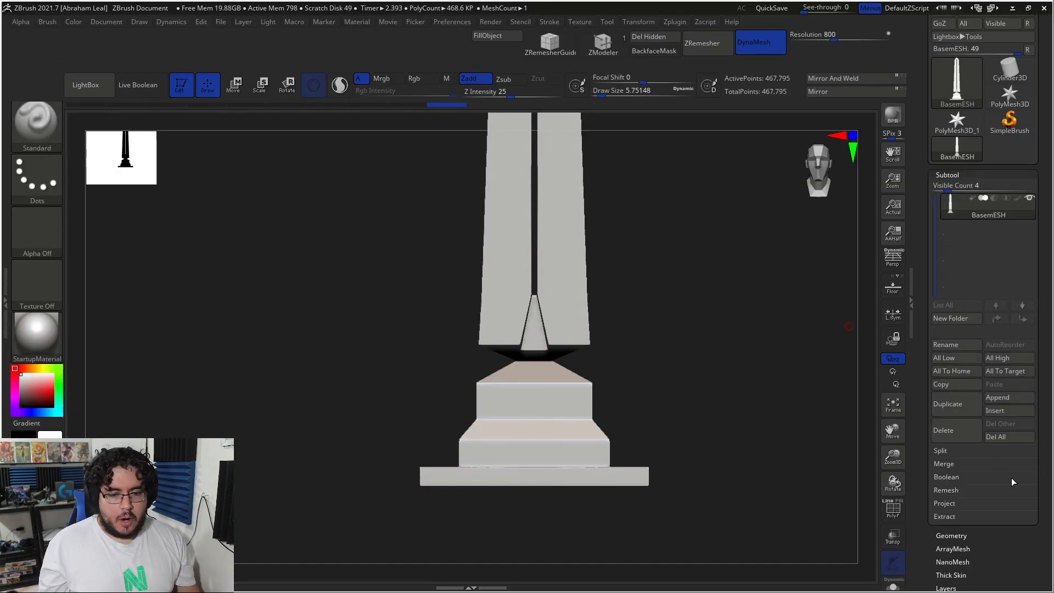
{"action": "left_click", "coordinate": [1016, 400]}
{"action": "left_click", "coordinate": [576, 412]}
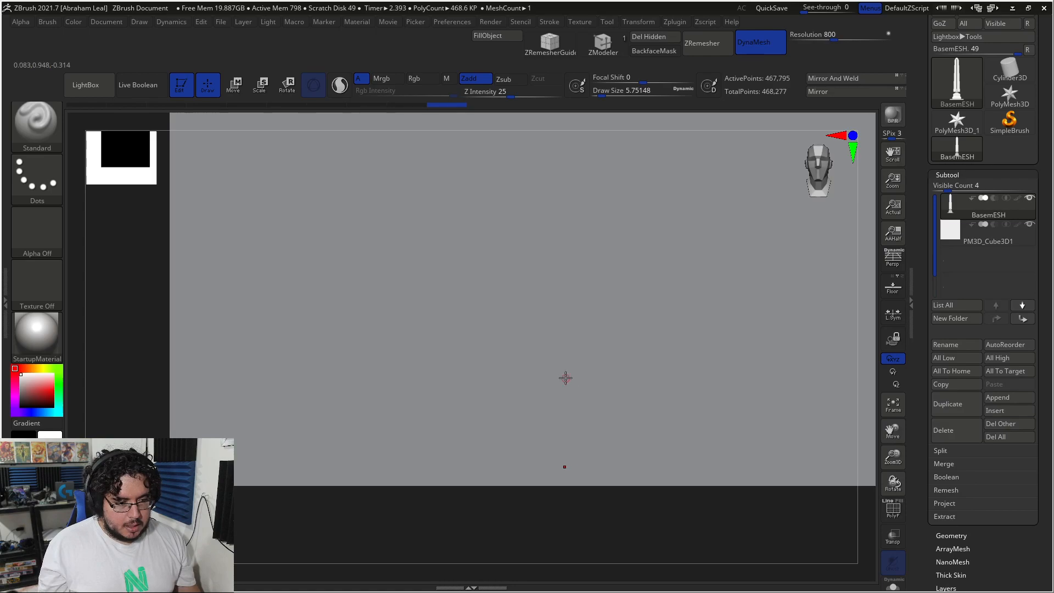
{"action": "key", "text": "r"}
{"action": "left_click_drag", "start_coordinate": [557, 312], "coordinate": [750, 386]}
{"action": "right_click_drag", "start_coordinate": [751, 386], "coordinate": [742, 466], "text": "ctrl"}
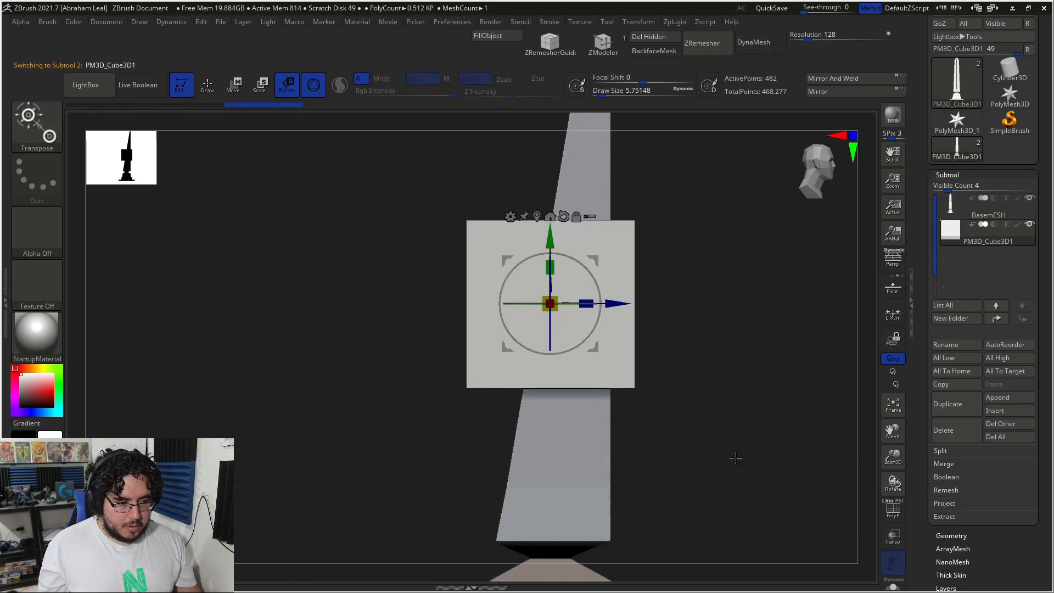
- Move the cube to the front of the obelisk and down towards the top of the pedestal
{"action": "left_click_drag", "start_coordinate": [619, 302], "coordinate": [710, 302]}
{"action": "right_click_drag", "start_coordinate": [759, 347], "coordinate": [692, 247], "text": "alt"}
{"action": "right_click_drag", "start_coordinate": [787, 408], "coordinate": [683, 336], "text": "ctrl"}
{"action": "left_click_drag", "start_coordinate": [607, 146], "coordinate": [607, 351]}
{"action": "right_click_drag", "start_coordinate": [625, 351], "coordinate": [744, 433], "text": "ctrl"}
- Place the cube against the pedestal's upper slope, rotate it onto a corner, and check it against the notches in the reference image
{"action": "left_click_drag", "start_coordinate": [607, 346], "coordinate": [484, 325]}
{"action": "left_click_drag", "start_coordinate": [664, 343], "coordinate": [617, 335]}
{"action": "left_click_drag", "start_coordinate": [593, 286], "coordinate": [579, 309]}
{"action": "left_click_drag", "start_coordinate": [661, 348], "coordinate": [653, 353], "text": "shift"}
{"action": "left_click_drag", "start_coordinate": [527, 352], "coordinate": [474, 345]}
{"action": "left_click_drag", "start_coordinate": [776, 388], "coordinate": [736, 393]}
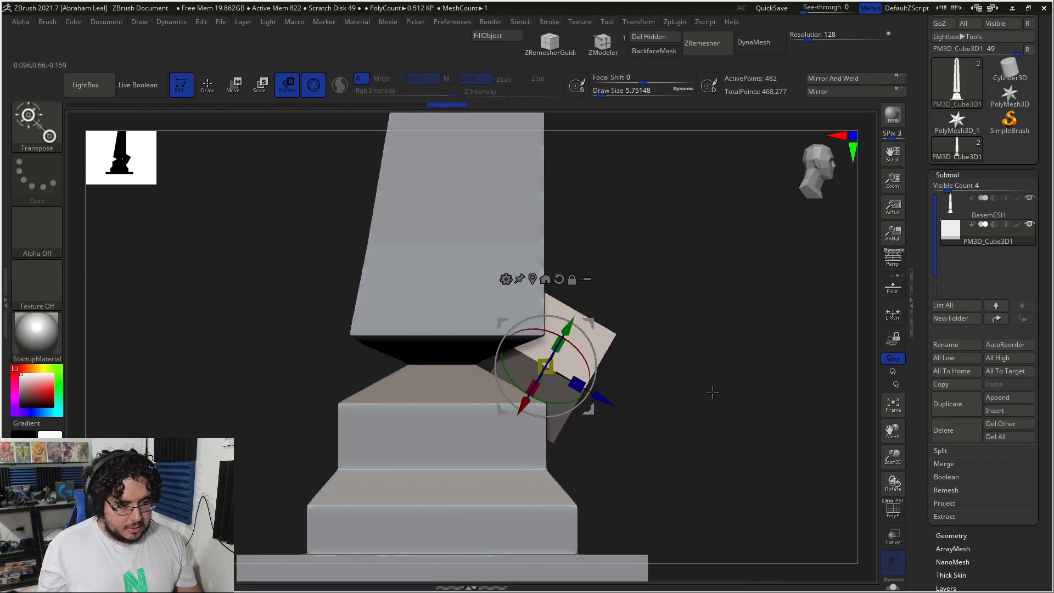
{"action": "left_click_drag", "start_coordinate": [554, 379], "coordinate": [746, 373]}
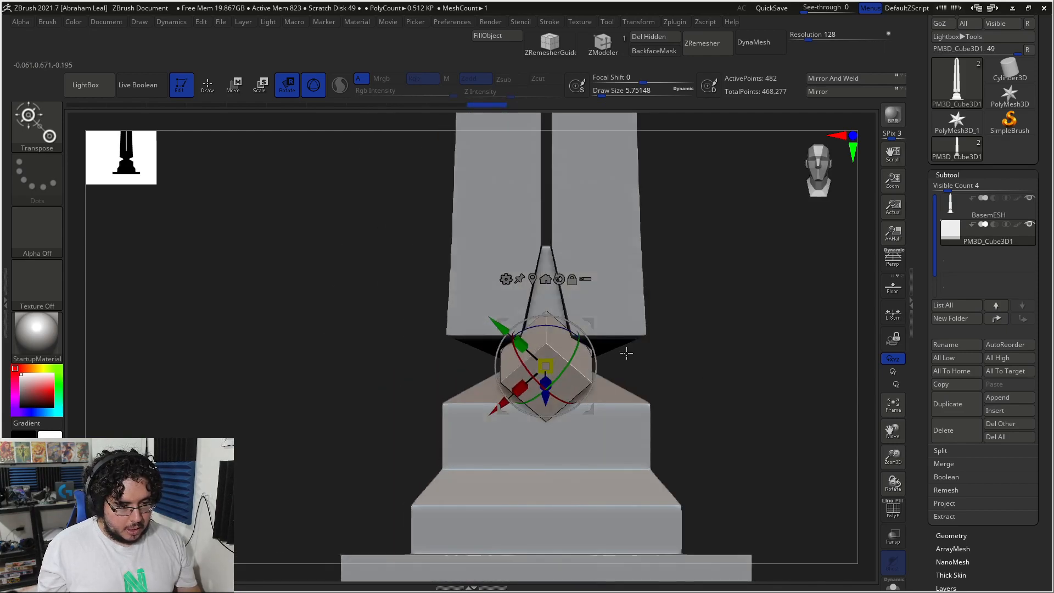
{"action": "key", "text": "alt+Tab"}
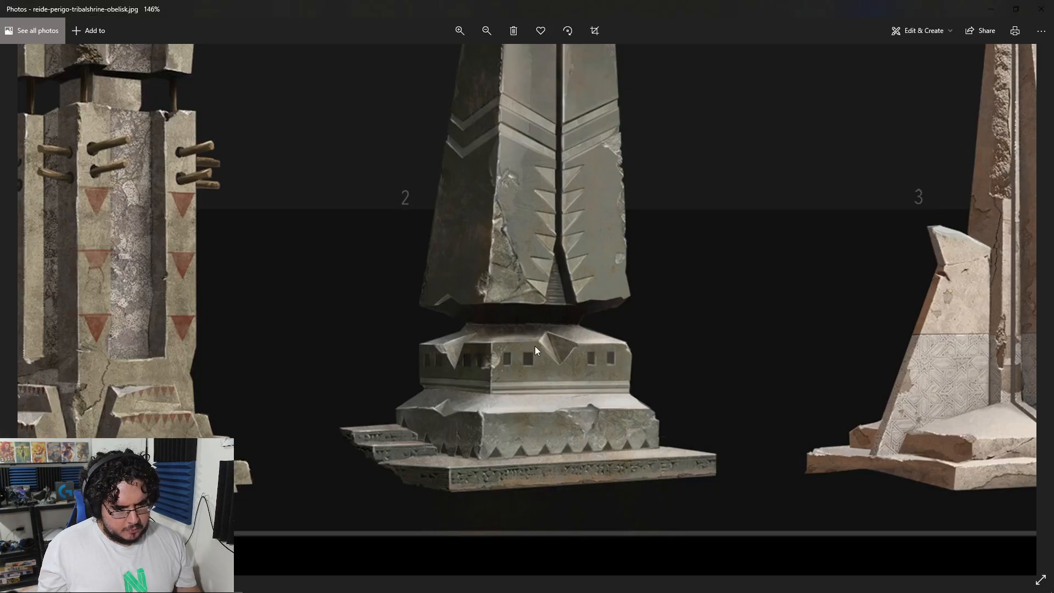
{"action": "key", "text": "alt+Tab"}
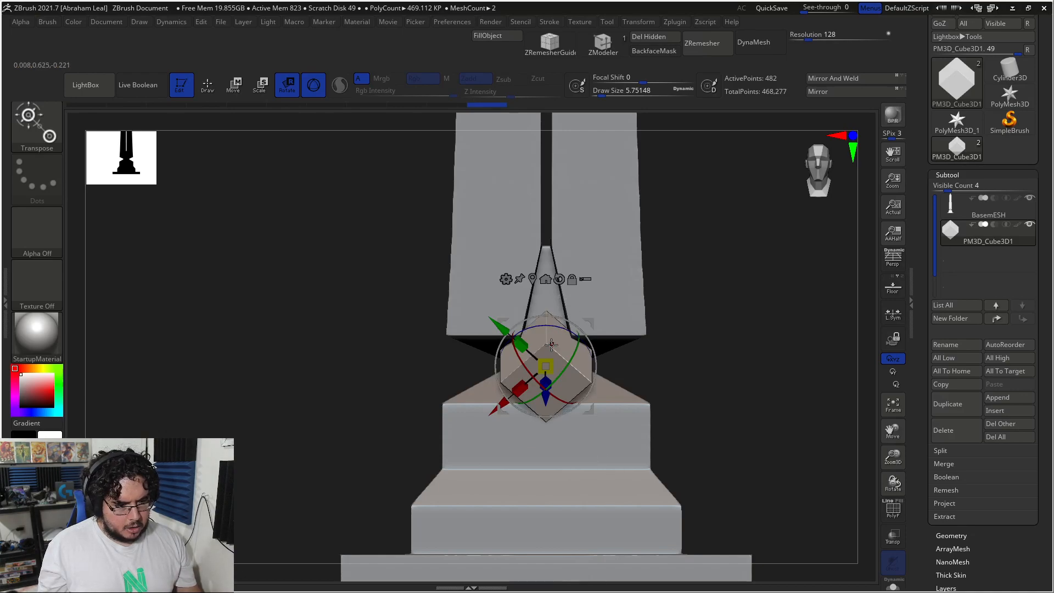
- Shrink the cube, lower it onto the pedestal's front upper edge with the gizmo orientation reset, and tilt it further
{"action": "mouse_move", "coordinate": [684, 348]}
{"action": "left_mouse_down"}
{"action": "mouse_move", "coordinate": [717, 340]}
{"action": "mouse_move", "coordinate": [688, 363]}
{"action": "left_mouse_up"}
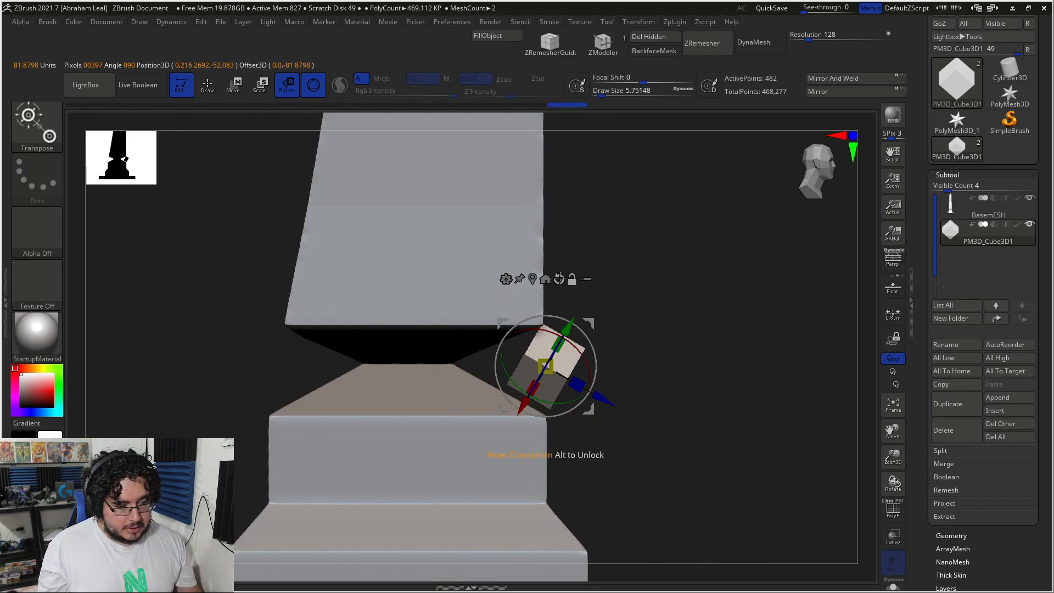
{"action": "left_click", "coordinate": [559, 278]}
{"action": "left_click_drag", "start_coordinate": [675, 336], "coordinate": [606, 329], "text": "shift"}
{"action": "left_click_drag", "start_coordinate": [544, 295], "coordinate": [544, 326]}
{"action": "left_click_drag", "start_coordinate": [730, 357], "coordinate": [769, 358], "text": "shift"}
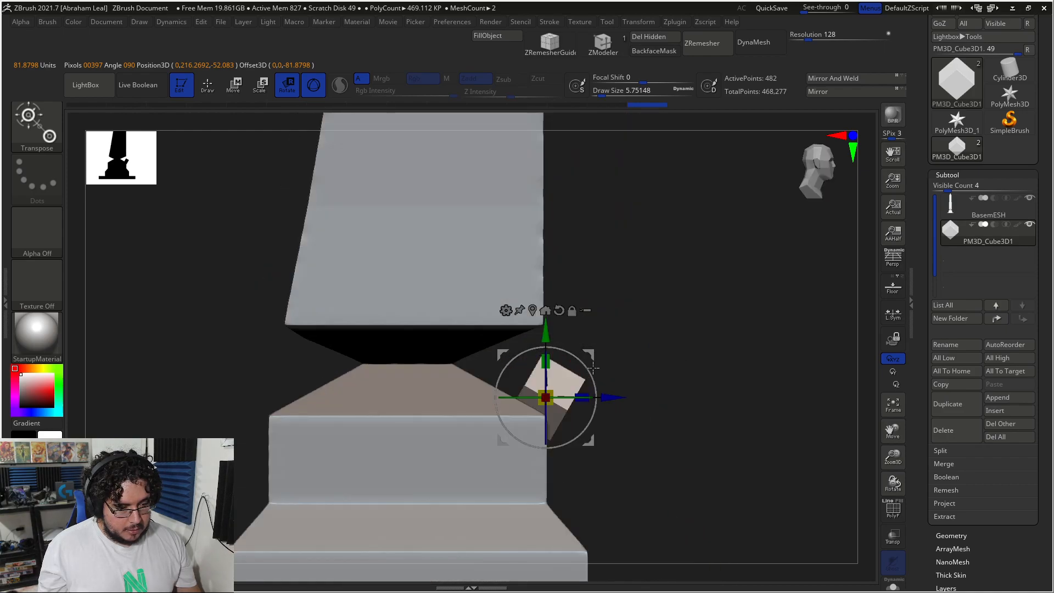
{"action": "left_click_drag", "start_coordinate": [545, 336], "coordinate": [542, 345]}
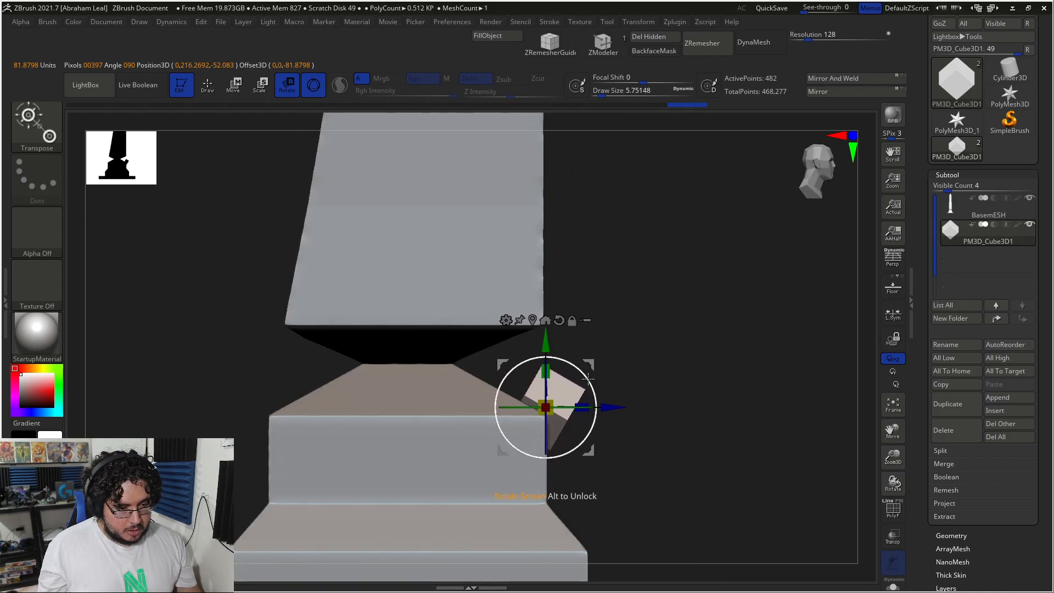
{"action": "mouse_move", "coordinate": [593, 379]}
{"action": "left_mouse_down"}
{"action": "mouse_move", "coordinate": [590, 368]}
{"action": "mouse_move", "coordinate": [609, 392]}
{"action": "mouse_move", "coordinate": [598, 379]}
{"action": "left_mouse_up"}
{"action": "mouse_move", "coordinate": [695, 430]}
{"action": "left_mouse_down"}
{"action": "mouse_move", "coordinate": [646, 428]}
{"action": "mouse_move", "coordinate": [748, 405]}
{"action": "mouse_move", "coordinate": [695, 419]}
{"action": "left_mouse_up"}
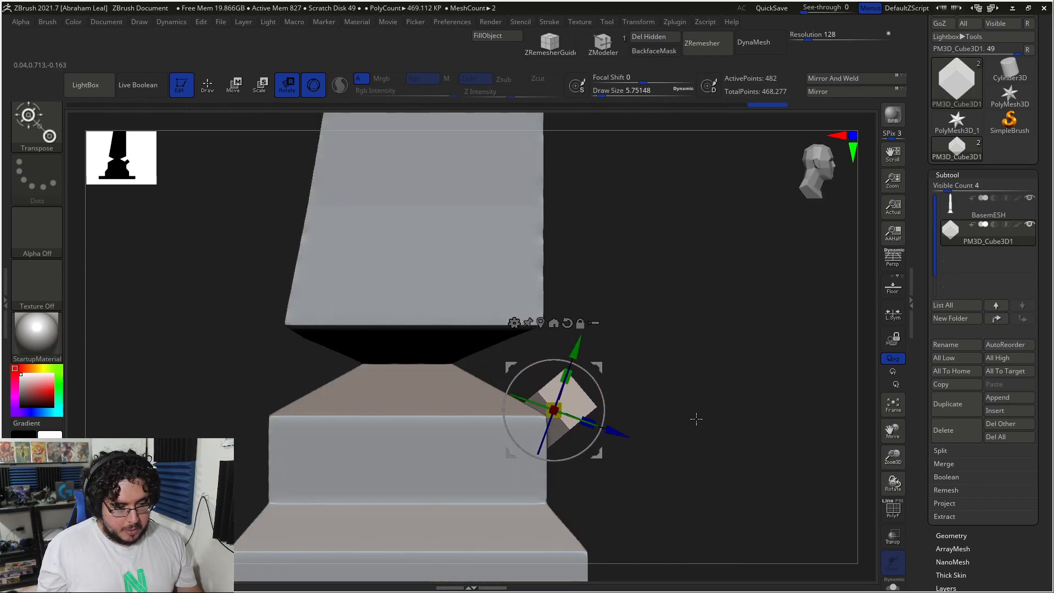
- Enable Live Boolean, set the cube subtool to subtract from the obelisk, and inspect the notch in the pedestal's edge
{"action": "left_click", "coordinate": [147, 94]}
{"action": "left_click_drag", "start_coordinate": [631, 319], "coordinate": [712, 311]}
{"action": "key", "text": "q"}
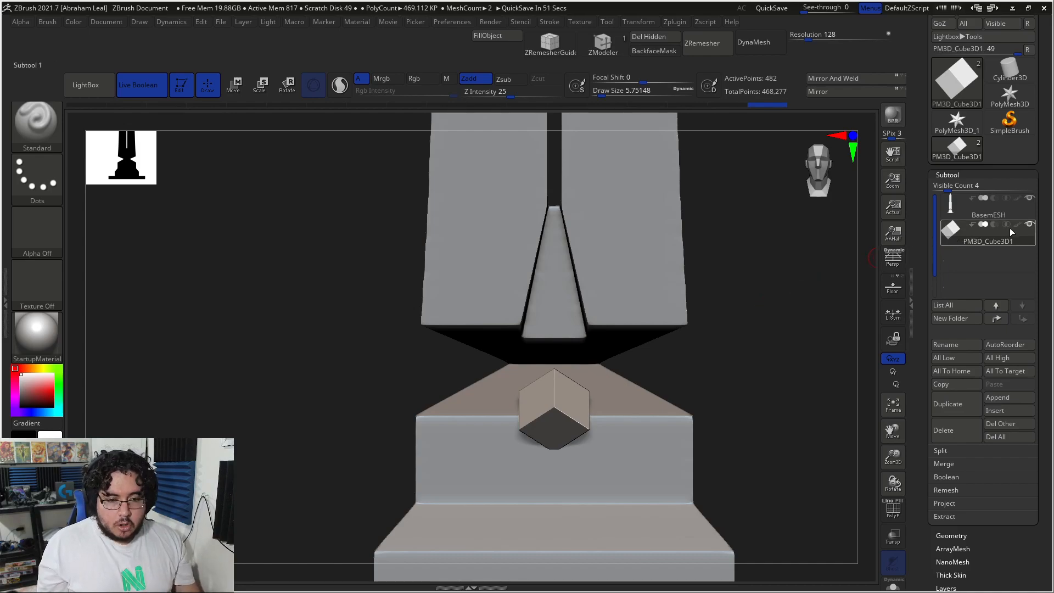
{"action": "mouse_move", "coordinate": [979, 223]}
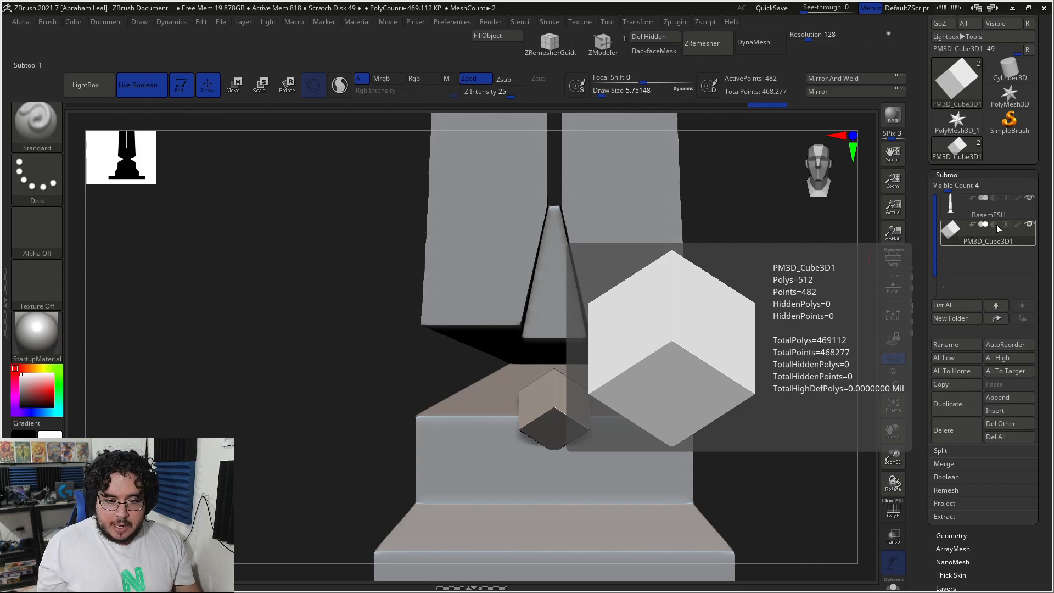
{"action": "left_click", "coordinate": [993, 225]}
{"action": "left_click_drag", "start_coordinate": [833, 352], "coordinate": [769, 360]}
{"action": "right_click_drag", "start_coordinate": [769, 360], "coordinate": [781, 395], "text": "ctrl"}
{"action": "left_click_drag", "start_coordinate": [781, 395], "coordinate": [760, 402], "text": "shift"}
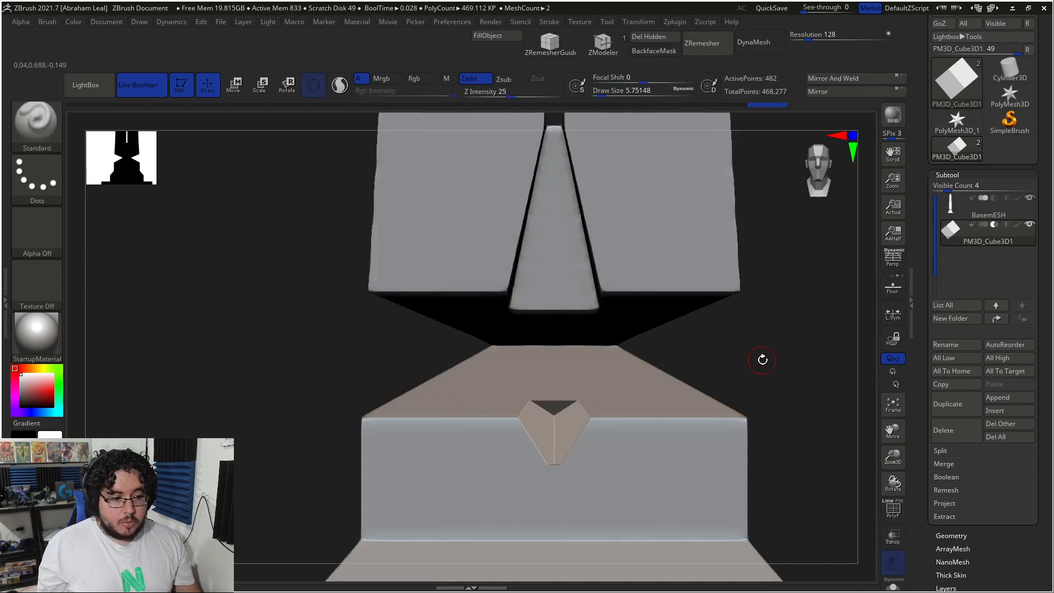
{"action": "left_click_drag", "start_coordinate": [762, 360], "coordinate": [623, 401]}
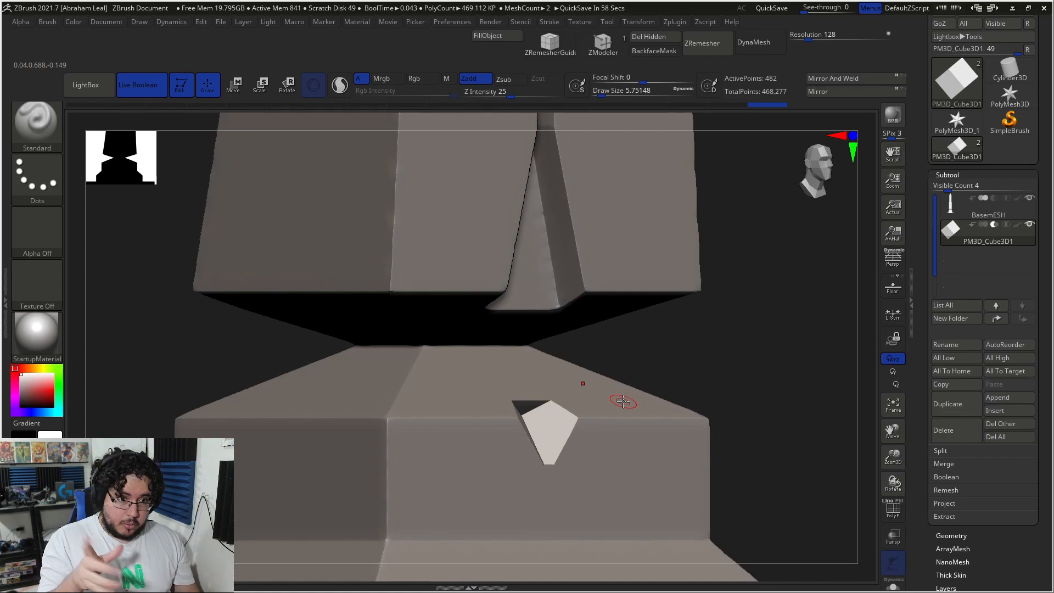
- Compare the pedestal notch with the reference image and try rotating the cutting cube on the upper edge
{"action": "left_click_drag", "start_coordinate": [743, 400], "coordinate": [604, 381], "text": "shift"}
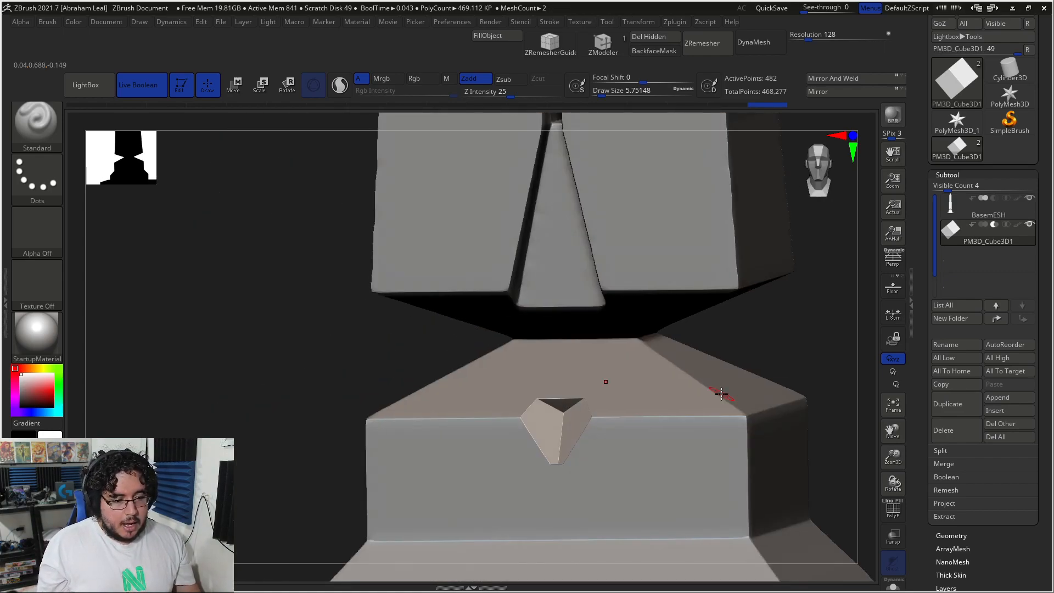
{"action": "key", "text": "alt+Tab"}
{"action": "key", "text": "alt+Tab"}
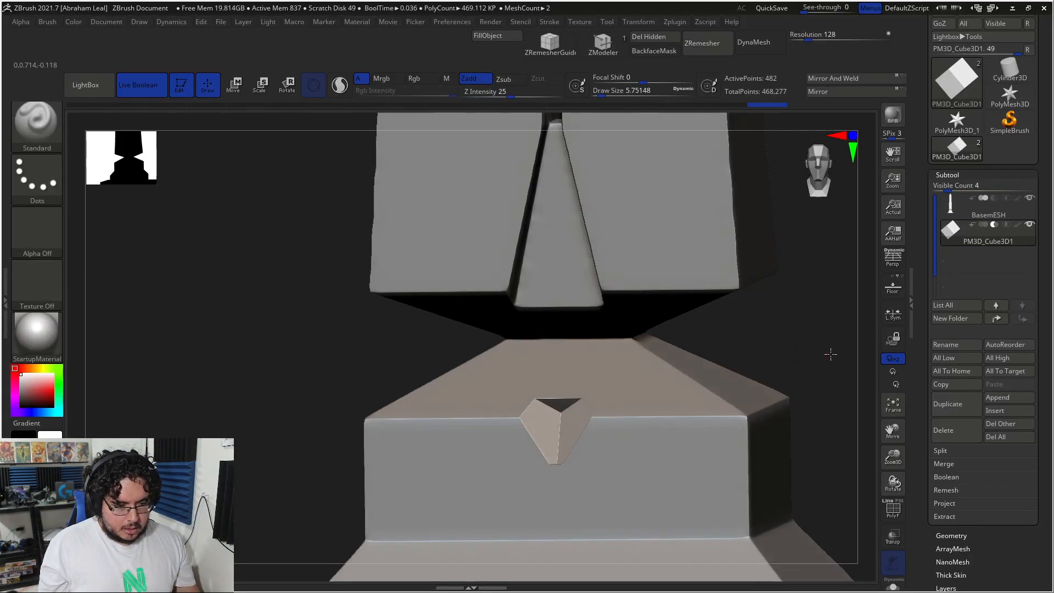
{"action": "left_click_drag", "start_coordinate": [830, 354], "coordinate": [859, 360]}
{"action": "key", "text": "r"}
{"action": "left_click_drag", "start_coordinate": [708, 395], "coordinate": [767, 387]}
{"action": "left_click_drag", "start_coordinate": [708, 422], "coordinate": [650, 450]}
{"action": "left_click_drag", "start_coordinate": [578, 426], "coordinate": [594, 434]}
{"action": "key", "text": "ctrl+z"}
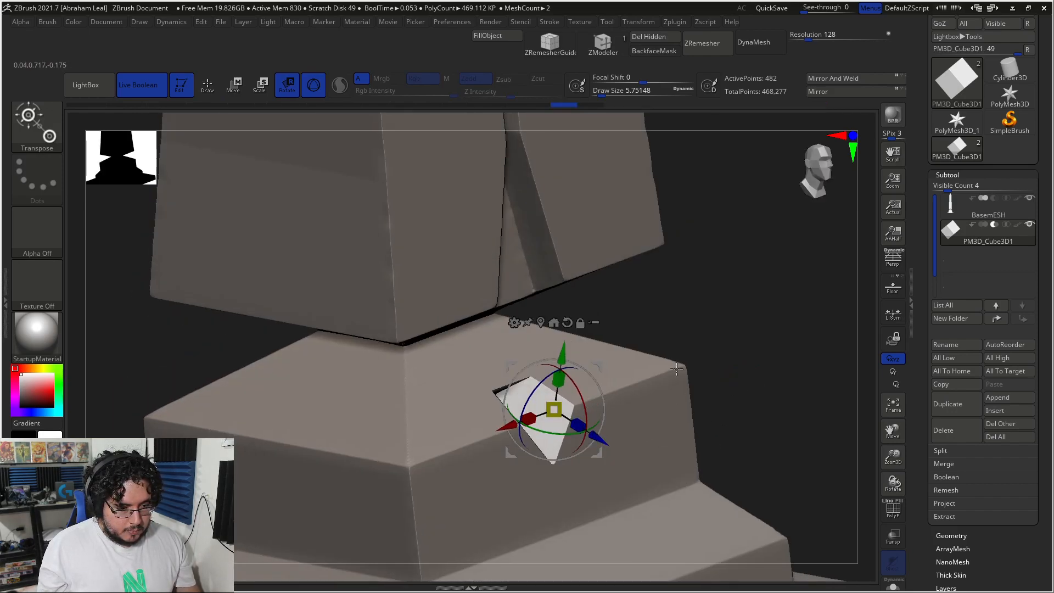
- Try further cube rotations with the subtool switched to additive, and undo the recent cube changes
{"action": "right_click_drag", "start_coordinate": [615, 397], "coordinate": [577, 363], "text": "ctrl"}
{"action": "left_click_drag", "start_coordinate": [565, 358], "coordinate": [566, 352]}
{"action": "mouse_move", "coordinate": [596, 434]}
{"action": "left_mouse_down"}
{"action": "mouse_move", "coordinate": [620, 449]}
{"action": "mouse_move", "coordinate": [599, 435]}
{"action": "left_mouse_up"}
{"action": "left_click_drag", "start_coordinate": [730, 384], "coordinate": [667, 393]}
{"action": "left_click", "coordinate": [986, 224]}
{"action": "left_click_drag", "start_coordinate": [767, 368], "coordinate": [726, 377]}
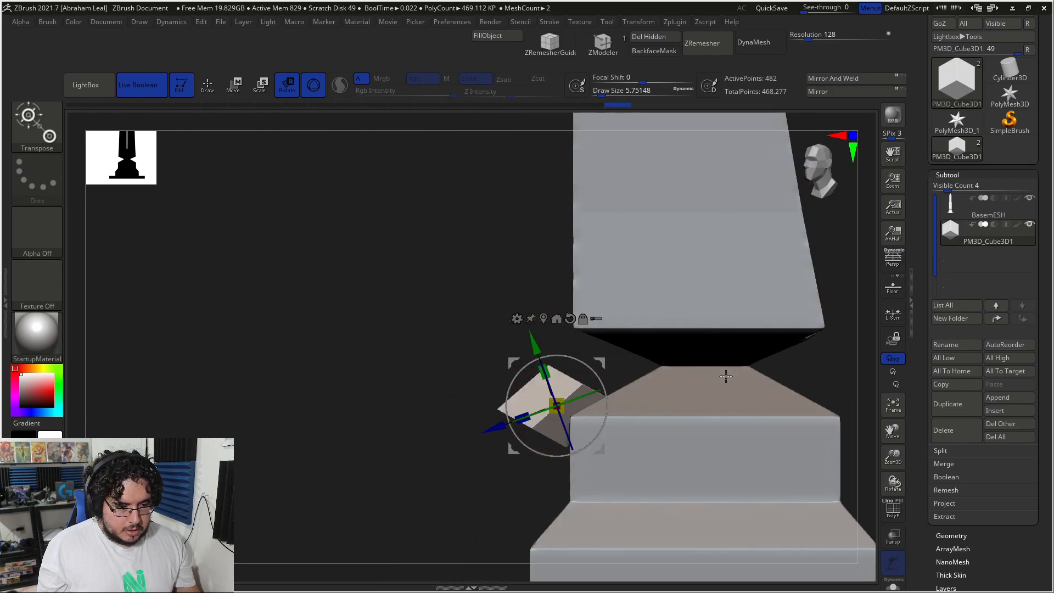
{"action": "key", "text": "ctrl+z"}
{"action": "key", "text": "ctrl+z"}
{"action": "key", "text": "ctrl+z"}
{"action": "key", "text": "ctrl+z"}
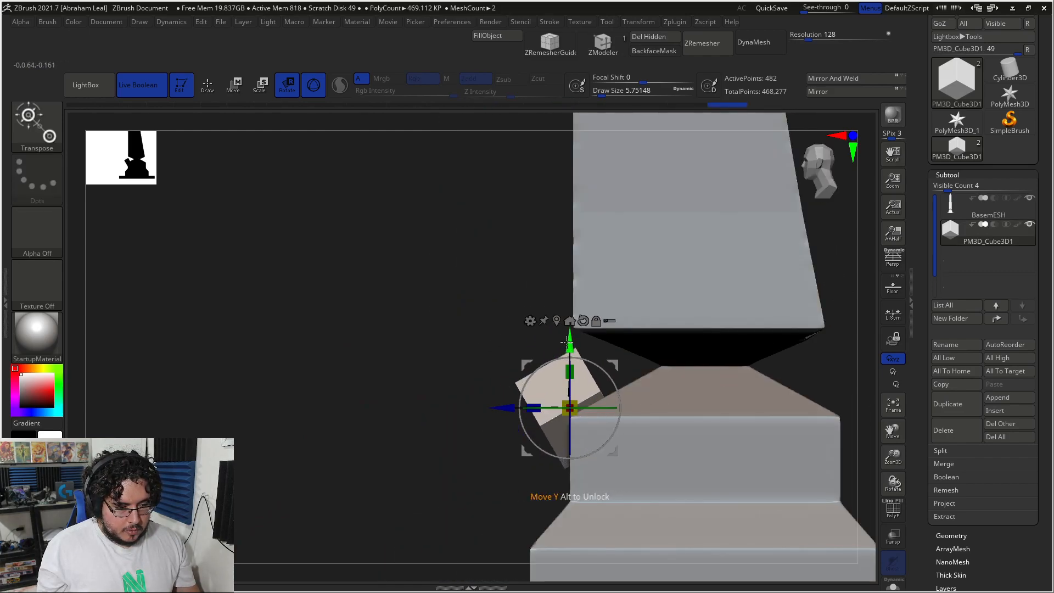
- Set the cube subtool back to subtract and check its notch in the pedestal against the reference image
{"action": "left_click_drag", "start_coordinate": [460, 354], "coordinate": [636, 354]}
{"action": "left_click", "coordinate": [994, 225]}
{"action": "left_click_drag", "start_coordinate": [755, 358], "coordinate": [607, 389]}
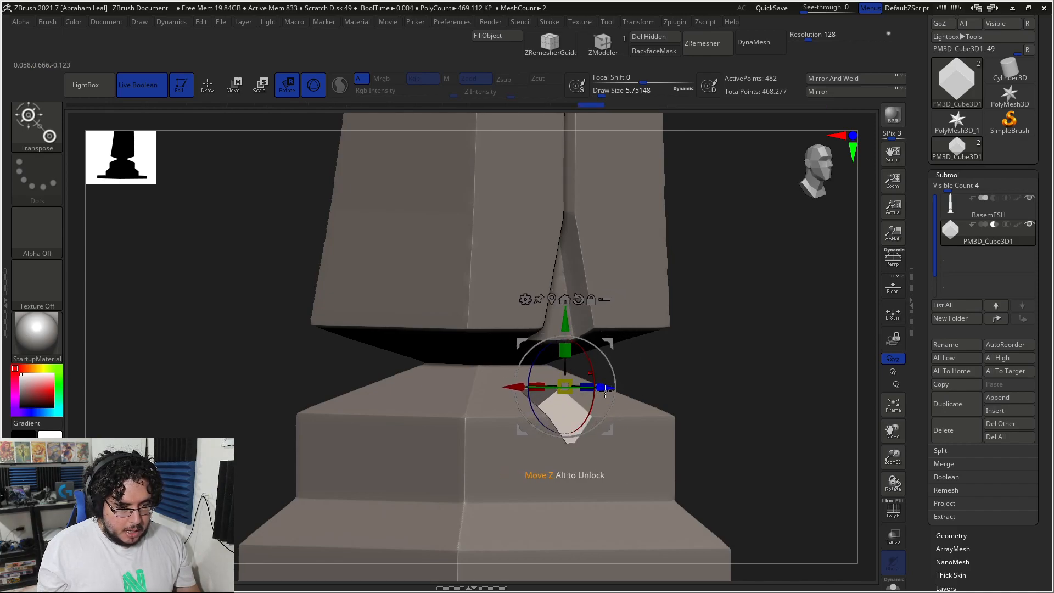
{"action": "left_click_drag", "start_coordinate": [706, 384], "coordinate": [744, 376]}
{"action": "key", "text": "alt+Tab"}
{"action": "key", "text": "alt+Tab"}
- Adjust the cube's tilt and position to center the notch on the pedestal's front edge, comparing it with the reference
{"action": "left_click_drag", "start_coordinate": [555, 367], "coordinate": [555, 396]}
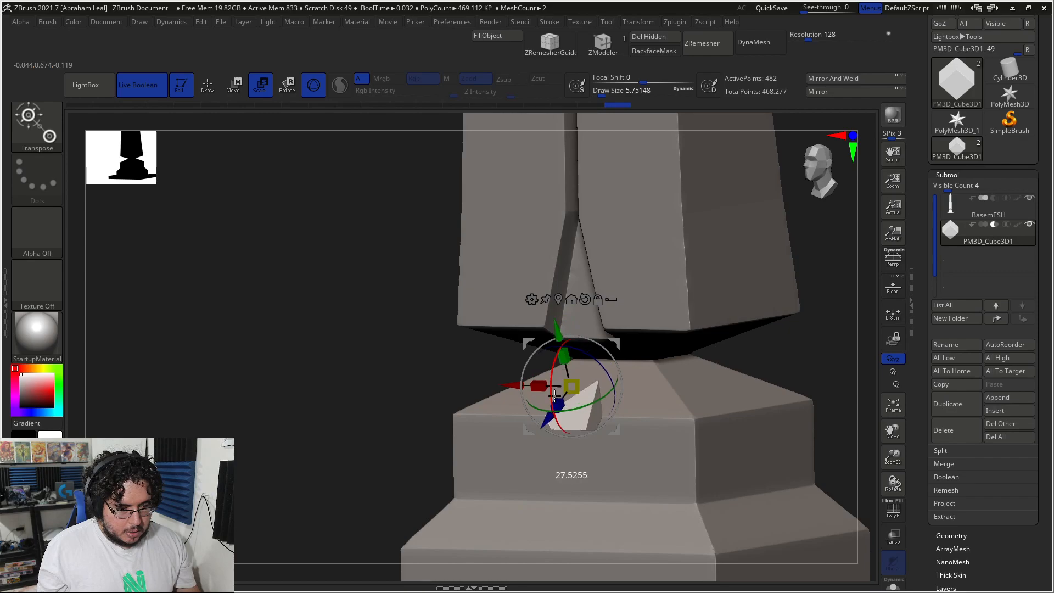
{"action": "key", "text": "w"}
{"action": "left_click_drag", "start_coordinate": [565, 437], "coordinate": [575, 445]}
{"action": "left_click_drag", "start_coordinate": [524, 422], "coordinate": [506, 436]}
{"action": "left_click_drag", "start_coordinate": [413, 428], "coordinate": [477, 405]}
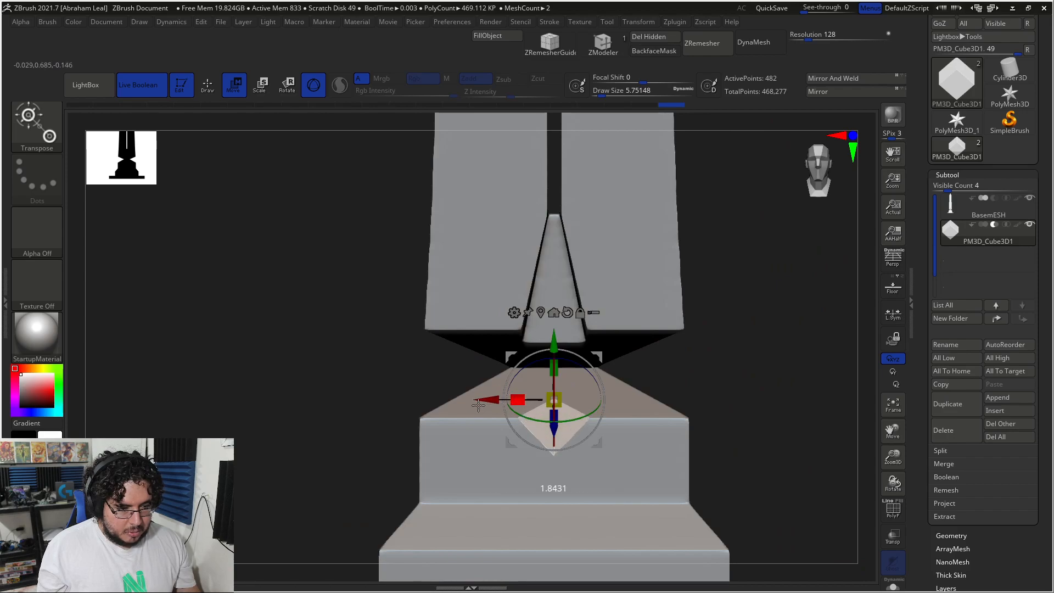
{"action": "key", "text": "alt+Tab"}
{"action": "key", "text": "alt+Tab"}
- Fine-tune the cube's size and placement in the front edge and inspect the notch from several angles
{"action": "left_click_drag", "start_coordinate": [723, 358], "coordinate": [524, 369]}
{"action": "left_click_drag", "start_coordinate": [428, 377], "coordinate": [567, 401], "text": "shift"}
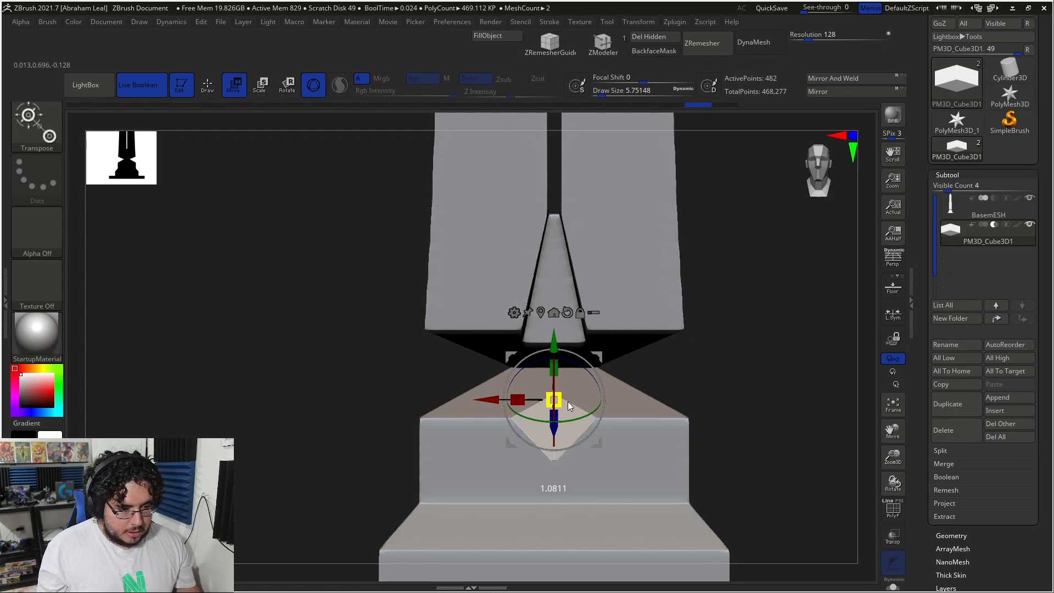
{"action": "left_click_drag", "start_coordinate": [805, 366], "coordinate": [845, 373]}
{"action": "left_click_drag", "start_coordinate": [581, 378], "coordinate": [583, 377]}
{"action": "left_click_drag", "start_coordinate": [719, 379], "coordinate": [750, 369]}
{"action": "key", "text": "q"}
{"action": "mouse_move", "coordinate": [783, 405]}
{"action": "left_mouse_down"}
{"action": "mouse_move", "coordinate": [748, 384]}
{"action": "mouse_move", "coordinate": [561, 409]}
{"action": "left_mouse_up"}
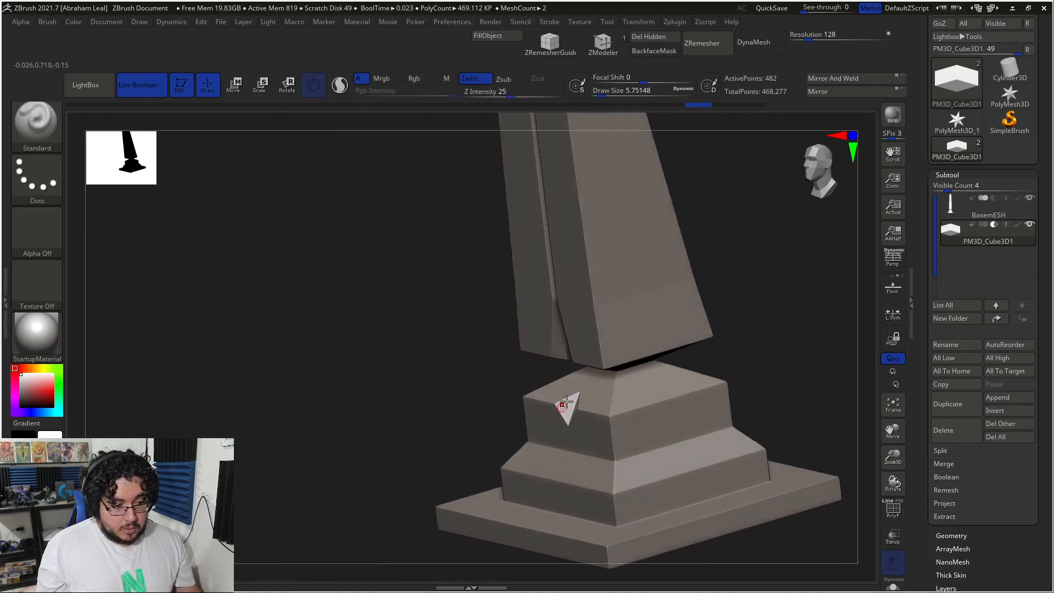
- Mirror the notch cube across the Z axis with SubTool Master, merging the copy into one subtool
{"action": "left_click", "coordinate": [674, 22]}
{"action": "left_click", "coordinate": [707, 213]}
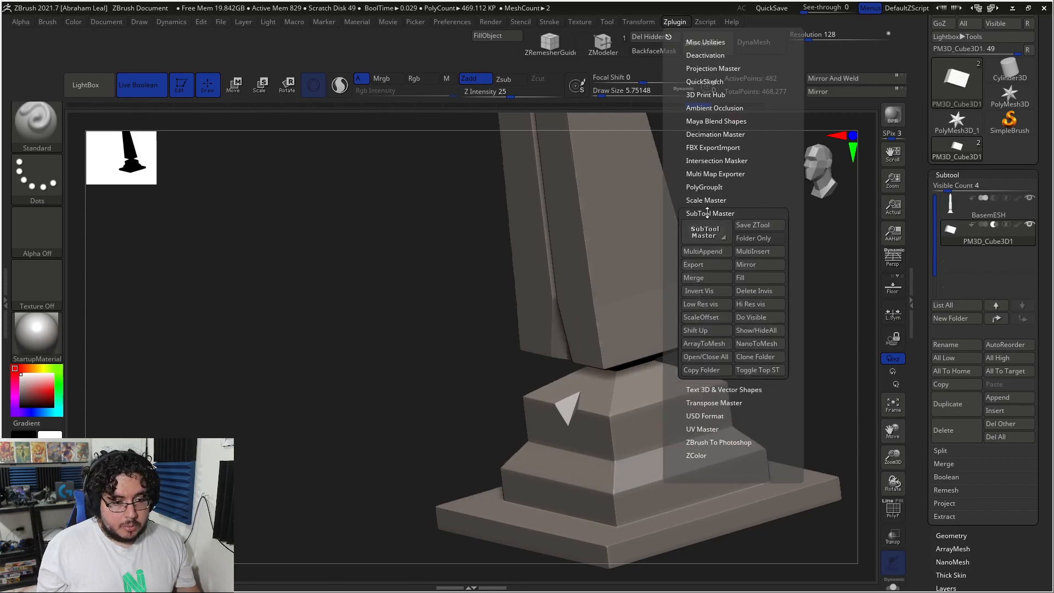
{"action": "left_click", "coordinate": [747, 265]}
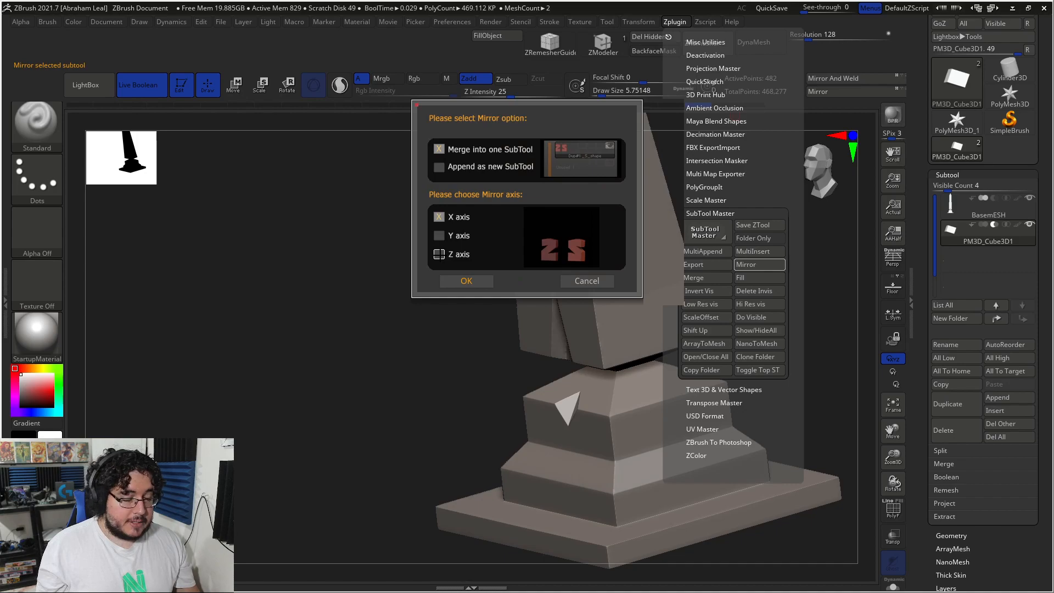
{"action": "left_click", "coordinate": [469, 281]}
{"action": "left_click_drag", "start_coordinate": [414, 364], "coordinate": [404, 401]}
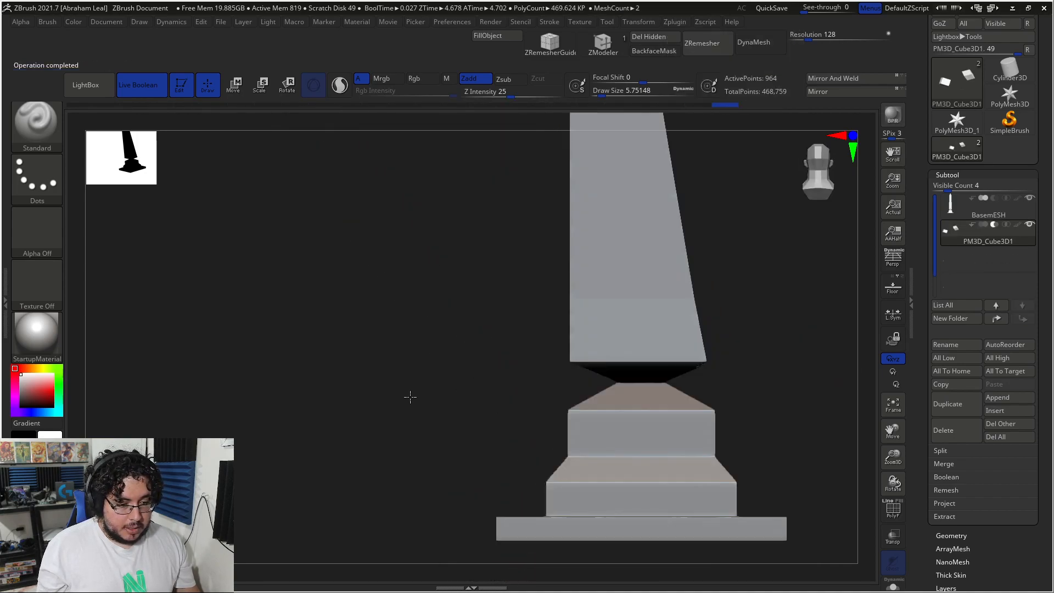
- Duplicate the mirrored notch cubes and center the copy's gizmo between them with its orientation reset
{"action": "left_click", "coordinate": [947, 406]}
{"action": "left_click_drag", "start_coordinate": [795, 329], "coordinate": [623, 393]}
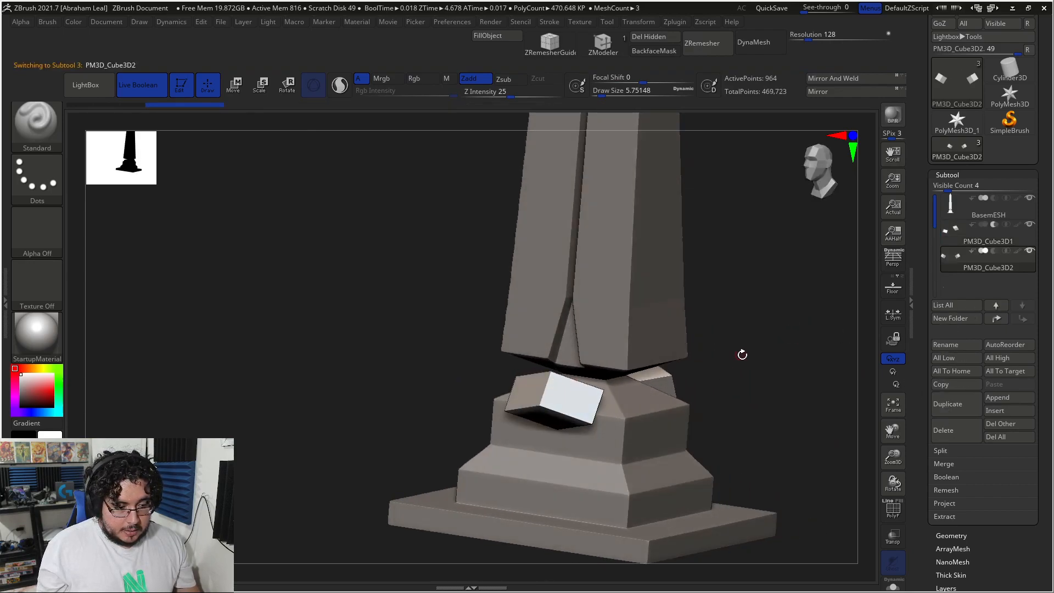
{"action": "left_click_drag", "start_coordinate": [740, 354], "coordinate": [743, 372], "text": "shift"}
{"action": "key", "text": "w"}
{"action": "left_click_drag", "start_coordinate": [653, 370], "coordinate": [556, 314]}
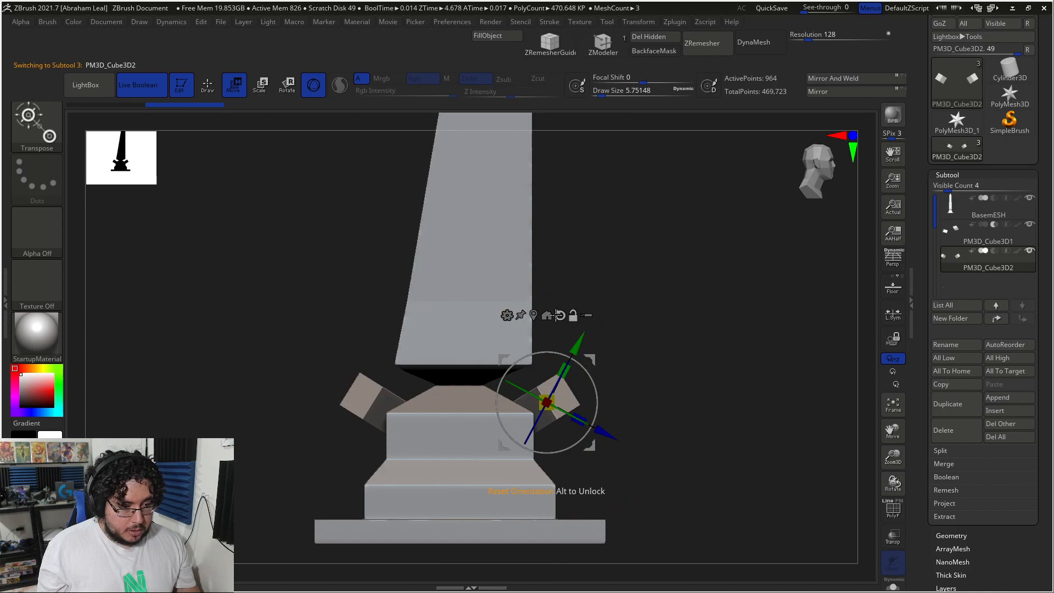
{"action": "left_click", "coordinate": [533, 315]}
{"action": "left_click", "coordinate": [472, 315]}
- Rotate the duplicated notch cubes onto the pedestal's other two sides and set their subtool to subtract
{"action": "left_click_drag", "start_coordinate": [492, 412], "coordinate": [418, 418]}
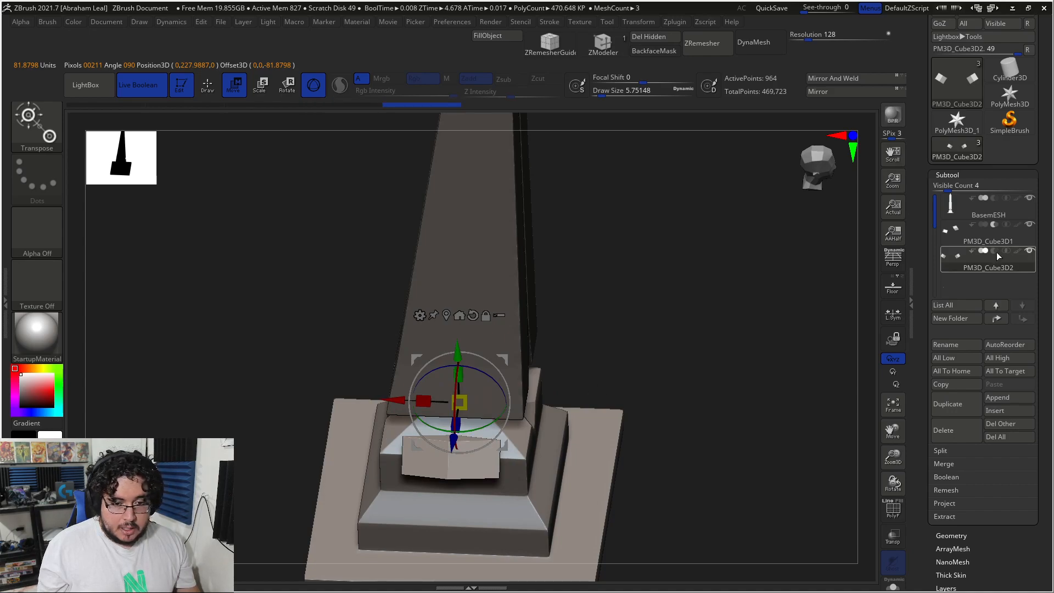
{"action": "mouse_move", "coordinate": [675, 368]}
{"action": "left_mouse_down"}
{"action": "mouse_move", "coordinate": [663, 331]}
{"action": "mouse_move", "coordinate": [585, 384]}
{"action": "mouse_move", "coordinate": [464, 414]}
{"action": "mouse_move", "coordinate": [560, 421]}
{"action": "mouse_move", "coordinate": [452, 437]}
{"action": "left_mouse_up"}
{"action": "key", "text": "q"}
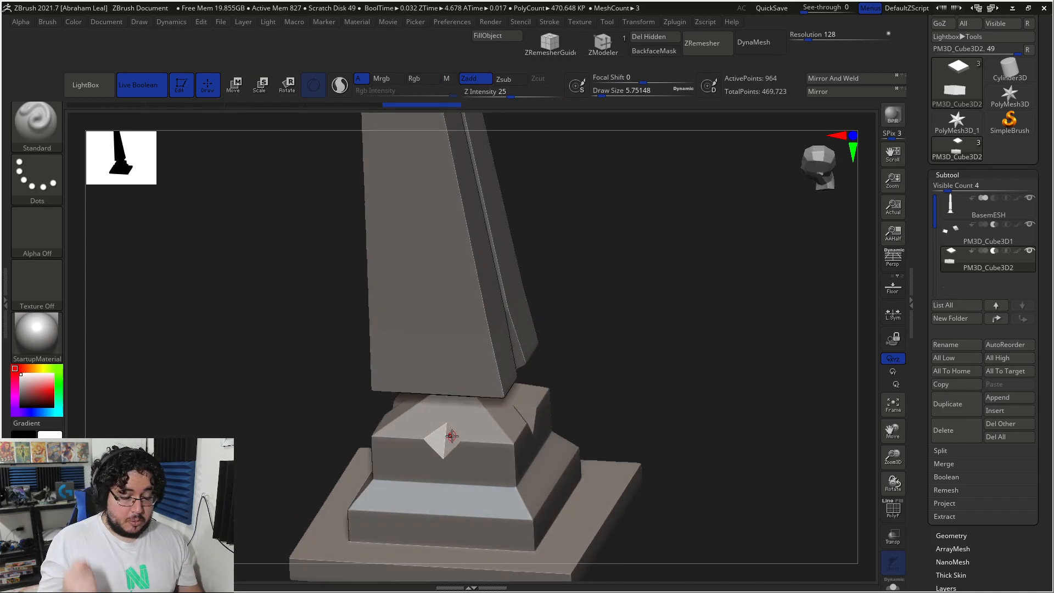
- Check the pedestal's square openings in the reference image and append a Cube3D as a new subtool
{"action": "left_click_drag", "start_coordinate": [526, 370], "coordinate": [664, 382]}
{"action": "key", "text": "alt+Tab"}
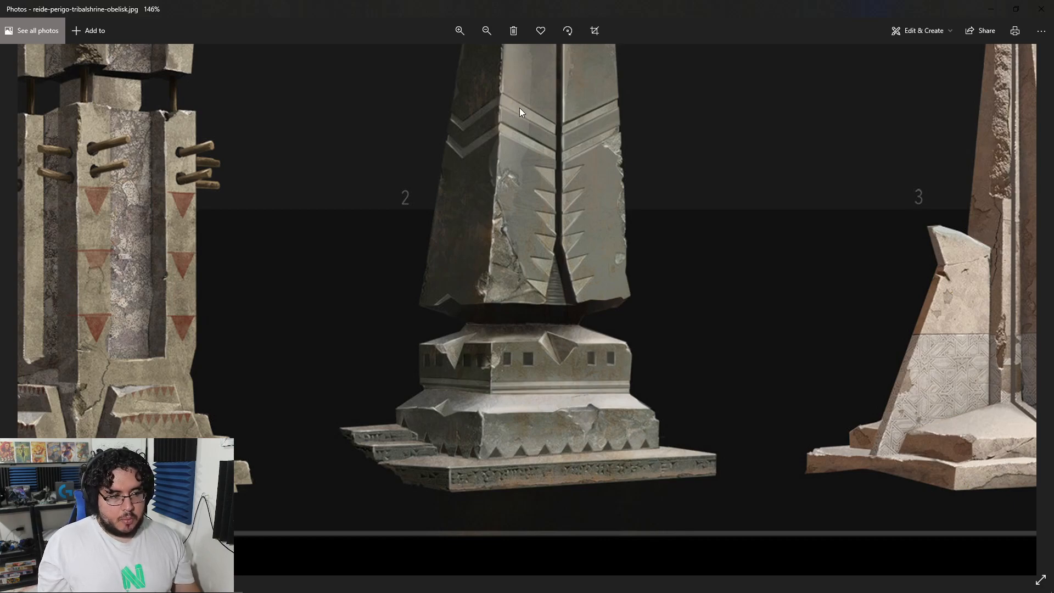
{"action": "key", "text": "alt+Tab"}
{"action": "left_click_drag", "start_coordinate": [594, 432], "coordinate": [601, 352], "text": "alt"}
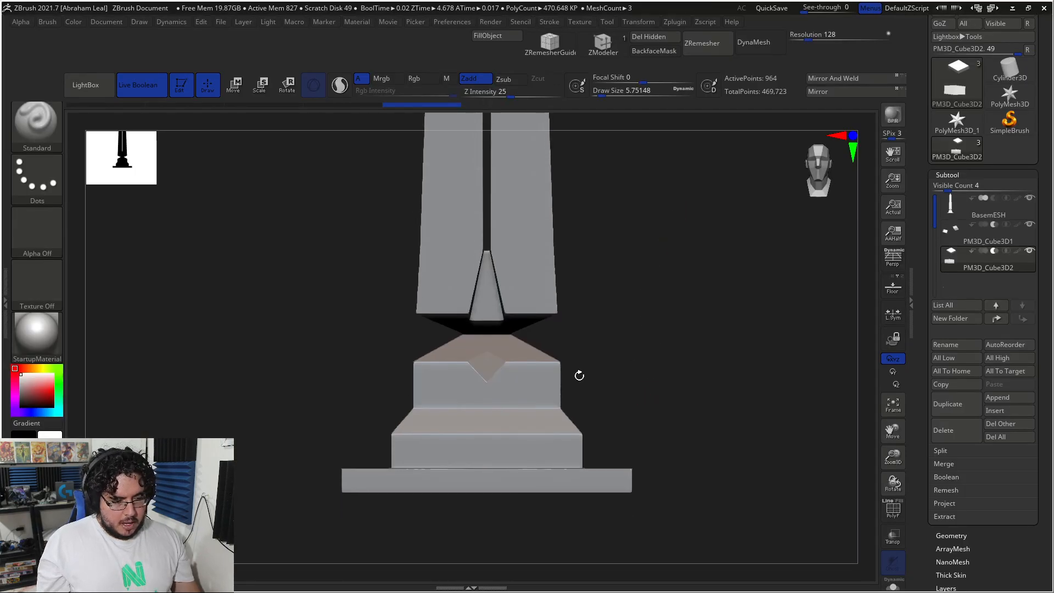
{"action": "left_click", "coordinate": [1005, 400]}
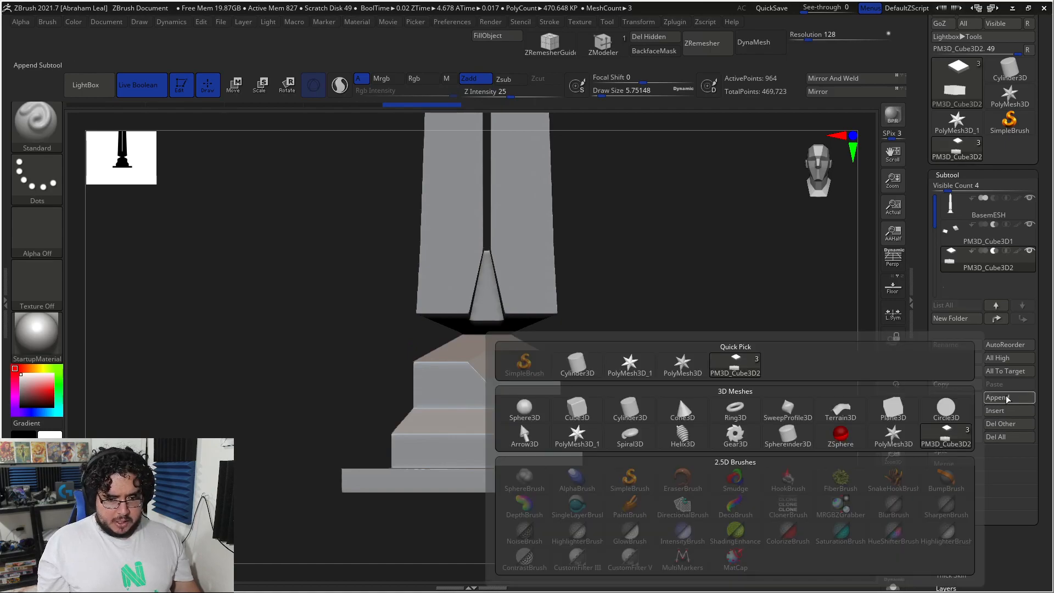
{"action": "left_click", "coordinate": [575, 409]}
{"action": "left_click", "coordinate": [628, 372], "text": "alt"}
{"action": "key", "text": "r"}
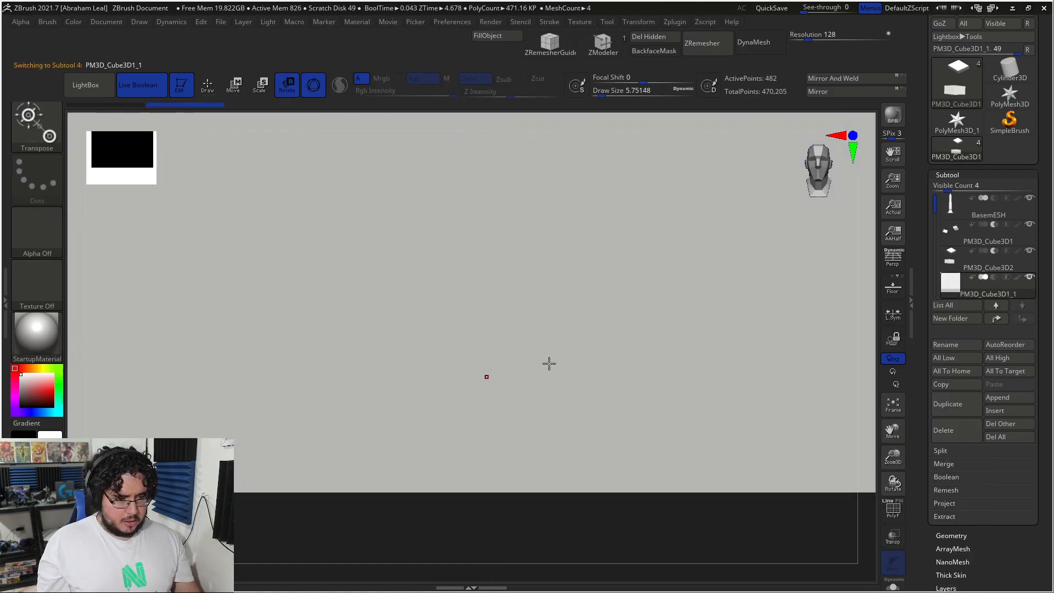
- Shrink the appended cube and bring it to the front of the pedestal's upper block
{"action": "right_click_drag", "start_coordinate": [652, 532], "coordinate": [623, 417], "text": "ctrl"}
{"action": "right_click_drag", "start_coordinate": [583, 344], "coordinate": [545, 269], "text": "alt"}
{"action": "right_click_drag", "start_coordinate": [550, 326], "coordinate": [602, 483], "text": "alt"}
{"action": "left_click_drag", "start_coordinate": [553, 283], "coordinate": [499, 271]}
{"action": "right_click_drag", "start_coordinate": [730, 264], "coordinate": [603, 358], "text": "shift"}
{"action": "left_click_drag", "start_coordinate": [483, 283], "coordinate": [397, 283]}
{"action": "left_click_drag", "start_coordinate": [469, 289], "coordinate": [423, 284]}
{"action": "left_click_drag", "start_coordinate": [464, 217], "coordinate": [463, 431]}
{"action": "right_click_drag", "start_coordinate": [329, 273], "coordinate": [404, 274]}
- Size the cube as a small window block and place it on the front face beside the notch, following the reference
{"action": "key", "text": "alt+Tab"}
{"action": "key", "text": "alt+Tab"}
{"action": "right_click_drag", "start_coordinate": [712, 316], "coordinate": [684, 243], "text": "alt"}
{"action": "right_click_drag", "start_coordinate": [684, 242], "coordinate": [667, 471], "text": "ctrl"}
{"action": "left_click_drag", "start_coordinate": [482, 326], "coordinate": [469, 322]}
{"action": "left_click_drag", "start_coordinate": [472, 258], "coordinate": [472, 310]}
{"action": "left_click_drag", "start_coordinate": [411, 362], "coordinate": [459, 363]}
{"action": "left_click_drag", "start_coordinate": [518, 378], "coordinate": [525, 378]}
- Try duplicating the window cube sideways along the front face and compare the spacing with the reference image
{"action": "left_click_drag", "start_coordinate": [450, 378], "coordinate": [497, 378], "text": "ctrl"}
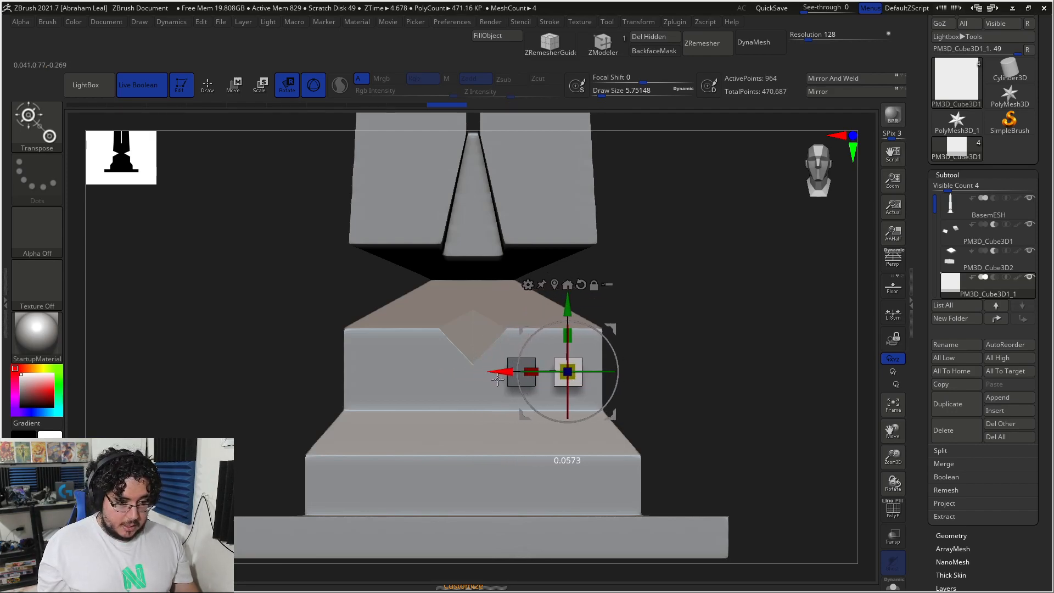
{"action": "key", "text": "alt+Tab"}
{"action": "key", "text": "alt+Tab"}
{"action": "key", "text": "alt+Tab"}
{"action": "key", "text": "alt+Tab"}
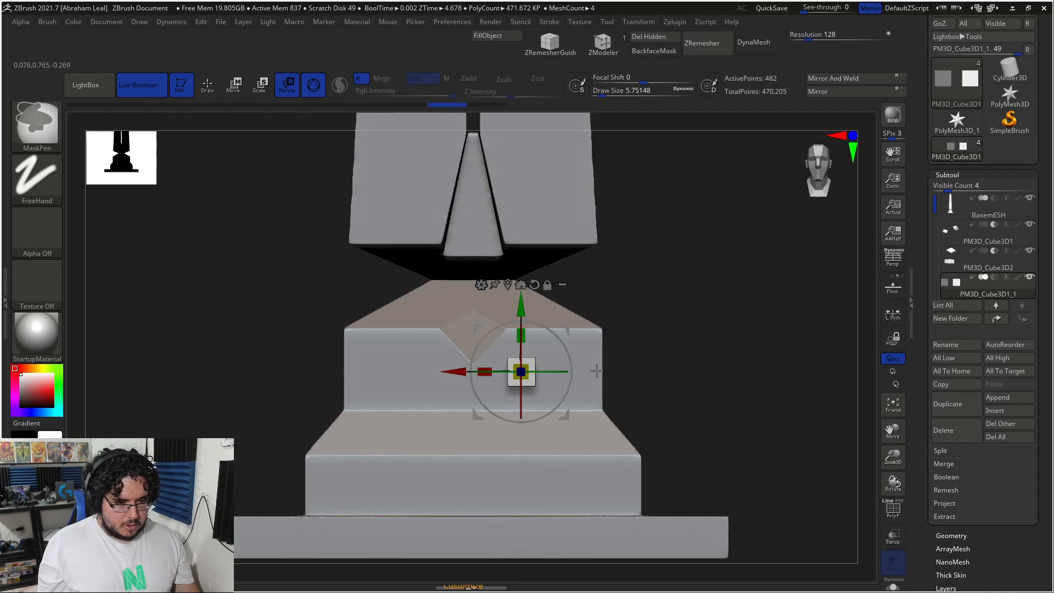
{"action": "key", "text": "alt+Tab"}
{"action": "key", "text": "alt+Tab"}
- Place a second window cube beside the first on the front face and make both slightly taller than wide
{"action": "left_click_drag", "start_coordinate": [490, 377], "coordinate": [524, 378]}
{"action": "left_click_drag", "start_coordinate": [650, 371], "coordinate": [552, 372]}
{"action": "key", "text": "w"}
{"action": "left_click_drag", "start_coordinate": [466, 375], "coordinate": [571, 375]}
{"action": "left_click_drag", "start_coordinate": [511, 351], "coordinate": [610, 373]}
{"action": "key", "text": "q"}
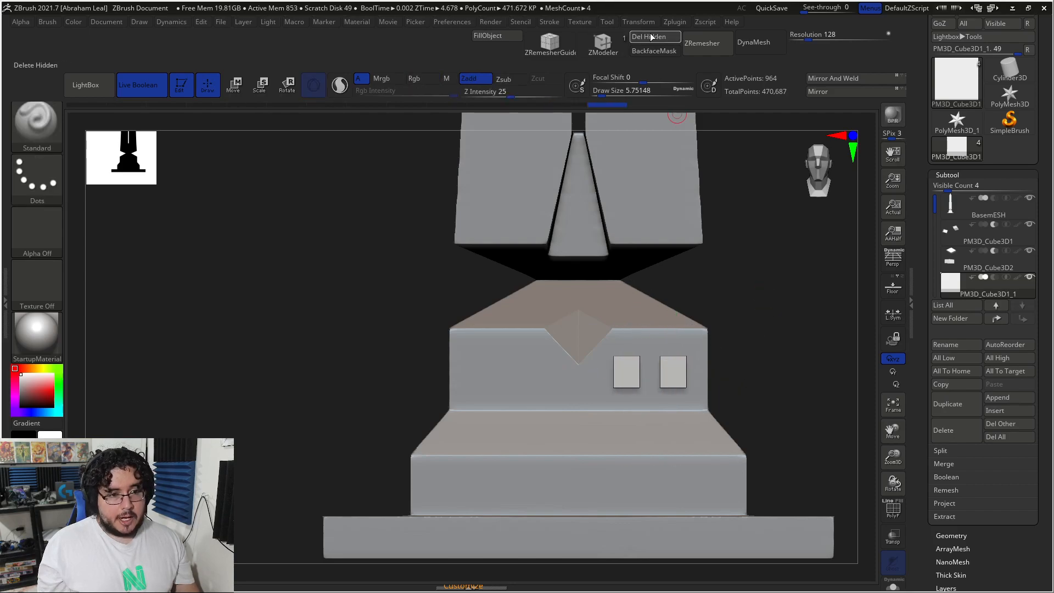
- Mirror the two window cubes across the X axis, merging the copies into one subtool
{"action": "left_click", "coordinate": [675, 22]}
{"action": "left_click", "coordinate": [747, 264]}
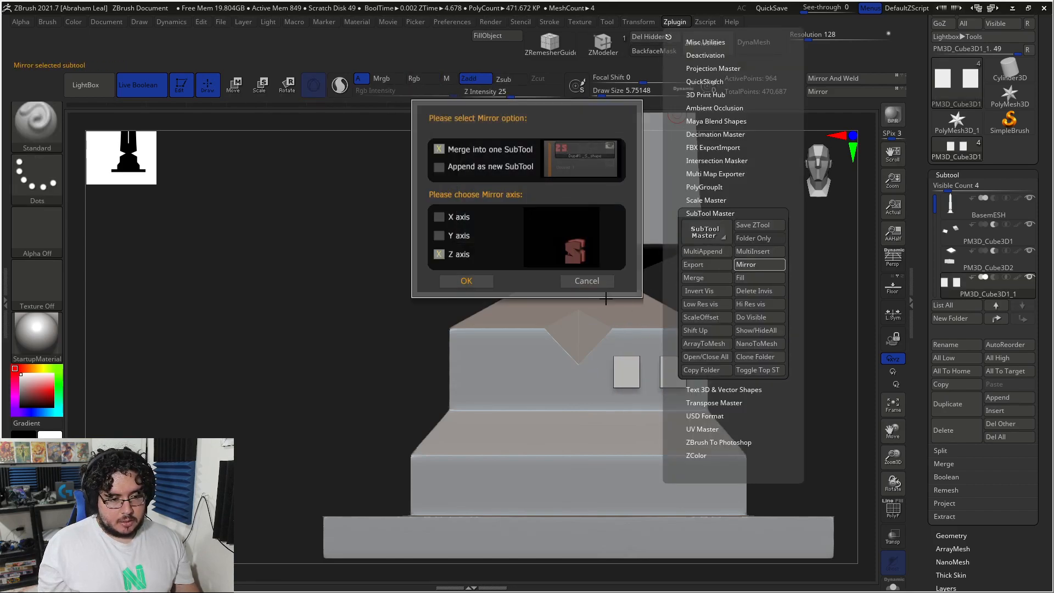
{"action": "left_click", "coordinate": [439, 217]}
{"action": "left_click", "coordinate": [466, 280]}
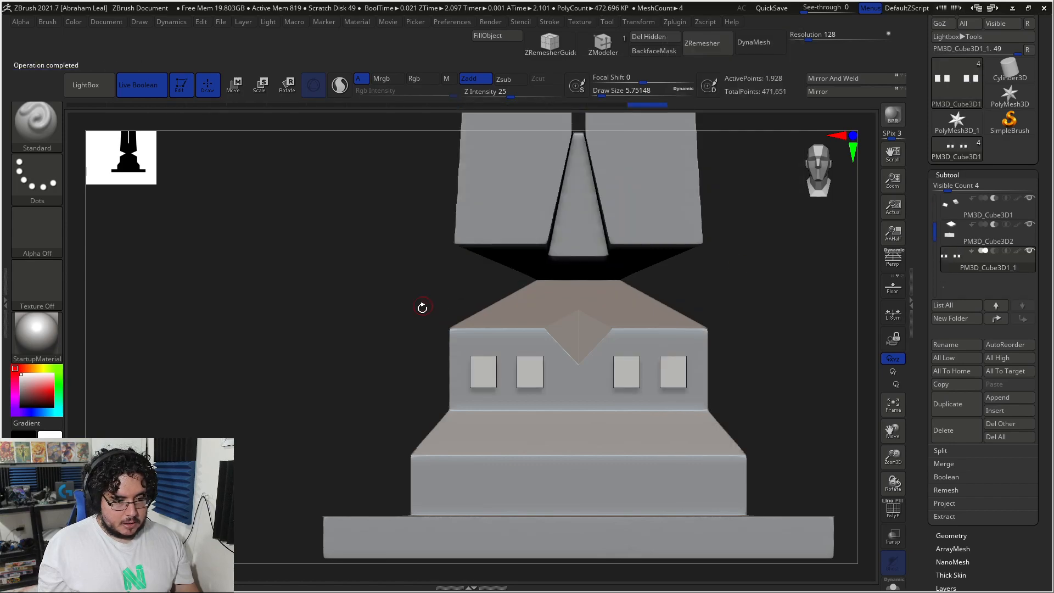
- Set the window cubes to subtract from the obelisk and inspect the recesses from several angles
{"action": "left_click_drag", "start_coordinate": [783, 301], "coordinate": [656, 379]}
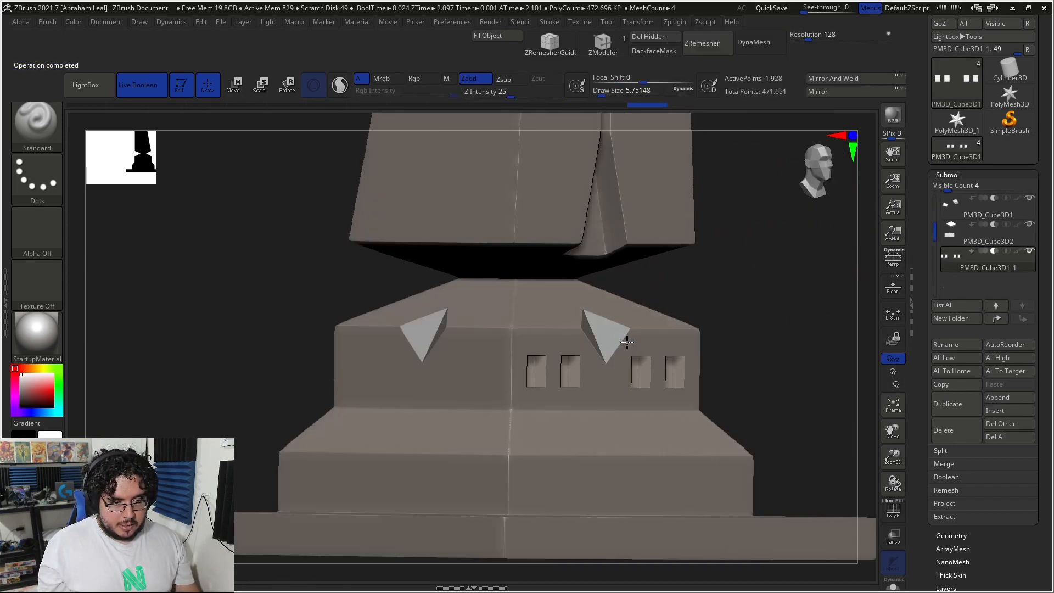
{"action": "left_click_drag", "start_coordinate": [755, 374], "coordinate": [713, 378]}
{"action": "left_click_drag", "start_coordinate": [793, 363], "coordinate": [759, 180]}
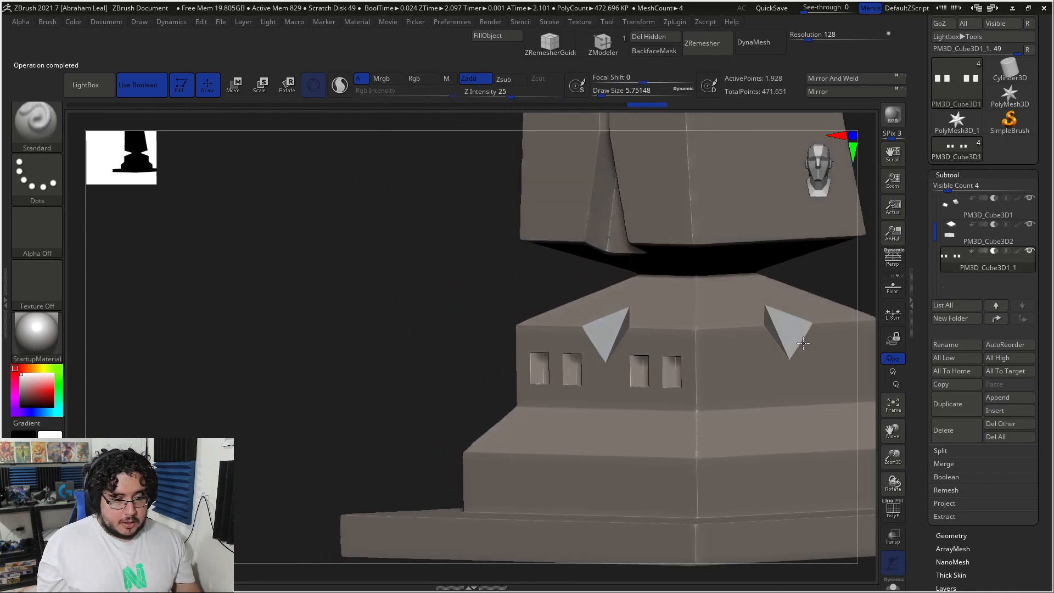
{"action": "left_click_drag", "start_coordinate": [435, 312], "coordinate": [594, 103]}
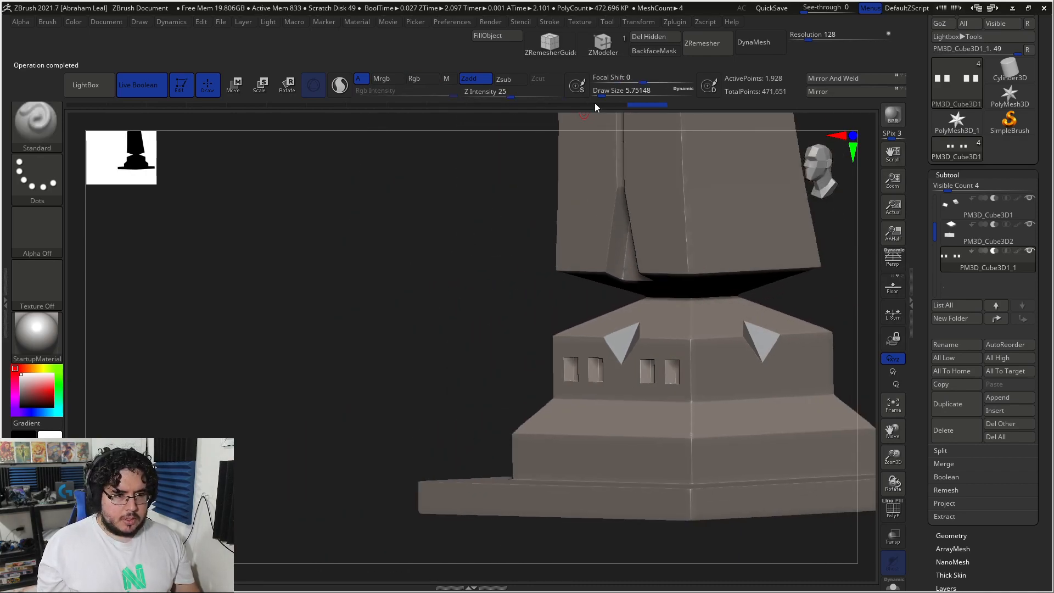
- Mirror the window cubes onto the opposite side of the pedestal within the same subtool
{"action": "left_click", "coordinate": [672, 17]}
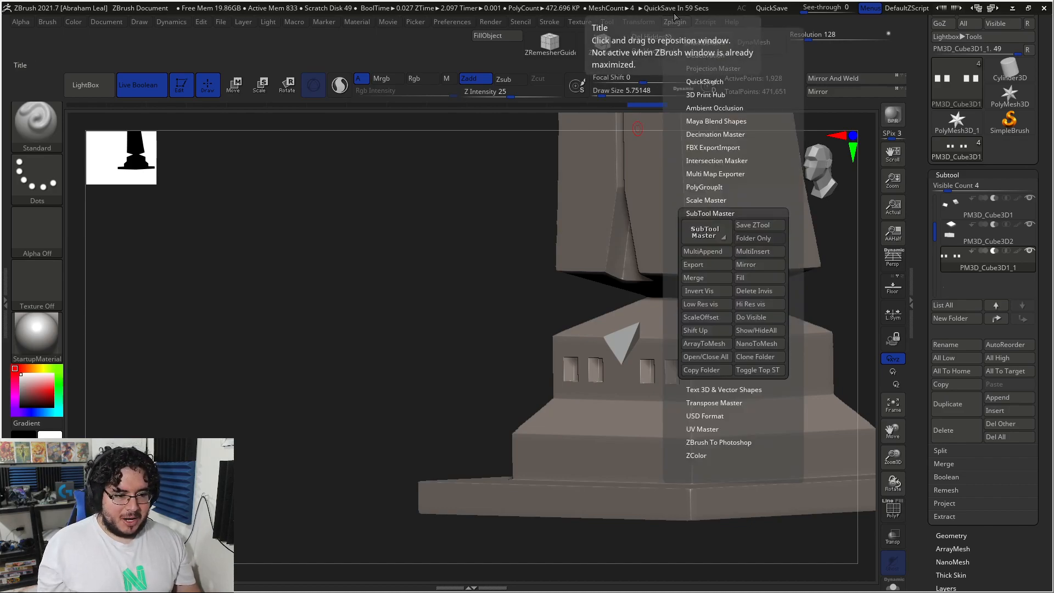
{"action": "left_click", "coordinate": [747, 268]}
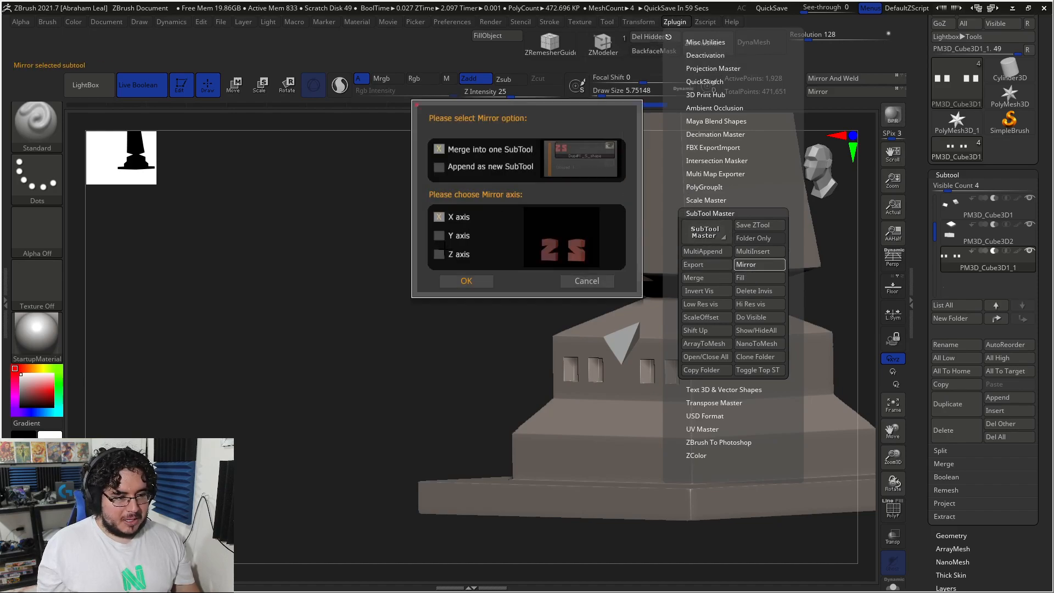
{"action": "left_click", "coordinate": [466, 280]}
{"action": "key", "text": "f"}
- Duplicate the window cubes subtool and center the copy's gizmo on the pedestal
{"action": "left_click_drag", "start_coordinate": [490, 354], "coordinate": [428, 281]}
{"action": "left_click_drag", "start_coordinate": [588, 287], "coordinate": [865, 304]}
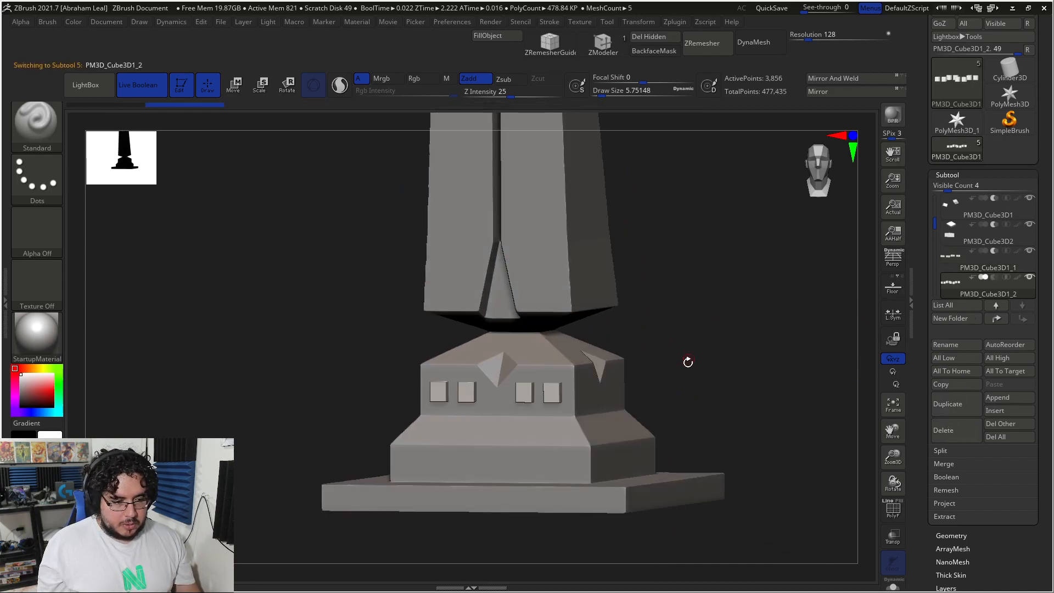
{"action": "left_click_drag", "start_coordinate": [687, 358], "coordinate": [874, 302]}
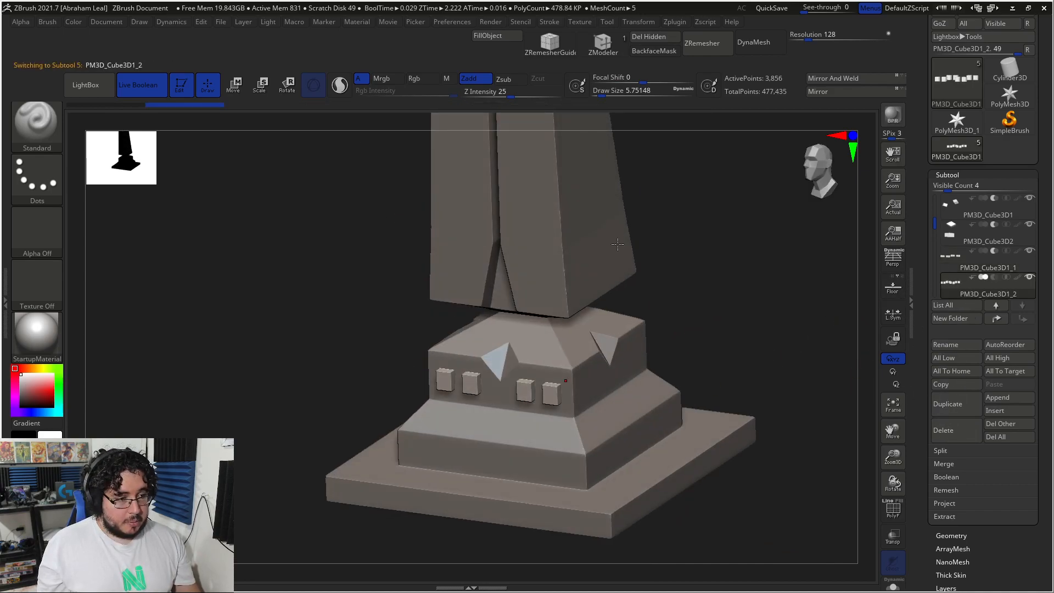
{"action": "key", "text": "w"}
{"action": "left_click", "coordinate": [540, 304]}
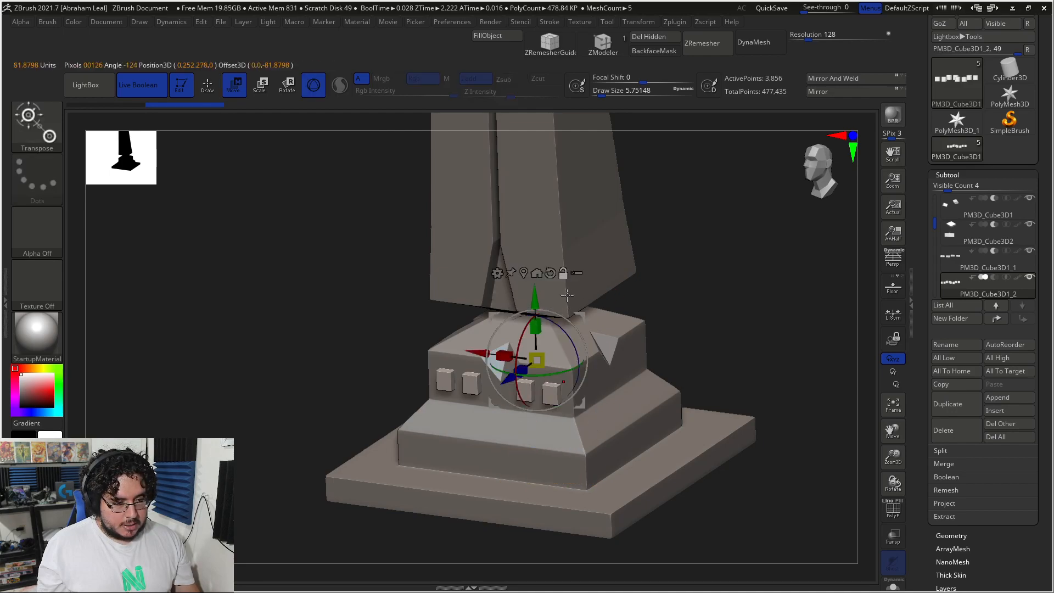
- Rotate the duplicated window cubes onto the pedestal's remaining two sides and set their subtool to subtract
{"action": "left_click_drag", "start_coordinate": [556, 371], "coordinate": [675, 370]}
{"action": "left_click", "coordinate": [993, 278]}
{"action": "mouse_move", "coordinate": [755, 325]}
{"action": "left_mouse_down"}
{"action": "mouse_move", "coordinate": [710, 329]}
{"action": "mouse_move", "coordinate": [748, 340]}
{"action": "mouse_move", "coordinate": [736, 298]}
{"action": "mouse_move", "coordinate": [783, 298]}
{"action": "mouse_move", "coordinate": [726, 270]}
{"action": "mouse_move", "coordinate": [690, 282]}
{"action": "mouse_move", "coordinate": [689, 350]}
{"action": "left_mouse_up"}
{"action": "key", "text": "q"}
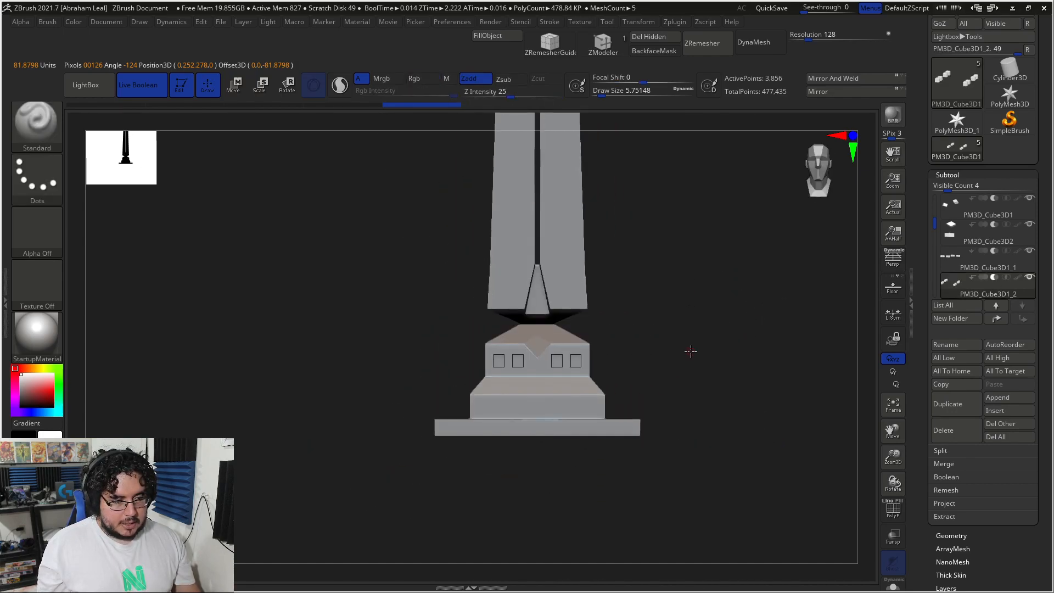
- Duplicate the PM3D_Cube3D2 notch cubes within their subtool up to the obelisk's lower edge, using the reference photo as a guide
{"action": "key", "text": "alt+Tab"}
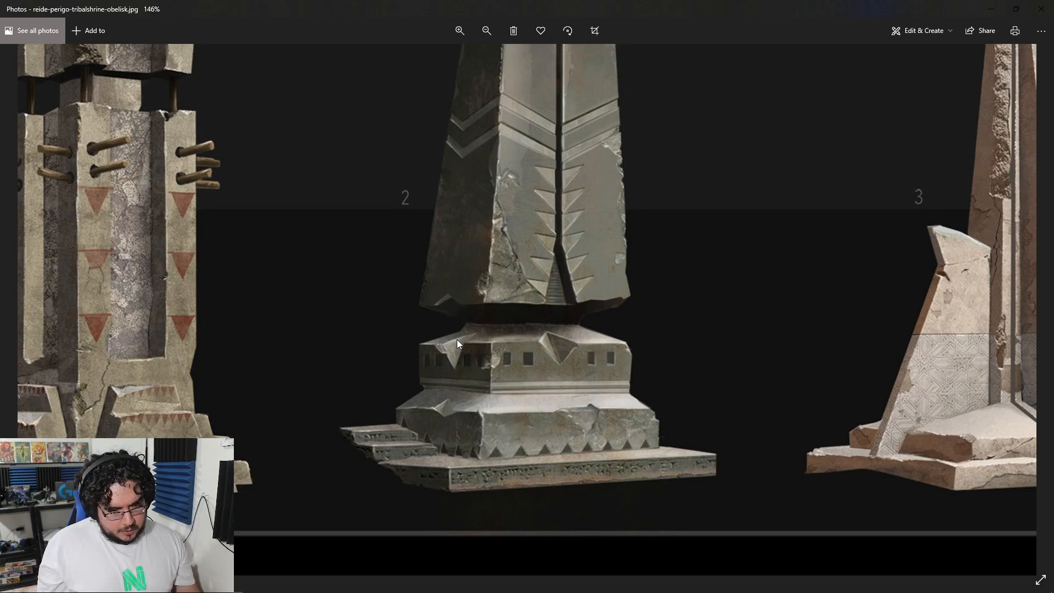
{"action": "key", "text": "alt+Tab"}
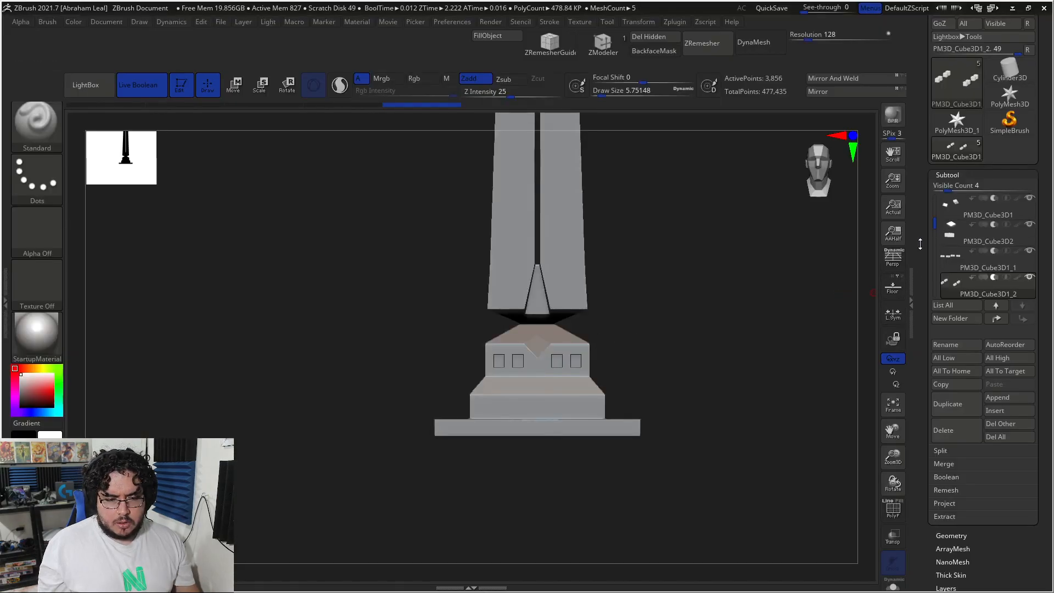
{"action": "left_click", "coordinate": [960, 240]}
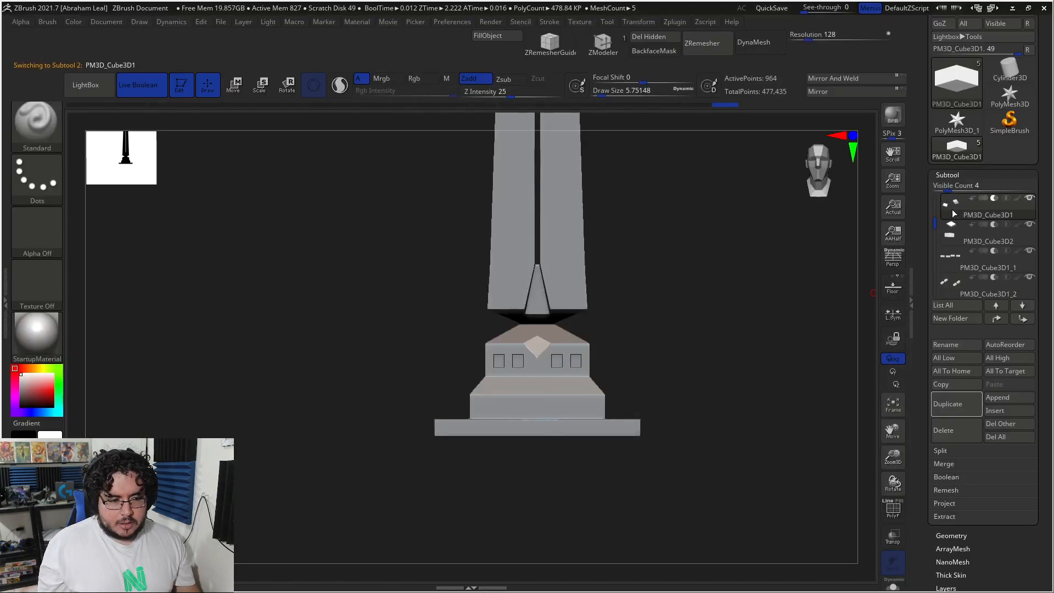
{"action": "left_click_drag", "start_coordinate": [720, 340], "coordinate": [601, 351]}
{"action": "key", "text": "w"}
{"action": "left_click_drag", "start_coordinate": [535, 299], "coordinate": [535, 273], "text": "ctrl"}
{"action": "left_click_drag", "start_coordinate": [668, 279], "coordinate": [672, 376], "text": "ctrl"}
{"action": "right_click_drag", "start_coordinate": [672, 341], "coordinate": [709, 420], "text": "ctrl"}
{"action": "key", "text": "alt+Tab"}
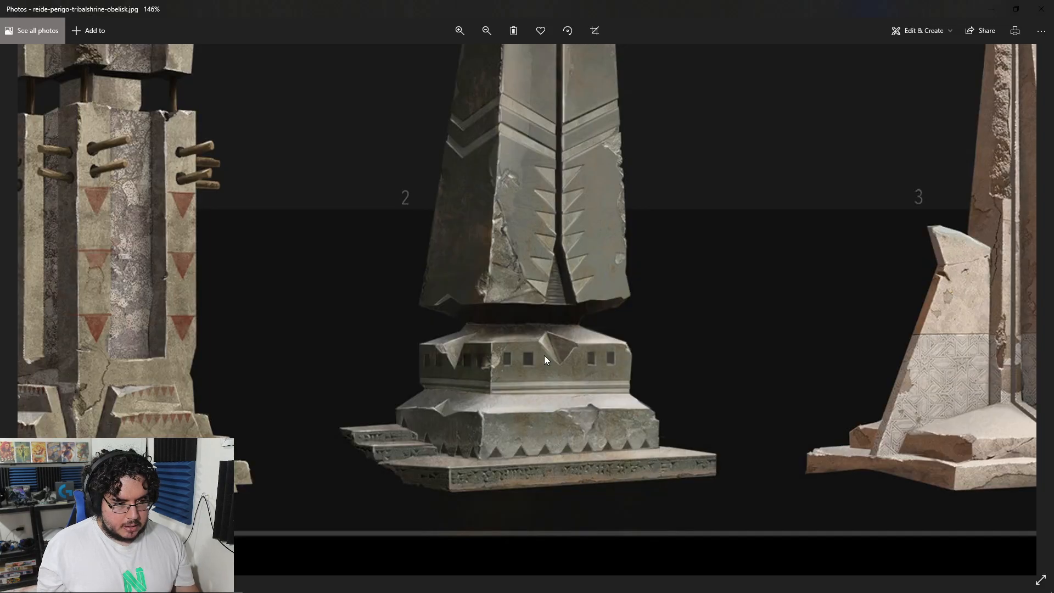
{"action": "key", "text": "alt+Tab"}
- Enlarge the notch cubes under the obelisk's lower edge by a factor of about 1.02 and check the pedestal from the front
{"action": "left_click_drag", "start_coordinate": [564, 295], "coordinate": [520, 364]}
{"action": "key", "text": "ctrl+z"}
{"action": "left_click_drag", "start_coordinate": [535, 400], "coordinate": [536, 406]}
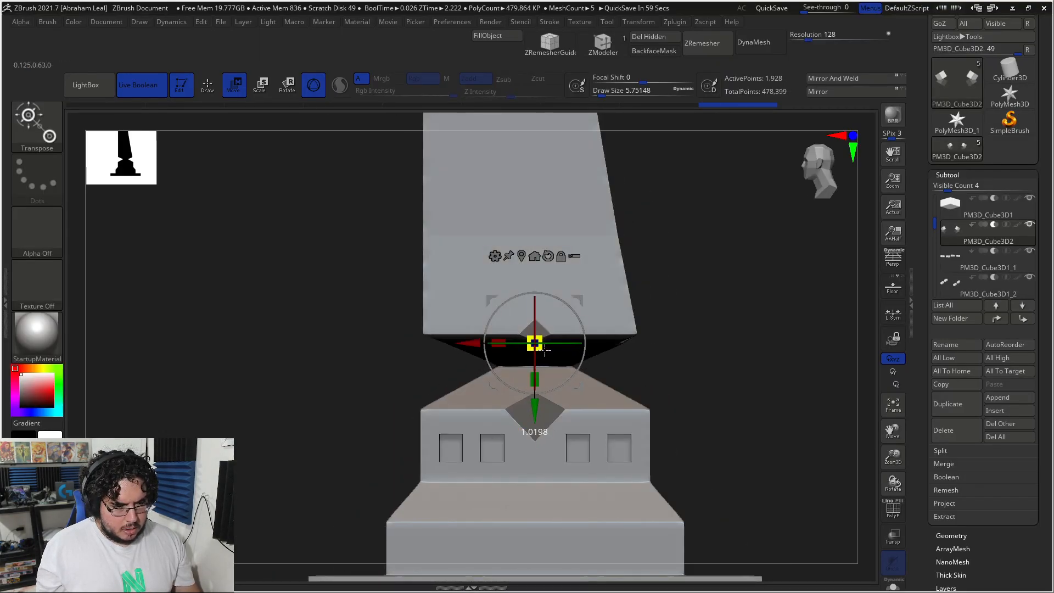
{"action": "key", "text": "q"}
{"action": "mouse_move", "coordinate": [682, 333]}
{"action": "left_mouse_down"}
{"action": "mouse_move", "coordinate": [693, 298]}
{"action": "mouse_move", "coordinate": [777, 324]}
{"action": "mouse_move", "coordinate": [786, 362]}
{"action": "mouse_move", "coordinate": [729, 280]}
{"action": "mouse_move", "coordinate": [647, 351]}
{"action": "mouse_move", "coordinate": [635, 292]}
{"action": "mouse_move", "coordinate": [635, 344]}
{"action": "mouse_move", "coordinate": [605, 360]}
{"action": "mouse_move", "coordinate": [612, 328]}
{"action": "left_mouse_up"}
{"action": "left_click_drag", "start_coordinate": [636, 391], "coordinate": [683, 355], "text": "alt"}
- Check the triangular ornaments in the reference photo, and load a fresh Cube3D primitive as the active tool
{"action": "key", "text": "alt+Tab"}
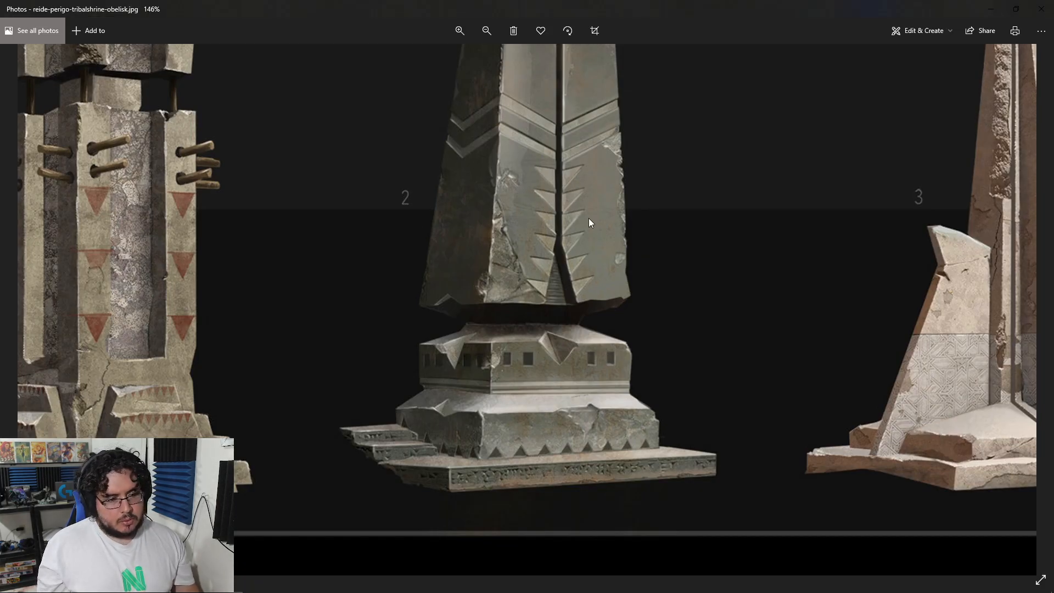
{"action": "key", "text": "alt+Tab"}
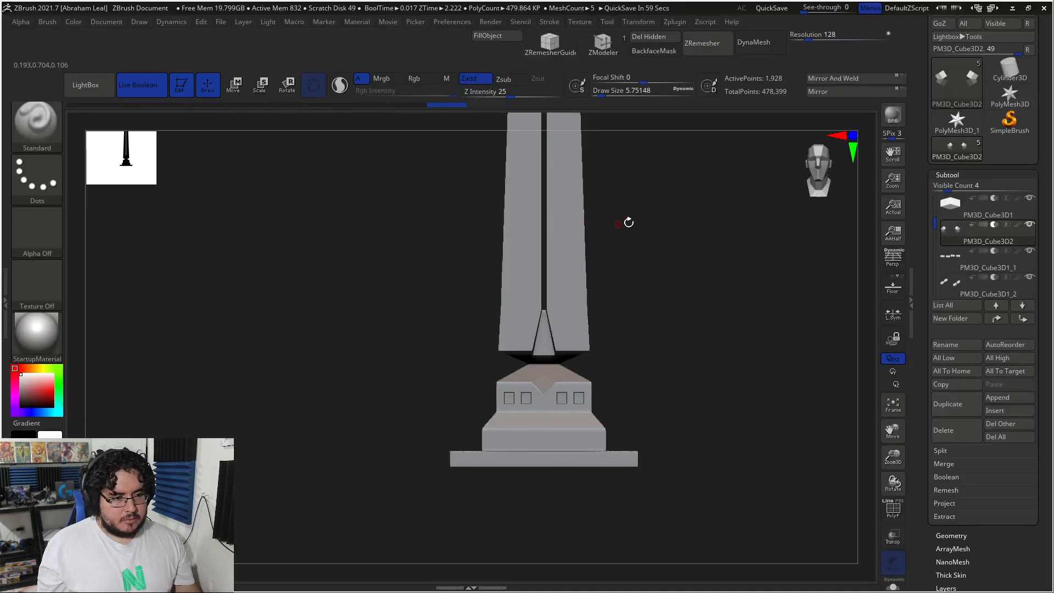
{"action": "left_click", "coordinate": [972, 174]}
{"action": "left_click", "coordinate": [956, 176]}
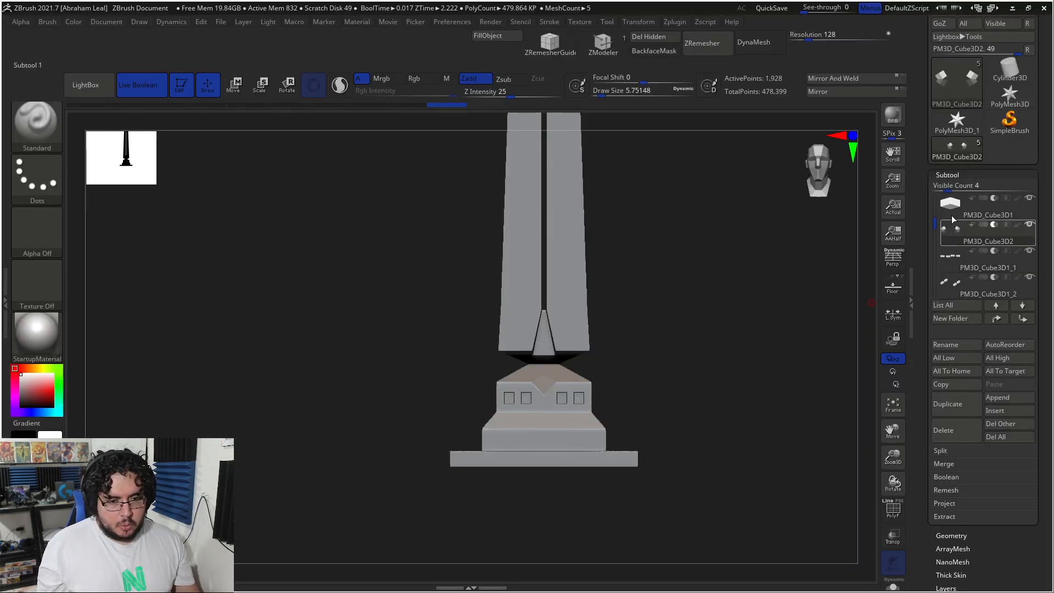
{"action": "left_click", "coordinate": [1003, 76]}
{"action": "left_click", "coordinate": [960, 86]}
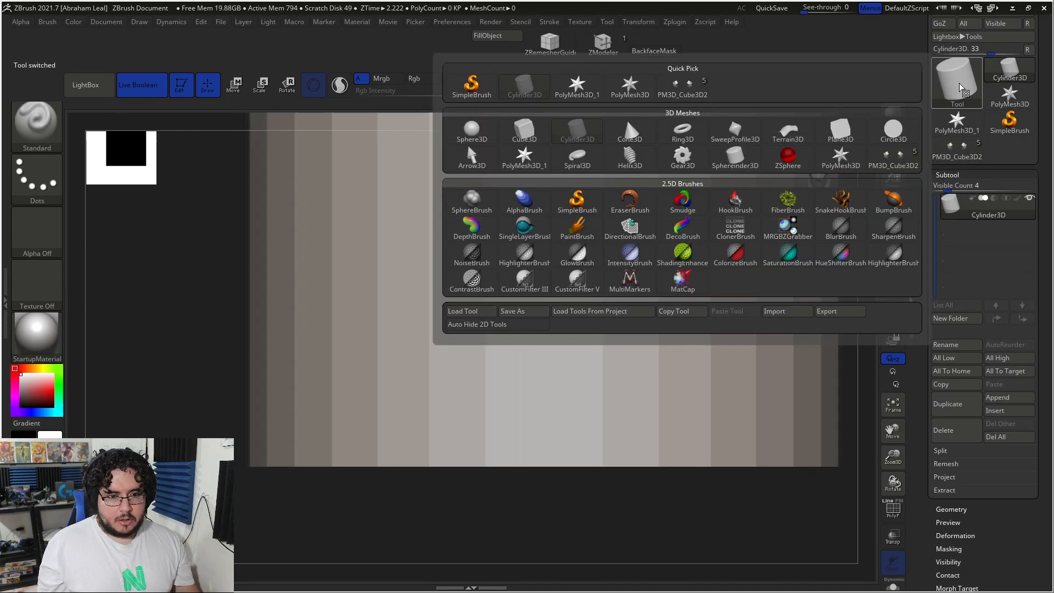
{"action": "left_click", "coordinate": [529, 141]}
{"action": "left_click_drag", "start_coordinate": [767, 497], "coordinate": [755, 438], "text": "alt"}
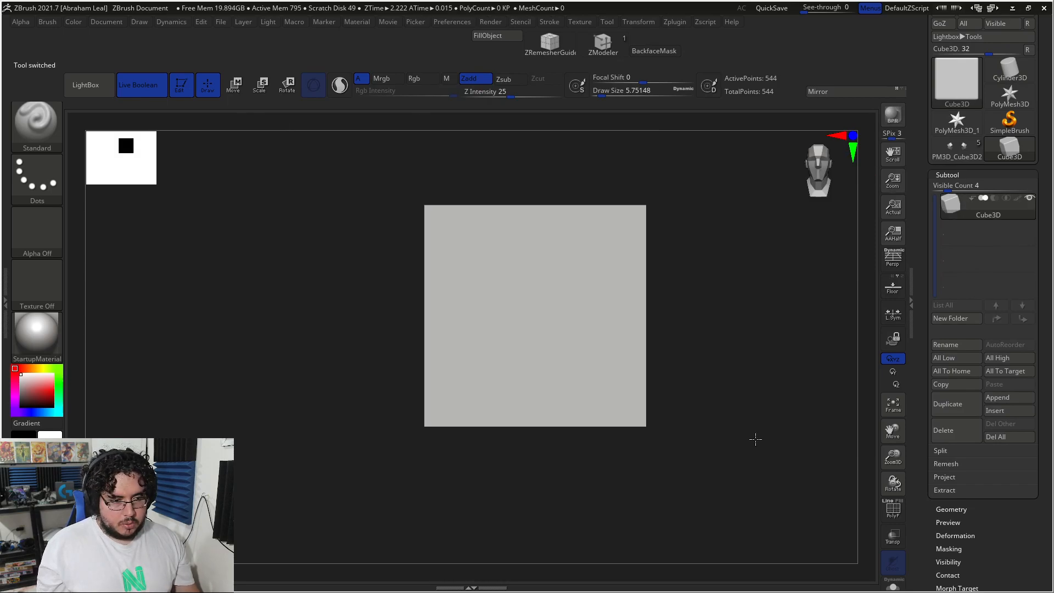
- Show the cube's wireframe and initialize it with HDivide 4 and VDivide 5
{"action": "left_click", "coordinate": [893, 513]}
{"action": "left_click_drag", "start_coordinate": [713, 400], "coordinate": [751, 408]}
{"action": "left_click_drag", "start_coordinate": [1044, 346], "coordinate": [1018, 245]}
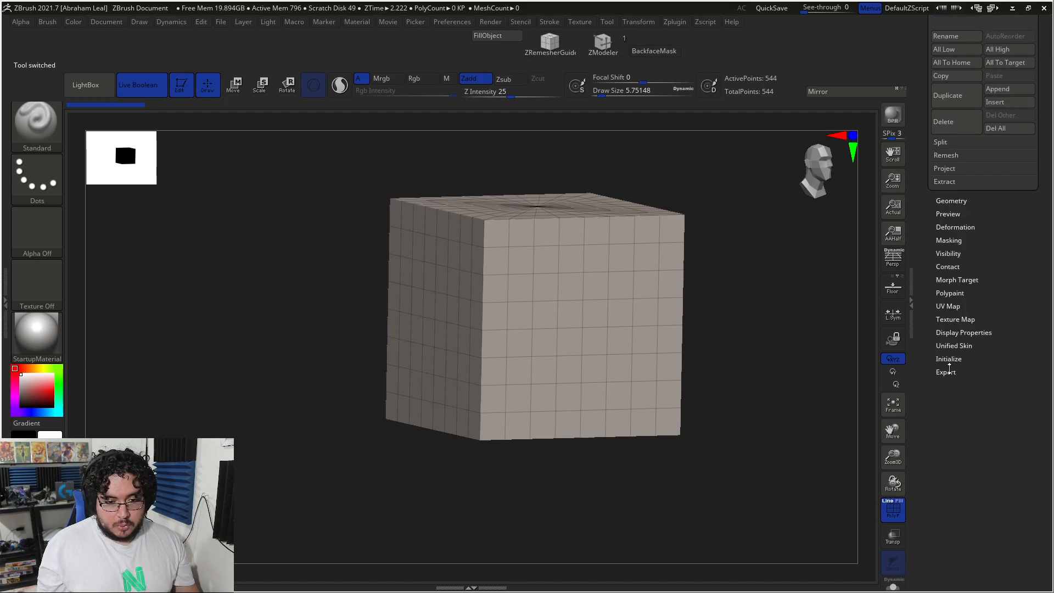
{"action": "left_click", "coordinate": [949, 358]}
{"action": "left_click_drag", "start_coordinate": [994, 379], "coordinate": [994, 417]}
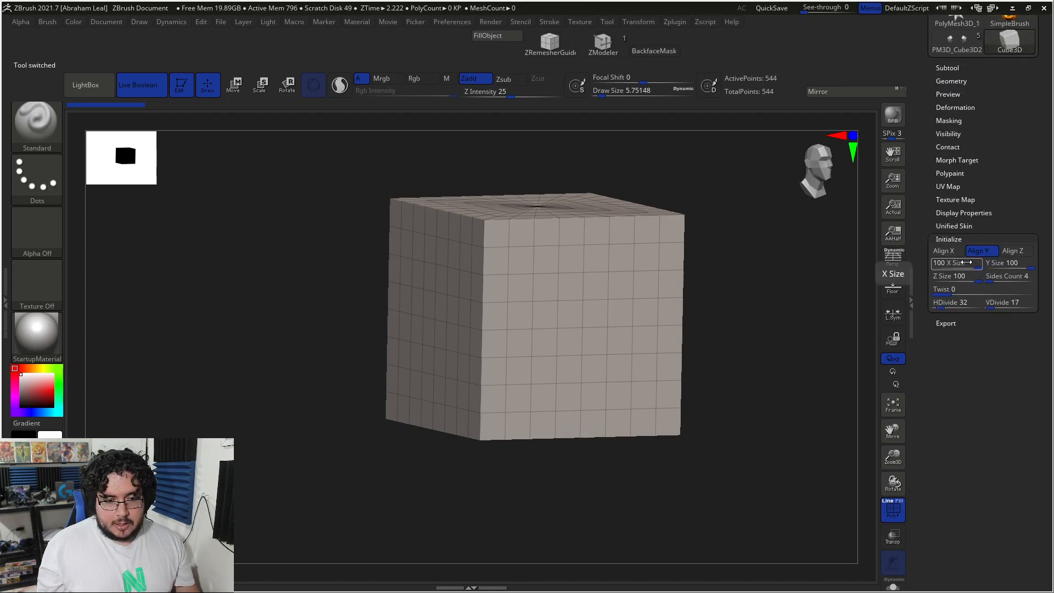
{"action": "mouse_move", "coordinate": [954, 305]}
{"action": "left_mouse_down"}
{"action": "mouse_move", "coordinate": [924, 306]}
{"action": "mouse_move", "coordinate": [956, 307]}
{"action": "left_mouse_up"}
{"action": "type", "text": "4"}
{"action": "key", "text": "Return"}
{"action": "type", "text": "5"}
{"action": "key", "text": "Return"}
{"action": "type", "text": "1"}
{"action": "left_click", "coordinate": [1005, 328]}
{"action": "type", "text": "1"}
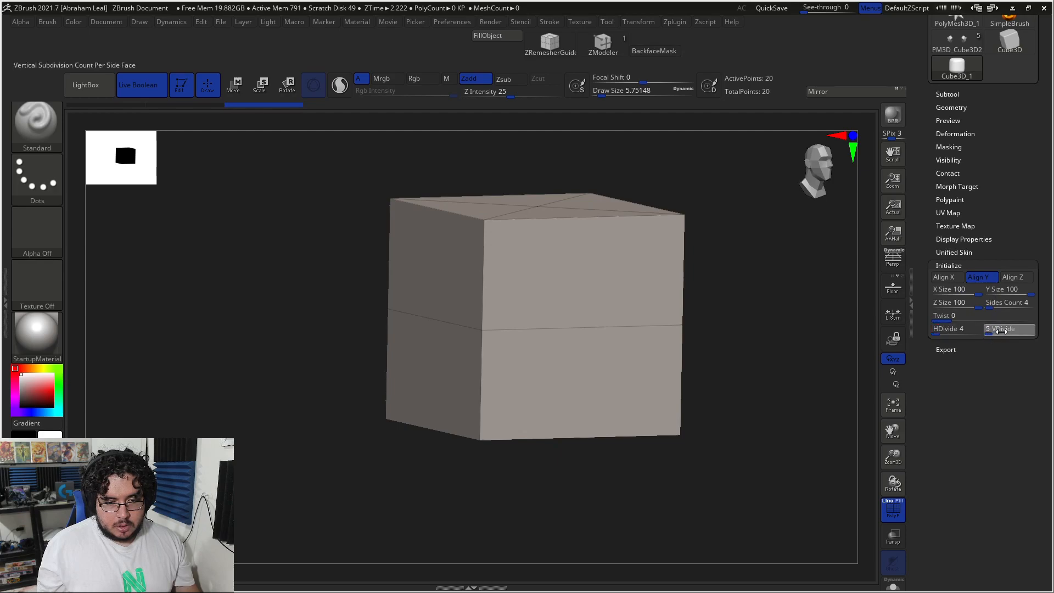
- Test other horizontal division values on the cube and return HDivide to 4
{"action": "left_click_drag", "start_coordinate": [788, 334], "coordinate": [609, 288]}
{"action": "type", "text": "11"}
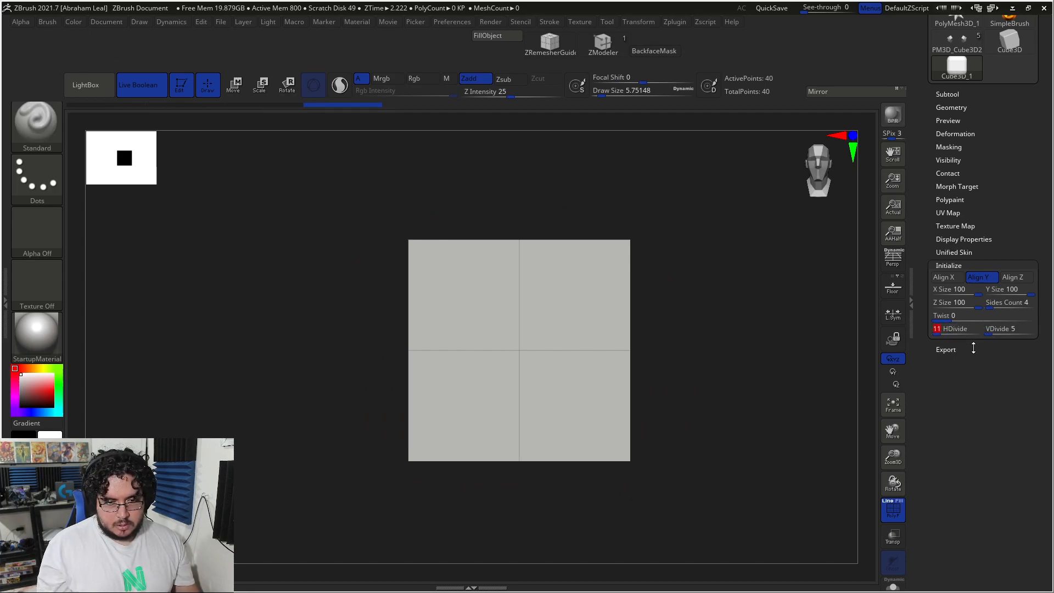
{"action": "left_click", "coordinate": [973, 347]}
{"action": "key", "text": "ctrl"}
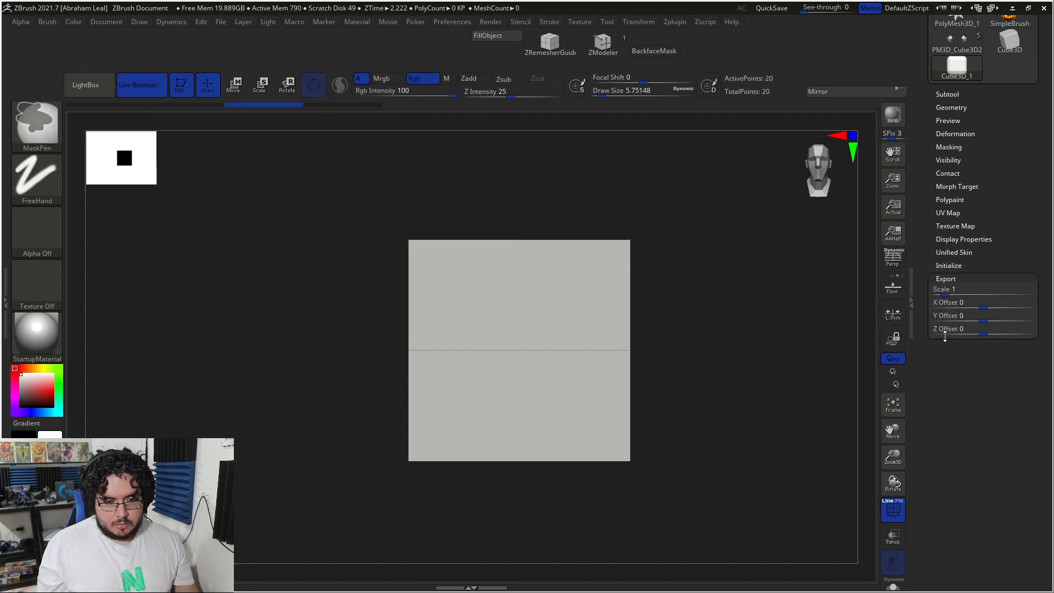
{"action": "left_click", "coordinate": [955, 265]}
{"action": "left_click_drag", "start_coordinate": [765, 336], "coordinate": [787, 334], "text": "shift"}
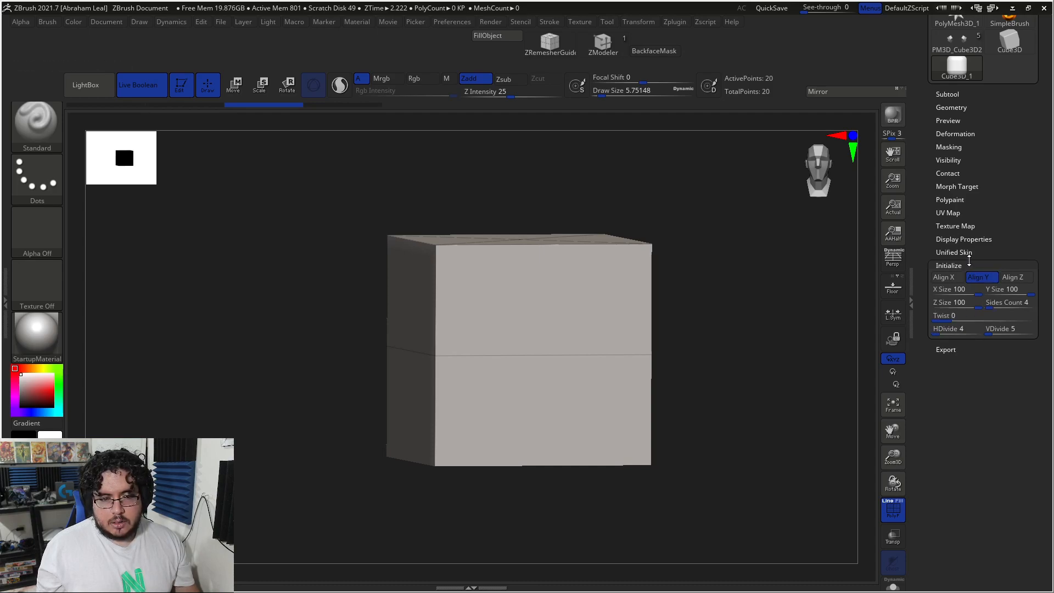
- Convert the low-division cube into a PolyMesh3D and view it from an angle
{"action": "left_click", "coordinate": [968, 261]}
{"action": "scroll", "coordinate": [985, 203], "scroll_direction": "up", "scroll_amount": 3}
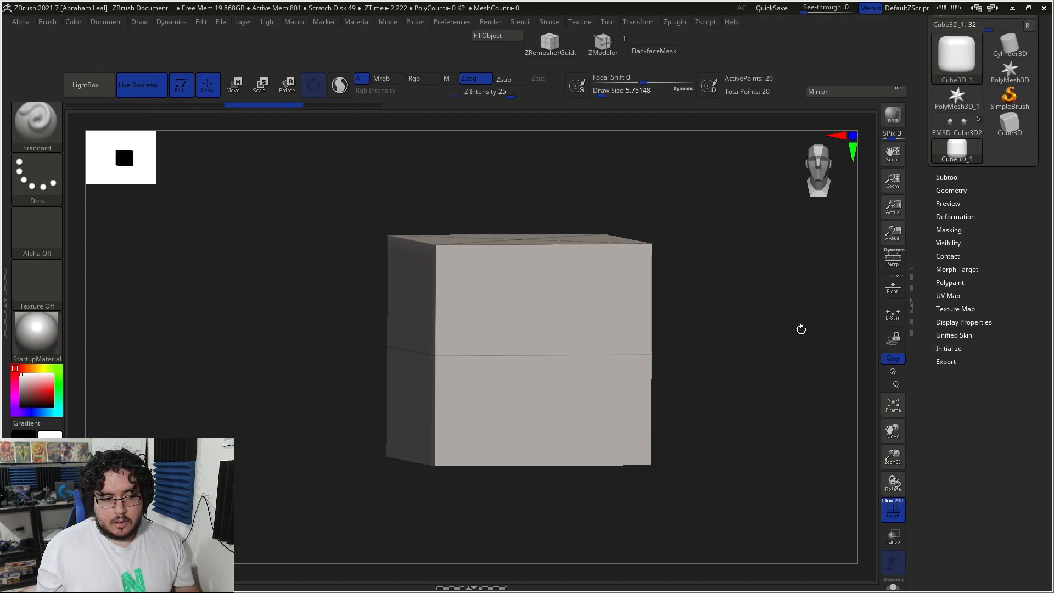
{"action": "left_click_drag", "start_coordinate": [800, 328], "coordinate": [696, 344]}
{"action": "scroll", "coordinate": [988, 192], "scroll_direction": "up", "scroll_amount": 2}
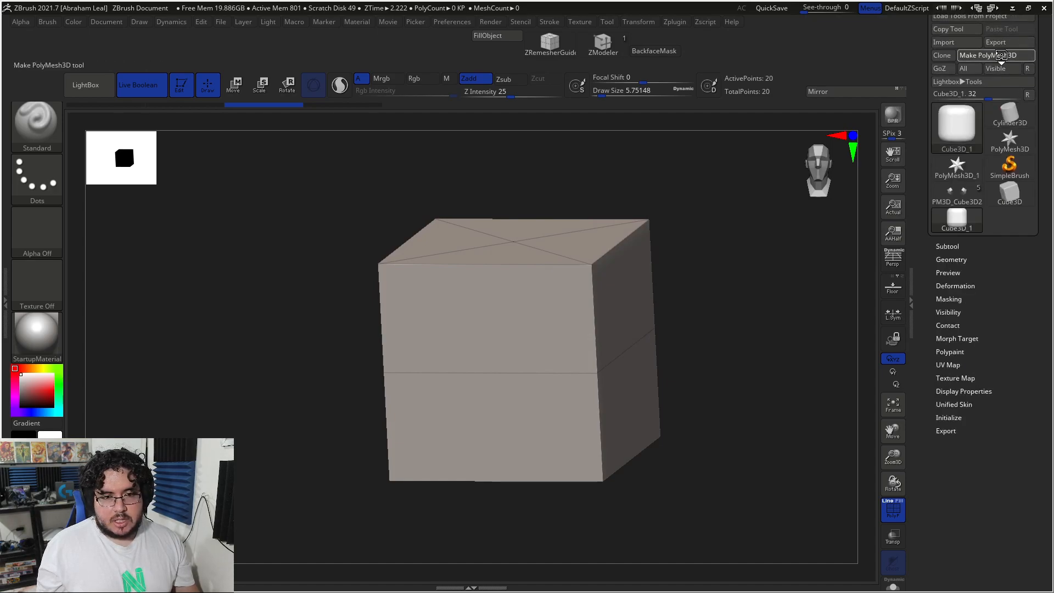
{"action": "left_click", "coordinate": [988, 55]}
{"action": "left_click_drag", "start_coordinate": [796, 264], "coordinate": [606, 335]}
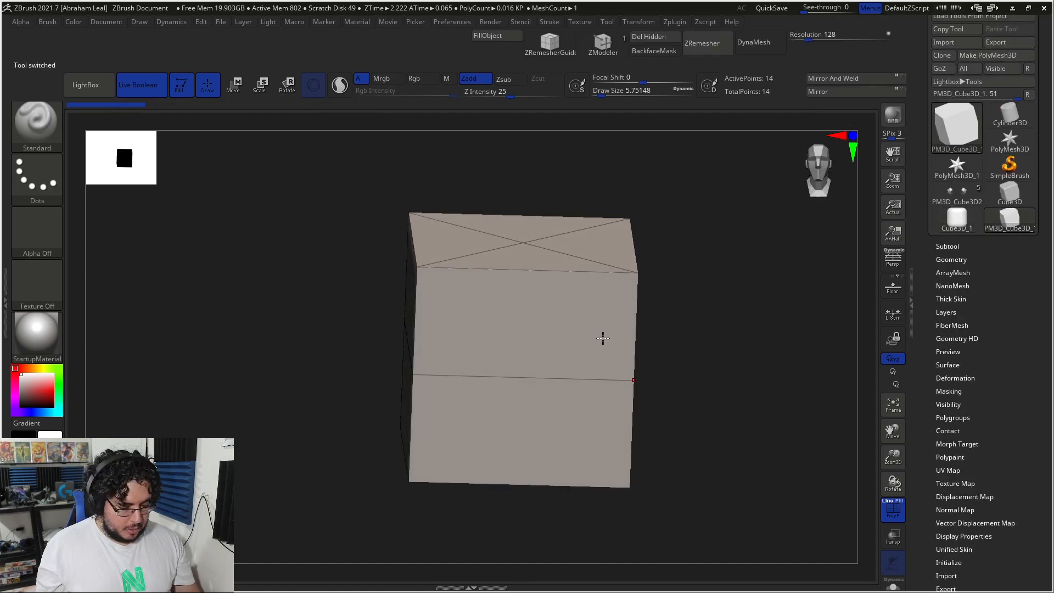
- Choose the ZModeler brush and set its edge action to Collapse
{"action": "key", "text": "b"}
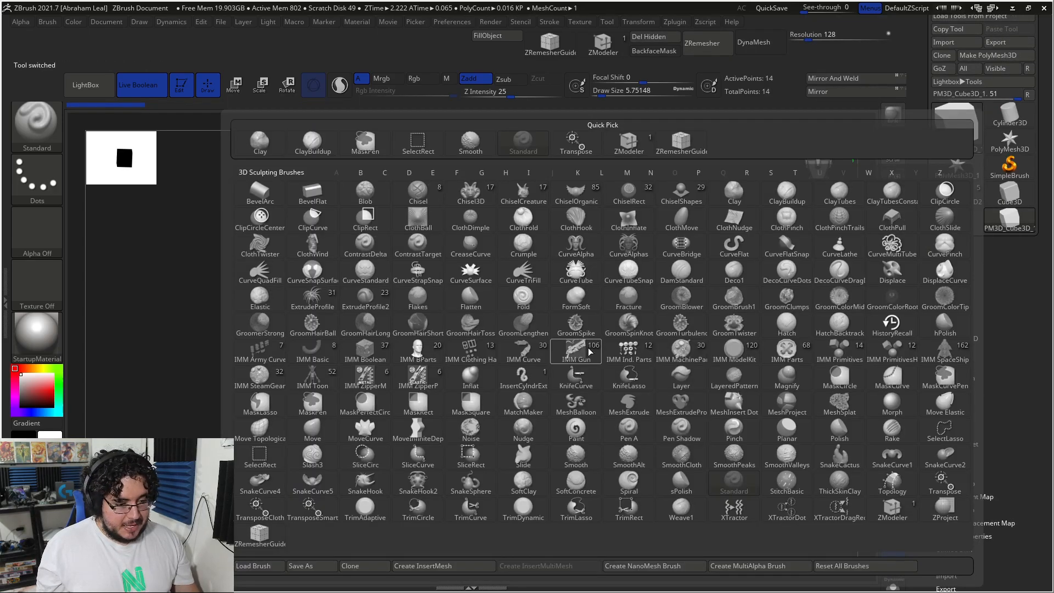
{"action": "left_click", "coordinate": [892, 508]}
{"action": "mouse_move", "coordinate": [731, 353]}
{"action": "left_mouse_down"}
{"action": "mouse_move", "coordinate": [706, 377]}
{"action": "mouse_move", "coordinate": [623, 354]}
{"action": "left_mouse_up"}
{"action": "left_click_drag", "start_coordinate": [752, 341], "coordinate": [513, 350]}
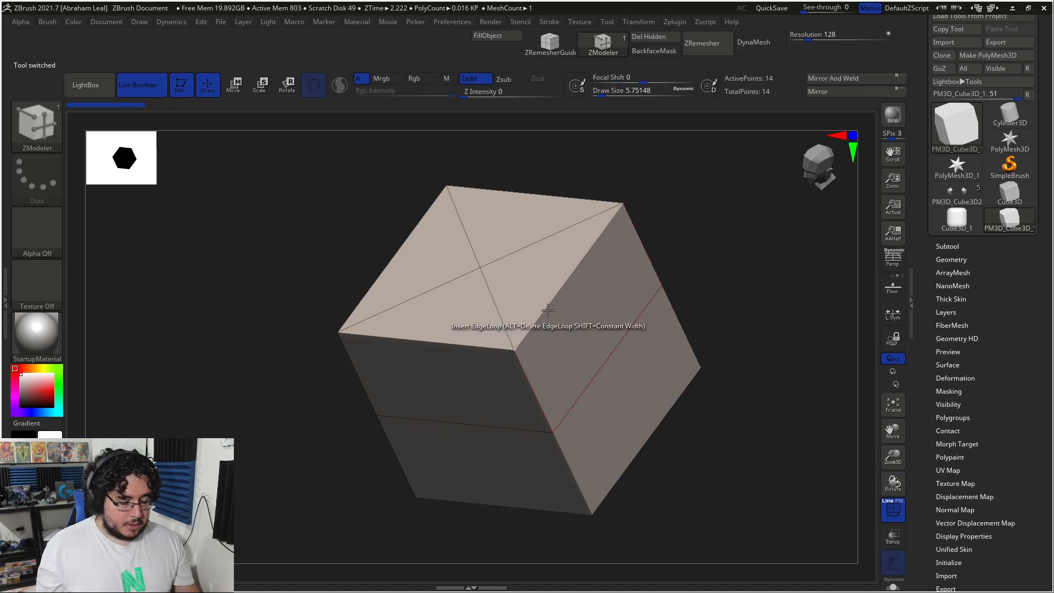
{"action": "key", "text": "space"}
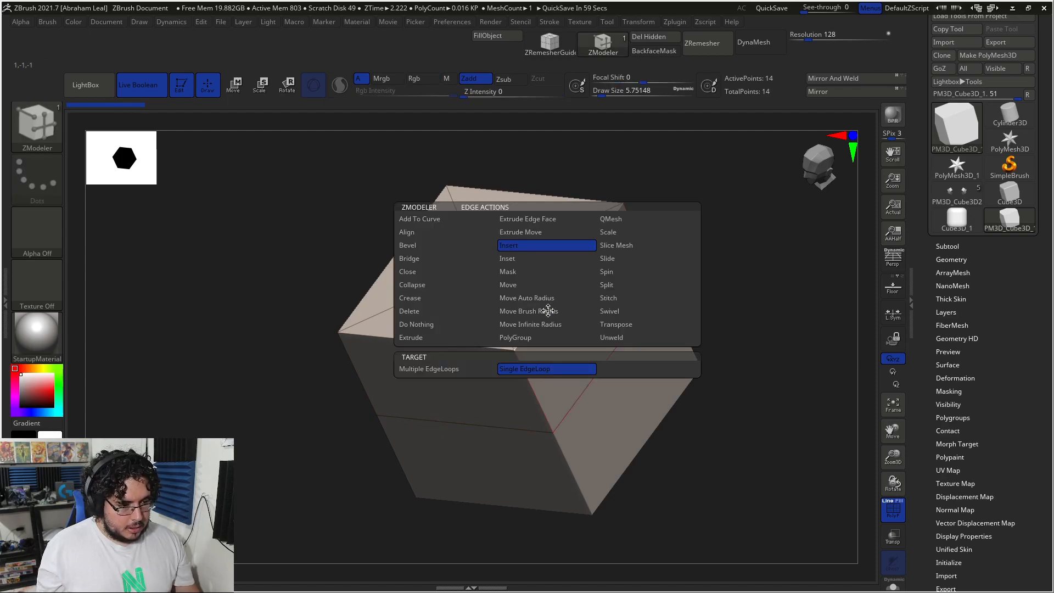
{"action": "left_click", "coordinate": [413, 284]}
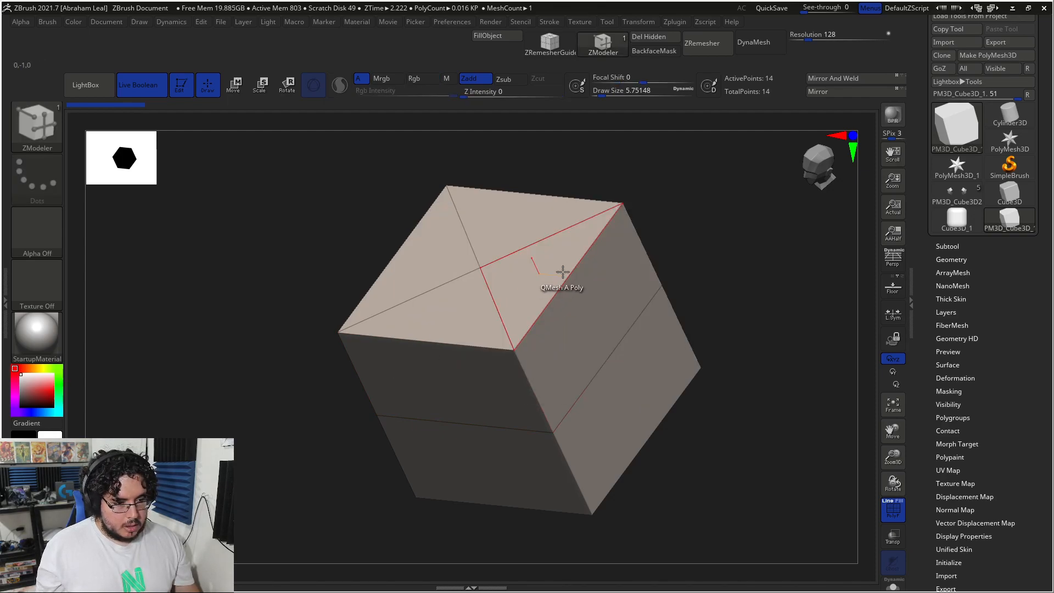
- Collapse the edges along one vertical corner of the cube to turn it into a triangular prism
{"action": "left_click", "coordinate": [560, 276]}
{"action": "key", "text": "ctrl+z"}
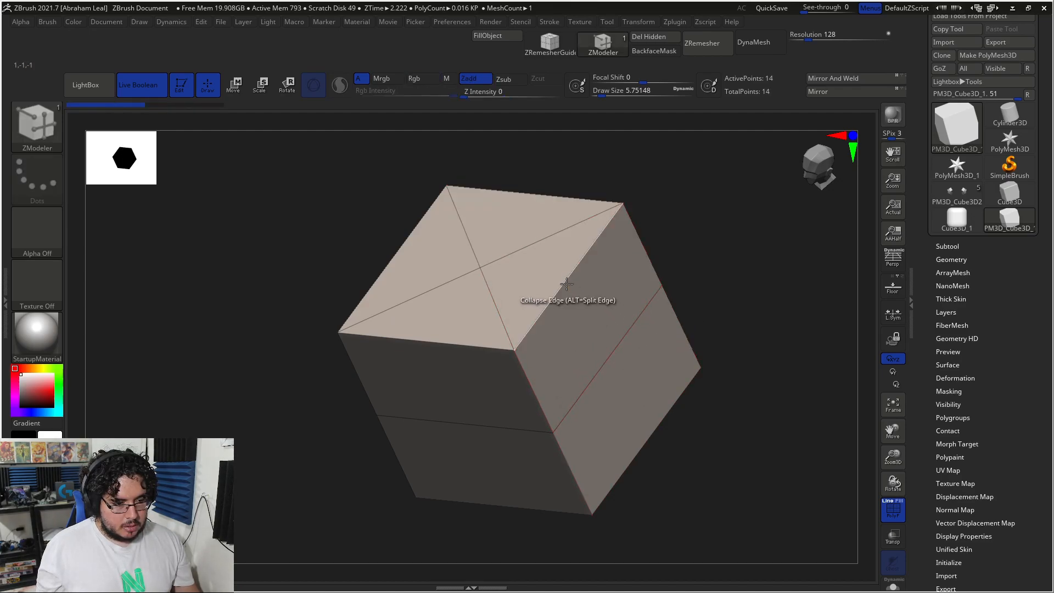
{"action": "left_click", "coordinate": [565, 282]}
{"action": "left_click", "coordinate": [590, 375]}
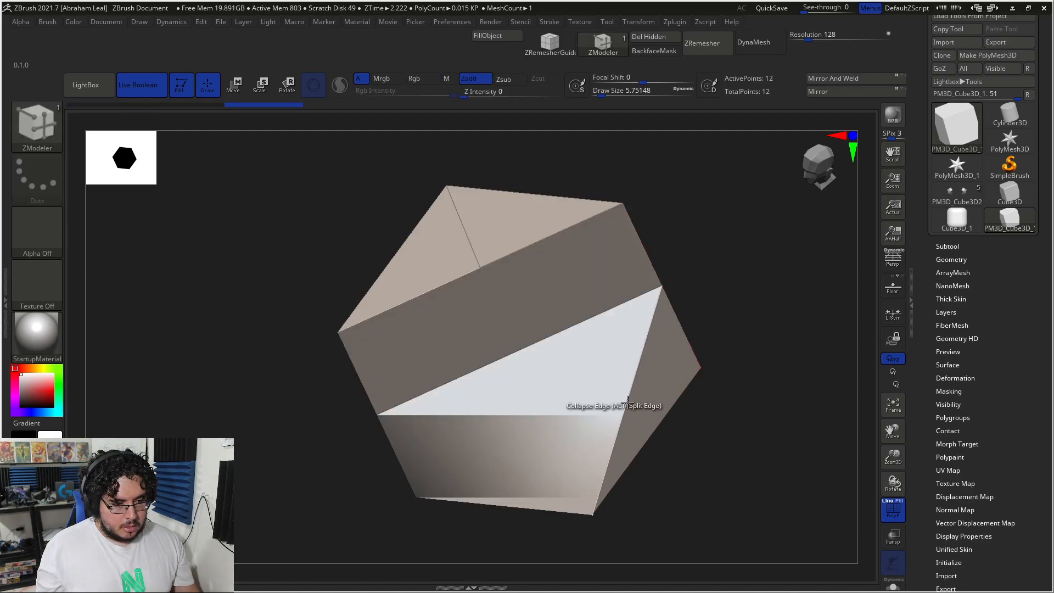
{"action": "left_click", "coordinate": [642, 450]}
{"action": "mouse_move", "coordinate": [642, 446]}
{"action": "left_mouse_down"}
{"action": "mouse_move", "coordinate": [736, 437]}
{"action": "mouse_move", "coordinate": [720, 344]}
{"action": "mouse_move", "coordinate": [648, 454]}
{"action": "mouse_move", "coordinate": [636, 455]}
{"action": "left_mouse_up"}
{"action": "left_click_drag", "start_coordinate": [637, 455], "coordinate": [679, 286], "text": "alt"}
- Adjust the transform gizmo on the triangular prism and reset its orientation
{"action": "key", "text": "w"}
{"action": "mouse_move", "coordinate": [729, 392]}
{"action": "left_mouse_down", "text": "alt"}
{"action": "mouse_move", "coordinate": [708, 370]}
{"action": "mouse_move", "coordinate": [717, 398]}
{"action": "left_mouse_up", "text": "alt"}
{"action": "left_click_drag", "start_coordinate": [571, 286], "coordinate": [663, 128]}
{"action": "left_click", "coordinate": [559, 247]}
{"action": "left_click", "coordinate": [558, 247], "text": "alt"}
{"action": "left_click_drag", "start_coordinate": [766, 256], "coordinate": [802, 256]}
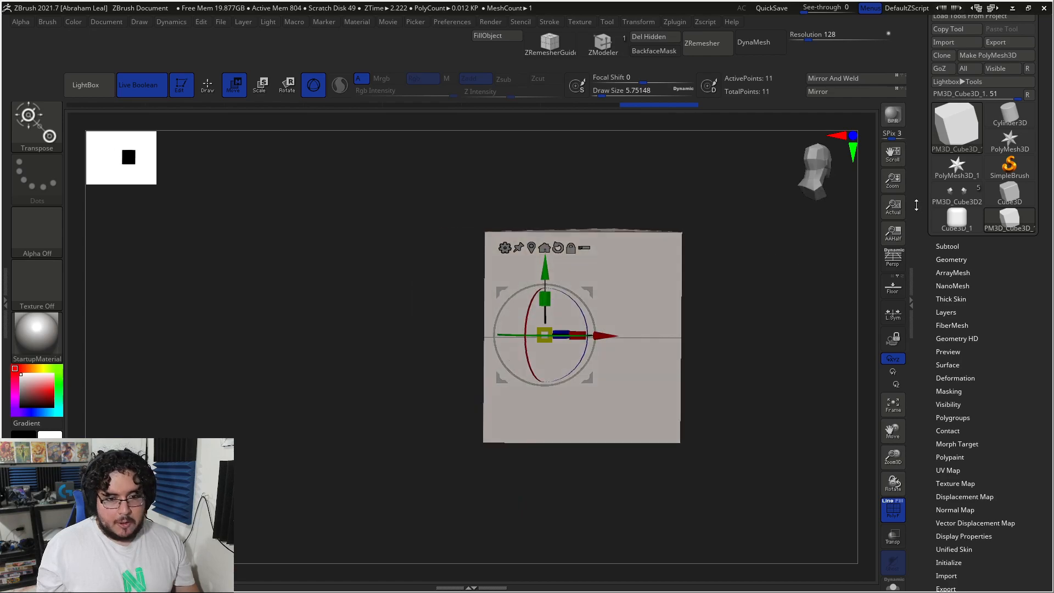
- Switch back to the obelisk tool, open its subtool list, hide the wireframe and face the obelisk's side with the central groove
{"action": "left_click", "coordinate": [956, 203]}
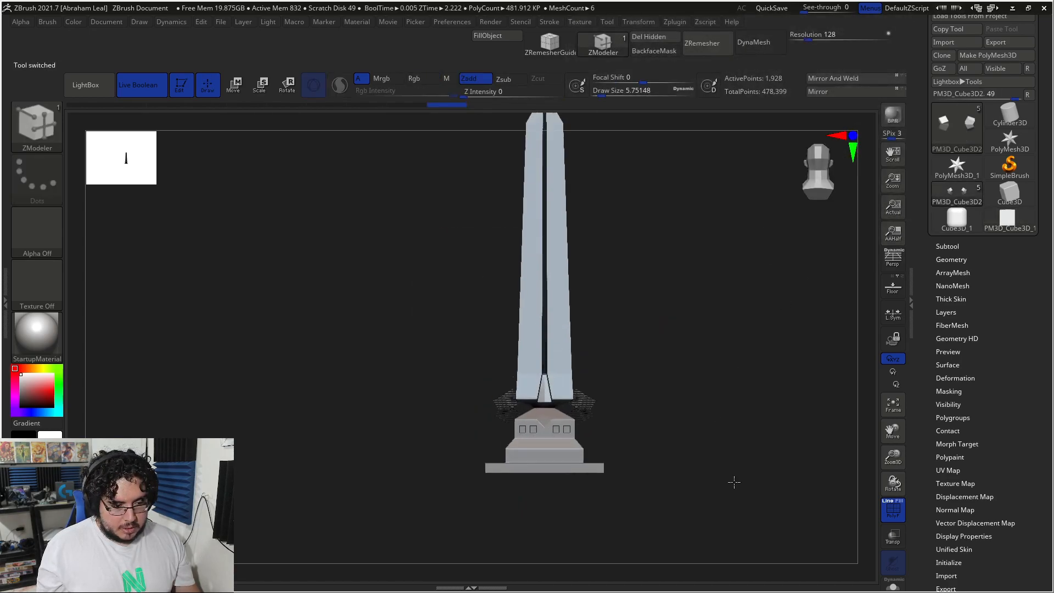
{"action": "right_click_drag", "start_coordinate": [732, 477], "coordinate": [739, 499], "text": "ctrl"}
{"action": "left_click_drag", "start_coordinate": [738, 499], "coordinate": [859, 302]}
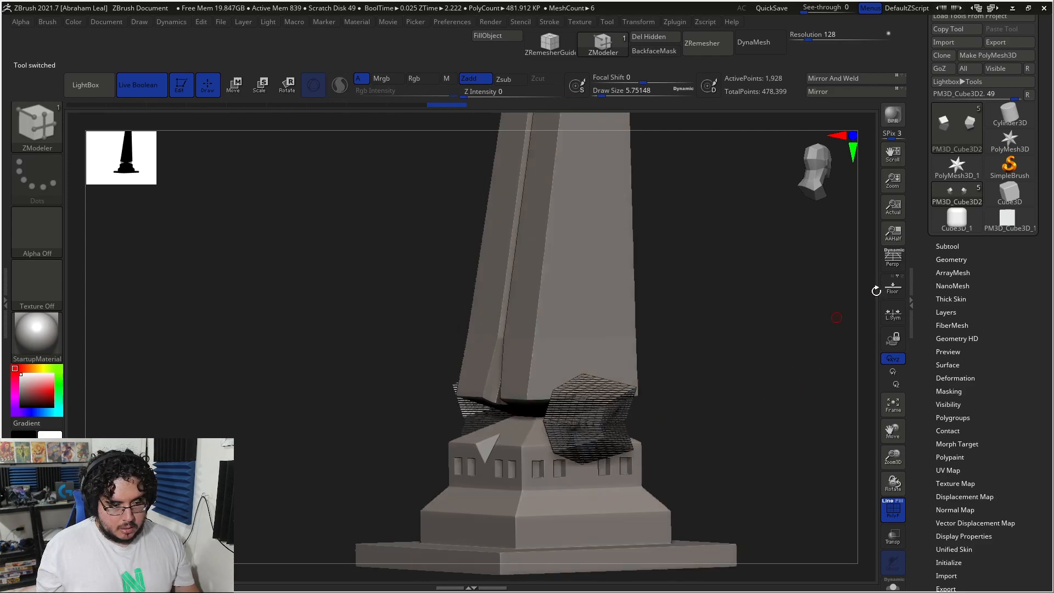
{"action": "left_click", "coordinate": [946, 246]}
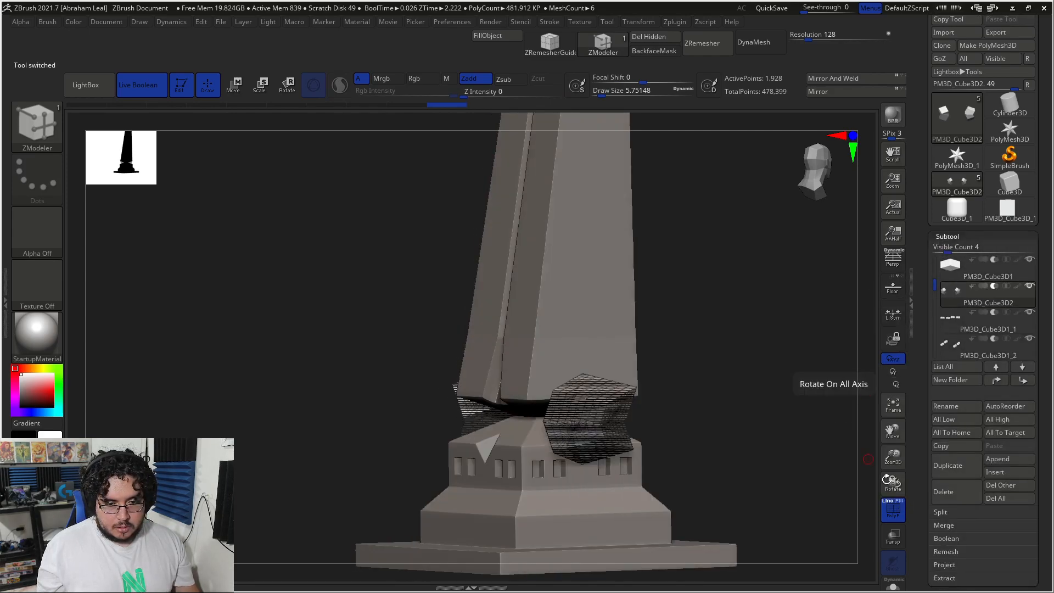
{"action": "left_click", "coordinate": [891, 513]}
{"action": "left_click_drag", "start_coordinate": [789, 458], "coordinate": [907, 336], "text": "shift"}
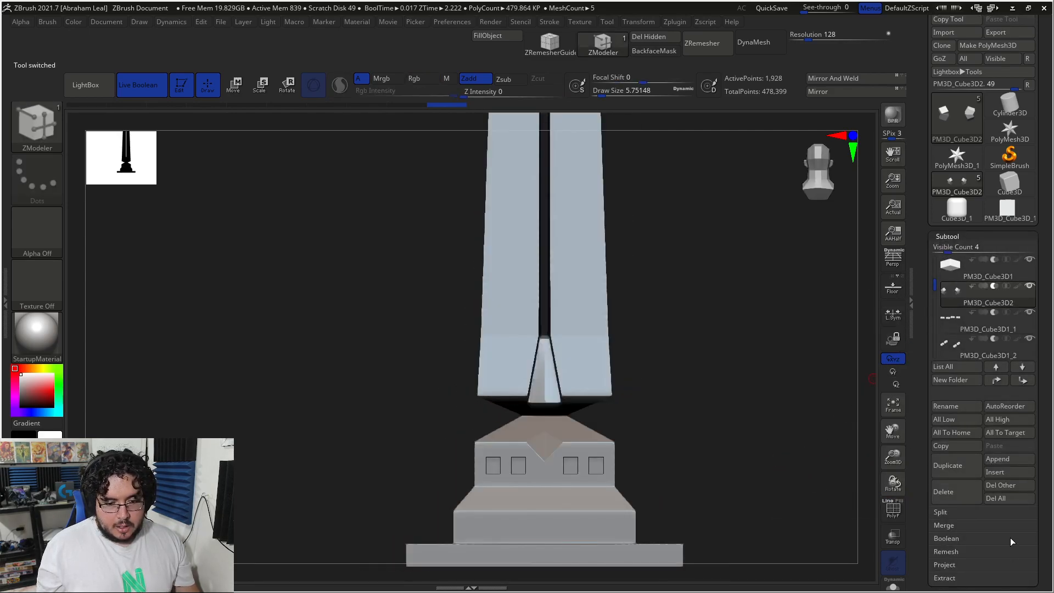
- Append the triangular prism PM3D_Cube3D_1 to the obelisk as a subtool, select it and resize it
{"action": "left_click", "coordinate": [998, 458]}
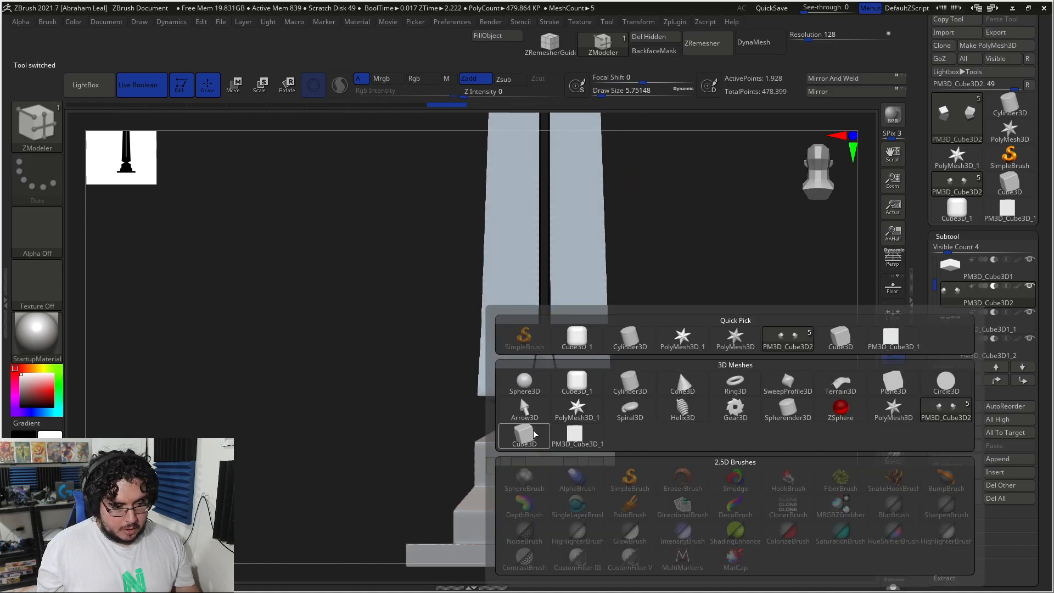
{"action": "left_click", "coordinate": [570, 444]}
{"action": "left_click_drag", "start_coordinate": [353, 418], "coordinate": [612, 344]}
{"action": "left_click", "coordinate": [612, 344], "text": "alt"}
{"action": "right_click_drag", "start_coordinate": [755, 306], "coordinate": [746, 244], "text": "ctrl"}
{"action": "key", "text": "e"}
{"action": "left_click_drag", "start_coordinate": [608, 372], "coordinate": [678, 484]}
- Rotate the triangular prism 45 degrees to match the triangular ornaments in the reference photo
{"action": "key", "text": "alt+Tab"}
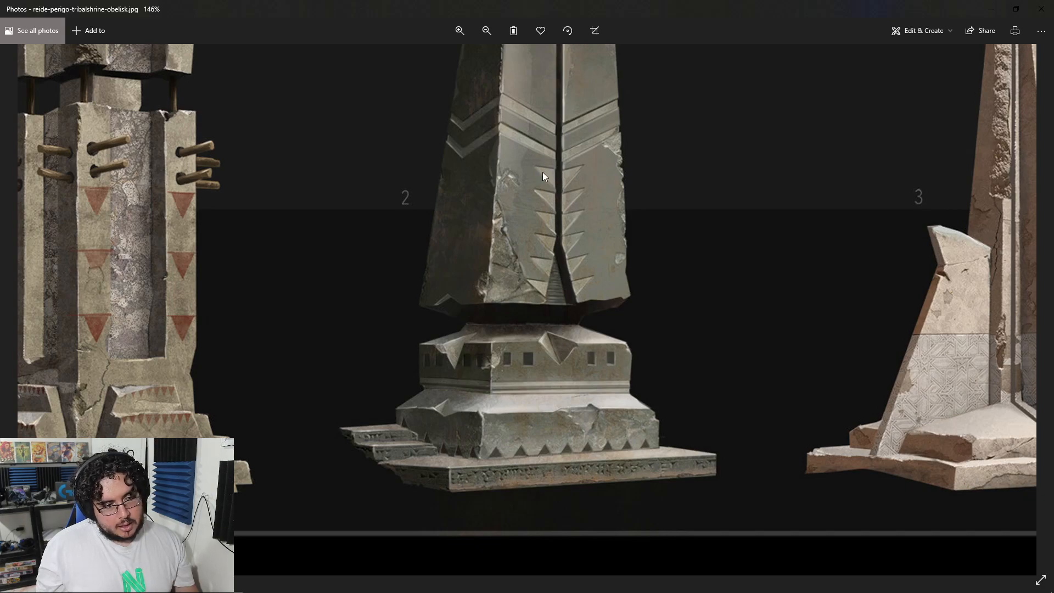
{"action": "key", "text": "alt+Tab"}
{"action": "left_click_drag", "start_coordinate": [710, 362], "coordinate": [693, 271], "text": "shift"}
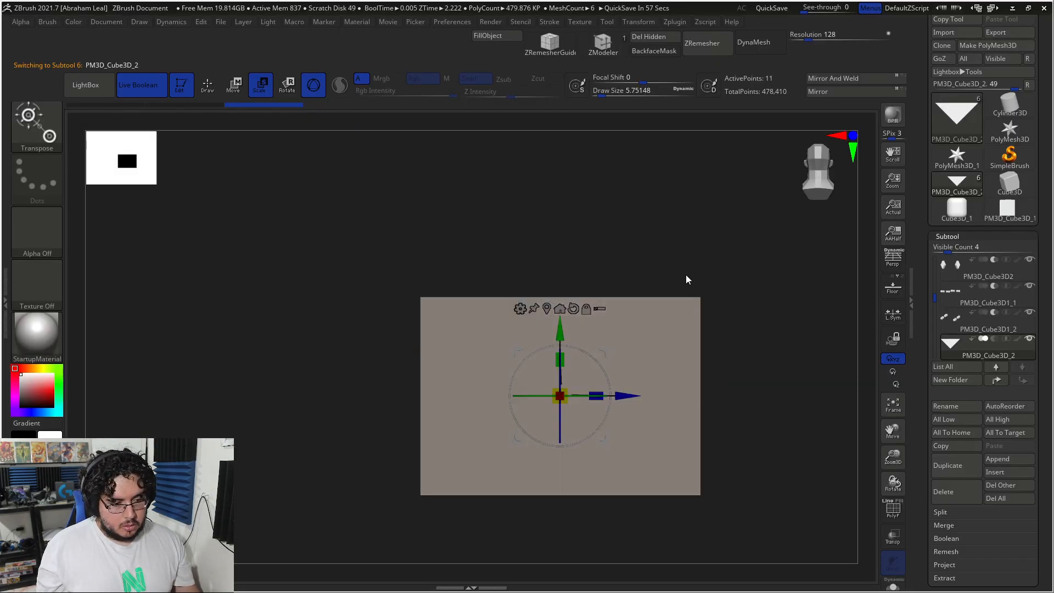
{"action": "left_click_drag", "start_coordinate": [560, 419], "coordinate": [620, 369], "text": "shift"}
{"action": "key", "text": "alt+Tab"}
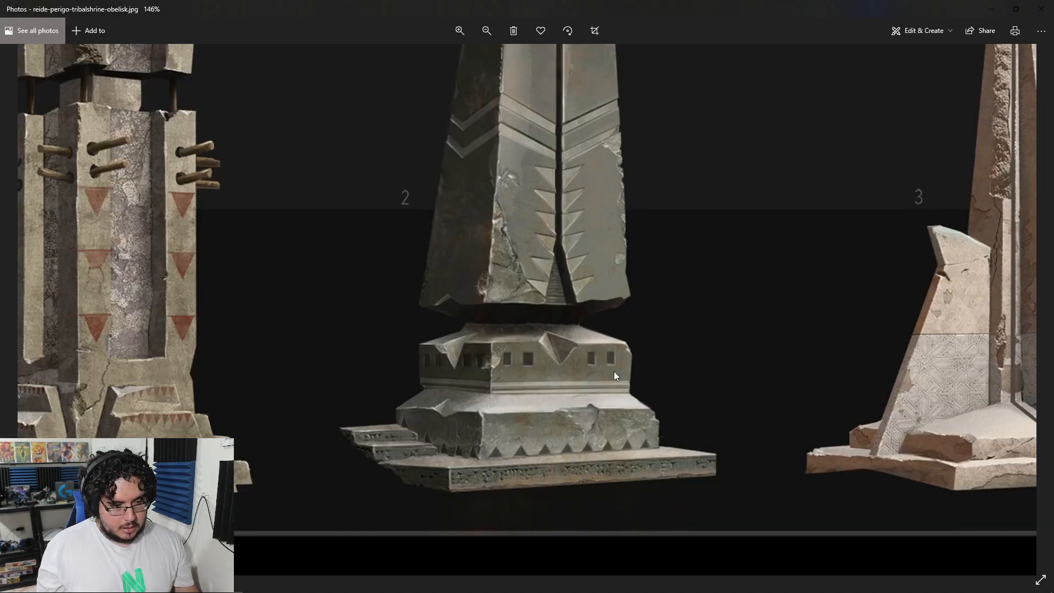
{"action": "key", "text": "alt+Tab"}
- Shrink the triangular prism over the obelisk's central groove and reset its gizmo orientation
{"action": "left_click_drag", "start_coordinate": [569, 396], "coordinate": [436, 358]}
{"action": "right_click_drag", "start_coordinate": [664, 337], "coordinate": [686, 417], "text": "ctrl"}
{"action": "left_click_drag", "start_coordinate": [557, 275], "coordinate": [489, 262]}
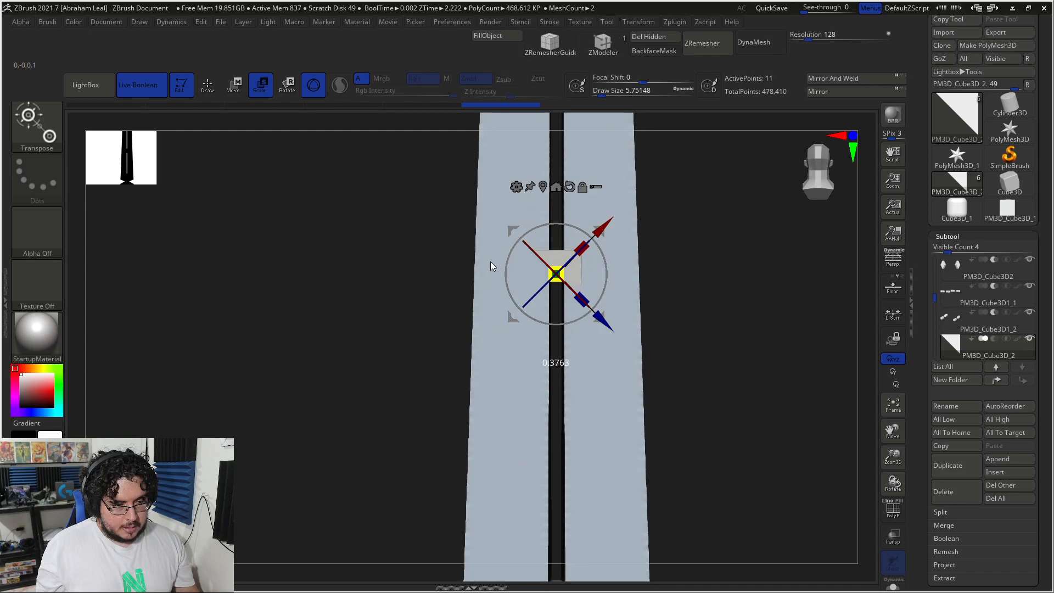
{"action": "right_click_drag", "start_coordinate": [697, 267], "coordinate": [747, 269]}
{"action": "right_click_drag", "start_coordinate": [599, 236], "coordinate": [599, 219], "text": "alt"}
{"action": "left_click", "coordinate": [568, 169]}
{"action": "right_click_drag", "start_coordinate": [741, 235], "coordinate": [689, 239]}
- Lower the triangular prism toward the groove's flared base, move it out in front of the sloping face and rescale it
{"action": "left_click_drag", "start_coordinate": [556, 191], "coordinate": [556, 450]}
{"action": "right_click_drag", "start_coordinate": [728, 438], "coordinate": [549, 363], "text": "alt"}
{"action": "left_click_drag", "start_coordinate": [487, 365], "coordinate": [584, 367]}
{"action": "right_click_drag", "start_coordinate": [778, 343], "coordinate": [582, 289], "text": "alt"}
{"action": "left_click_drag", "start_coordinate": [550, 274], "coordinate": [536, 275]}
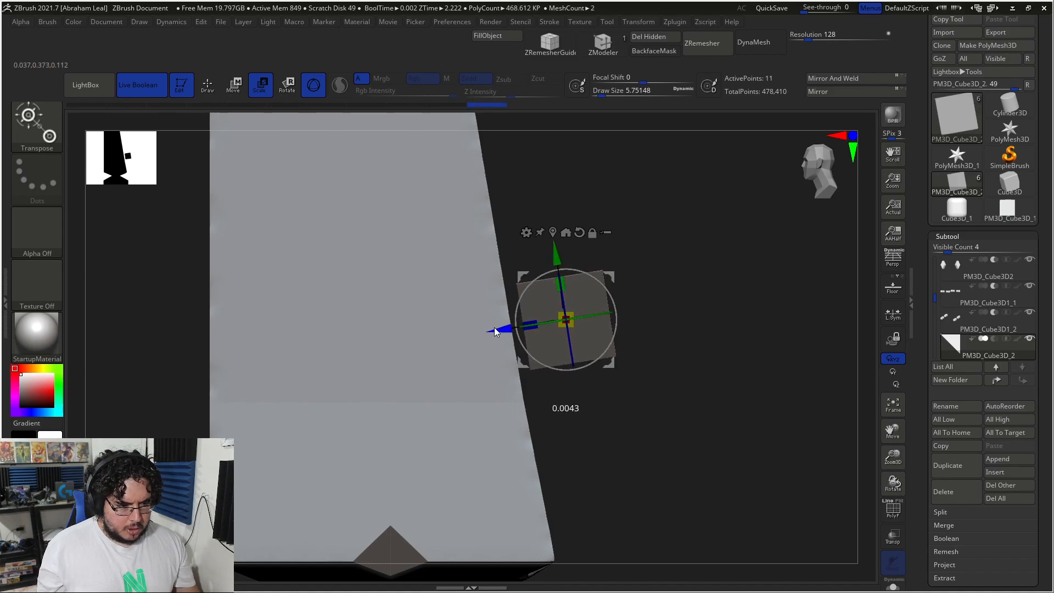
- Scale the triangular prism down and place it against the groove's edge just above the flared opening, checking the reference photo
{"action": "right_click_drag", "start_coordinate": [498, 331], "coordinate": [612, 325]}
{"action": "left_click_drag", "start_coordinate": [611, 325], "coordinate": [551, 325]}
{"action": "key", "text": "alt+Tab"}
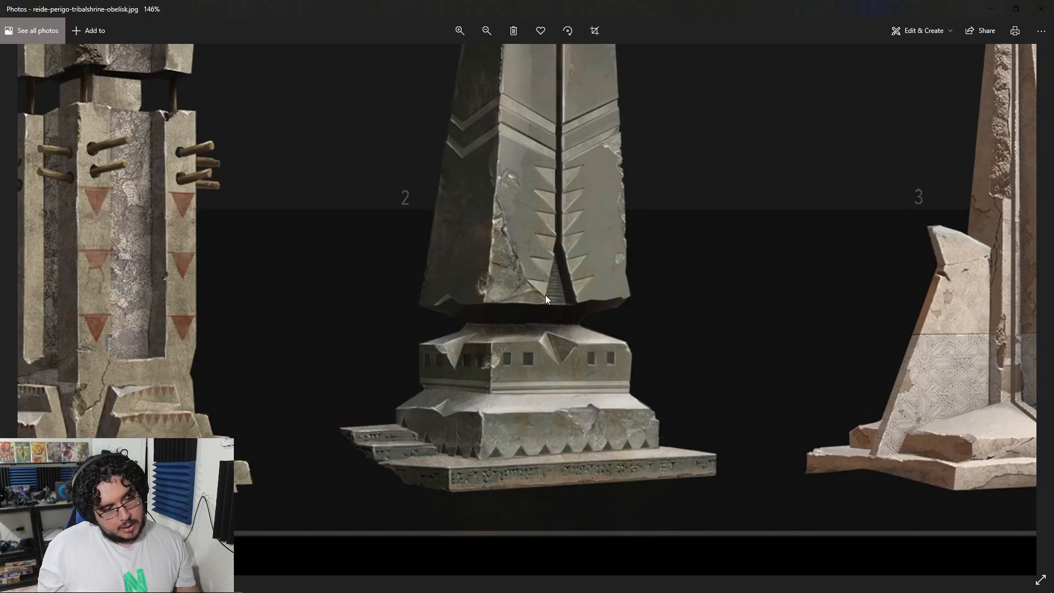
{"action": "key", "text": "alt+Tab"}
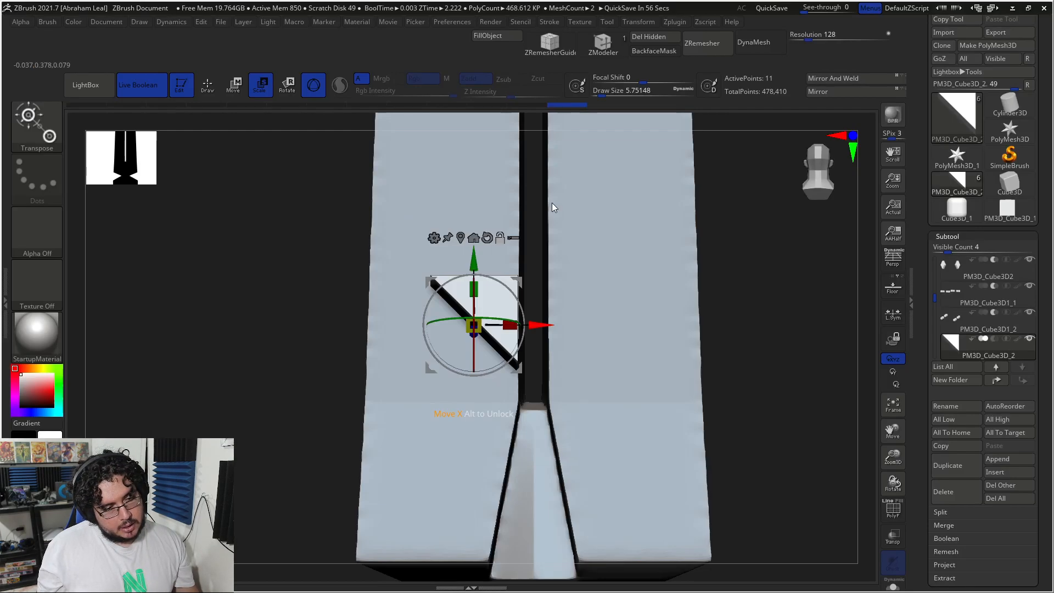
{"action": "left_click_drag", "start_coordinate": [473, 326], "coordinate": [454, 329]}
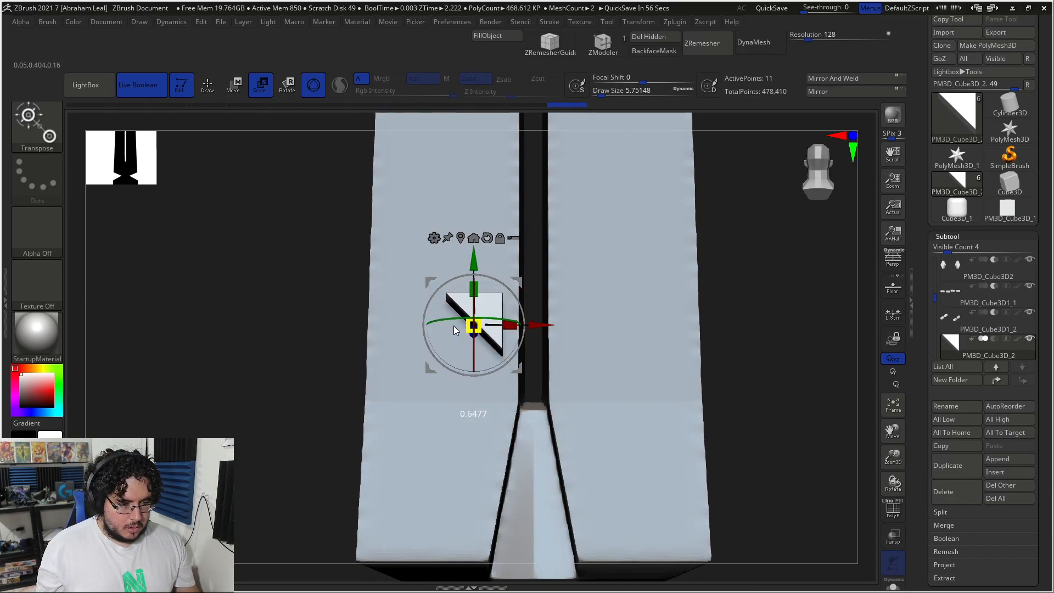
{"action": "left_click_drag", "start_coordinate": [540, 327], "coordinate": [524, 326]}
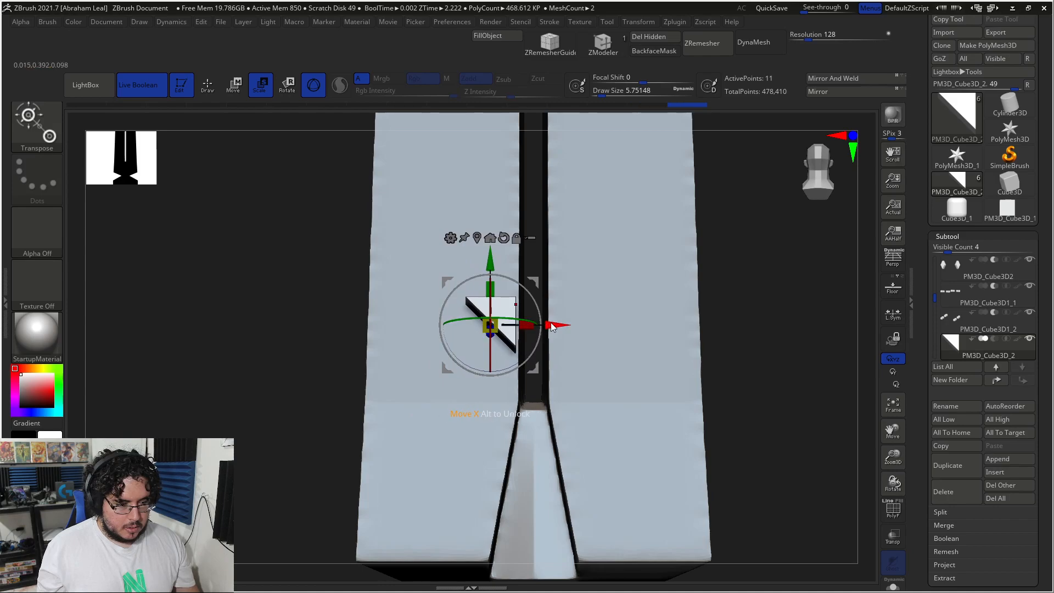
{"action": "left_click_drag", "start_coordinate": [490, 262], "coordinate": [498, 318]}
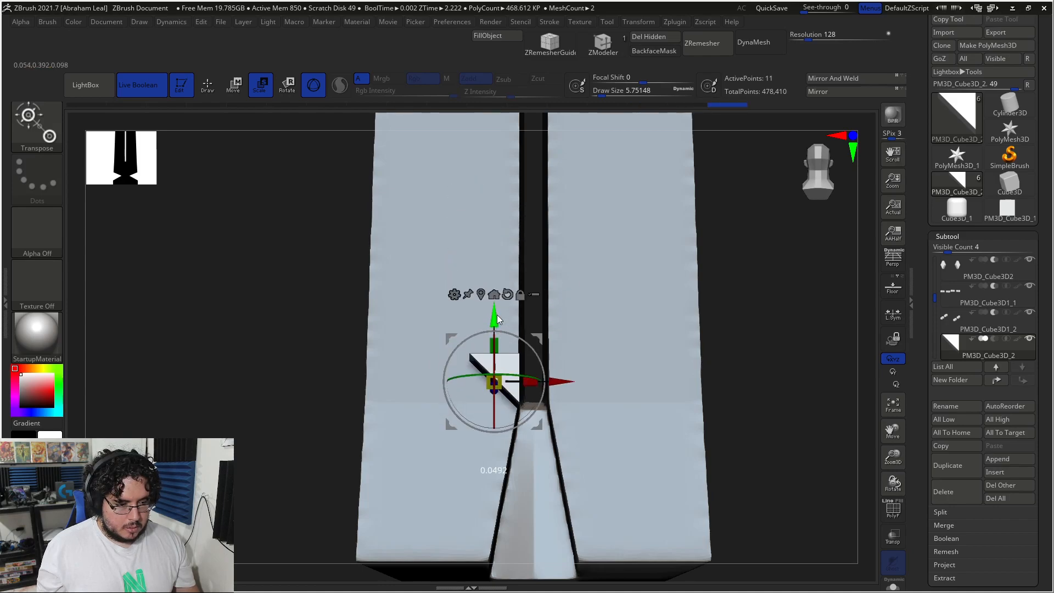
- Compare the triangle's placement with the reference photo and fine-tune its position beside the groove
{"action": "key", "text": "alt+Tab"}
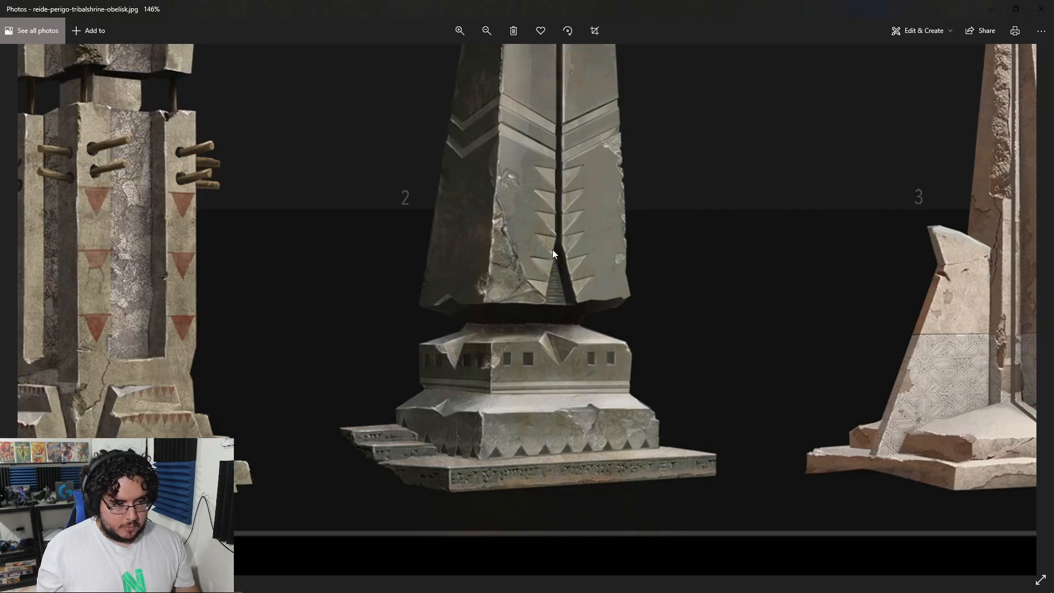
{"action": "key", "text": "alt+Tab"}
{"action": "left_click_drag", "start_coordinate": [715, 330], "coordinate": [764, 366]}
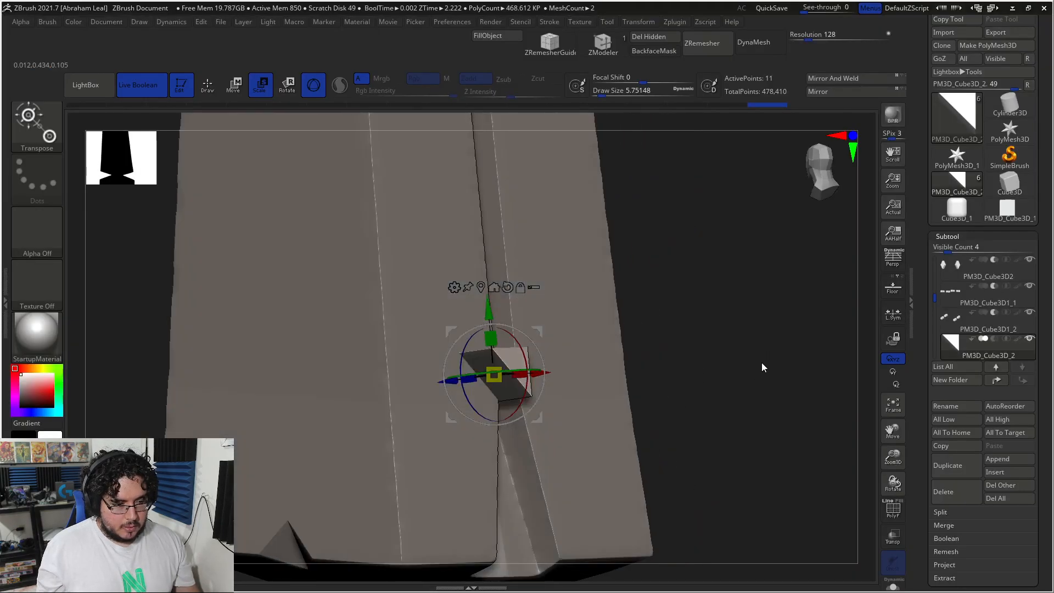
{"action": "key", "text": "alt+Tab"}
{"action": "key", "text": "alt+Tab"}
{"action": "left_click_drag", "start_coordinate": [692, 276], "coordinate": [708, 302]}
{"action": "left_click_drag", "start_coordinate": [499, 387], "coordinate": [527, 387]}
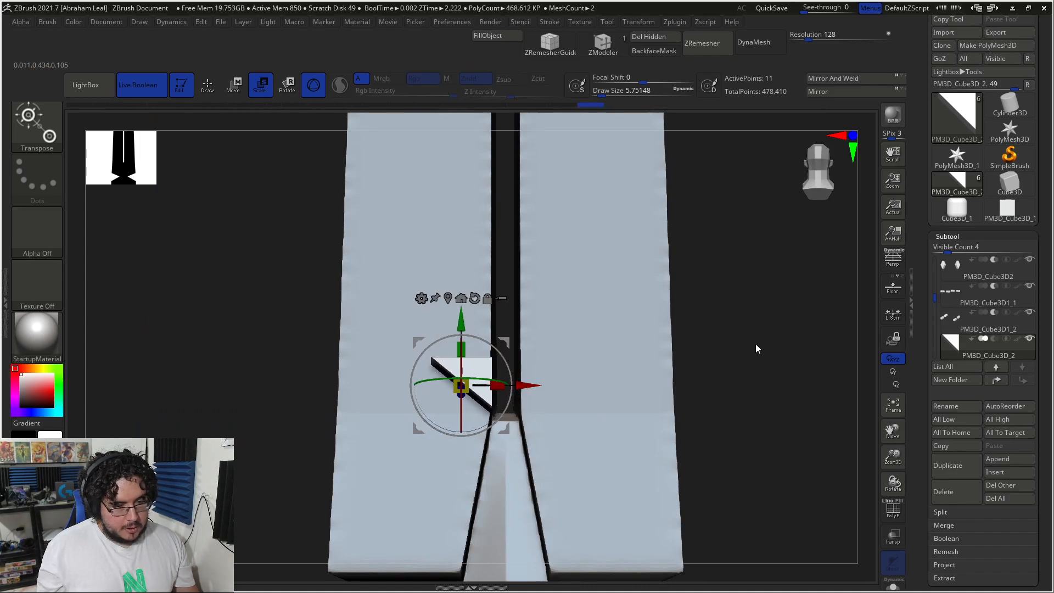
- Set the triangular prism subtool to subtraction and adjust its depth into the obelisk's face
{"action": "left_click", "coordinate": [995, 339]}
{"action": "left_click_drag", "start_coordinate": [795, 357], "coordinate": [568, 408]}
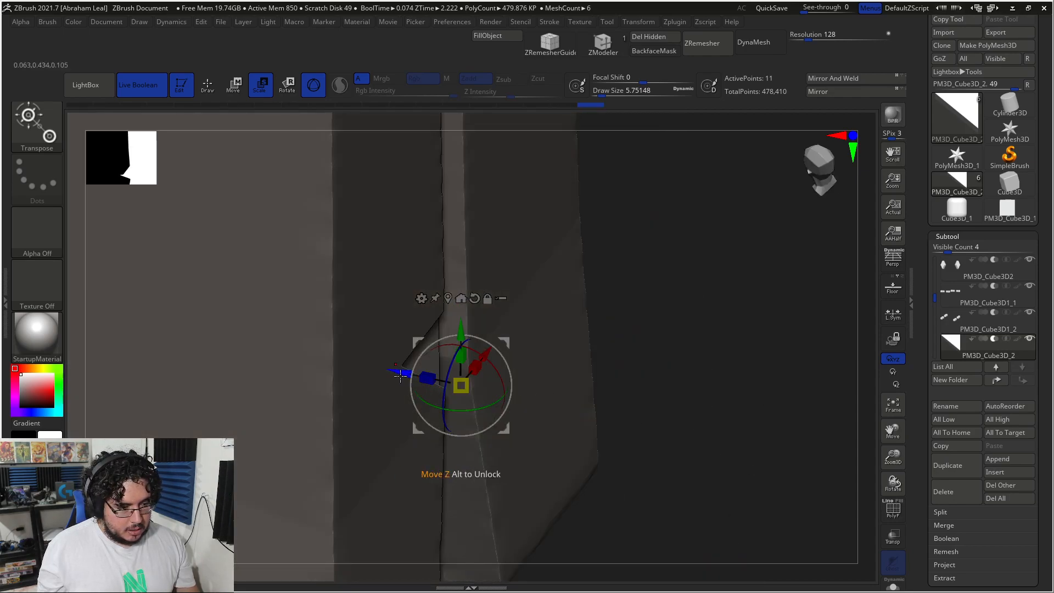
{"action": "left_click_drag", "start_coordinate": [400, 374], "coordinate": [396, 373]}
- Copy the triangular cut twice up along the groove, following the reference spacing and the face's slope
{"action": "left_click_drag", "start_coordinate": [726, 311], "coordinate": [653, 300]}
{"action": "left_click_drag", "start_coordinate": [419, 317], "coordinate": [465, 236]}
{"action": "left_click_drag", "start_coordinate": [254, 270], "coordinate": [256, 271]}
{"action": "key", "text": "alt+Tab"}
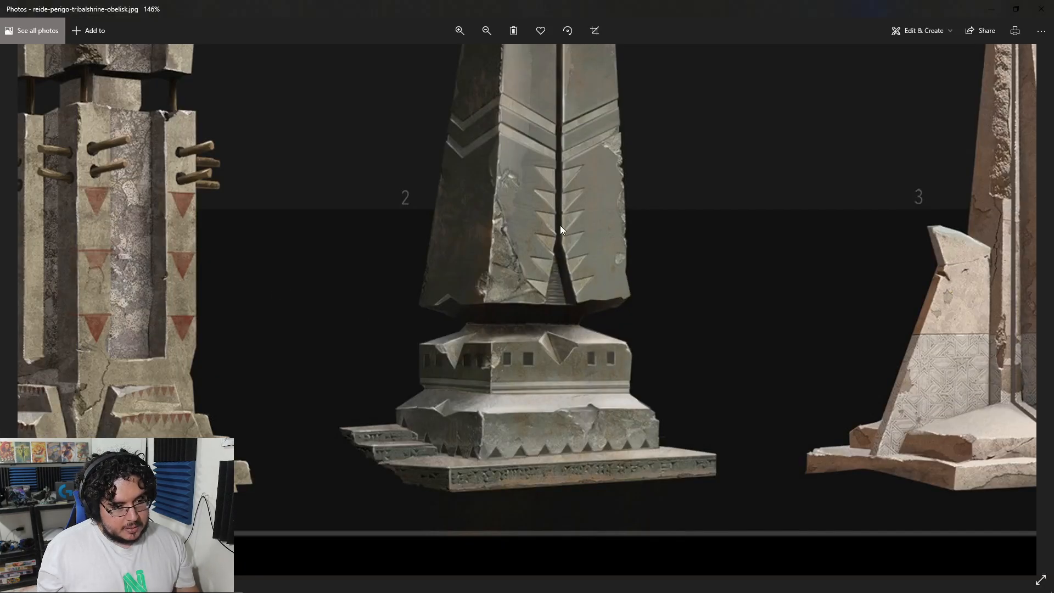
{"action": "key", "text": "alt+Tab"}
{"action": "key", "text": "alt+Tab"}
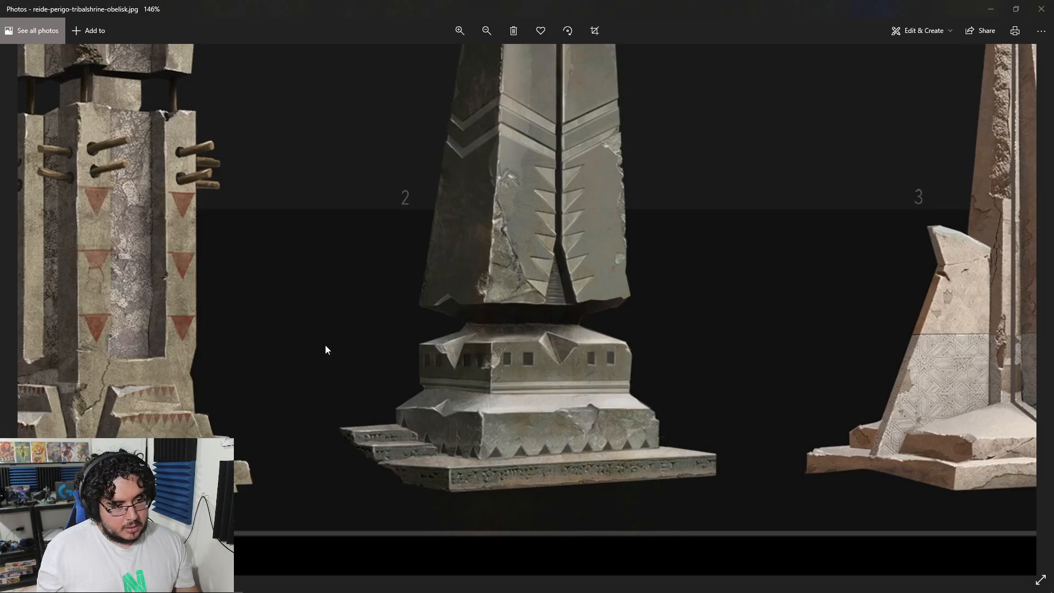
{"action": "key", "text": "alt+Tab"}
{"action": "right_click_drag", "start_coordinate": [147, 373], "coordinate": [460, 332], "text": "ctrl"}
{"action": "mouse_move", "coordinate": [476, 230]}
{"action": "left_mouse_down"}
{"action": "mouse_move", "coordinate": [478, 209]}
{"action": "mouse_move", "coordinate": [470, 228]}
{"action": "left_mouse_up"}
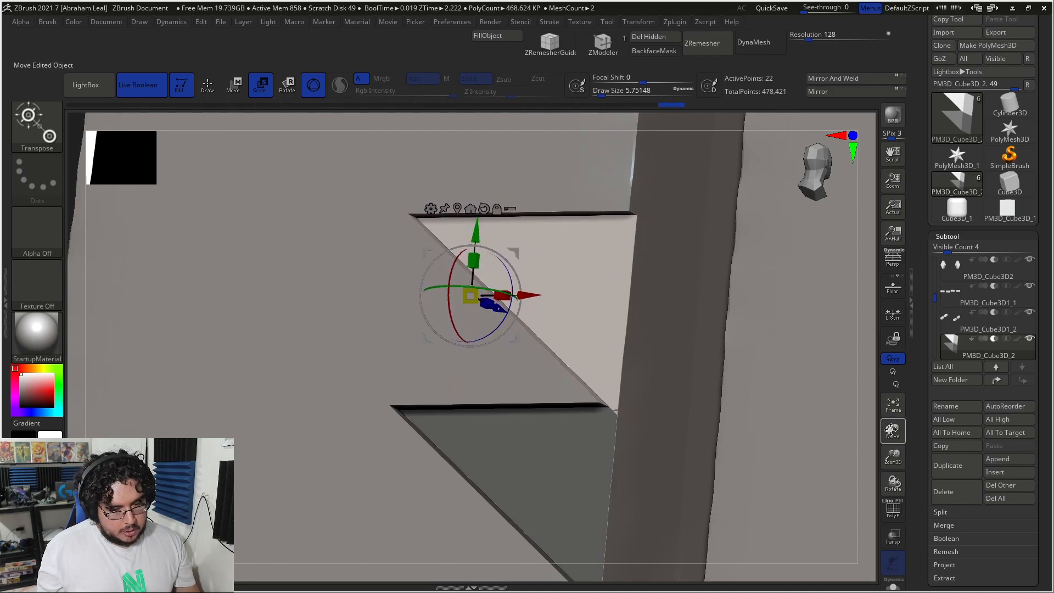
{"action": "left_click_drag", "start_coordinate": [873, 452], "coordinate": [490, 121], "text": "alt"}
{"action": "left_click_drag", "start_coordinate": [176, 310], "coordinate": [253, 300]}
{"action": "left_click_drag", "start_coordinate": [246, 358], "coordinate": [754, 313], "text": "alt"}
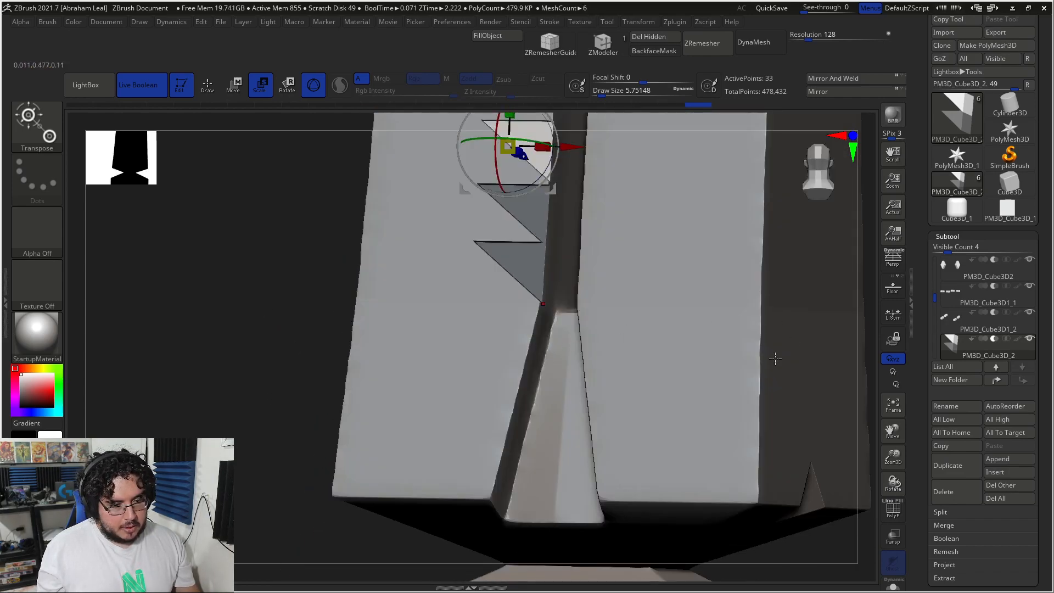
- Copy a triangular cut below the row and tilt it to follow the slanted edge of the flared opening
{"action": "left_click_drag", "start_coordinate": [179, 384], "coordinate": [133, 483], "text": "alt"}
{"action": "left_click_drag", "start_coordinate": [456, 186], "coordinate": [453, 377], "text": "ctrl"}
{"action": "left_click_drag", "start_coordinate": [209, 370], "coordinate": [425, 314]}
{"action": "key", "text": "alt+Tab"}
{"action": "key", "text": "alt+Tab"}
{"action": "mouse_move", "coordinate": [566, 330]}
{"action": "left_mouse_down"}
{"action": "mouse_move", "coordinate": [582, 331]}
{"action": "mouse_move", "coordinate": [549, 315]}
{"action": "mouse_move", "coordinate": [572, 340]}
{"action": "mouse_move", "coordinate": [563, 334]}
{"action": "left_mouse_up"}
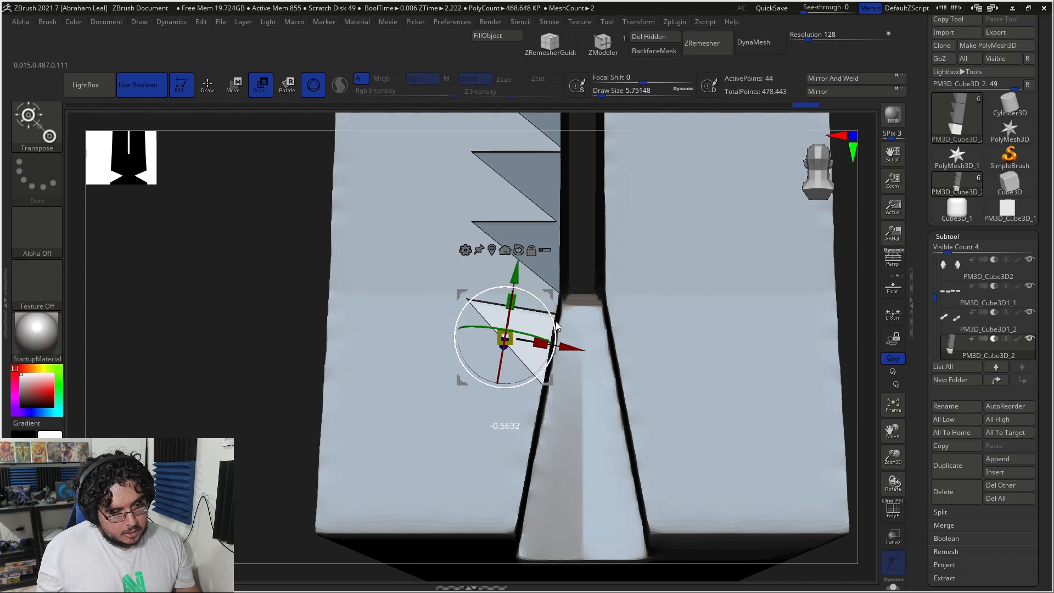
- Add a fifth triangular cut farther down the flared opening, then rotate and move it against the slanted edge
{"action": "left_click_drag", "start_coordinate": [516, 283], "coordinate": [499, 355]}
{"action": "left_click_drag", "start_coordinate": [562, 429], "coordinate": [560, 432]}
{"action": "left_click_drag", "start_coordinate": [527, 384], "coordinate": [530, 389]}
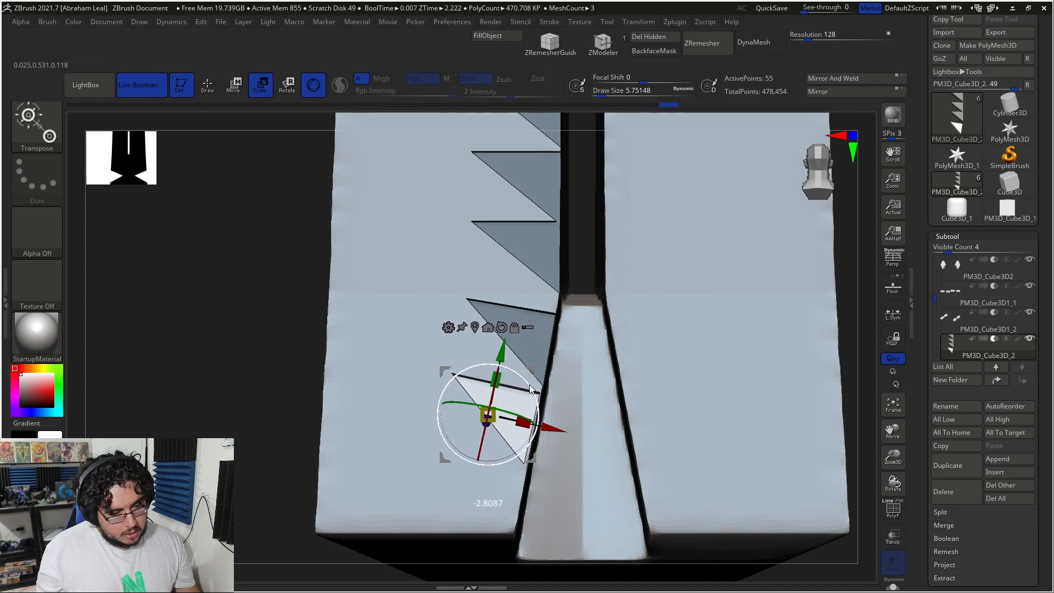
{"action": "left_click_drag", "start_coordinate": [558, 431], "coordinate": [561, 430]}
{"action": "left_click_drag", "start_coordinate": [536, 397], "coordinate": [552, 428]}
- Refine the fifth triangle's position, add a sixth copy at the obelisk's lower edge and leave transform mode
{"action": "left_click_drag", "start_coordinate": [276, 413], "coordinate": [427, 433]}
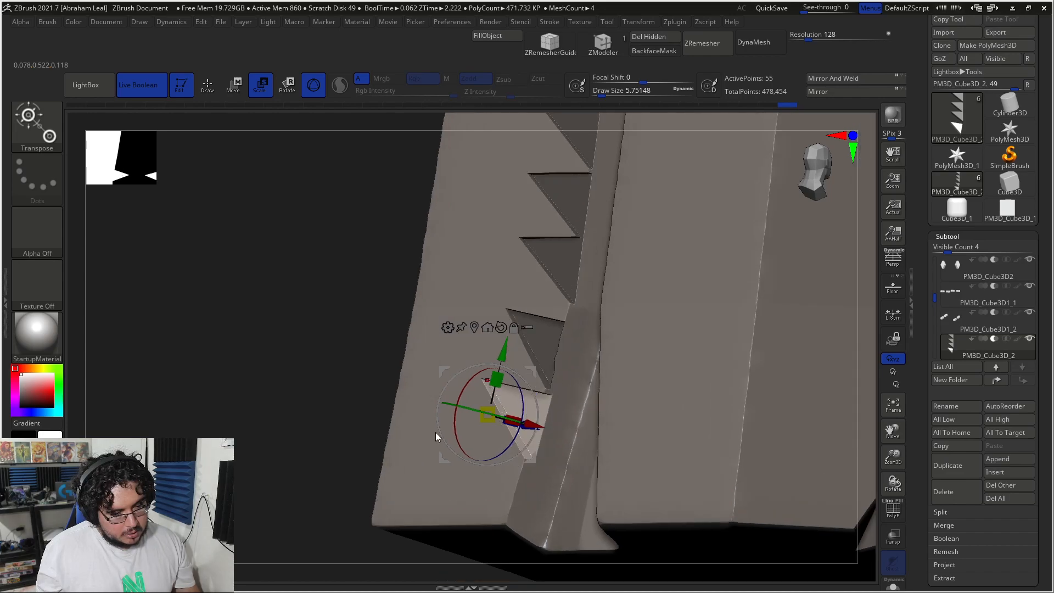
{"action": "left_click_drag", "start_coordinate": [270, 399], "coordinate": [291, 406], "text": "shift"}
{"action": "left_click_drag", "start_coordinate": [555, 431], "coordinate": [557, 432]}
{"action": "left_click_drag", "start_coordinate": [504, 366], "coordinate": [479, 442], "text": "ctrl"}
{"action": "key", "text": "q"}
- Compare the row of six triangular cuts with the ornaments in the reference photo
{"action": "mouse_move", "coordinate": [289, 310]}
{"action": "right_mouse_down", "text": "ctrl"}
{"action": "mouse_move", "coordinate": [294, 271]}
{"action": "mouse_move", "coordinate": [302, 303]}
{"action": "mouse_move", "coordinate": [447, 305]}
{"action": "right_mouse_up", "text": "ctrl"}
{"action": "key", "text": "alt+Tab"}
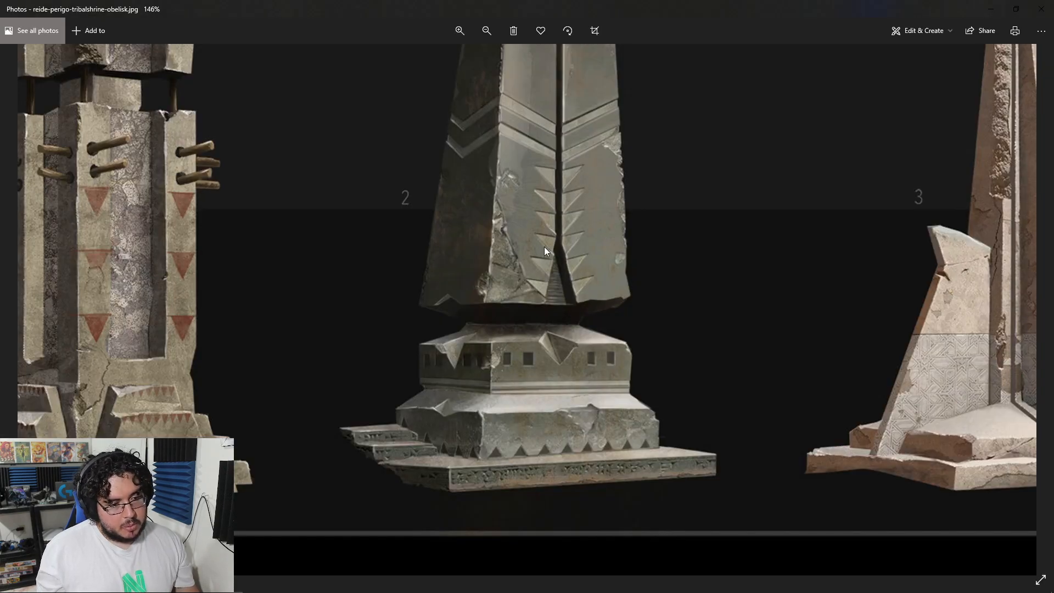
{"action": "key", "text": "alt+Tab"}
{"action": "right_click_drag", "start_coordinate": [553, 241], "coordinate": [588, 242], "text": "shift"}
{"action": "key", "text": "alt+Tab"}
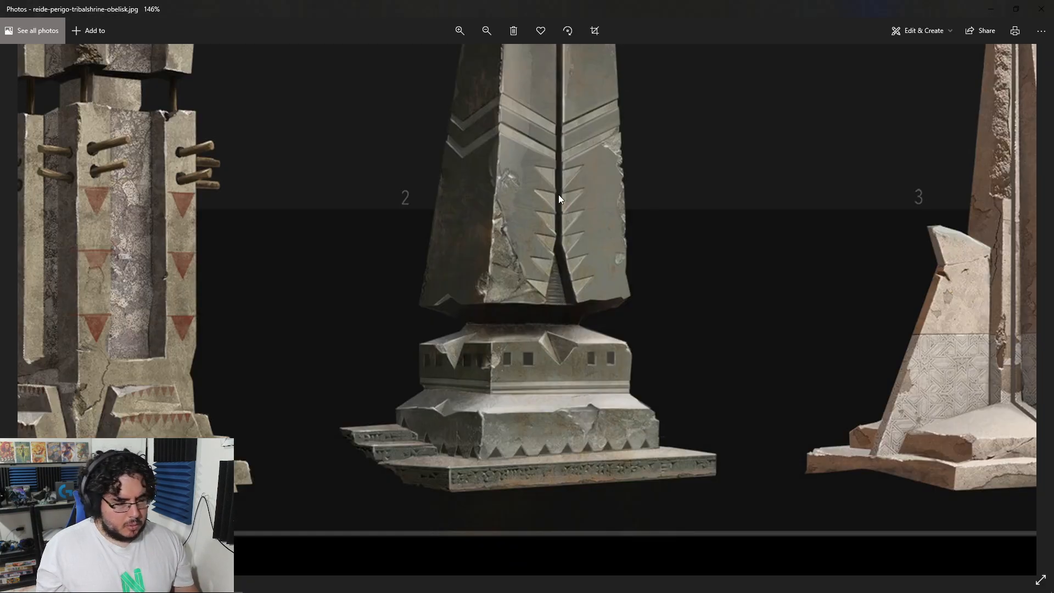
{"action": "key", "text": "alt+Tab"}
{"action": "right_click_drag", "start_coordinate": [579, 352], "coordinate": [593, 456], "text": "ctrl"}
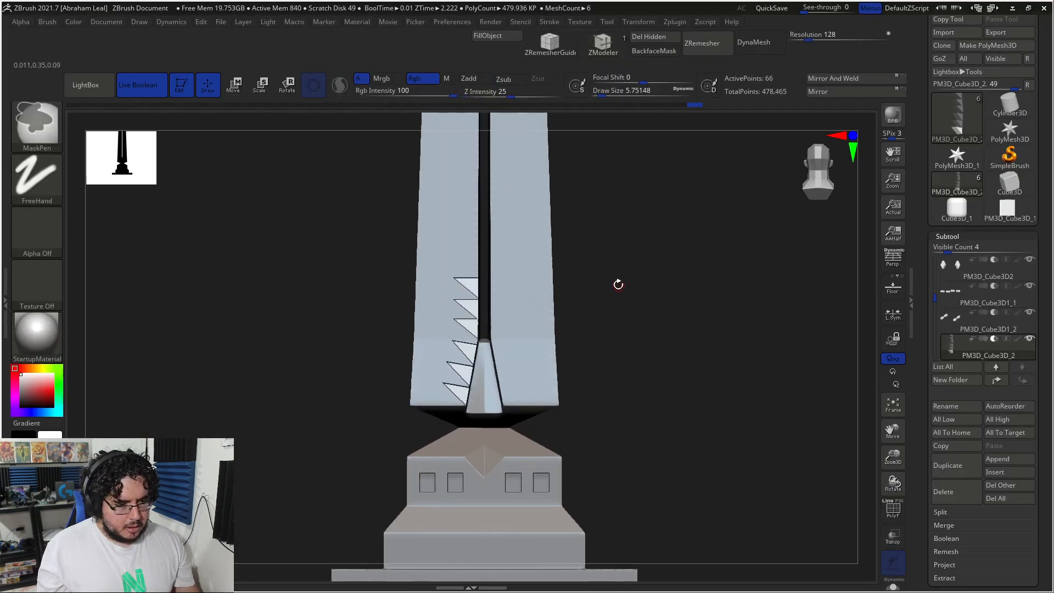
- Try to mirror the row of triangles with SubTool Master, then undo the operation
{"action": "left_click", "coordinate": [670, 25]}
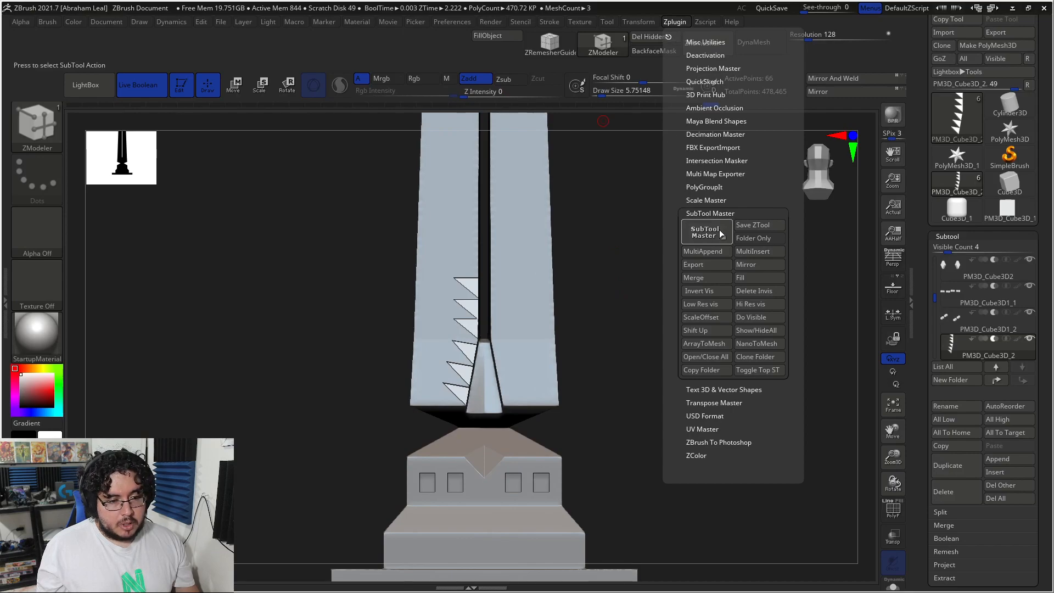
{"action": "left_click", "coordinate": [741, 262]}
{"action": "left_click", "coordinate": [466, 281]}
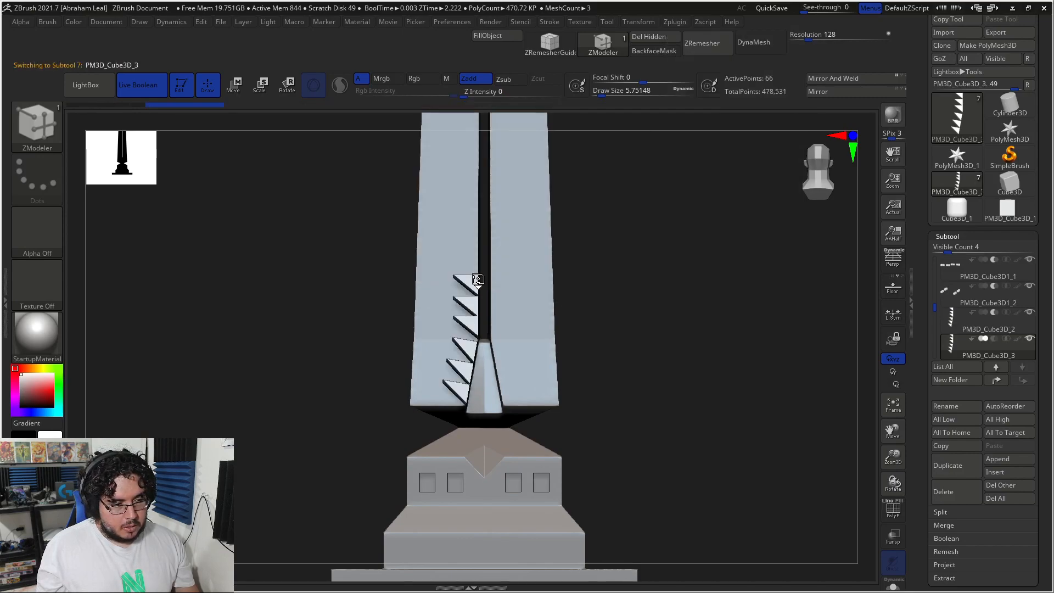
{"action": "key", "text": "ctrl+z"}
{"action": "mouse_move", "coordinate": [631, 233]}
{"action": "right_mouse_down"}
{"action": "mouse_move", "coordinate": [684, 271]}
{"action": "mouse_move", "coordinate": [624, 271]}
{"action": "mouse_move", "coordinate": [621, 230]}
{"action": "right_mouse_up"}
- Mirror the row of triangles across the central groove with SubTool Master, merging the result into one subtool
{"action": "left_click", "coordinate": [649, 22]}
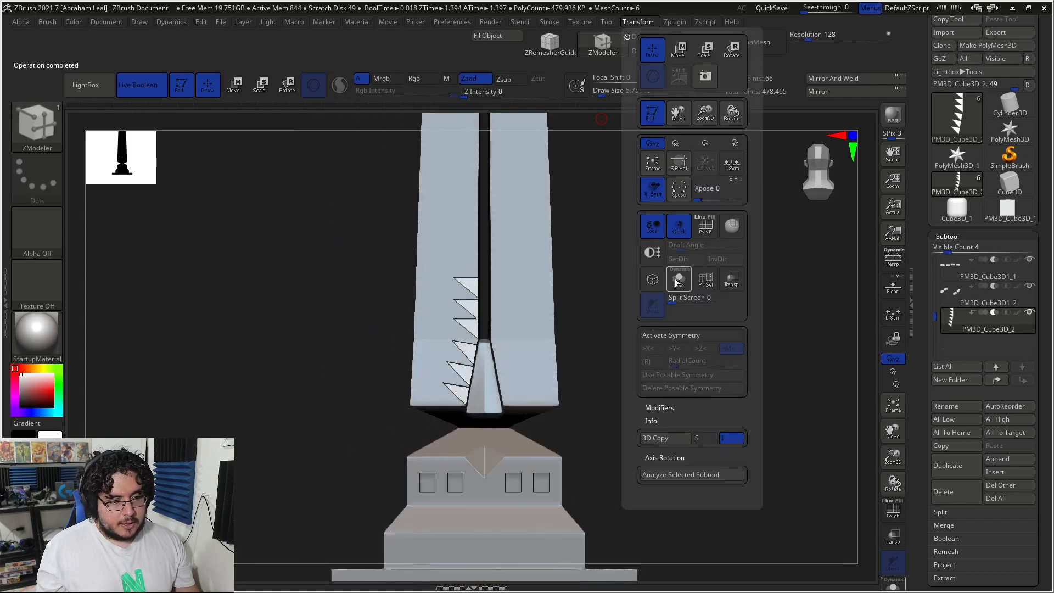
{"action": "left_click", "coordinate": [676, 23]}
{"action": "left_click", "coordinate": [772, 265]}
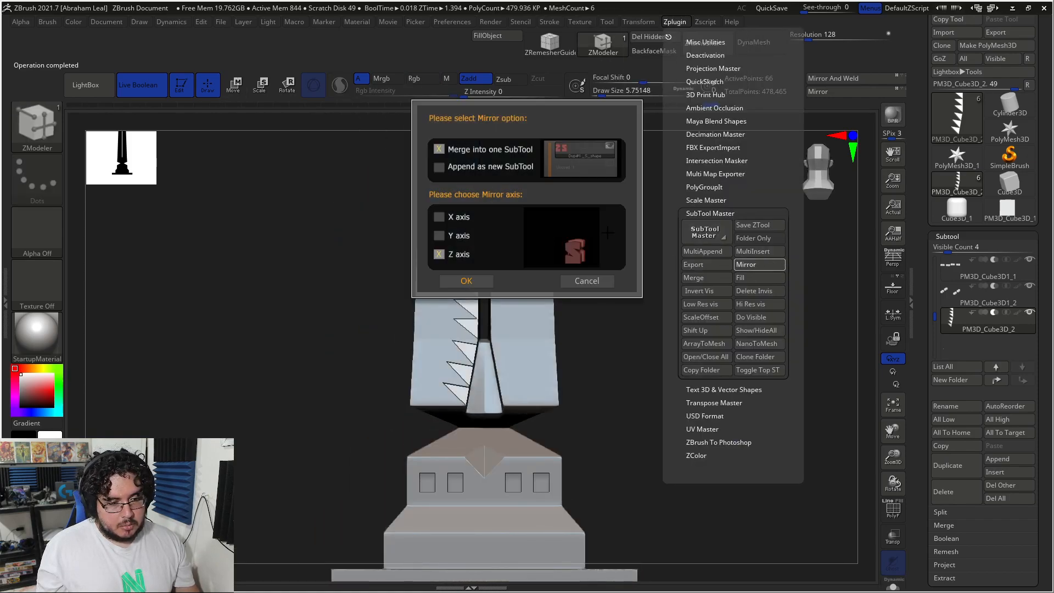
{"action": "left_click", "coordinate": [466, 281]}
- Adjust the mirrored triangles' depth and spread by scaling them along Z and to about 0.95 along X
{"action": "right_click_drag", "start_coordinate": [482, 313], "coordinate": [515, 318]}
{"action": "right_click_drag", "start_coordinate": [516, 318], "coordinate": [343, 355], "text": "ctrl"}
{"action": "key", "text": "w"}
{"action": "right_click_drag", "start_coordinate": [317, 392], "coordinate": [350, 395]}
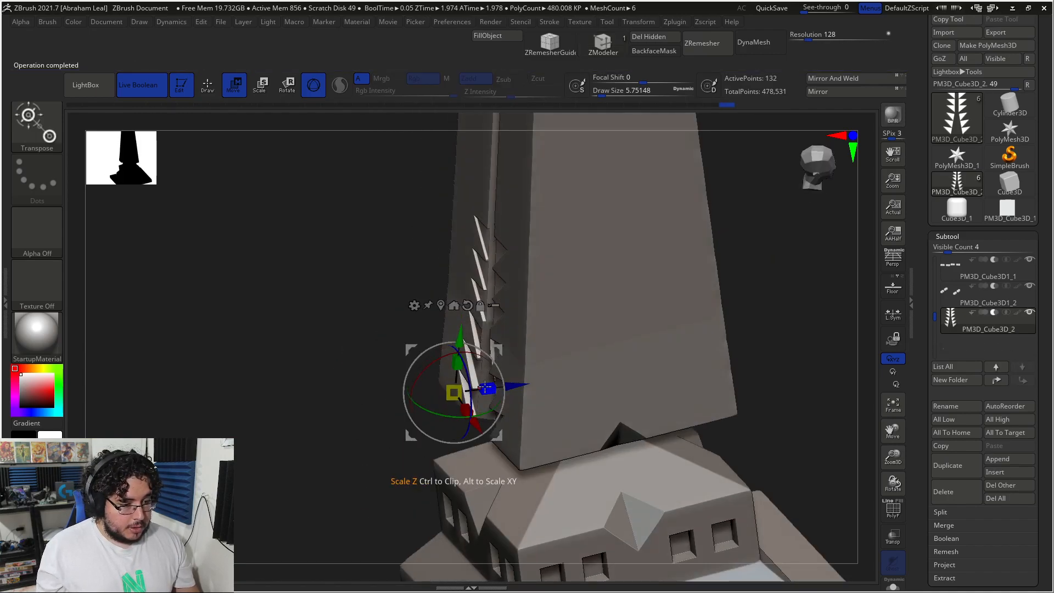
{"action": "left_click_drag", "start_coordinate": [490, 388], "coordinate": [503, 388]}
{"action": "right_click_drag", "start_coordinate": [348, 340], "coordinate": [463, 358]}
{"action": "right_click_drag", "start_coordinate": [268, 271], "coordinate": [219, 277]}
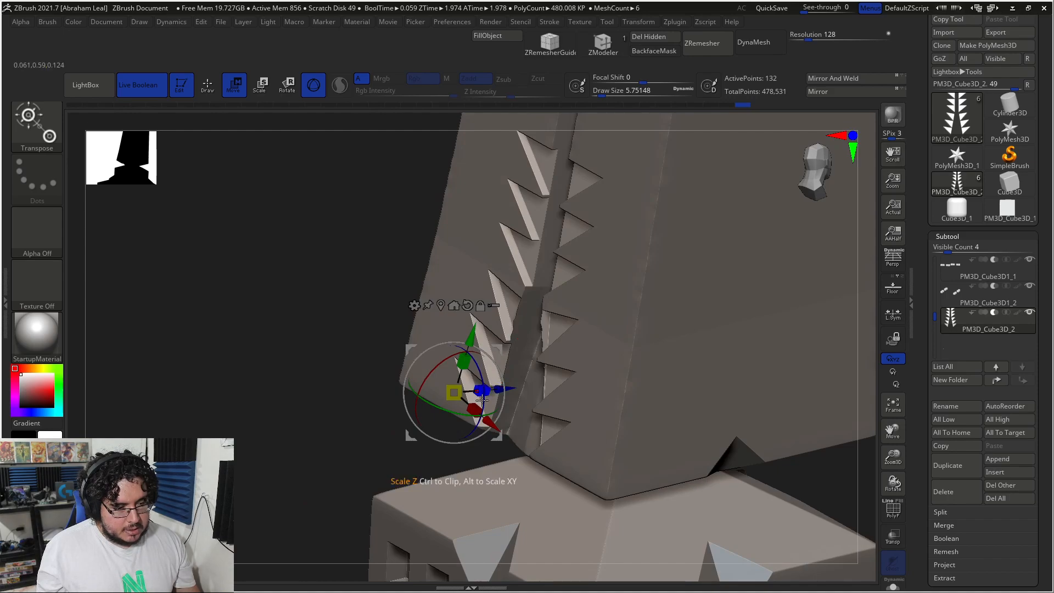
{"action": "left_click_drag", "start_coordinate": [473, 412], "coordinate": [473, 408]}
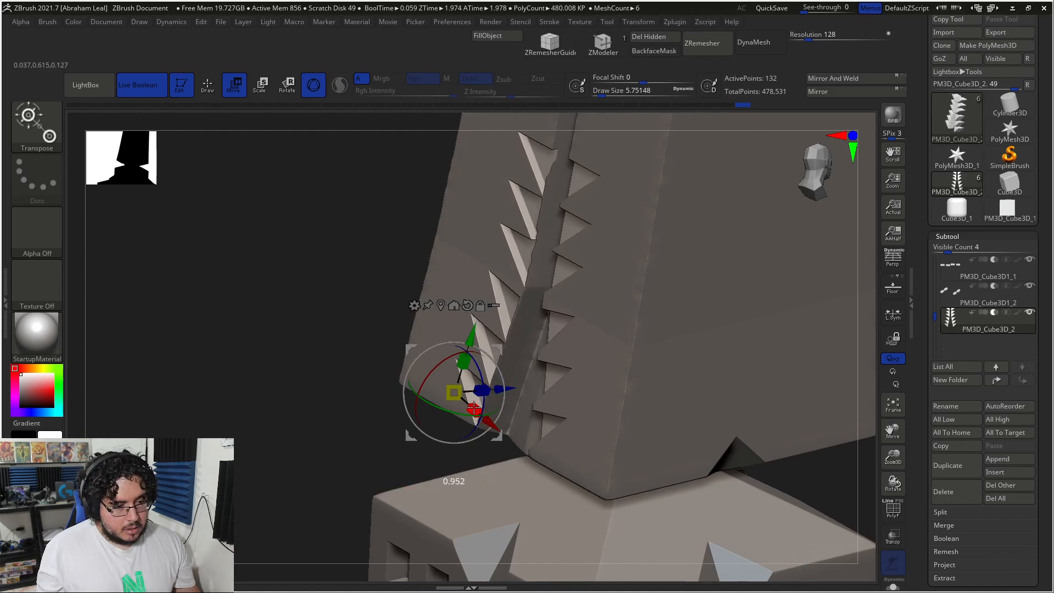
- Inspect the mirrored triangular cuts from several angles and compare the whole obelisk with the full reference image
{"action": "left_click_drag", "start_coordinate": [393, 318], "coordinate": [536, 314]}
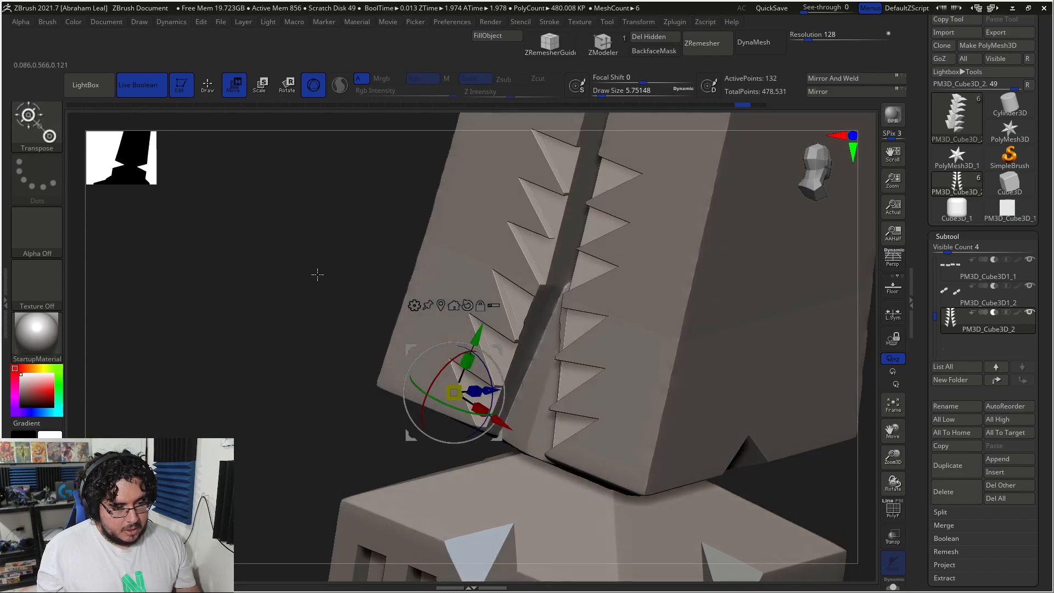
{"action": "left_click_drag", "start_coordinate": [319, 278], "coordinate": [304, 240]}
{"action": "left_click_drag", "start_coordinate": [304, 327], "coordinate": [538, 324]}
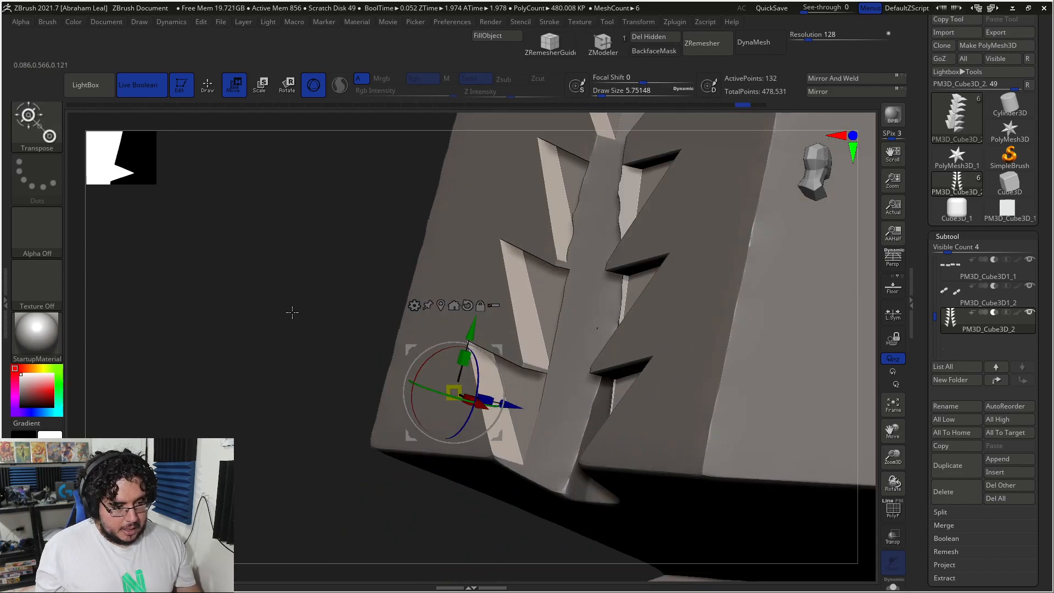
{"action": "left_click_drag", "start_coordinate": [287, 235], "coordinate": [596, 312]}
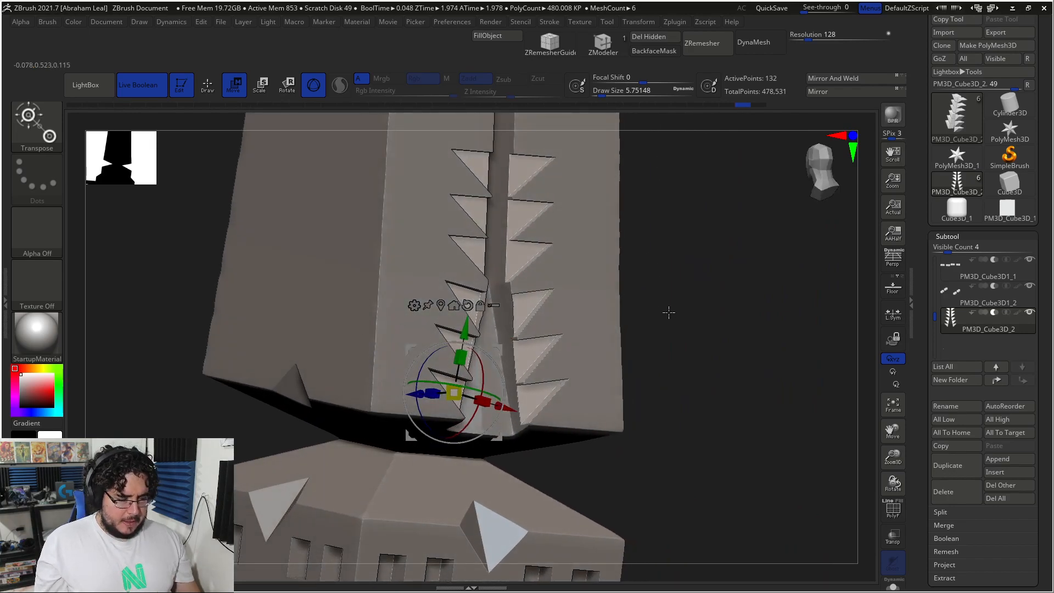
{"action": "key", "text": "alt+Tab"}
{"action": "key", "text": "alt+Tab"}
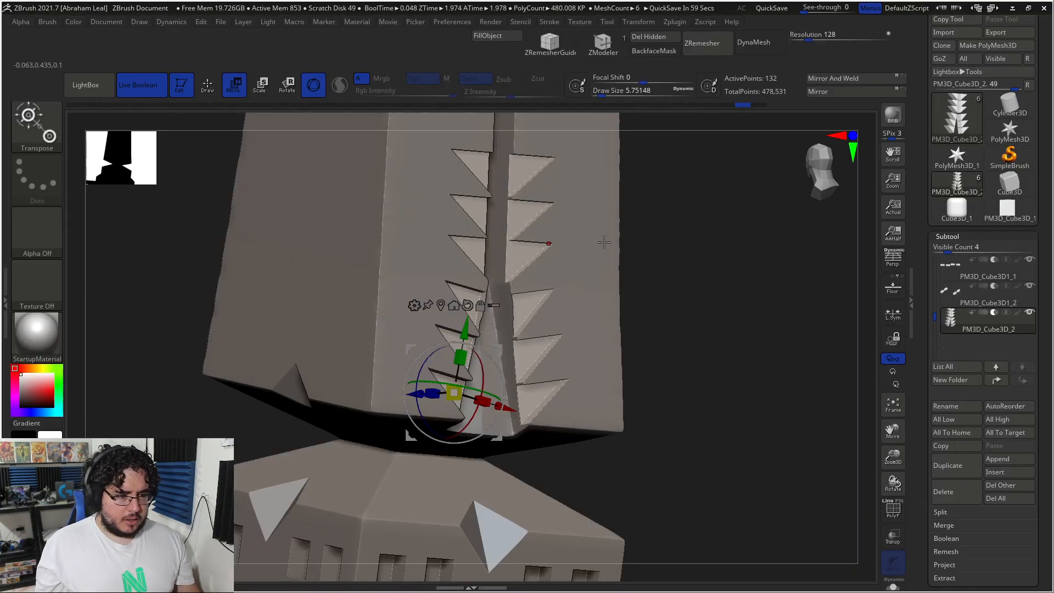
{"action": "mouse_move", "coordinate": [709, 300]}
{"action": "left_mouse_down"}
{"action": "mouse_move", "coordinate": [687, 306]}
{"action": "mouse_move", "coordinate": [702, 302]}
{"action": "mouse_move", "coordinate": [669, 234]}
{"action": "mouse_move", "coordinate": [609, 362]}
{"action": "mouse_move", "coordinate": [583, 299]}
{"action": "left_mouse_up"}
{"action": "key", "text": "q"}
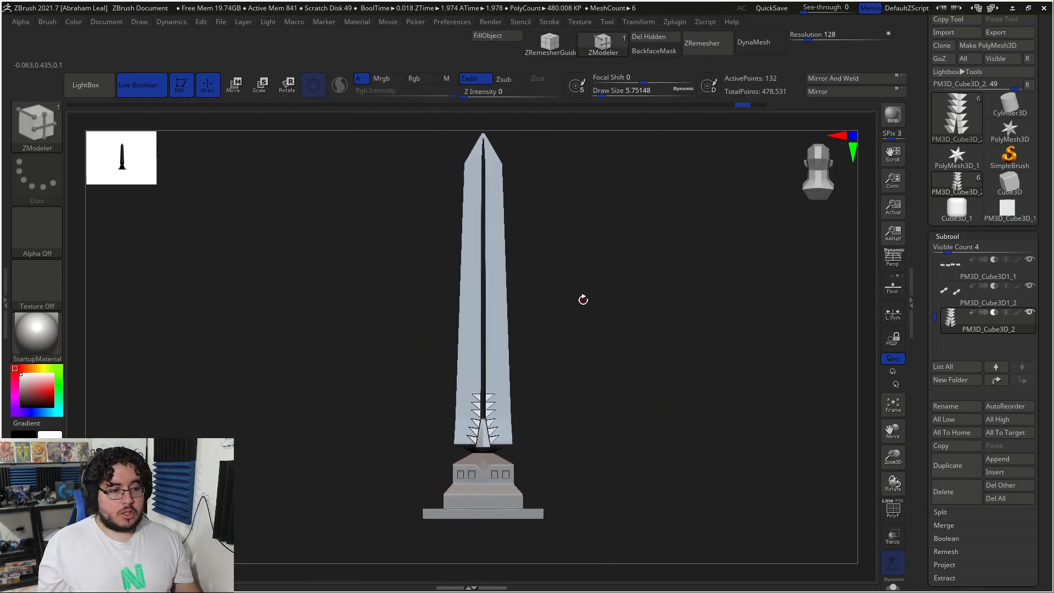
{"action": "key", "text": "alt+Tab"}
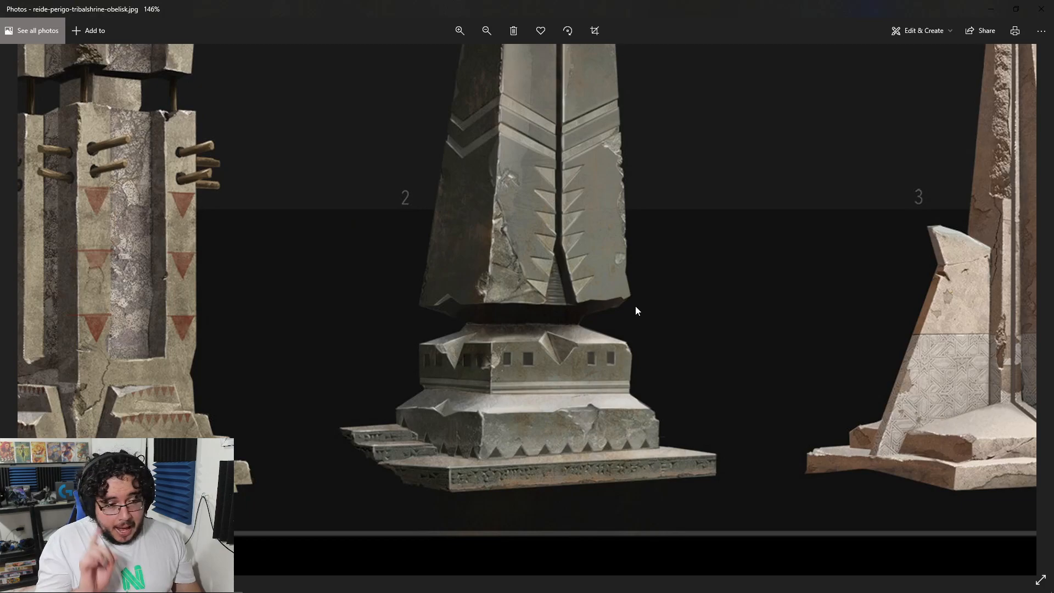
{"action": "left_click_drag", "start_coordinate": [647, 301], "coordinate": [661, 468]}
{"action": "scroll", "coordinate": [626, 409], "scroll_direction": "down", "scroll_amount": 4}
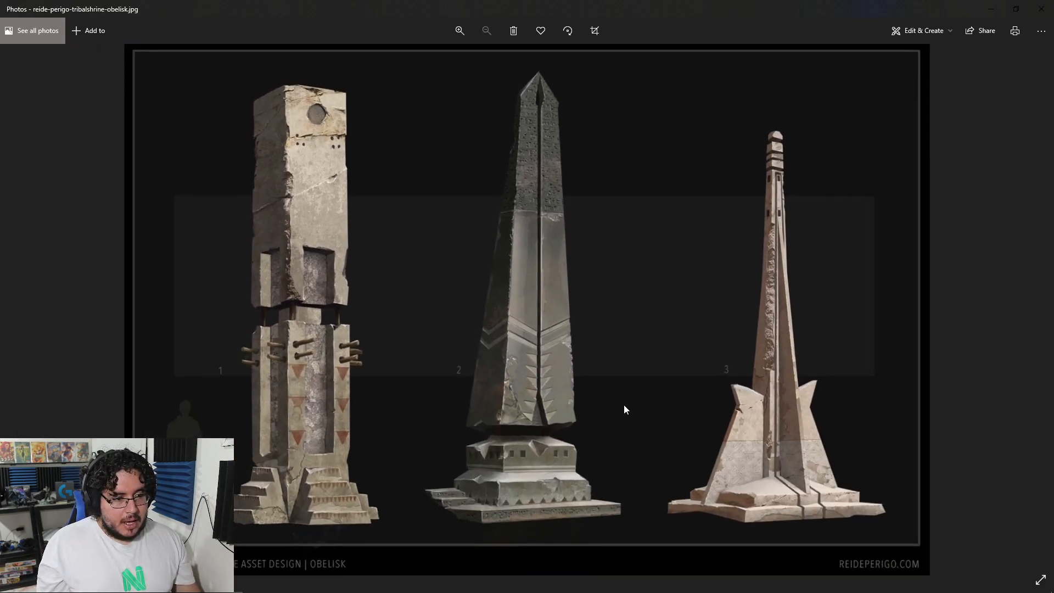
- Study the chevron bands on the reference's middle obelisk and append a cube as a new subtool
{"action": "scroll", "coordinate": [628, 413], "scroll_direction": "up", "scroll_amount": 3}
{"action": "left_click_drag", "start_coordinate": [619, 259], "coordinate": [585, 304]}
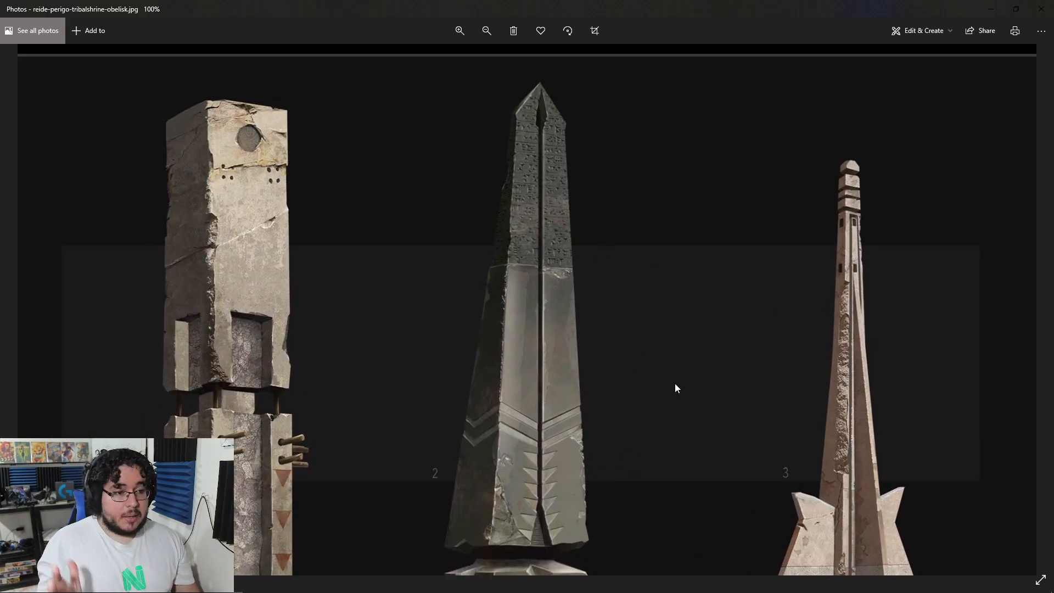
{"action": "left_click_drag", "start_coordinate": [660, 419], "coordinate": [662, 244]}
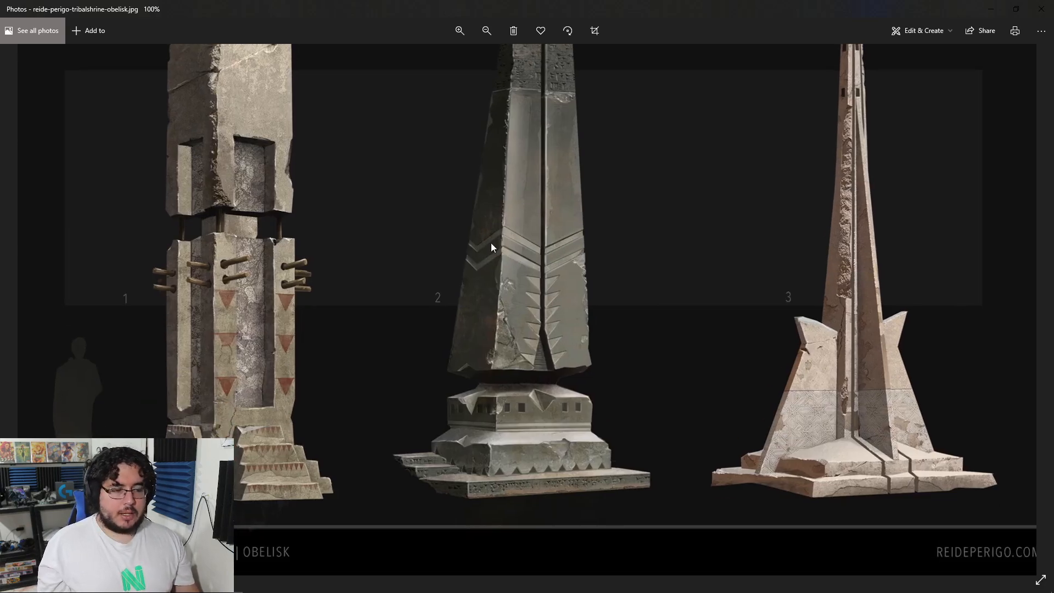
{"action": "scroll", "coordinate": [570, 251], "scroll_direction": "down", "scroll_amount": 3}
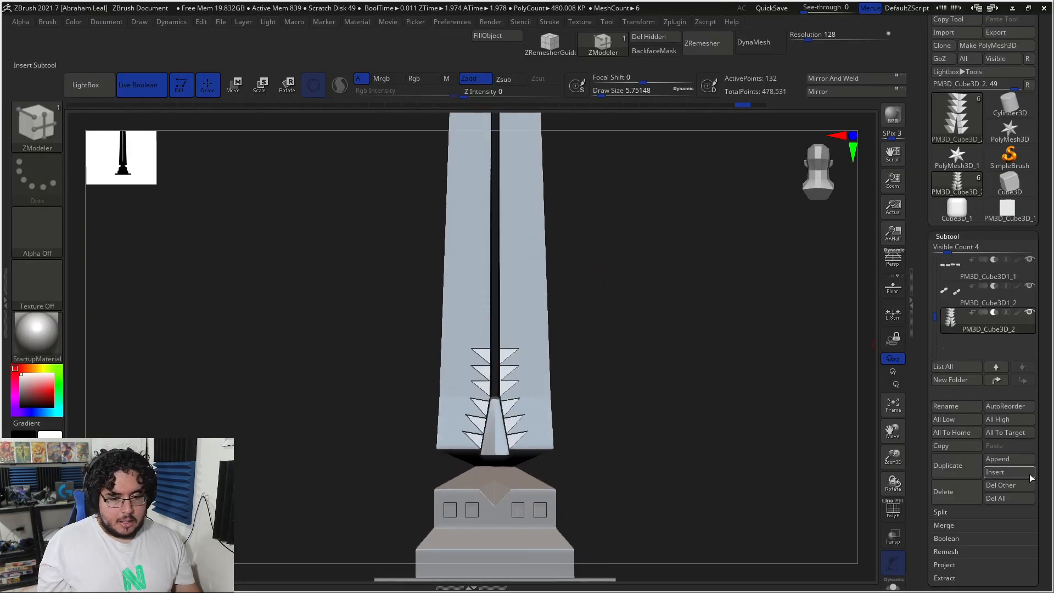
{"action": "left_click", "coordinate": [1014, 459]}
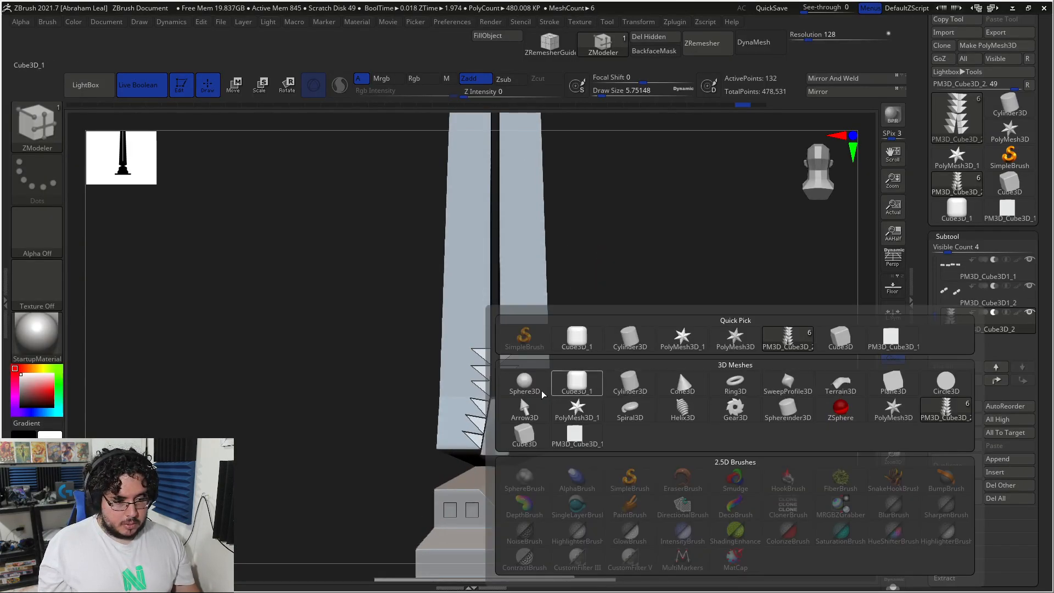
{"action": "left_click", "coordinate": [535, 436]}
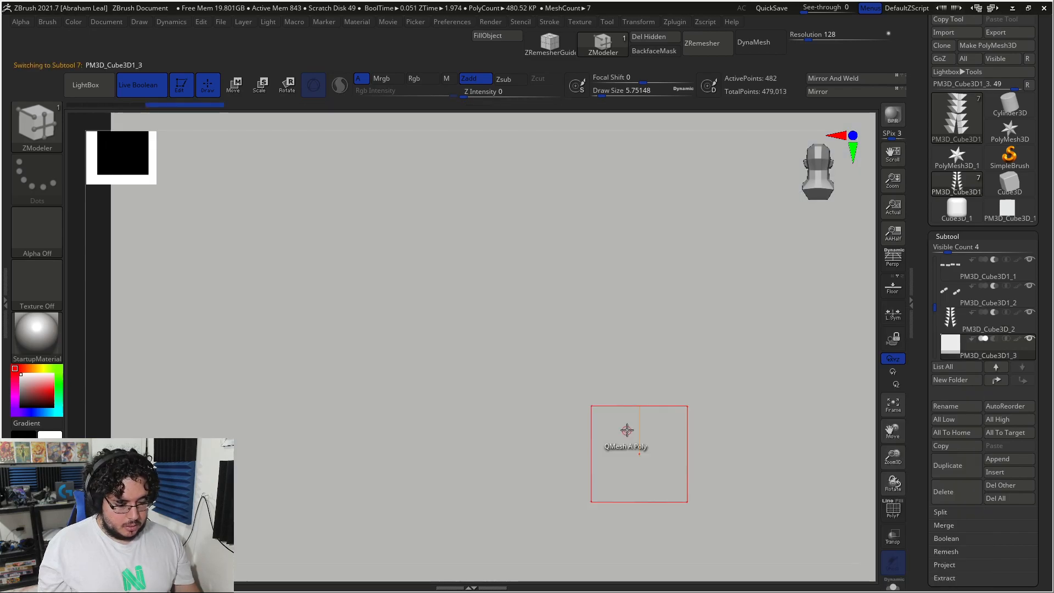
- Scale the cube down to a small block and place it on the central groove just above the triangles
{"action": "key", "text": "r"}
{"action": "left_click_drag", "start_coordinate": [478, 358], "coordinate": [165, 345]}
{"action": "left_click_drag", "start_coordinate": [479, 352], "coordinate": [332, 355]}
{"action": "right_click_drag", "start_coordinate": [658, 357], "coordinate": [490, 356]}
{"action": "left_click_drag", "start_coordinate": [476, 352], "coordinate": [408, 351]}
{"action": "left_click_drag", "start_coordinate": [516, 349], "coordinate": [414, 350]}
{"action": "left_click_drag", "start_coordinate": [370, 281], "coordinate": [370, 393]}
{"action": "right_click_drag", "start_coordinate": [285, 292], "coordinate": [317, 167], "text": "alt"}
{"action": "right_click_drag", "start_coordinate": [317, 167], "coordinate": [384, 439], "text": "ctrl"}
{"action": "left_click_drag", "start_coordinate": [402, 333], "coordinate": [340, 352]}
{"action": "right_click_drag", "start_coordinate": [259, 400], "coordinate": [282, 419], "text": "shift"}
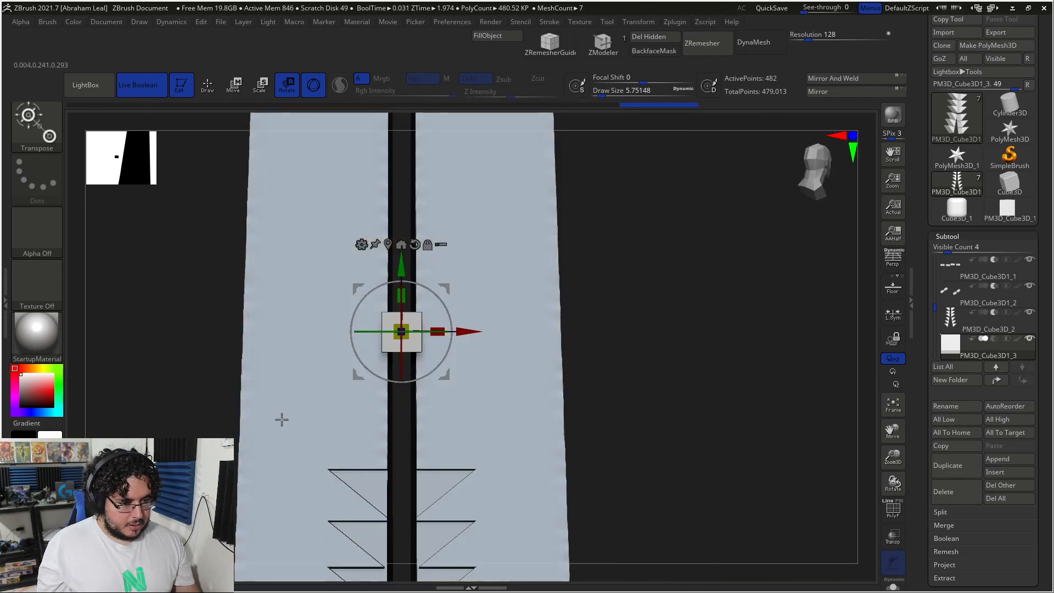
- Stretch the block along X into a long bar, then move and tilt it to match the reference's rising chevron band
{"action": "key", "text": "alt+Tab"}
{"action": "key", "text": "alt+Tab"}
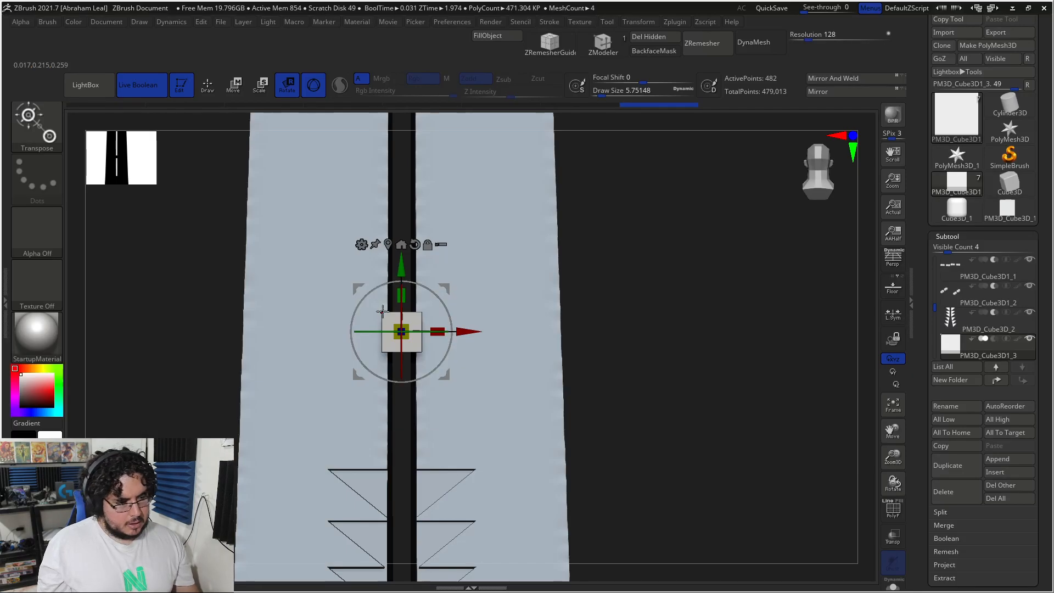
{"action": "left_click_drag", "start_coordinate": [406, 340], "coordinate": [652, 341]}
{"action": "left_click_drag", "start_coordinate": [481, 331], "coordinate": [619, 336]}
{"action": "key", "text": "alt+Tab"}
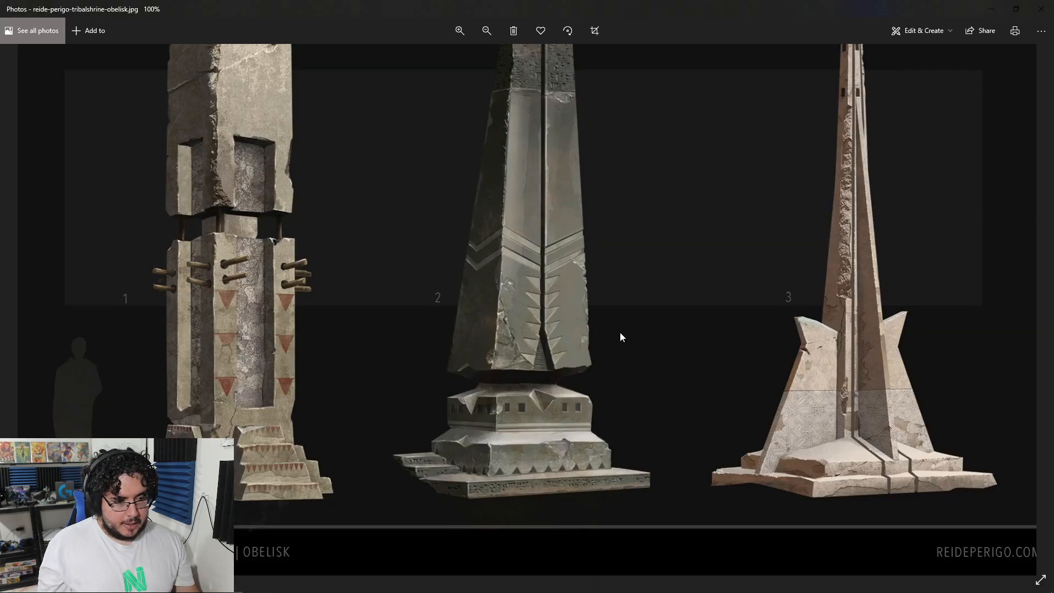
{"action": "key", "text": "alt+Tab"}
{"action": "key", "text": "alt+Tab"}
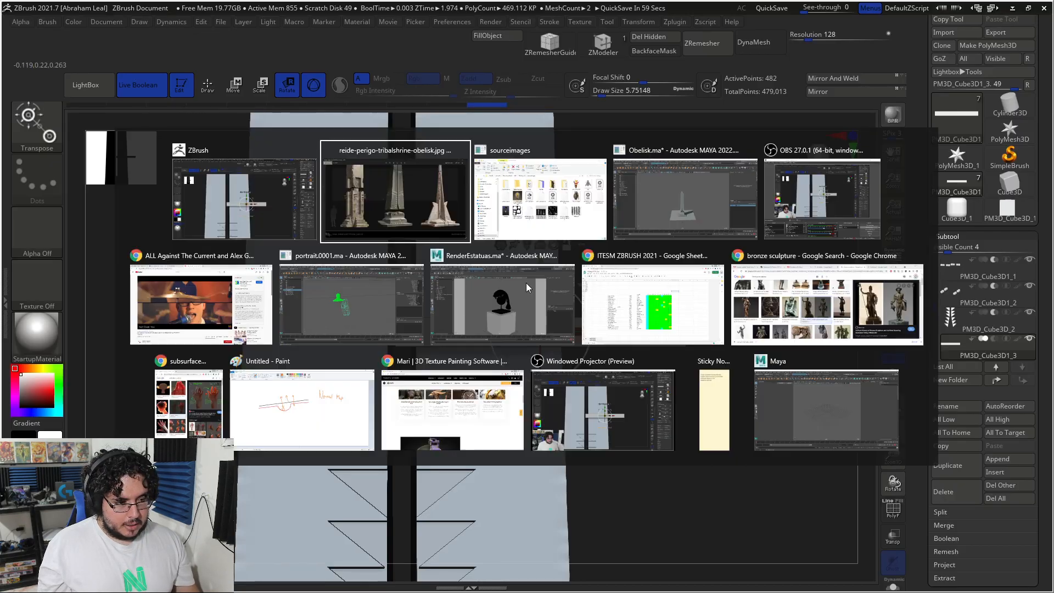
{"action": "key", "text": "alt+Tab"}
{"action": "mouse_move", "coordinate": [522, 273]}
{"action": "left_mouse_down"}
{"action": "mouse_move", "coordinate": [495, 284]}
{"action": "mouse_move", "coordinate": [518, 292]}
{"action": "left_mouse_up"}
{"action": "key", "text": "alt+Tab"}
{"action": "key", "text": "alt+Tab"}
{"action": "left_click_drag", "start_coordinate": [586, 327], "coordinate": [590, 325]}
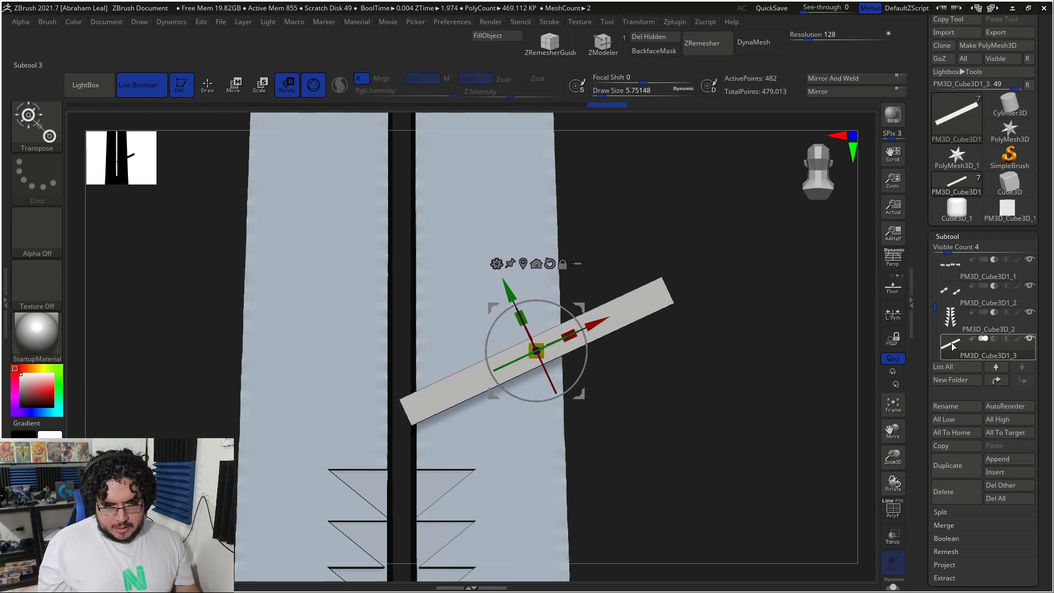
- Set the bar to Live Boolean subtraction and move it in depth to meet the obelisk's sloped front face
{"action": "left_click", "coordinate": [994, 339]}
{"action": "left_click_drag", "start_coordinate": [716, 397], "coordinate": [680, 403], "text": "shift"}
{"action": "left_click_drag", "start_coordinate": [608, 352], "coordinate": [821, 372]}
{"action": "left_click_drag", "start_coordinate": [839, 372], "coordinate": [834, 374]}
{"action": "key", "text": "e"}
{"action": "left_click_drag", "start_coordinate": [789, 306], "coordinate": [798, 312]}
{"action": "left_click_drag", "start_coordinate": [830, 362], "coordinate": [835, 363]}
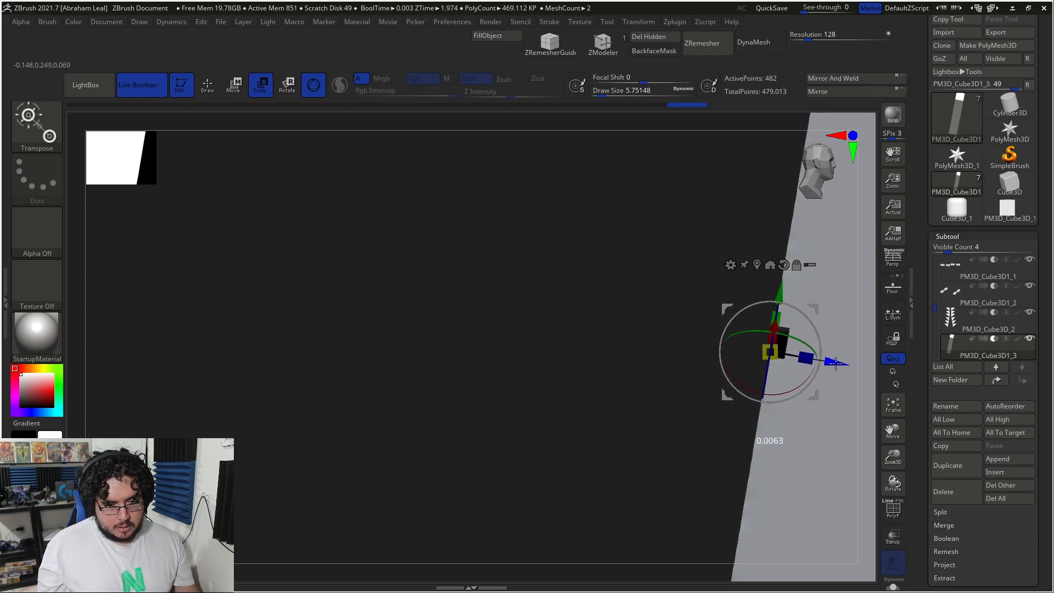
- Adjust the bar's depth along Z for a shallow cut and compare the groove with the reference
{"action": "key", "text": "alt+Tab"}
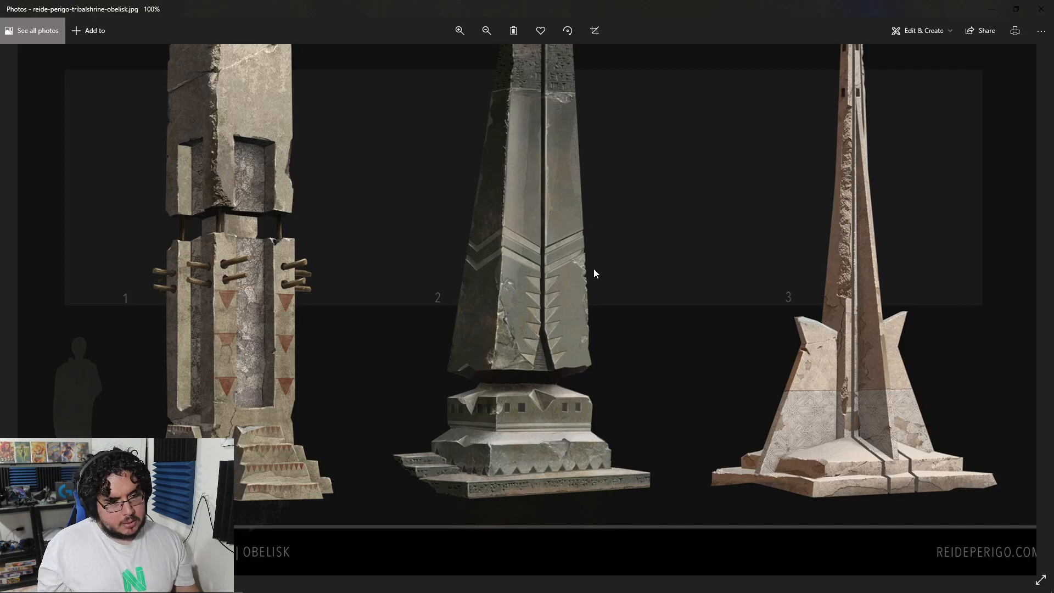
{"action": "key", "text": "alt+Tab"}
{"action": "left_click_drag", "start_coordinate": [840, 361], "coordinate": [831, 362]}
{"action": "mouse_move", "coordinate": [703, 360]}
{"action": "right_mouse_down"}
{"action": "mouse_move", "coordinate": [810, 391]}
{"action": "mouse_move", "coordinate": [821, 372]}
{"action": "mouse_move", "coordinate": [802, 354]}
{"action": "right_mouse_up"}
{"action": "key", "text": "q"}
{"action": "key", "text": "alt+Tab"}
{"action": "key", "text": "alt+Tab"}
{"action": "key", "text": "alt+Tab"}
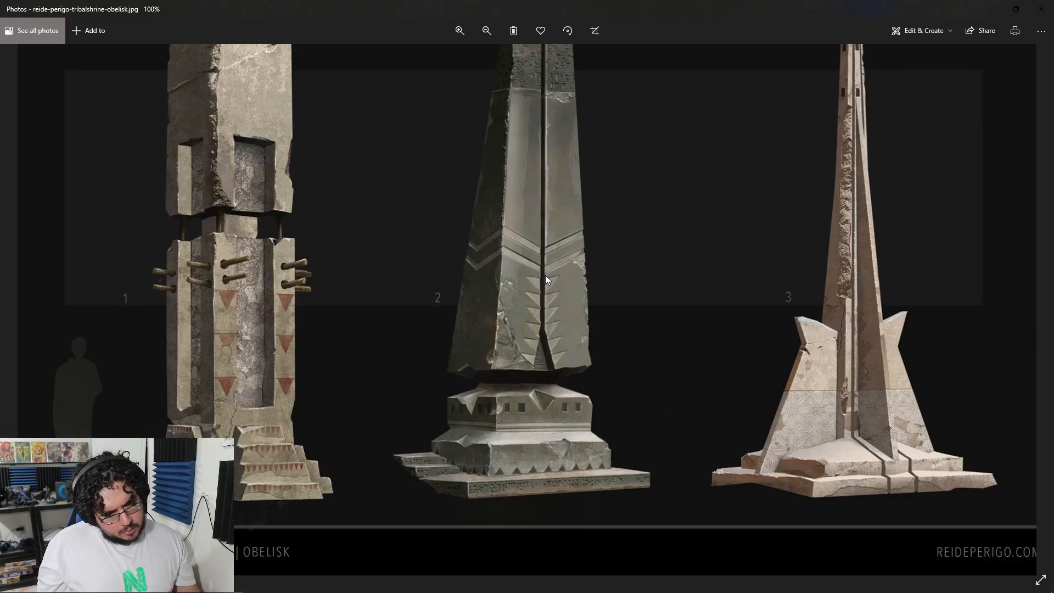
{"action": "key", "text": "alt+Tab"}
- Reset the gizmo's orientation and reposition the bar in height and depth so it cuts above the triangles
{"action": "key", "text": "w"}
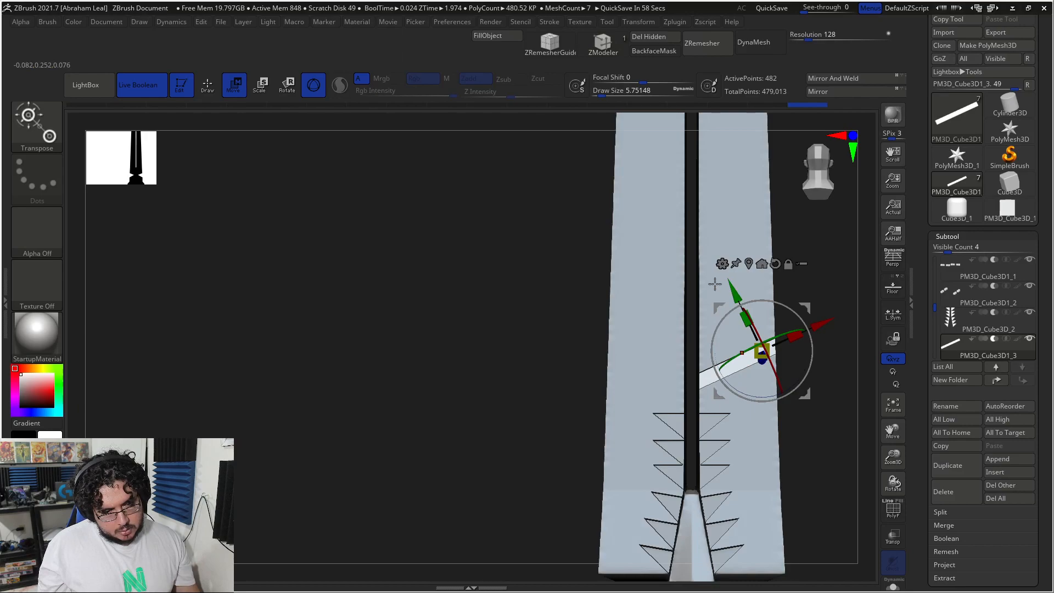
{"action": "right_click_drag", "start_coordinate": [835, 293], "coordinate": [726, 305]}
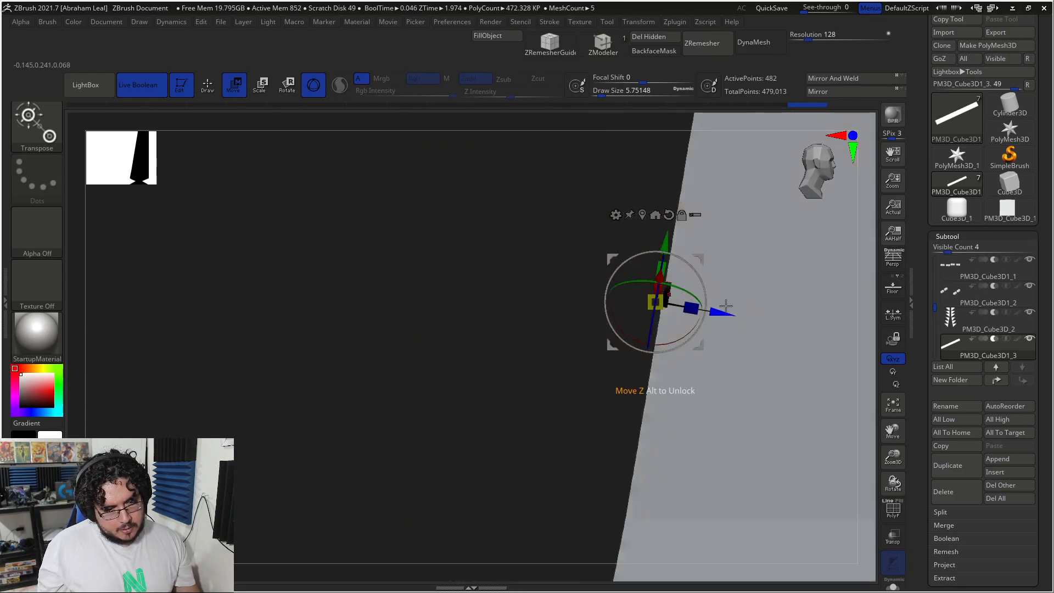
{"action": "left_click", "coordinate": [669, 215], "text": "alt"}
{"action": "left_click_drag", "start_coordinate": [656, 240], "coordinate": [656, 280]}
{"action": "left_click_drag", "start_coordinate": [723, 348], "coordinate": [715, 348]}
{"action": "right_click_drag", "start_coordinate": [562, 377], "coordinate": [609, 376]}
{"action": "left_click_drag", "start_coordinate": [649, 276], "coordinate": [648, 263]}
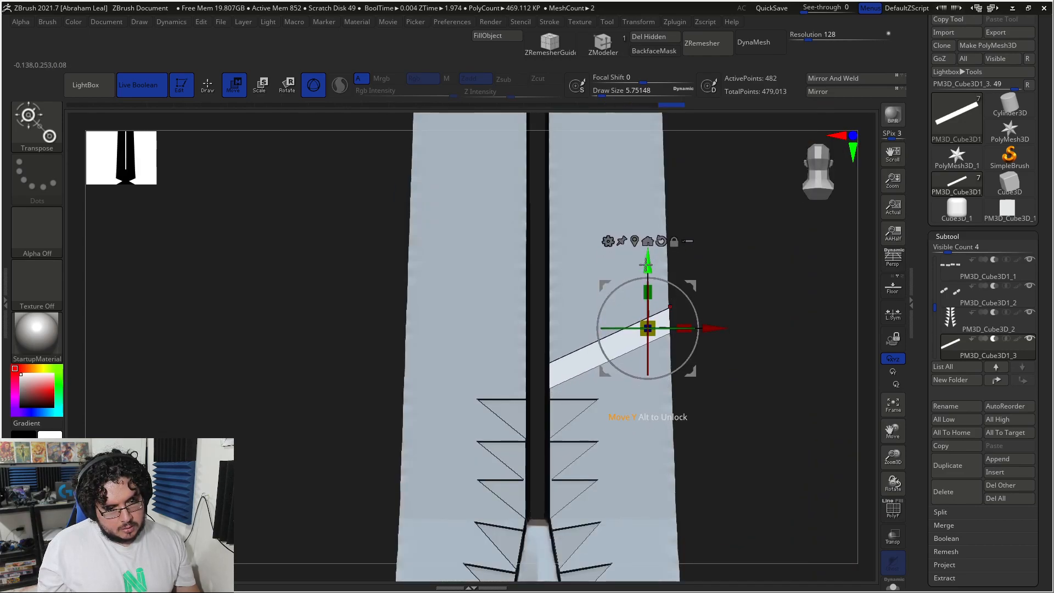
- Thin the diagonal bar slightly along Y and tilt the scaling axis to match the reference's band width
{"action": "key", "text": "alt+Tab"}
{"action": "key", "text": "alt+Tab"}
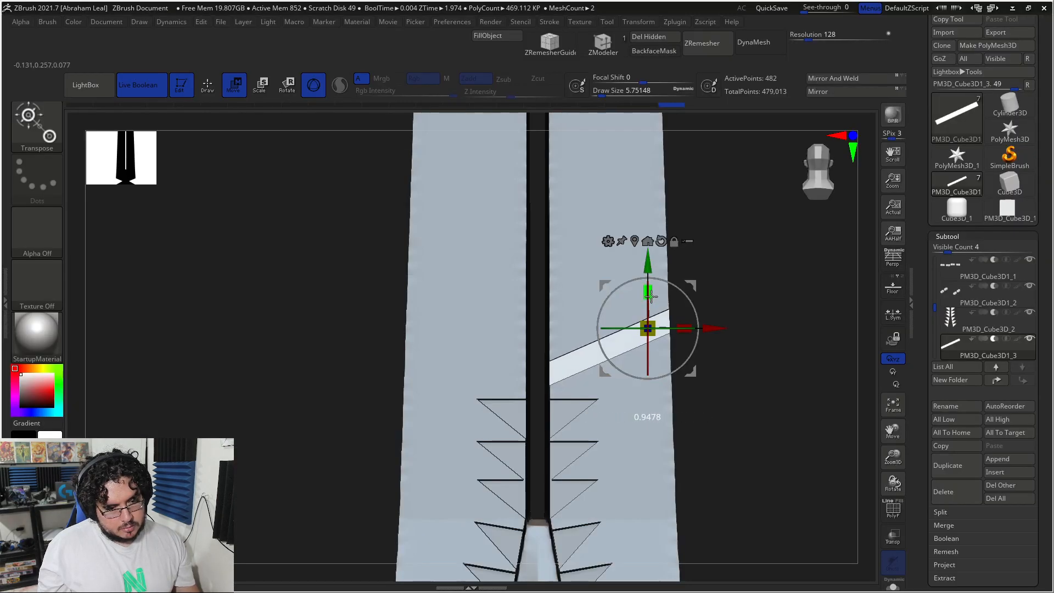
{"action": "key", "text": "alt+Tab"}
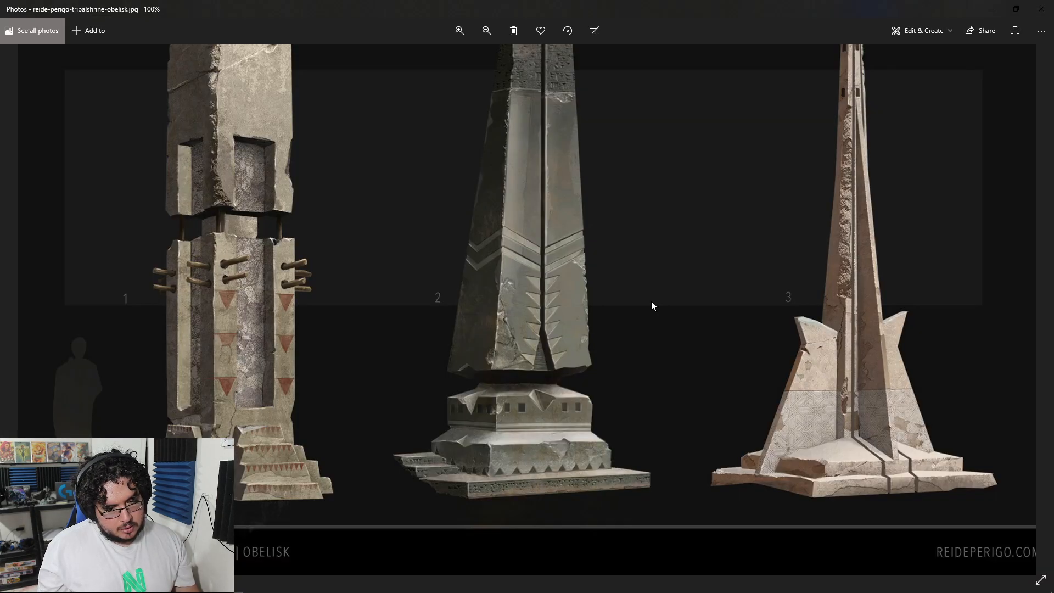
{"action": "key", "text": "alt+Tab"}
{"action": "left_click_drag", "start_coordinate": [651, 301], "coordinate": [661, 280]}
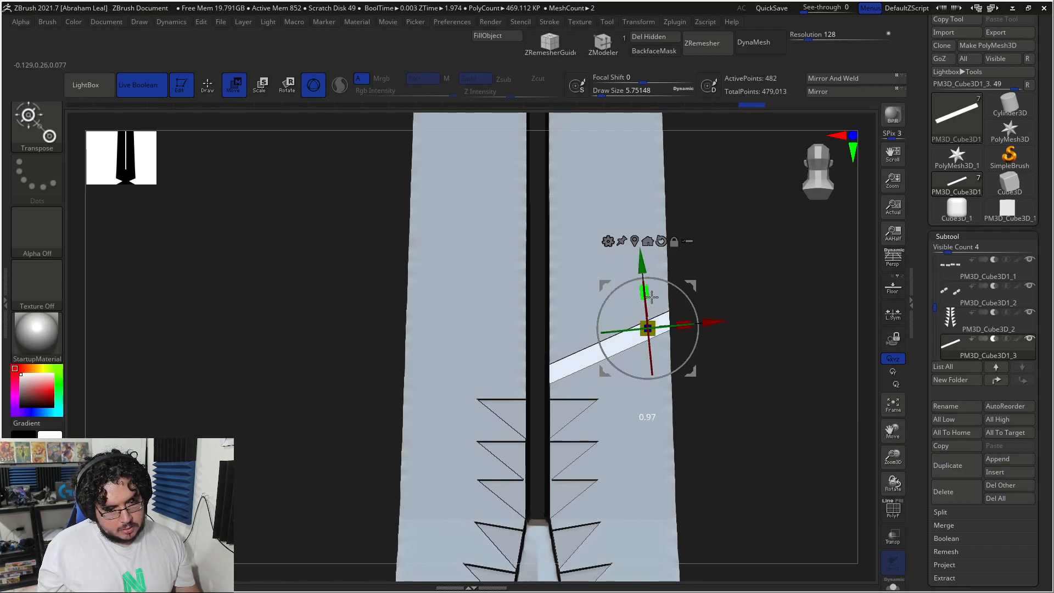
{"action": "key", "text": "alt+Tab"}
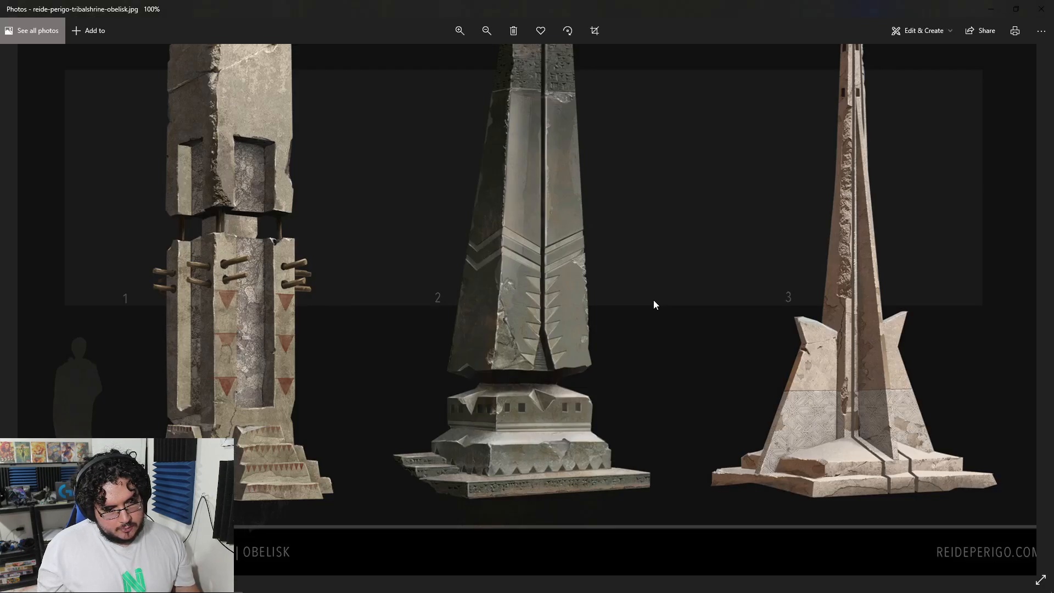
{"action": "key", "text": "alt+Tab"}
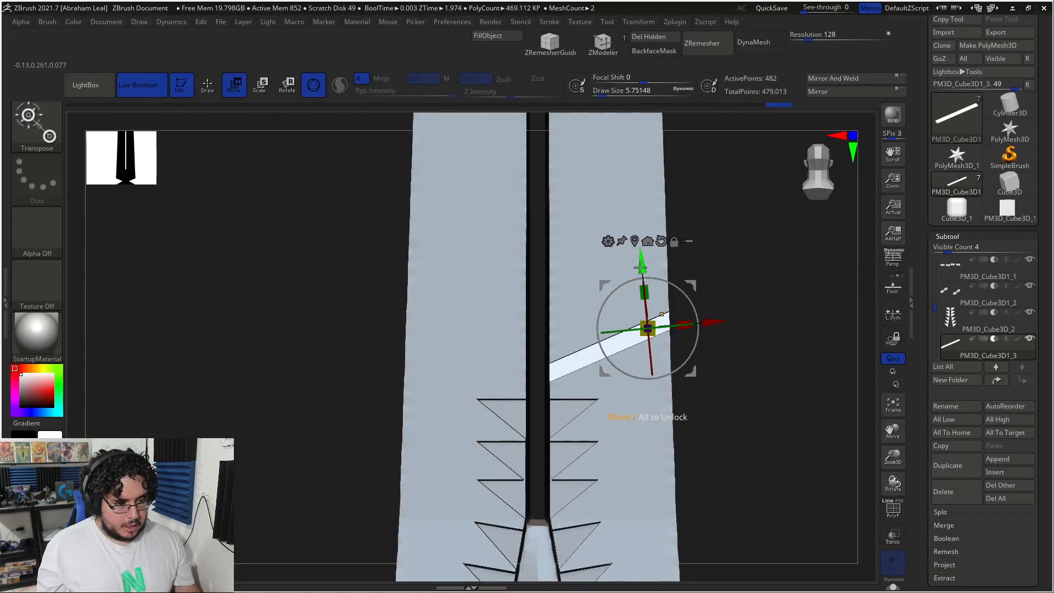
- Duplicate the diagonal bar upward within the same subtool to form a second parallel band
{"action": "left_click_drag", "start_coordinate": [639, 267], "coordinate": [634, 198], "text": "ctrl"}
{"action": "left_click_drag", "start_coordinate": [768, 277], "coordinate": [706, 238]}
{"action": "key", "text": "q"}
{"action": "left_click_drag", "start_coordinate": [527, 307], "coordinate": [631, 340]}
{"action": "key", "text": "w"}
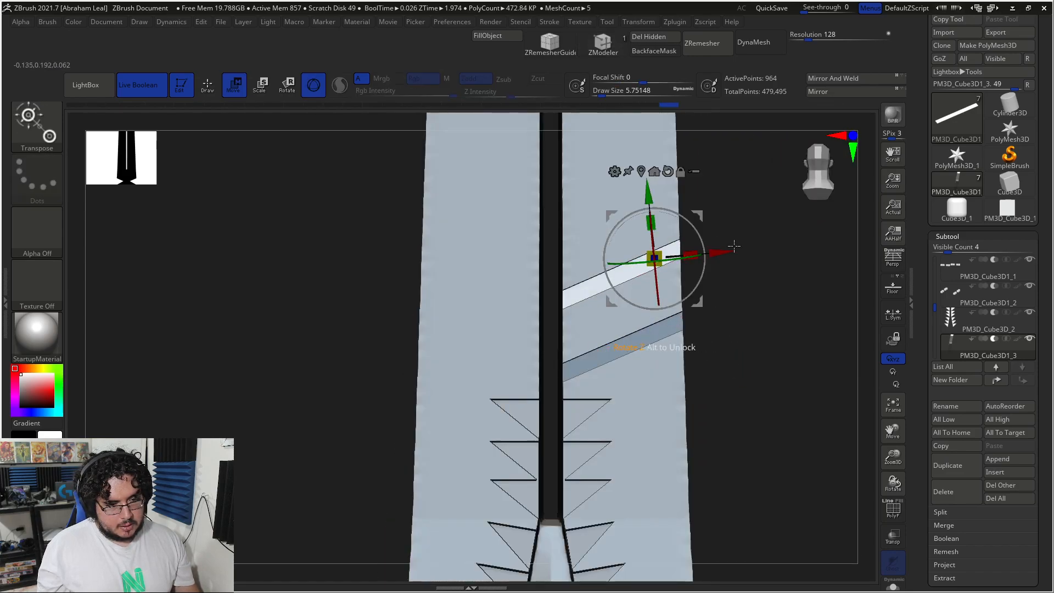
- Lower the upper bar closer to the first one and shift it along Z to follow the obelisk's sloped face
{"action": "right_click_drag", "start_coordinate": [656, 321], "coordinate": [736, 271]}
{"action": "key", "text": "alt+Tab"}
{"action": "key", "text": "alt+Tab"}
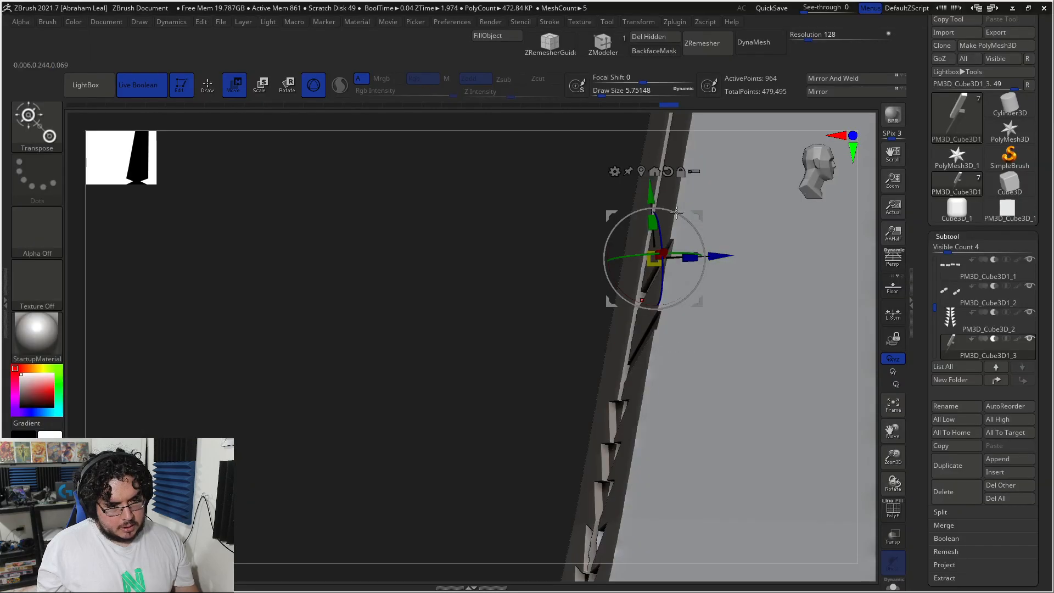
{"action": "left_click_drag", "start_coordinate": [652, 189], "coordinate": [653, 202]}
{"action": "left_click_drag", "start_coordinate": [522, 245], "coordinate": [567, 256], "text": "shift"}
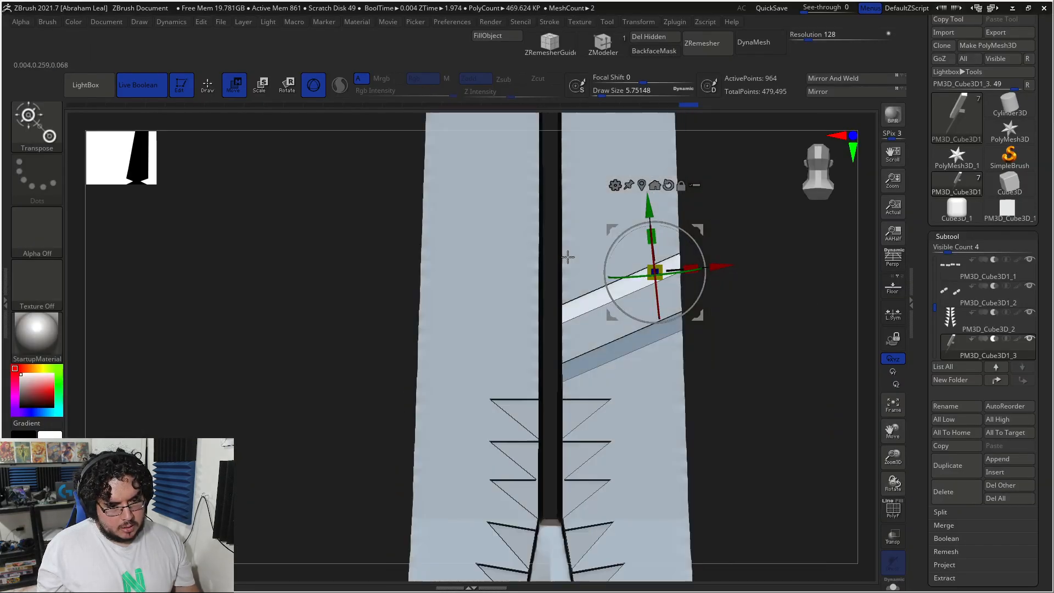
{"action": "left_click_drag", "start_coordinate": [770, 265], "coordinate": [656, 213]}
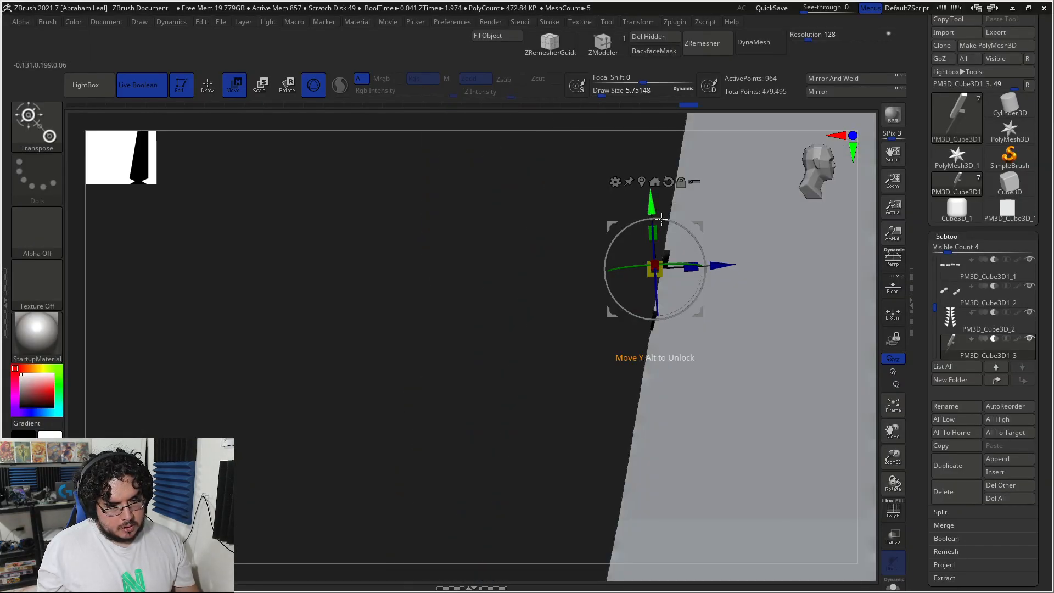
{"action": "left_click_drag", "start_coordinate": [722, 265], "coordinate": [717, 264]}
{"action": "mouse_move", "coordinate": [513, 277]}
{"action": "left_mouse_down"}
{"action": "mouse_move", "coordinate": [609, 315]}
{"action": "mouse_move", "coordinate": [713, 324]}
{"action": "left_mouse_up"}
- Narrow the upper bar to about 0.97 along Y and lower it slightly to match the reference's band spacing
{"action": "key", "text": "q"}
{"action": "key", "text": "alt+Tab"}
{"action": "key", "text": "alt+Tab"}
{"action": "key", "text": "w"}
{"action": "left_click_drag", "start_coordinate": [650, 201], "coordinate": [651, 208]}
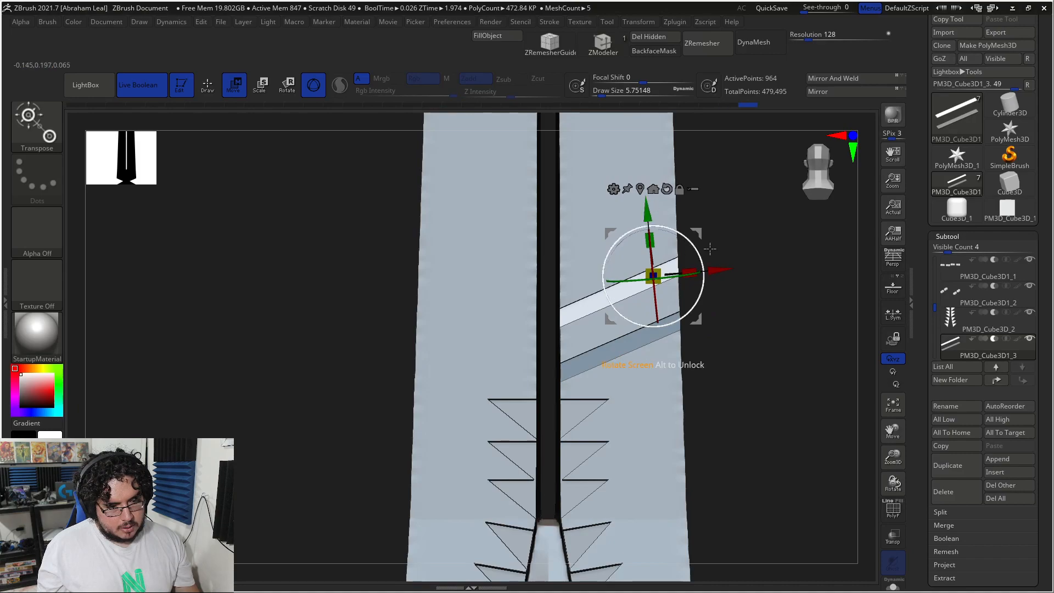
{"action": "key", "text": "alt+Tab"}
{"action": "key", "text": "alt+Tab"}
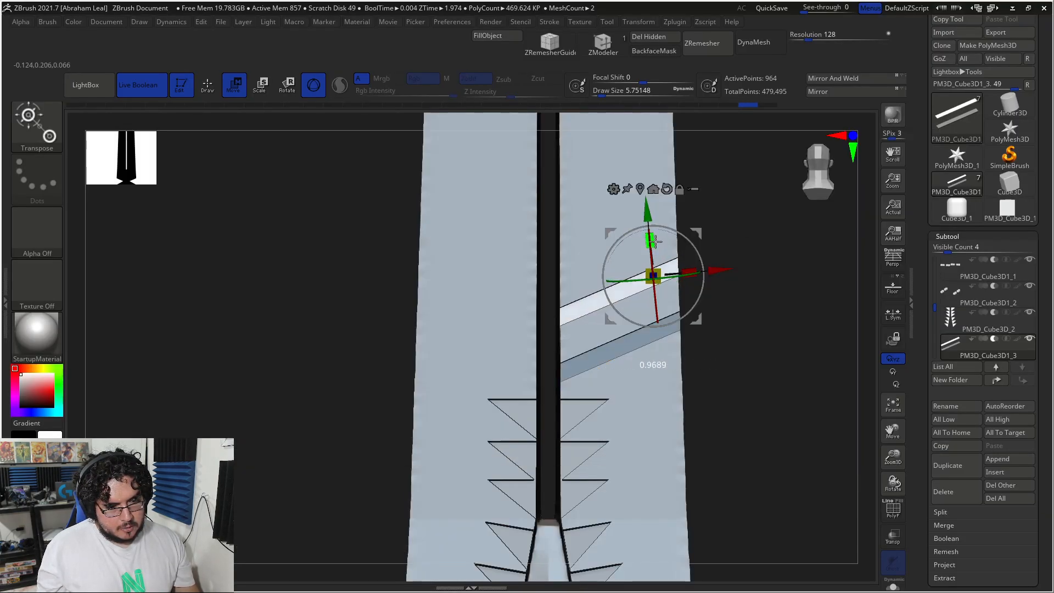
{"action": "left_click_drag", "start_coordinate": [683, 242], "coordinate": [653, 226]}
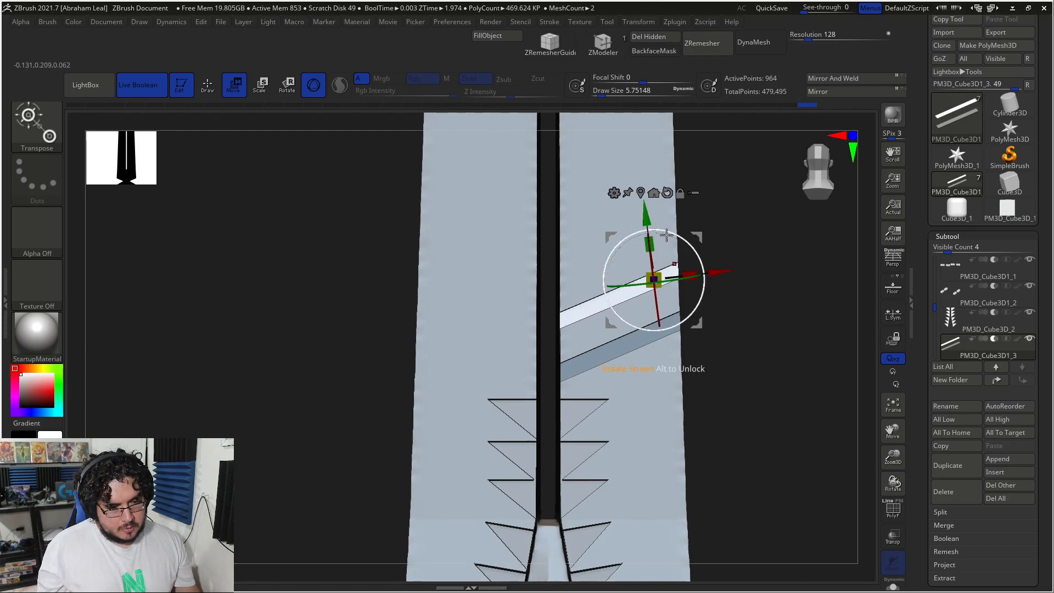
{"action": "key", "text": "alt+Tab"}
{"action": "key", "text": "alt+Tab"}
- Clear the mask and mirror both bars across the X axis with SubTool Master, merging them into one subtool
{"action": "left_click_drag", "start_coordinate": [743, 291], "coordinate": [713, 366]}
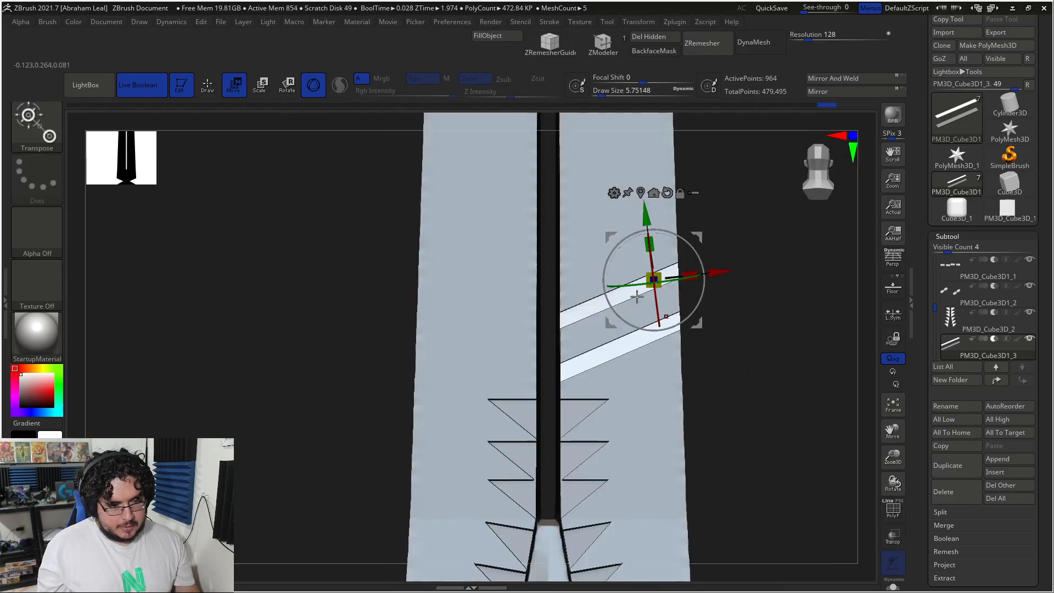
{"action": "left_click", "coordinate": [642, 22]}
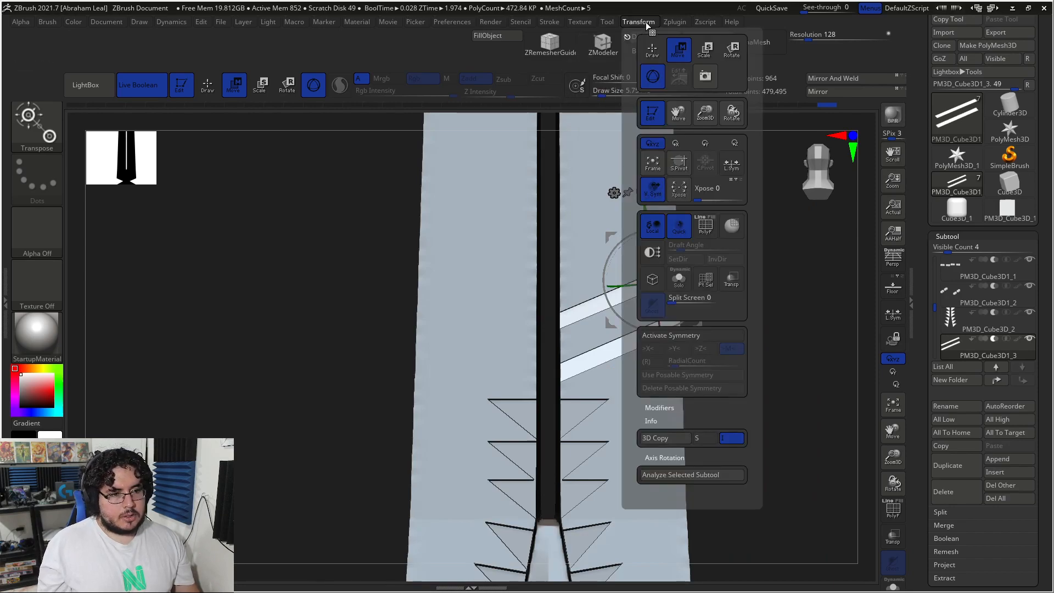
{"action": "left_click", "coordinate": [675, 22]}
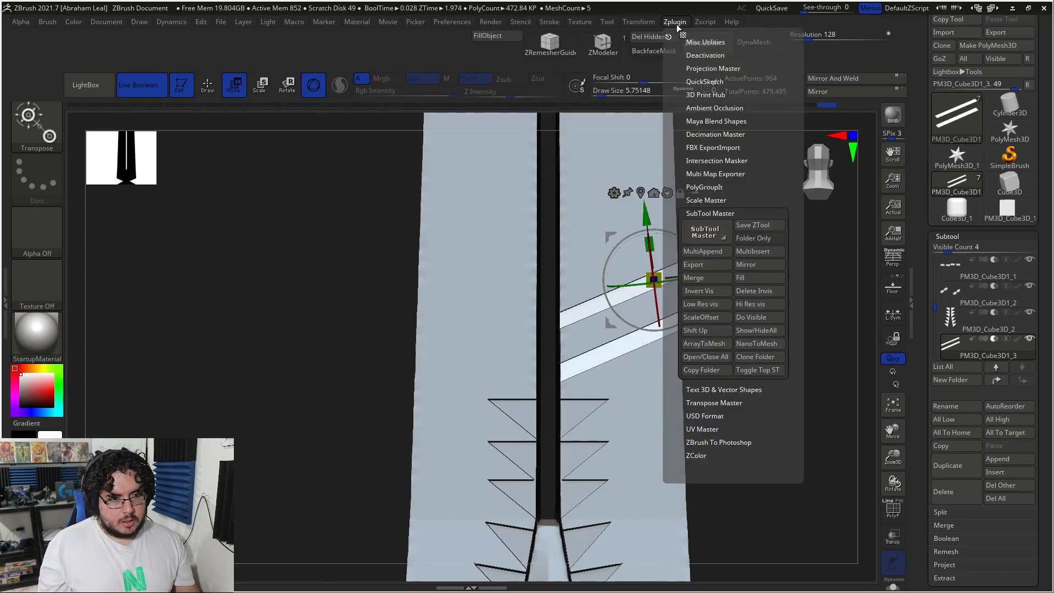
{"action": "left_click", "coordinate": [746, 264]}
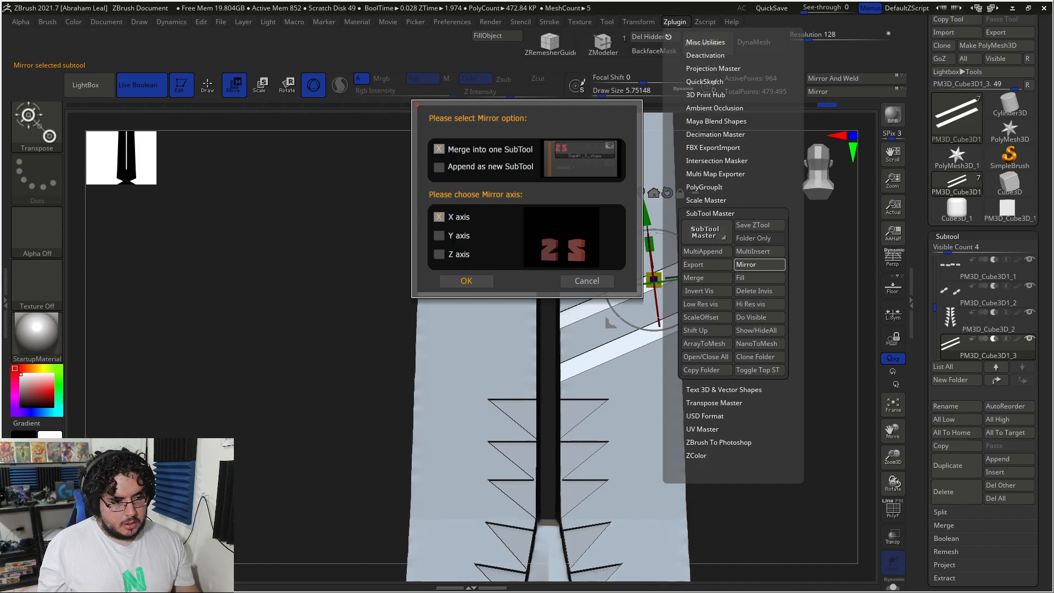
{"action": "left_click", "coordinate": [466, 282]}
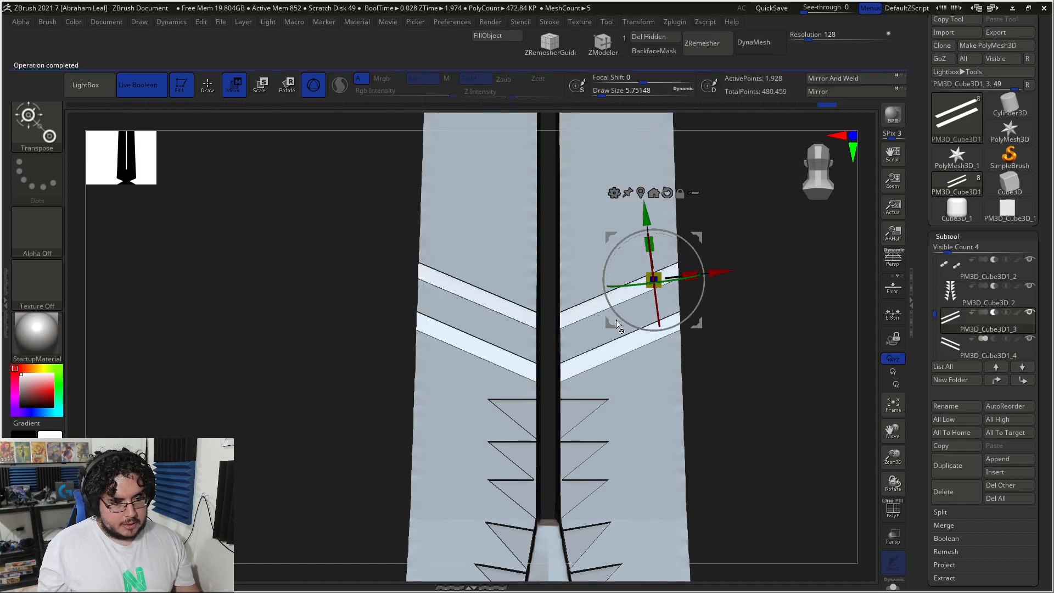
- Duplicate the chevron bands along Z to the obelisk's opposite vertical face and rotate the copy to match that face's angle
{"action": "left_click_drag", "start_coordinate": [748, 367], "coordinate": [679, 291]}
{"action": "left_click_drag", "start_coordinate": [484, 331], "coordinate": [433, 324]}
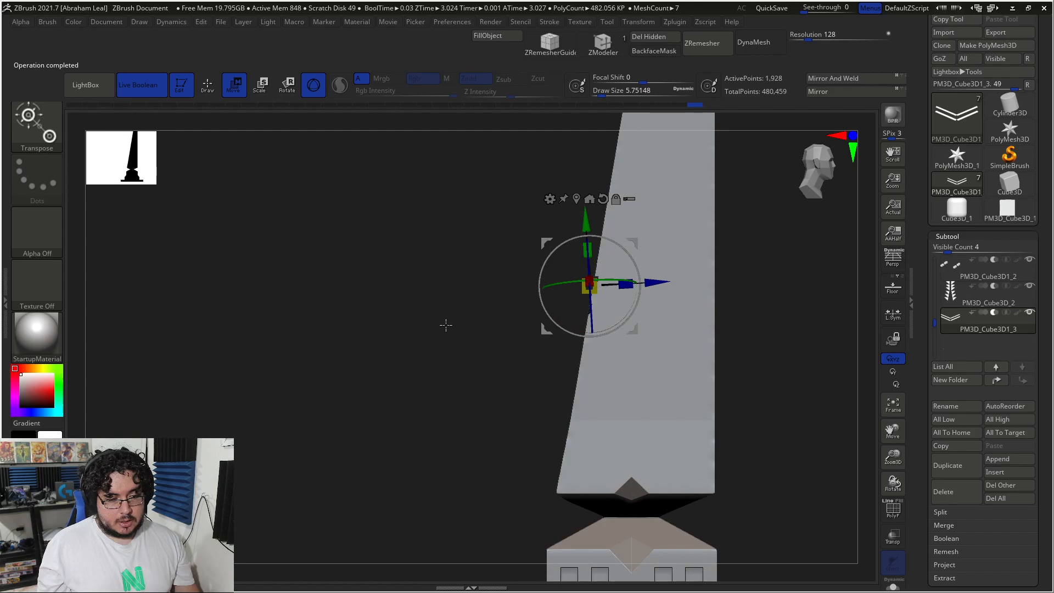
{"action": "left_click_drag", "start_coordinate": [658, 283], "coordinate": [765, 282], "text": "ctrl"}
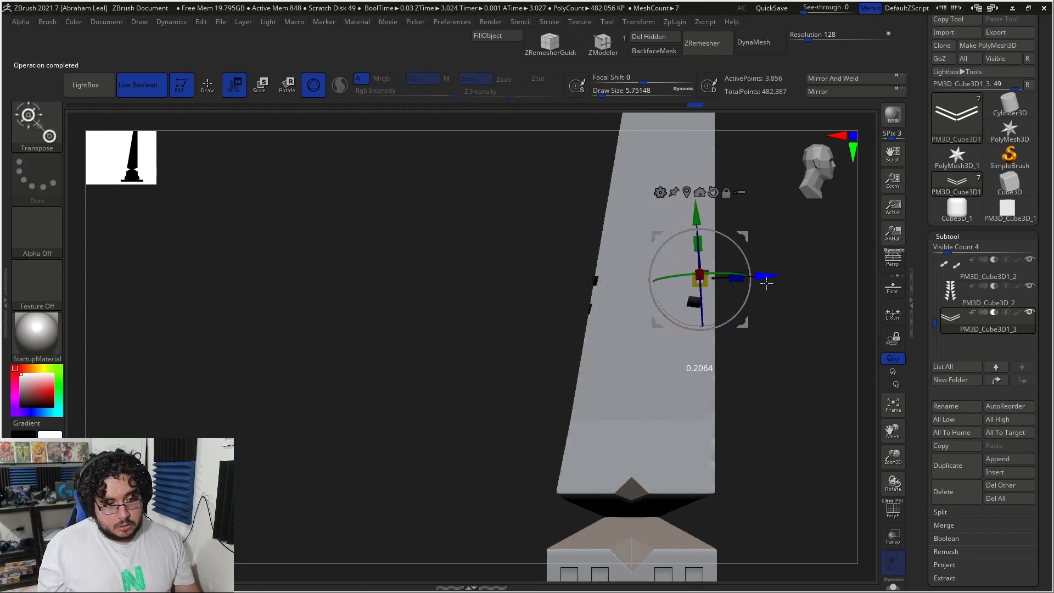
{"action": "left_click_drag", "start_coordinate": [837, 308], "coordinate": [737, 360], "text": "alt"}
{"action": "left_click_drag", "start_coordinate": [657, 254], "coordinate": [648, 244]}
{"action": "left_click_drag", "start_coordinate": [674, 252], "coordinate": [670, 254]}
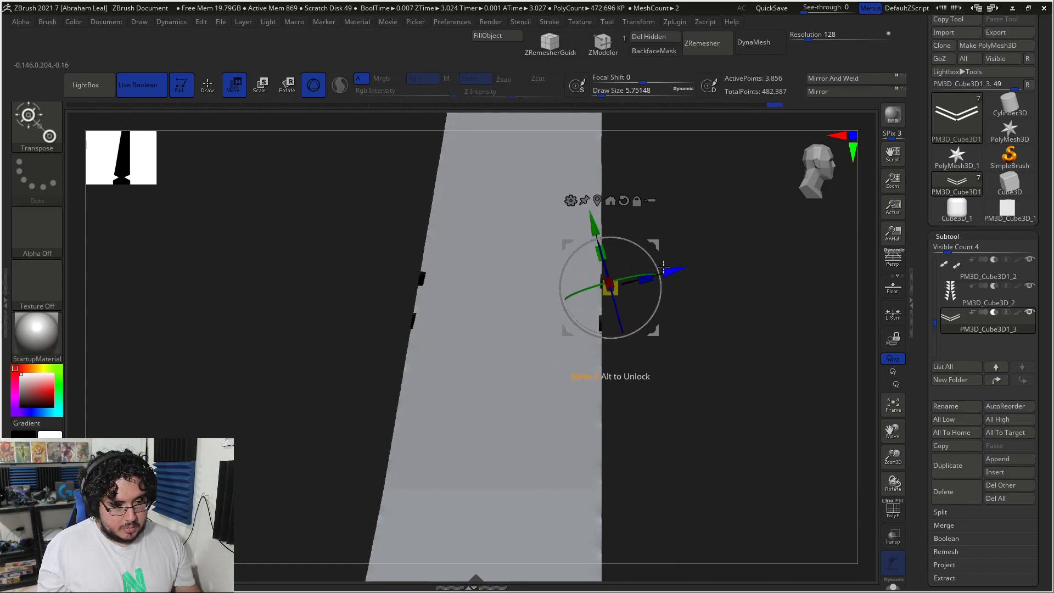
- Fine-tune the copied bands' placement on the vertical face and check both chevron sets around the obelisk
{"action": "left_click_drag", "start_coordinate": [736, 306], "coordinate": [493, 346]}
{"action": "left_click_drag", "start_coordinate": [516, 279], "coordinate": [525, 280]}
{"action": "key", "text": "ctrl+z"}
{"action": "left_click_drag", "start_coordinate": [452, 301], "coordinate": [530, 307]}
{"action": "left_click_drag", "start_coordinate": [582, 224], "coordinate": [581, 225]}
{"action": "key", "text": "q"}
{"action": "left_click_drag", "start_coordinate": [678, 293], "coordinate": [631, 297]}
{"action": "left_click_drag", "start_coordinate": [466, 322], "coordinate": [514, 280], "text": "alt"}
{"action": "left_click_drag", "start_coordinate": [774, 308], "coordinate": [667, 340], "text": "shift"}
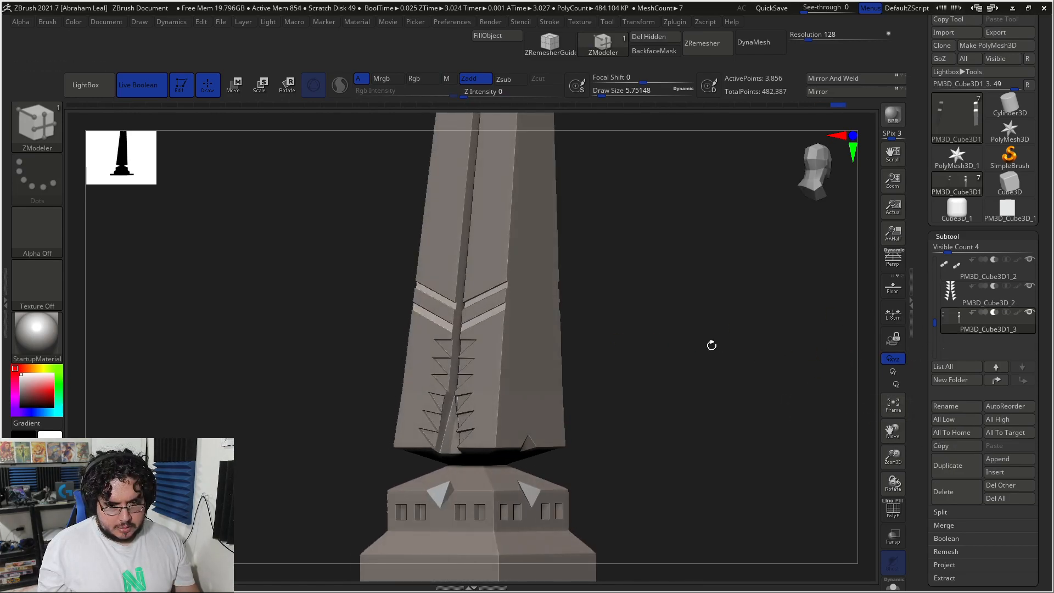
{"action": "mouse_move", "coordinate": [663, 354]}
{"action": "left_mouse_down"}
{"action": "mouse_move", "coordinate": [656, 410]}
{"action": "mouse_move", "coordinate": [661, 336]}
{"action": "left_mouse_up"}
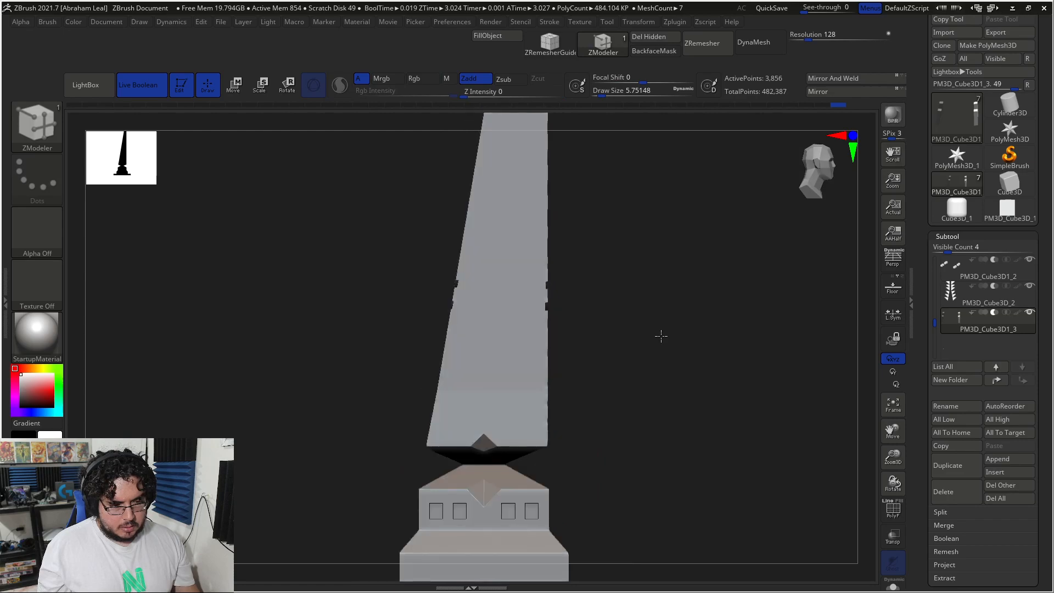
- Duplicate the chevron band subtool and try deleting all but one face's bars from the copy
{"action": "left_click", "coordinate": [958, 464]}
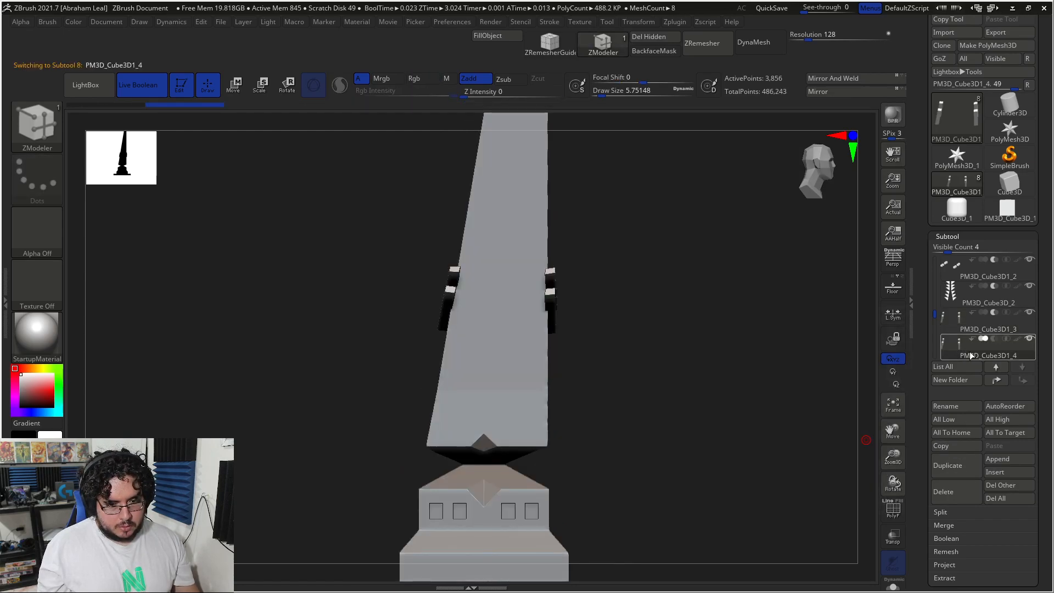
{"action": "left_click", "coordinate": [892, 583]}
{"action": "left_click_drag", "start_coordinate": [686, 207], "coordinate": [571, 389], "text": "ctrl+shift"}
{"action": "left_click", "coordinate": [658, 37]}
{"action": "left_click_drag", "start_coordinate": [571, 257], "coordinate": [777, 392]}
{"action": "left_click", "coordinate": [892, 583]}
{"action": "left_click_drag", "start_coordinate": [776, 499], "coordinate": [538, 346]}
{"action": "key", "text": "w"}
{"action": "left_click_drag", "start_coordinate": [662, 265], "coordinate": [690, 329], "text": "alt"}
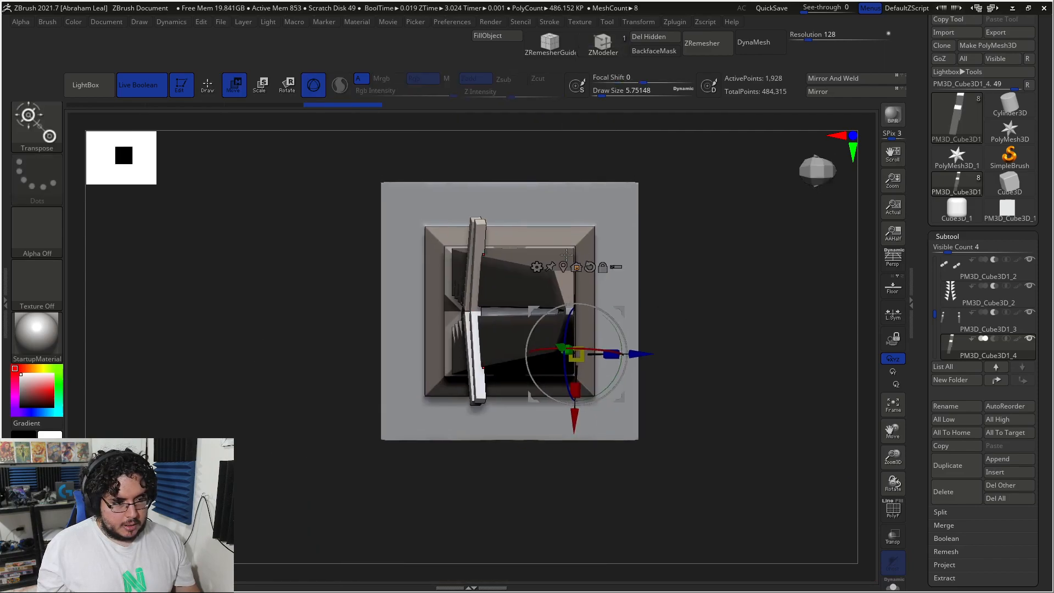
{"action": "key", "text": "ctrl+z"}
{"action": "key", "text": "ctrl+z"}
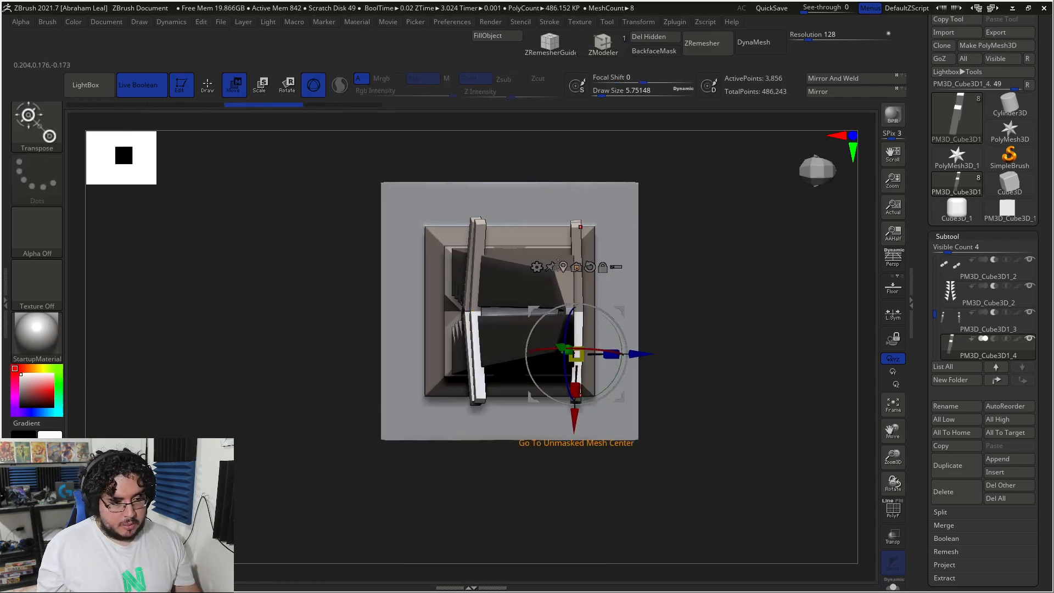
- Centre the gizmo on the duplicated bands and try rotating them about the vertical axis toward the obelisk's side faces
{"action": "left_click", "coordinate": [562, 267]}
{"action": "left_click", "coordinate": [536, 271], "text": "alt"}
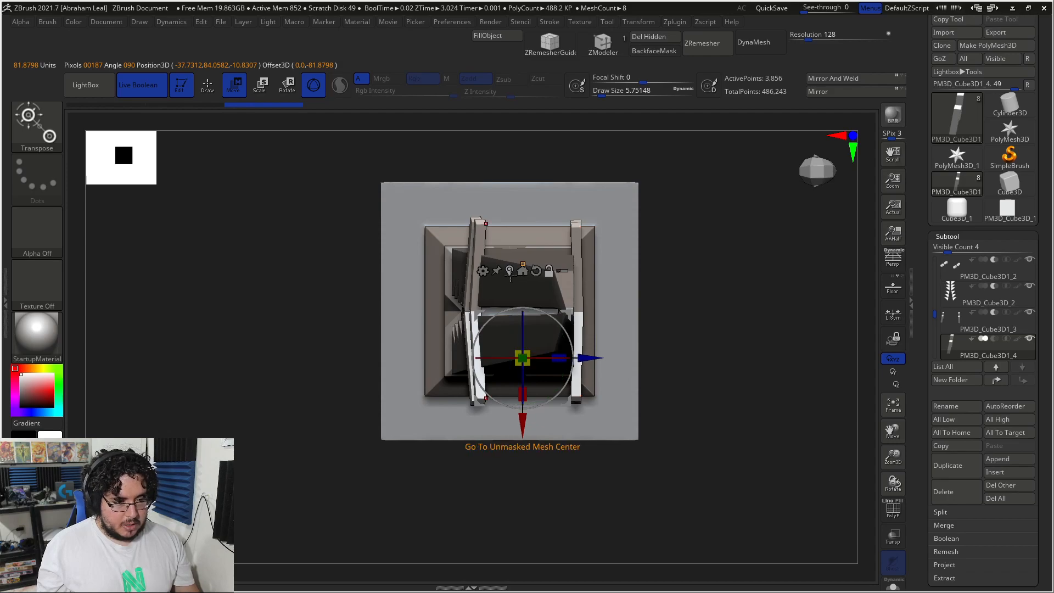
{"action": "left_click", "coordinate": [510, 273], "text": "alt"}
{"action": "left_click_drag", "start_coordinate": [552, 286], "coordinate": [580, 232]}
{"action": "key", "text": "ctrl+z"}
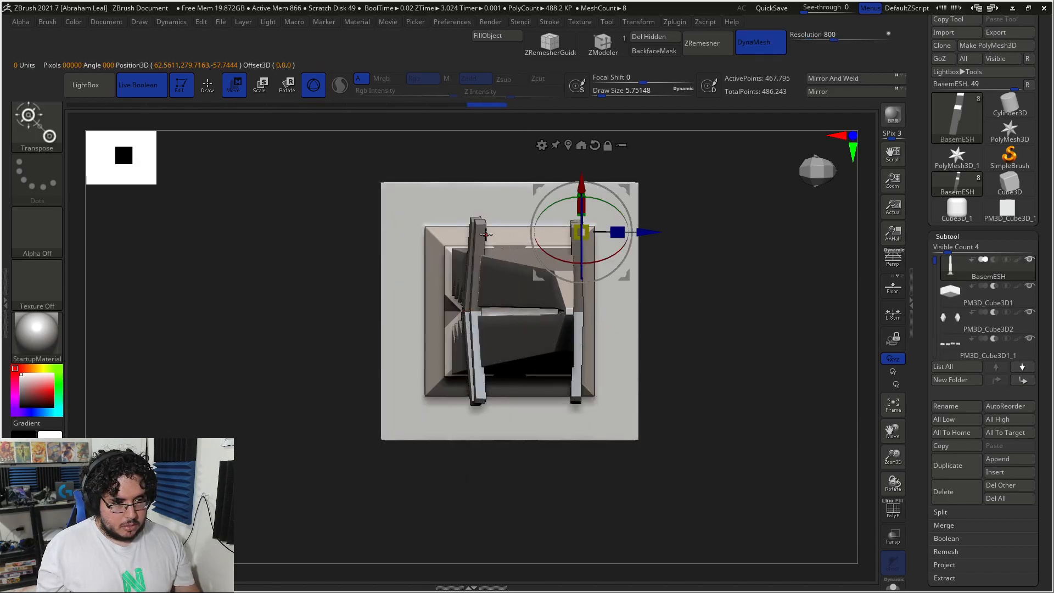
{"action": "left_click", "coordinate": [481, 233], "text": "alt"}
{"action": "left_click_drag", "start_coordinate": [556, 324], "coordinate": [607, 245]}
{"action": "key", "text": "ctrl+z"}
{"action": "mouse_move", "coordinate": [547, 221]}
{"action": "left_mouse_down"}
{"action": "mouse_move", "coordinate": [513, 214]}
{"action": "mouse_move", "coordinate": [544, 220]}
{"action": "left_mouse_up"}
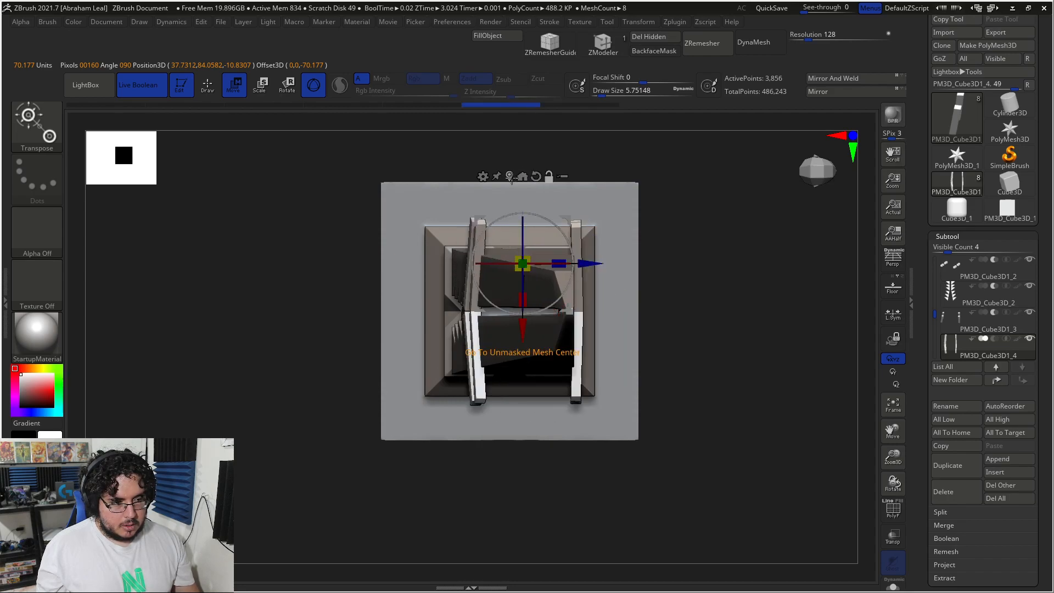
{"action": "left_click", "coordinate": [510, 176], "text": "alt"}
{"action": "left_click_drag", "start_coordinate": [550, 268], "coordinate": [470, 275]}
{"action": "left_click_drag", "start_coordinate": [715, 297], "coordinate": [718, 348]}
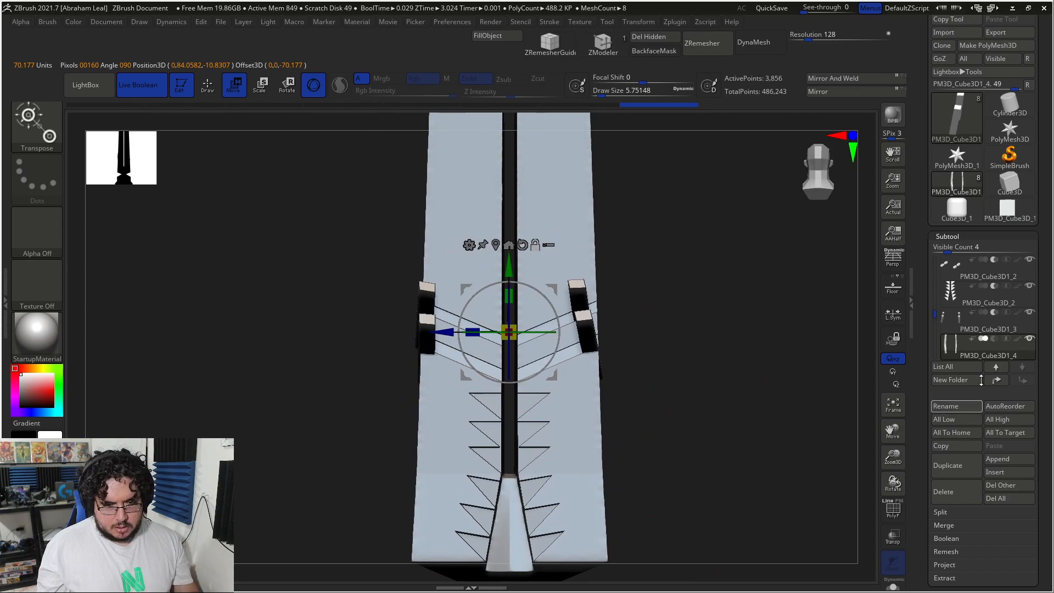
- Set the rotated bands to subtract from the obelisk and shift them along their Z axis
{"action": "left_click", "coordinate": [990, 339]}
{"action": "left_click_drag", "start_coordinate": [695, 340], "coordinate": [673, 366]}
{"action": "left_click_drag", "start_coordinate": [479, 328], "coordinate": [434, 329]}
{"action": "left_click_drag", "start_coordinate": [708, 299], "coordinate": [833, 285]}
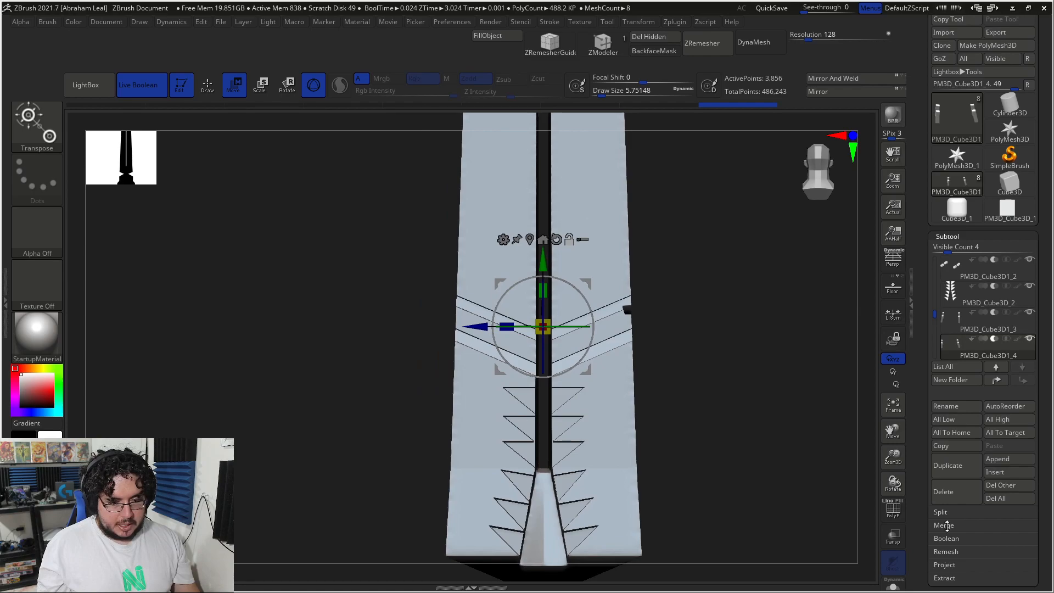
- Delete the bars on one side of the rotated copy and centre the gizmo on the remaining ones
{"action": "left_click", "coordinate": [980, 338]}
{"action": "left_click_drag", "start_coordinate": [320, 198], "coordinate": [492, 425], "text": "ctrl+alt+shift"}
{"action": "left_click", "coordinate": [650, 41]}
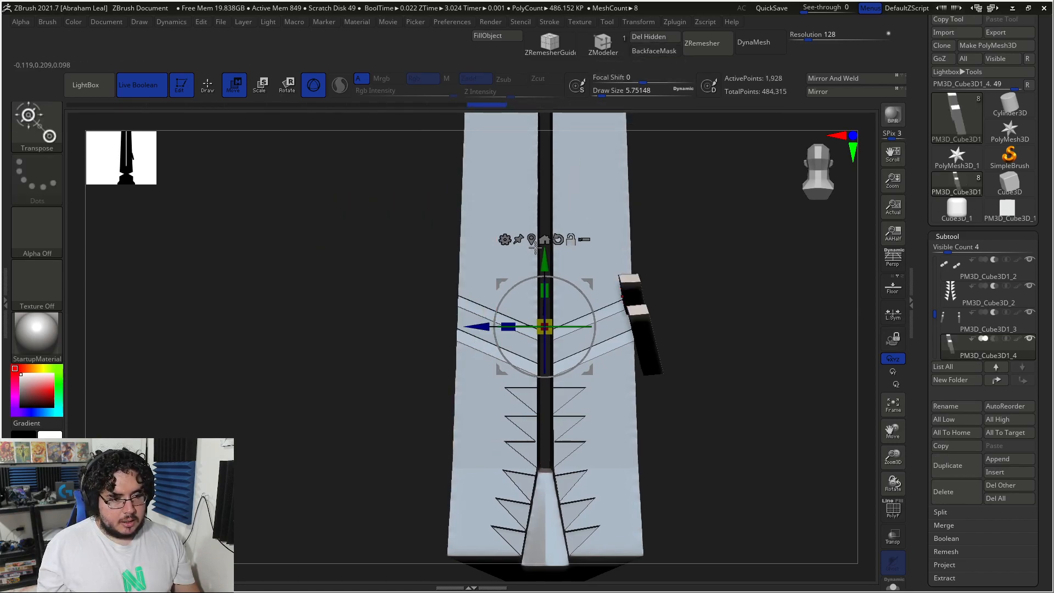
{"action": "left_click", "coordinate": [531, 239]}
- Turn and move the remaining bars onto the obelisk's side face and set them to subtract as chevron cuts
{"action": "left_click_drag", "start_coordinate": [780, 306], "coordinate": [708, 324]}
{"action": "left_click_drag", "start_coordinate": [829, 376], "coordinate": [663, 308]}
{"action": "left_click_drag", "start_coordinate": [610, 279], "coordinate": [599, 283]}
{"action": "left_click_drag", "start_coordinate": [701, 305], "coordinate": [704, 307]}
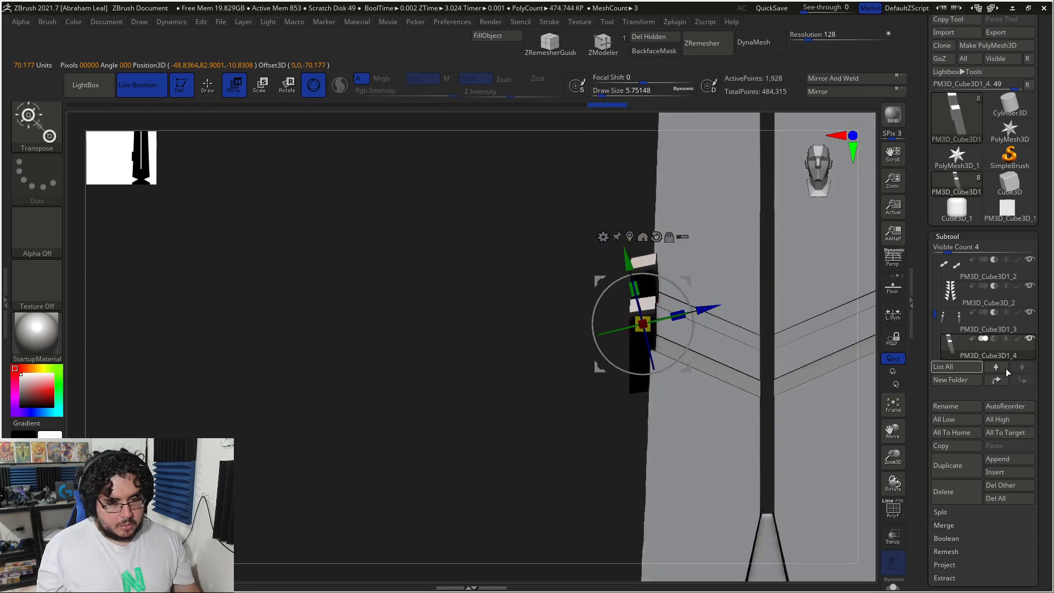
{"action": "left_click_drag", "start_coordinate": [572, 327], "coordinate": [736, 358]}
{"action": "left_click_drag", "start_coordinate": [707, 324], "coordinate": [662, 327]}
{"action": "left_click_drag", "start_coordinate": [828, 326], "coordinate": [815, 351]}
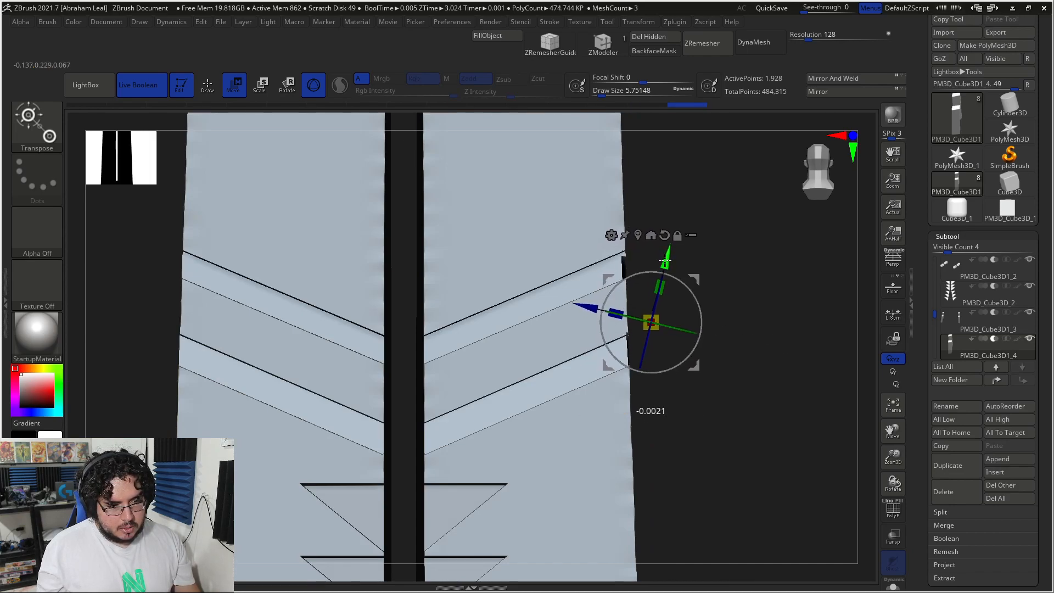
{"action": "left_click_drag", "start_coordinate": [729, 278], "coordinate": [711, 281]}
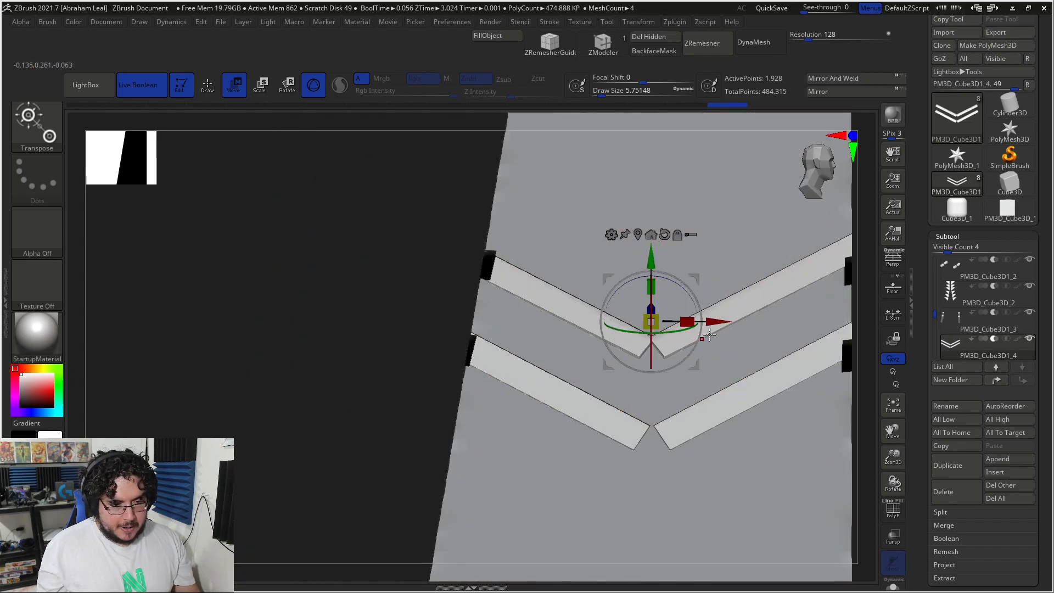
- Try stretching the side-face chevrons along X and adjusting them to meet the bands on the neighbouring faces
{"action": "left_click_drag", "start_coordinate": [333, 299], "coordinate": [251, 318], "text": "alt"}
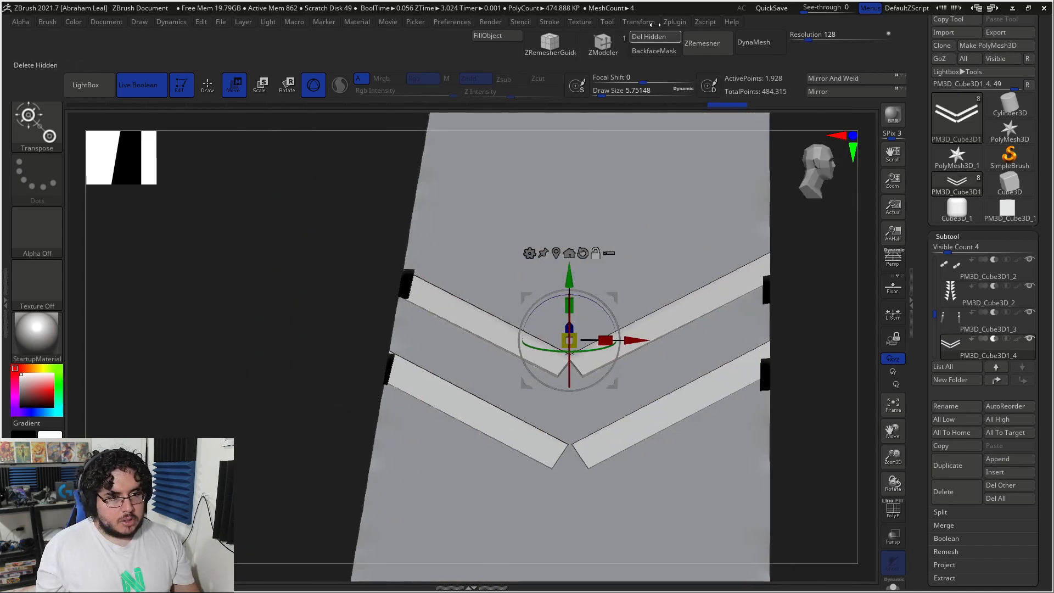
{"action": "left_click_drag", "start_coordinate": [605, 341], "coordinate": [658, 341]}
{"action": "left_click_drag", "start_coordinate": [572, 284], "coordinate": [584, 270]}
{"action": "left_click_drag", "start_coordinate": [833, 294], "coordinate": [624, 311]}
{"action": "left_click_drag", "start_coordinate": [576, 266], "coordinate": [577, 254]}
{"action": "key", "text": "ctrl+z"}
- Inspect the chevron alignment at the obelisk's corners and undo the stretching of the side-face bands
{"action": "key", "text": "q"}
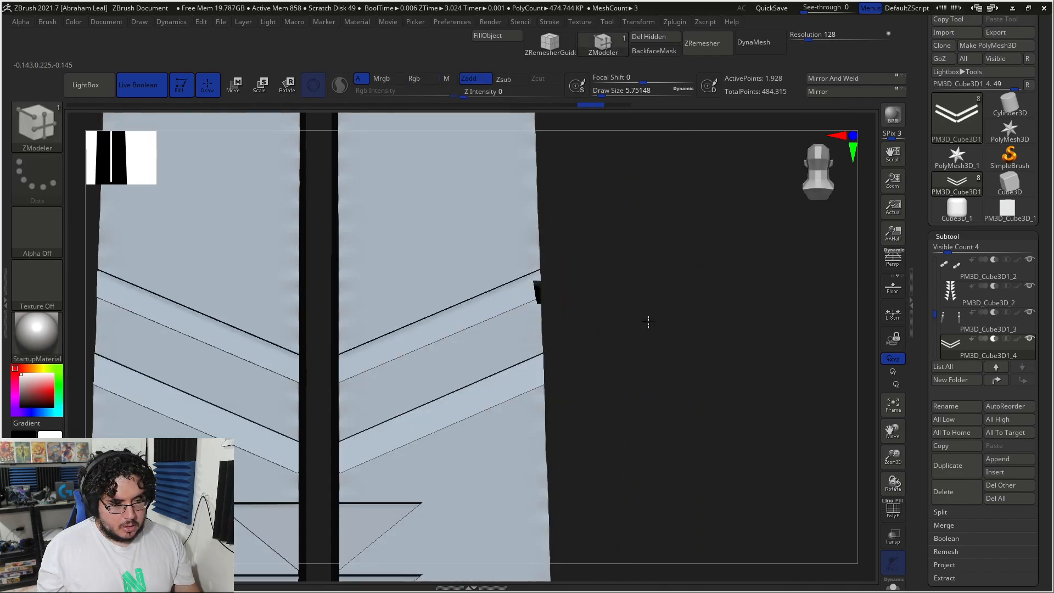
{"action": "left_click_drag", "start_coordinate": [648, 320], "coordinate": [549, 317]}
{"action": "key", "text": "ctrl+z"}
{"action": "key", "text": "ctrl+z"}
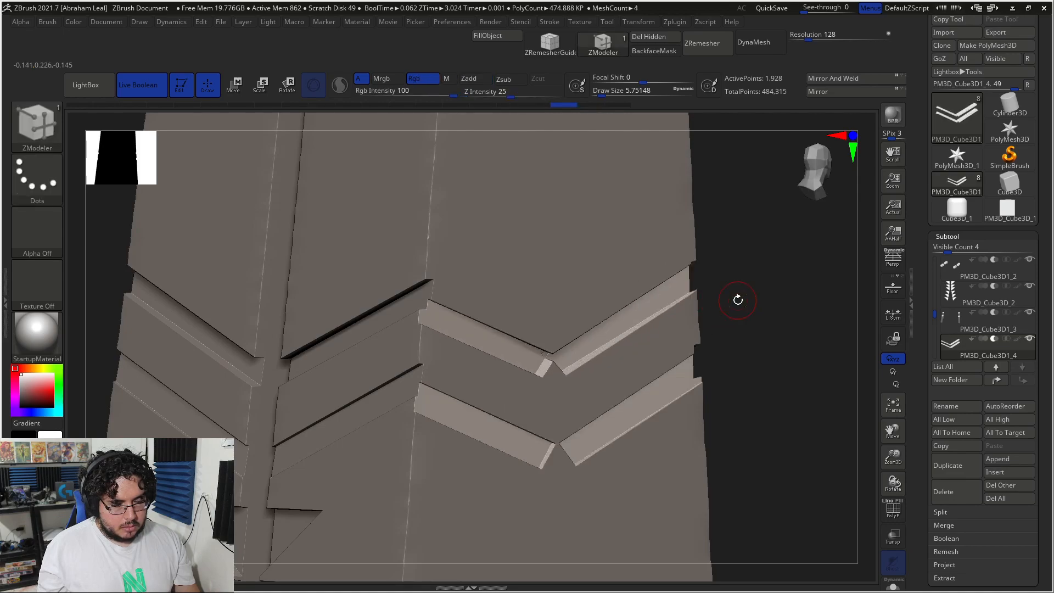
{"action": "mouse_move", "coordinate": [753, 301]}
{"action": "left_mouse_down"}
{"action": "mouse_move", "coordinate": [772, 301]}
{"action": "mouse_move", "coordinate": [688, 313]}
{"action": "mouse_move", "coordinate": [701, 330]}
{"action": "left_mouse_up"}
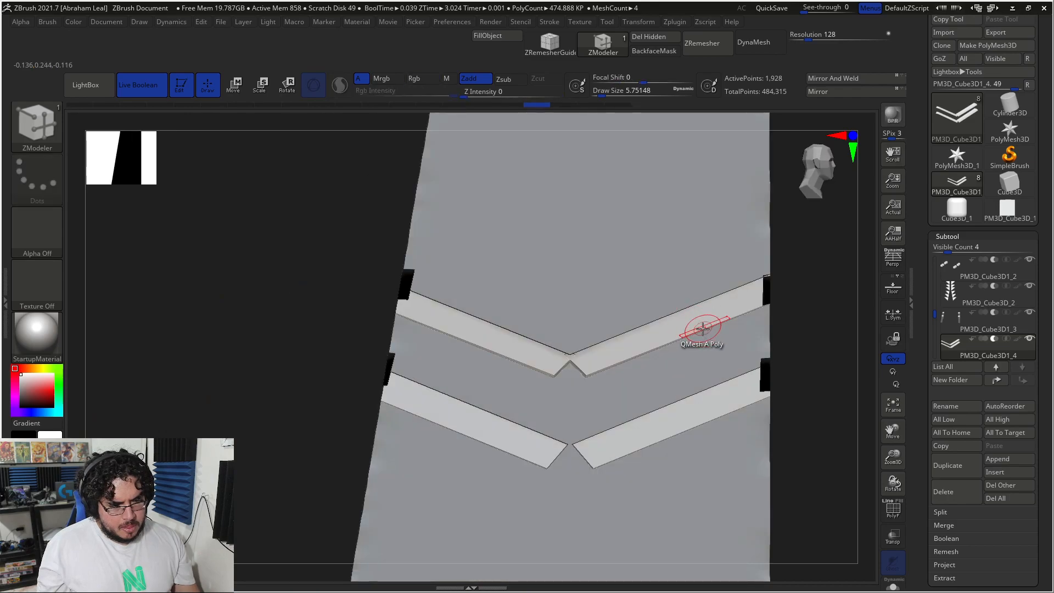
{"action": "key", "text": "ctrl+z"}
{"action": "key", "text": "ctrl+z"}
{"action": "key", "text": "ctrl+z"}
{"action": "key", "text": "ctrl+z"}
- Delete the duplicated side-face band subtool
{"action": "left_click_drag", "start_coordinate": [334, 343], "coordinate": [679, 308]}
{"action": "key", "text": "w"}
{"action": "left_click_drag", "start_coordinate": [572, 284], "coordinate": [586, 268]}
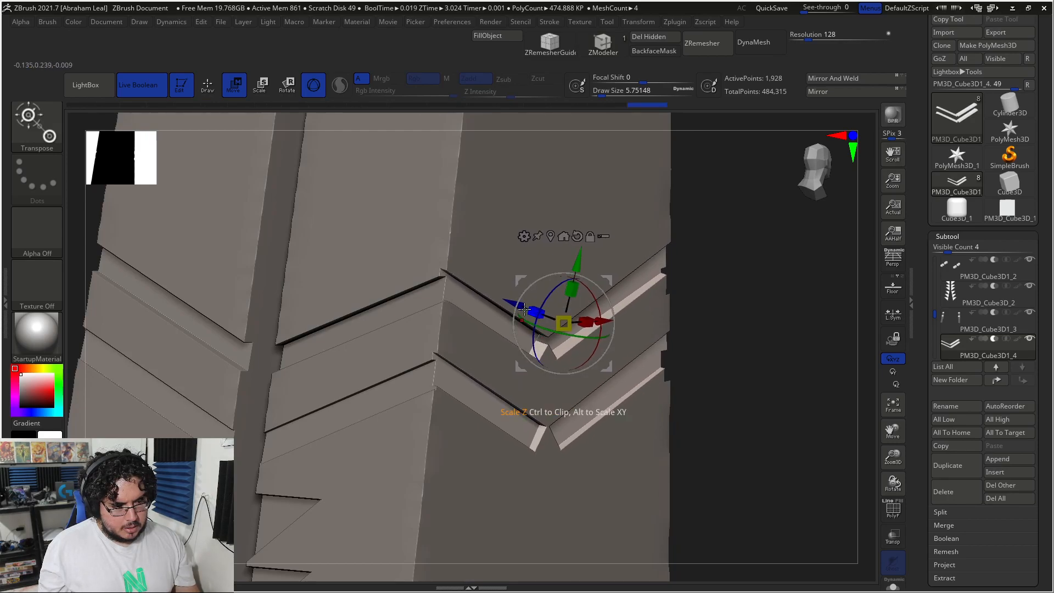
{"action": "left_click_drag", "start_coordinate": [702, 316], "coordinate": [672, 319], "text": "shift"}
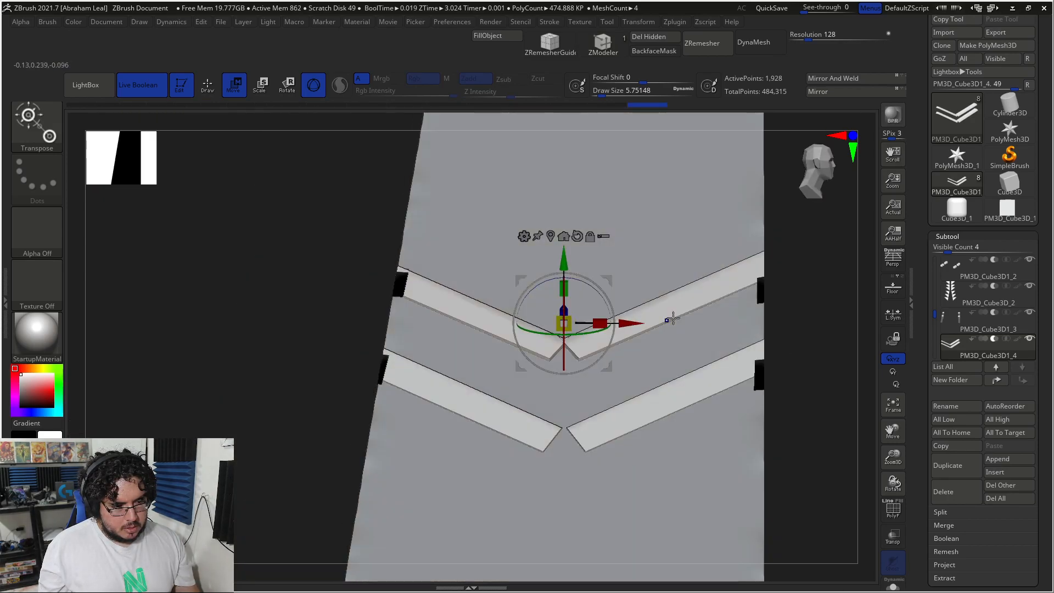
{"action": "left_click", "coordinate": [955, 492]}
{"action": "left_click", "coordinate": [850, 522]}
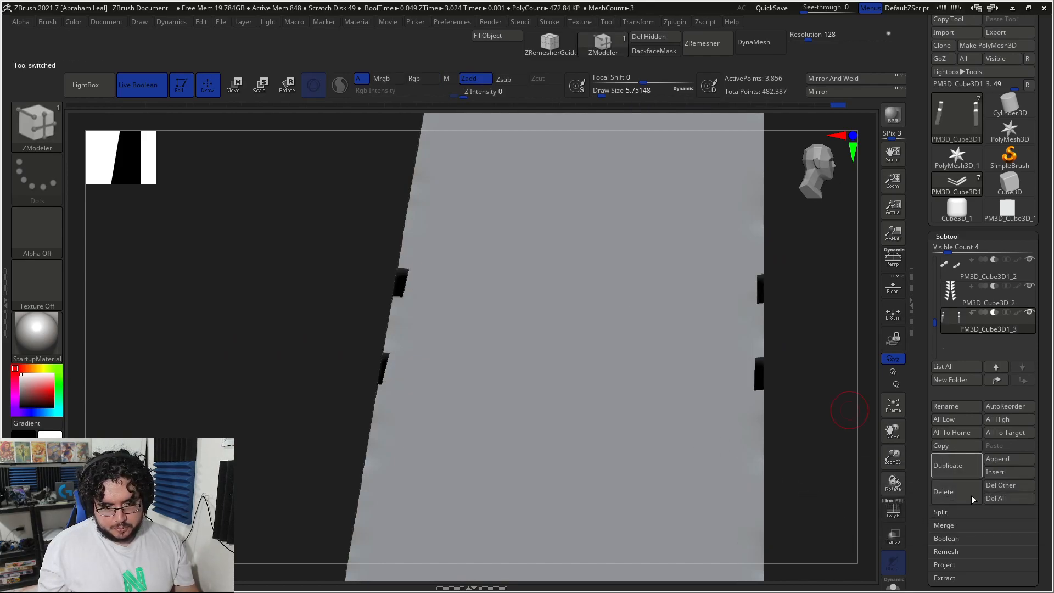
{"action": "left_click", "coordinate": [997, 458]}
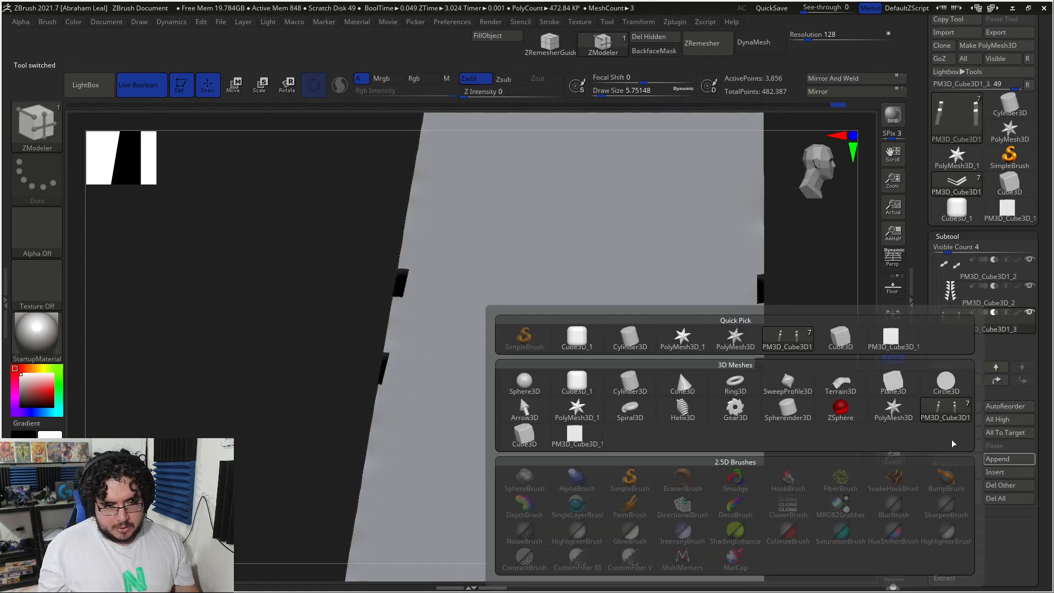
{"action": "left_click", "coordinate": [576, 434]}
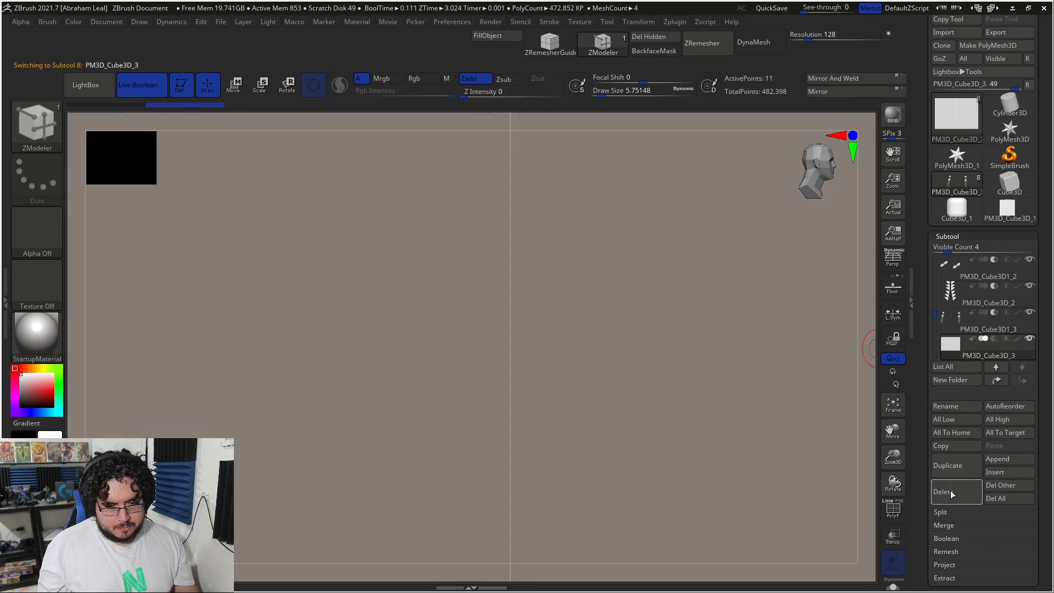
{"action": "left_click", "coordinate": [952, 494]}
{"action": "left_click", "coordinate": [855, 512]}
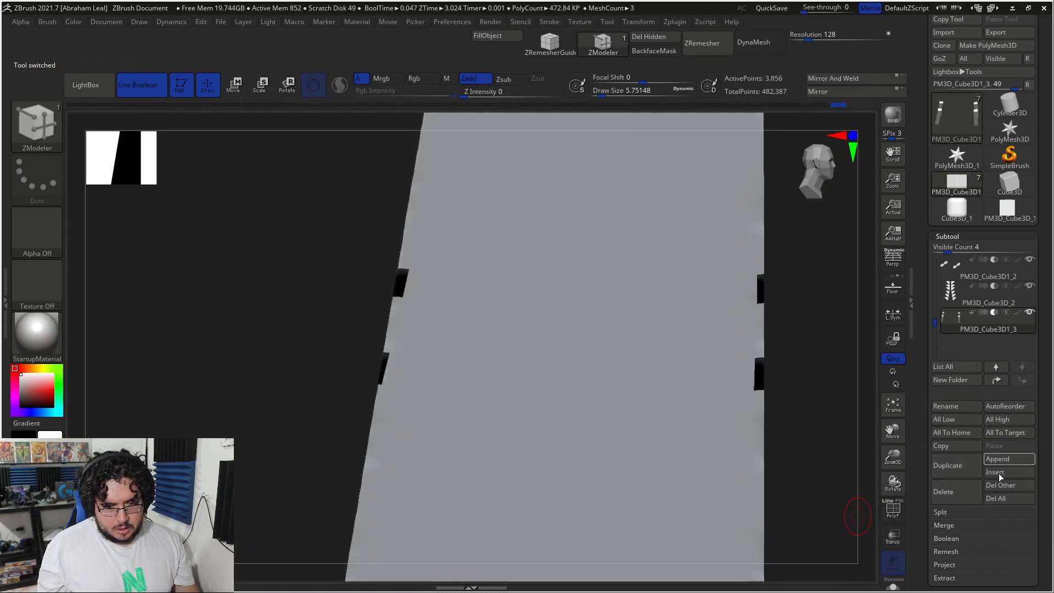
- Append a Cube3D as a new subtool, scale it down uniformly to a small block and move it beside the obelisk
{"action": "left_click", "coordinate": [1010, 463]}
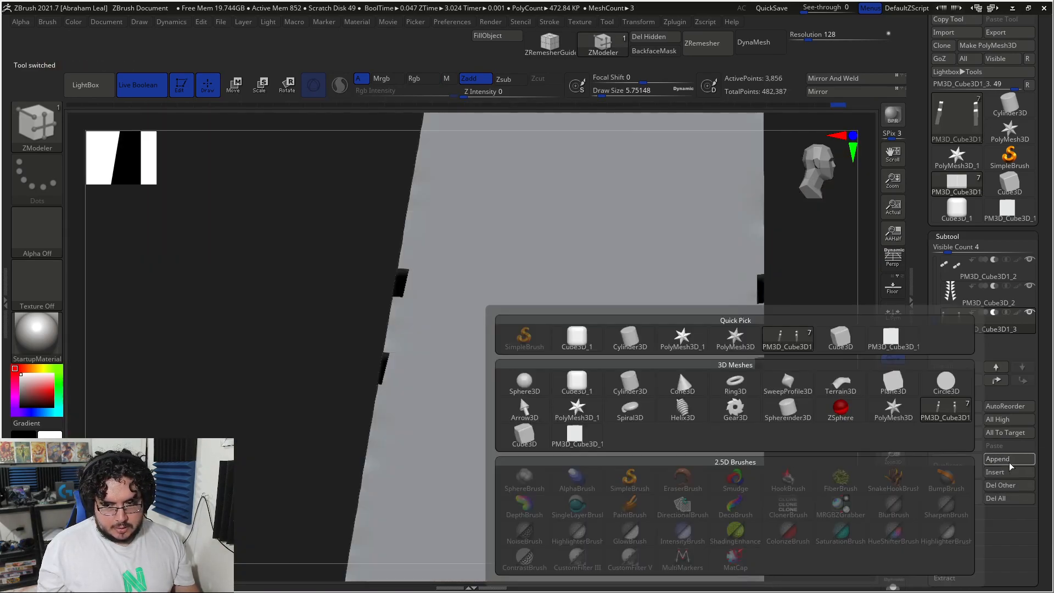
{"action": "left_click", "coordinate": [840, 339]}
{"action": "key", "text": "f"}
{"action": "key", "text": "r"}
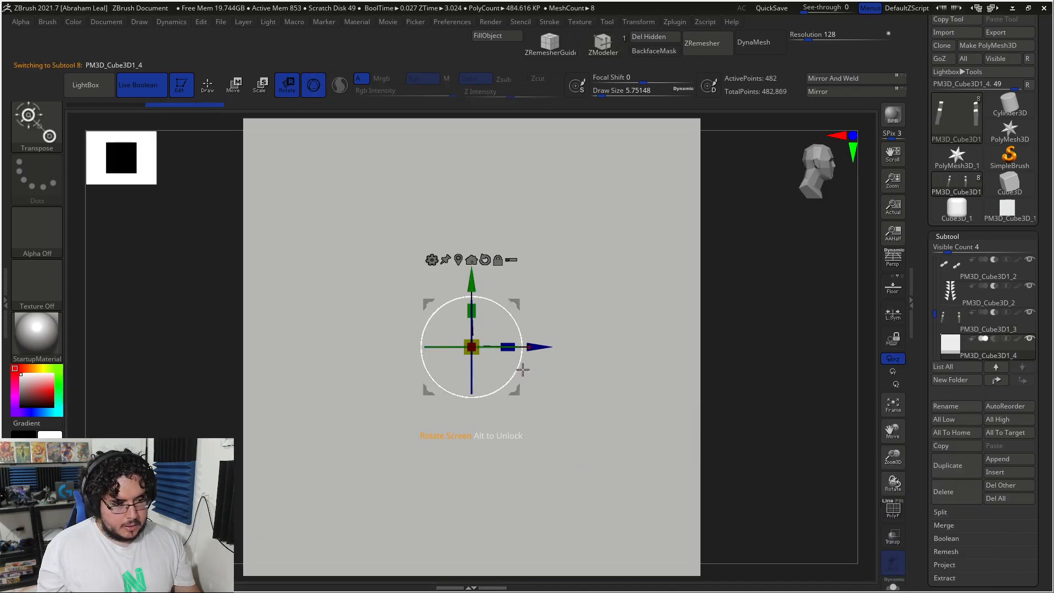
{"action": "left_click_drag", "start_coordinate": [471, 347], "coordinate": [255, 341]}
{"action": "key", "text": "f"}
{"action": "left_click_drag", "start_coordinate": [471, 347], "coordinate": [233, 358]}
{"action": "left_click_drag", "start_coordinate": [233, 363], "coordinate": [395, 365]}
{"action": "left_click_drag", "start_coordinate": [544, 342], "coordinate": [609, 343]}
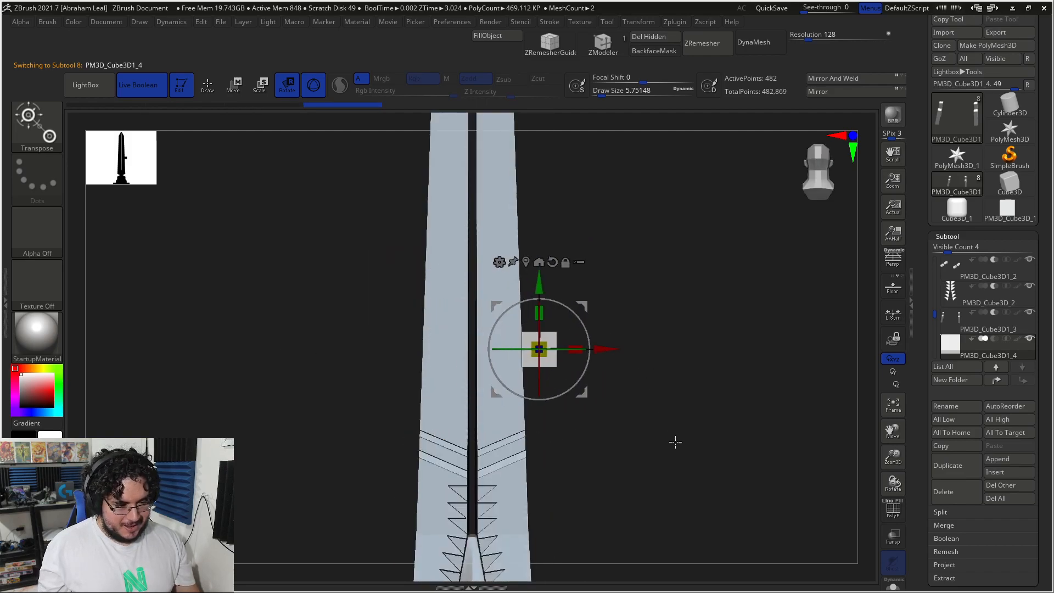
{"action": "right_click_drag", "start_coordinate": [667, 423], "coordinate": [668, 494], "text": "ctrl"}
{"action": "left_click_drag", "start_coordinate": [539, 349], "coordinate": [482, 353]}
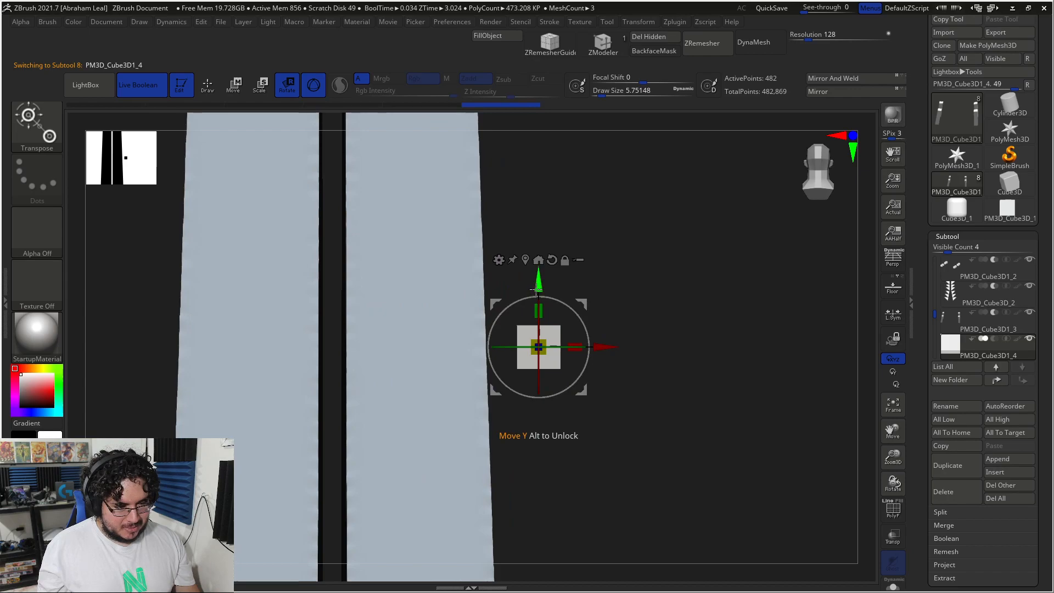
- Lower the cube along Y toward the height of the upper chevron band, keeping it without Dynamic Subdiv
{"action": "left_click_drag", "start_coordinate": [537, 282], "coordinate": [539, 468]}
{"action": "right_click_drag", "start_coordinate": [640, 470], "coordinate": [640, 349], "text": "alt"}
{"action": "left_click_drag", "start_coordinate": [563, 312], "coordinate": [533, 313]}
{"action": "left_click_drag", "start_coordinate": [560, 247], "coordinate": [560, 309]}
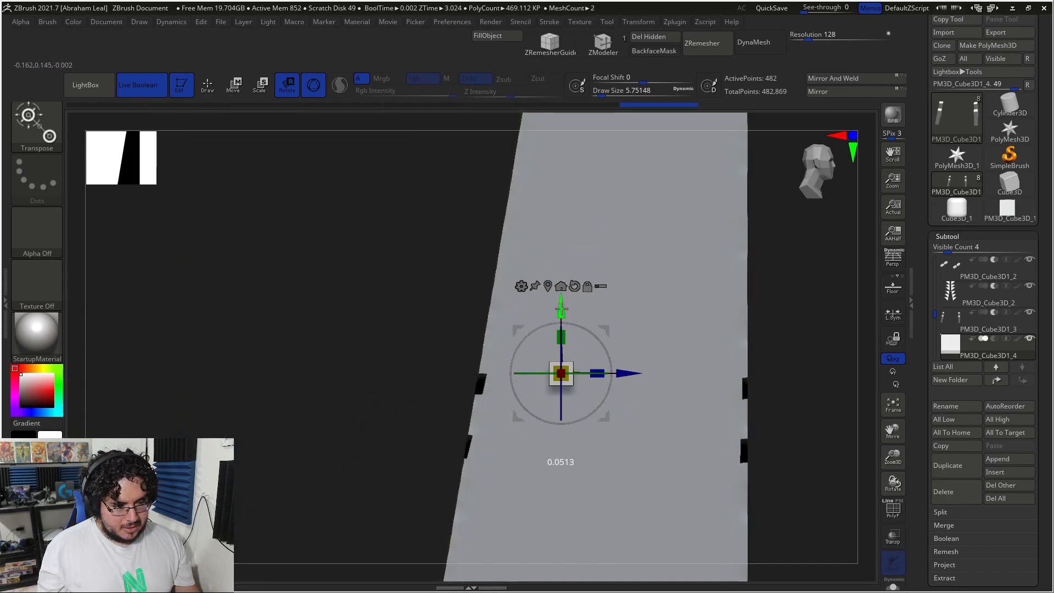
{"action": "left_click_drag", "start_coordinate": [639, 374], "coordinate": [630, 380], "text": "ctrl"}
{"action": "key", "text": "d"}
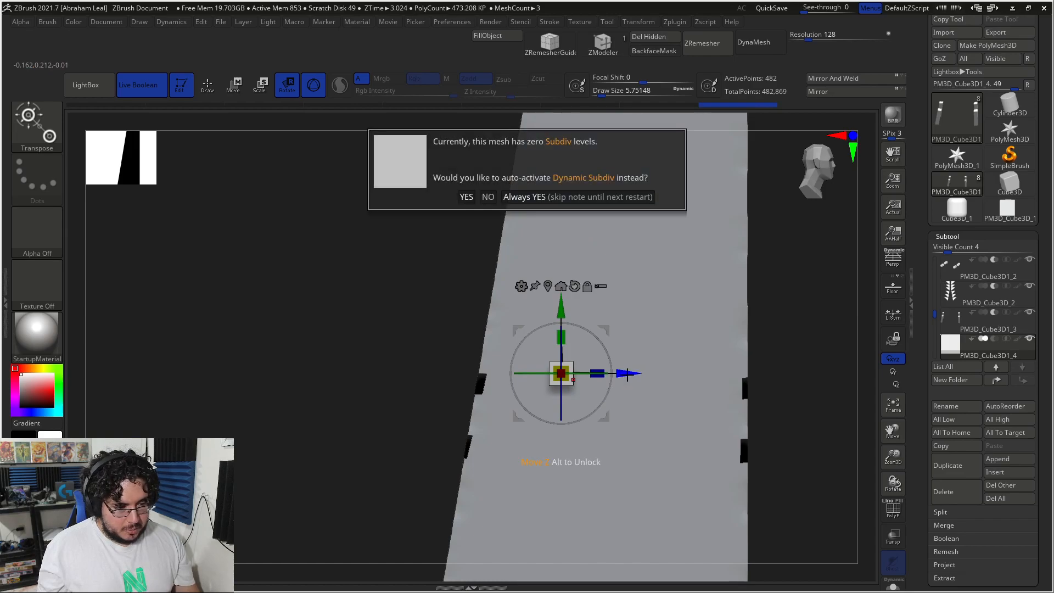
{"action": "left_click", "coordinate": [487, 199]}
- Move the cube along Z and X to the corner end of the upper chevron band and scale it to about 0.82 along Y
{"action": "left_click_drag", "start_coordinate": [624, 373], "coordinate": [482, 373], "text": "ctrl"}
{"action": "left_click_drag", "start_coordinate": [328, 428], "coordinate": [366, 428]}
{"action": "left_click_drag", "start_coordinate": [475, 373], "coordinate": [414, 373]}
{"action": "left_click_drag", "start_coordinate": [350, 311], "coordinate": [350, 329]}
{"action": "left_click_drag", "start_coordinate": [515, 415], "coordinate": [624, 434], "text": "alt"}
{"action": "left_click_drag", "start_coordinate": [459, 332], "coordinate": [461, 335]}
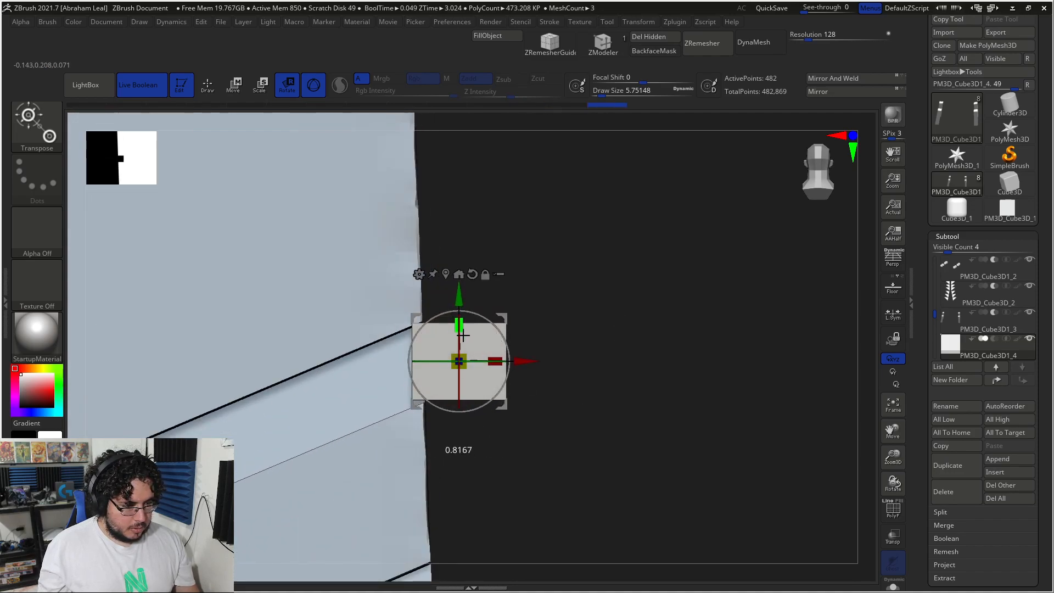
{"action": "left_click_drag", "start_coordinate": [514, 361], "coordinate": [516, 360]}
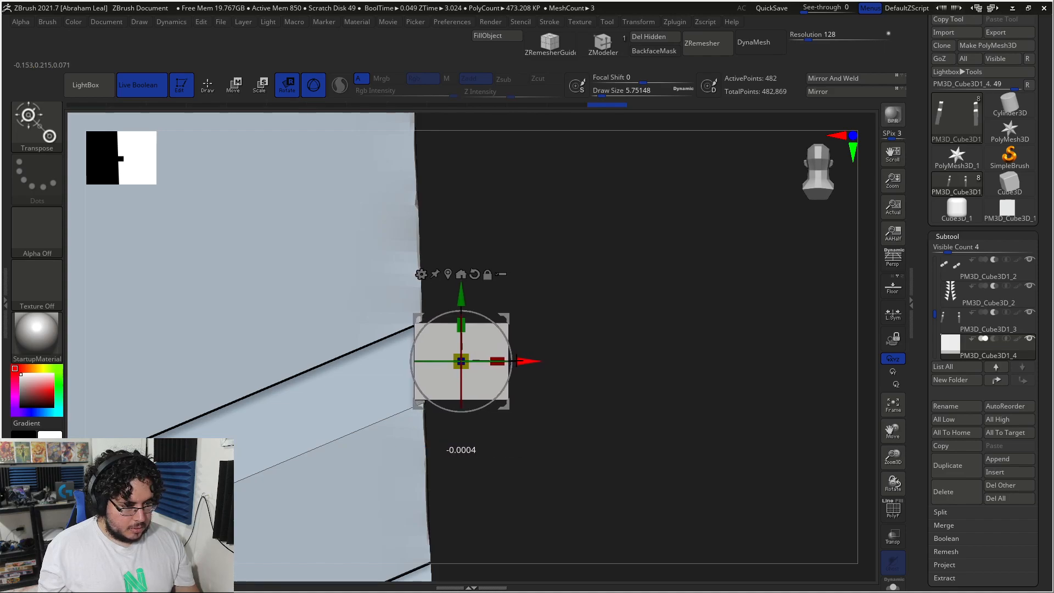
- Nudge the cube along Y and X to fit the corner end of the upper chevron band
{"action": "left_click_drag", "start_coordinate": [460, 302], "coordinate": [460, 305]}
{"action": "left_click_drag", "start_coordinate": [602, 348], "coordinate": [390, 371]}
{"action": "right_click_drag", "start_coordinate": [361, 369], "coordinate": [282, 249], "text": "ctrl"}
{"action": "right_click_drag", "start_coordinate": [483, 447], "coordinate": [438, 270], "text": "alt"}
{"action": "mouse_move", "coordinate": [484, 221]}
{"action": "left_mouse_down"}
{"action": "mouse_move", "coordinate": [645, 227]}
{"action": "mouse_move", "coordinate": [502, 218]}
{"action": "left_mouse_up"}
{"action": "left_click_drag", "start_coordinate": [673, 269], "coordinate": [504, 228]}
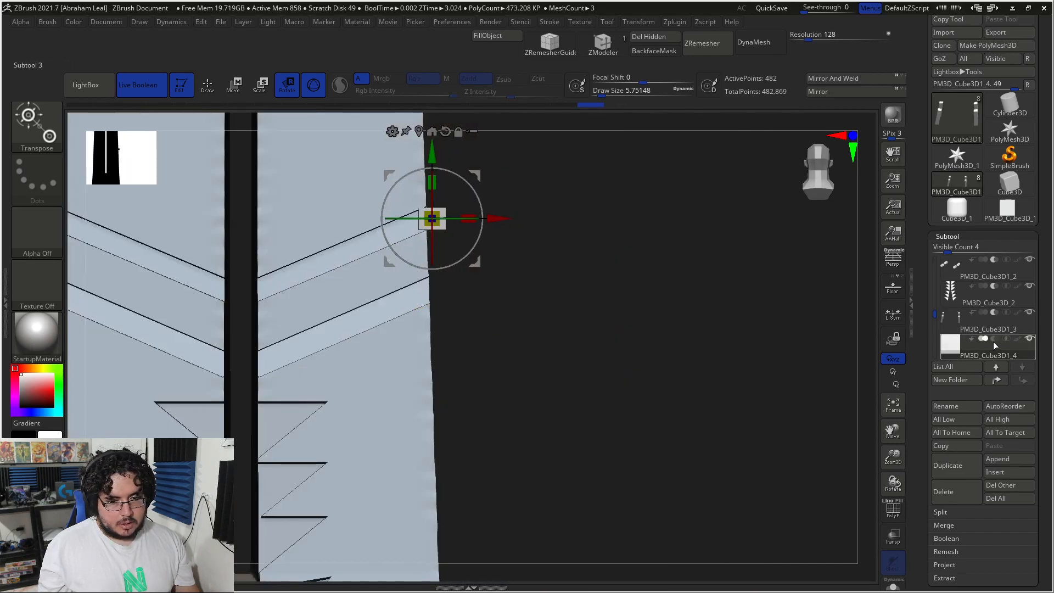
- Set the cube to subtraction, then tilt it down across the side face and scale its length to about 0.83
{"action": "left_click_drag", "start_coordinate": [769, 332], "coordinate": [696, 322]}
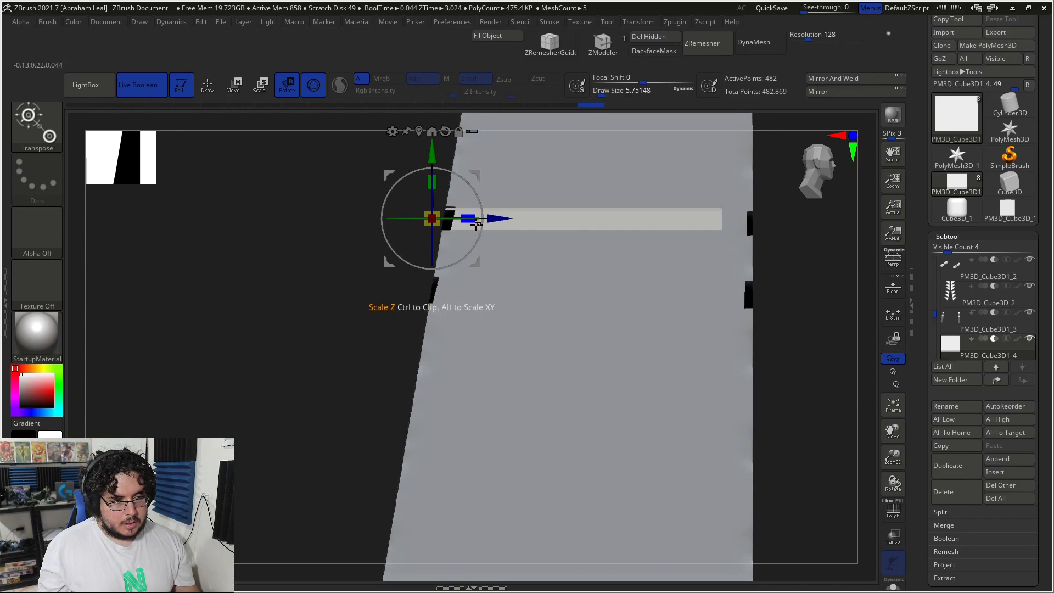
{"action": "mouse_move", "coordinate": [464, 221]}
{"action": "left_mouse_down"}
{"action": "mouse_move", "coordinate": [447, 219]}
{"action": "mouse_move", "coordinate": [482, 225]}
{"action": "mouse_move", "coordinate": [469, 226]}
{"action": "left_mouse_up"}
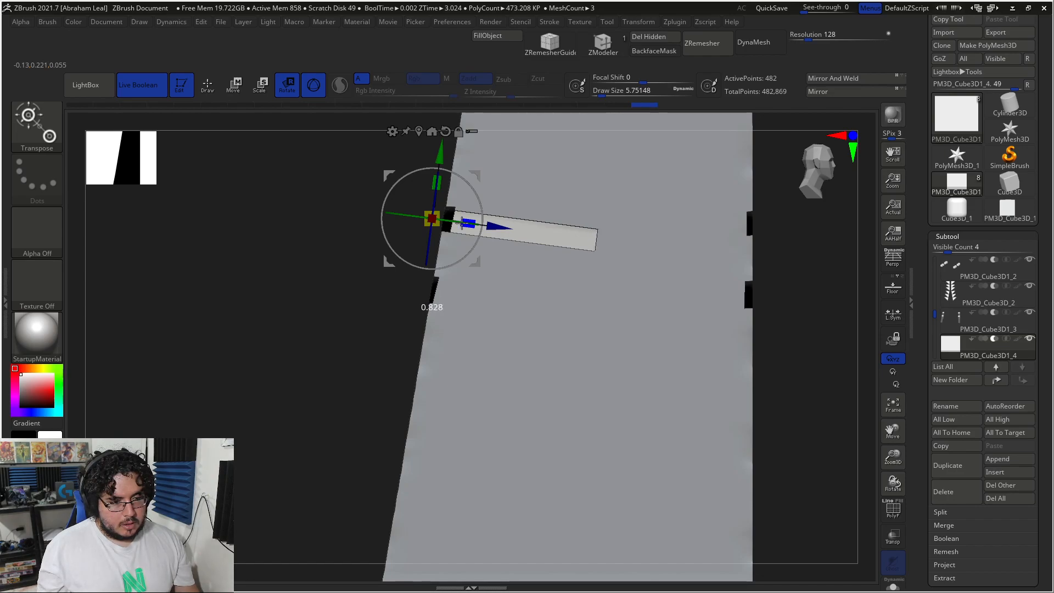
{"action": "left_click_drag", "start_coordinate": [357, 381], "coordinate": [342, 313]}
{"action": "left_click_drag", "start_coordinate": [342, 397], "coordinate": [408, 413], "text": "alt"}
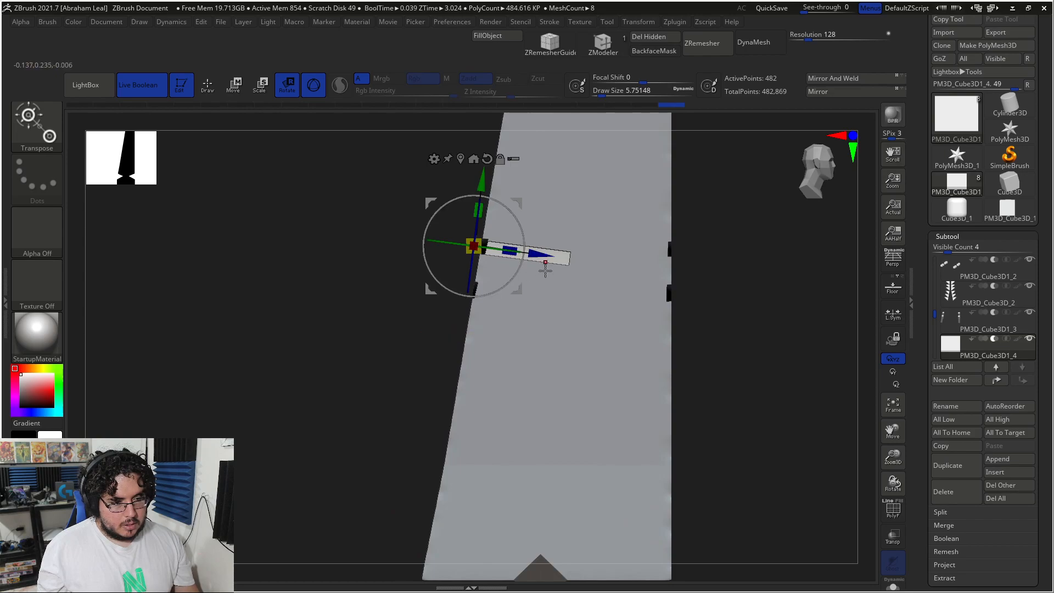
- Duplicate the block down to the lower chevron, then copy it to the face's other half with opposite tilt, scaled to about 1.23 in length
{"action": "left_click_drag", "start_coordinate": [484, 189], "coordinate": [481, 231]}
{"action": "left_click_drag", "start_coordinate": [531, 298], "coordinate": [615, 298], "text": "ctrl"}
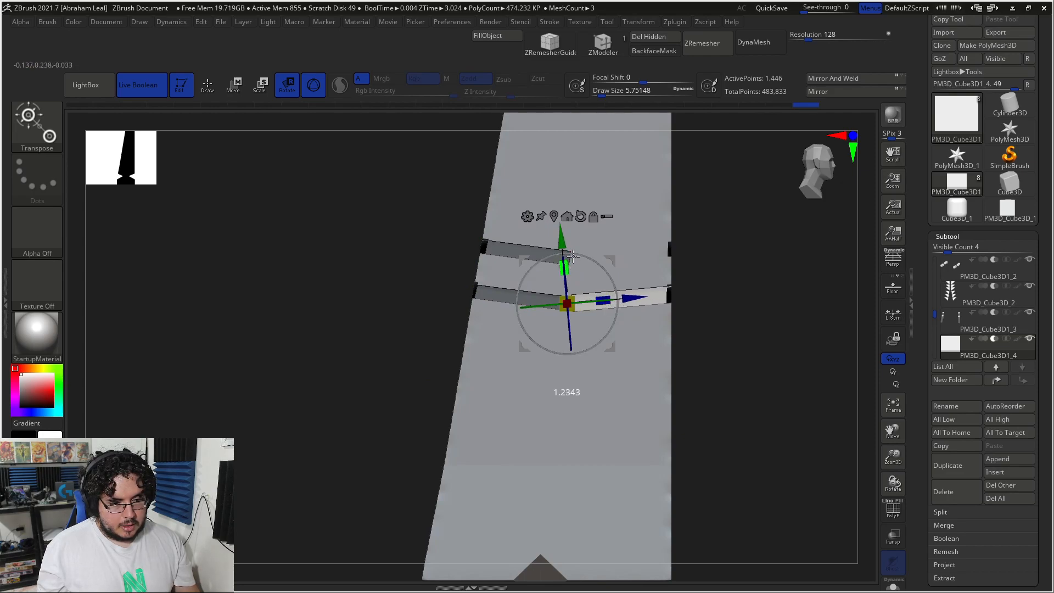
{"action": "mouse_move", "coordinate": [562, 236]}
{"action": "left_mouse_down"}
{"action": "mouse_move", "coordinate": [571, 265]}
{"action": "mouse_move", "coordinate": [564, 236]}
{"action": "left_mouse_up"}
- Duplicate the oppositely tilted block up along Y to complete the upper chevron on the side face
{"action": "key", "text": "r"}
{"action": "left_click_drag", "start_coordinate": [744, 276], "coordinate": [726, 275]}
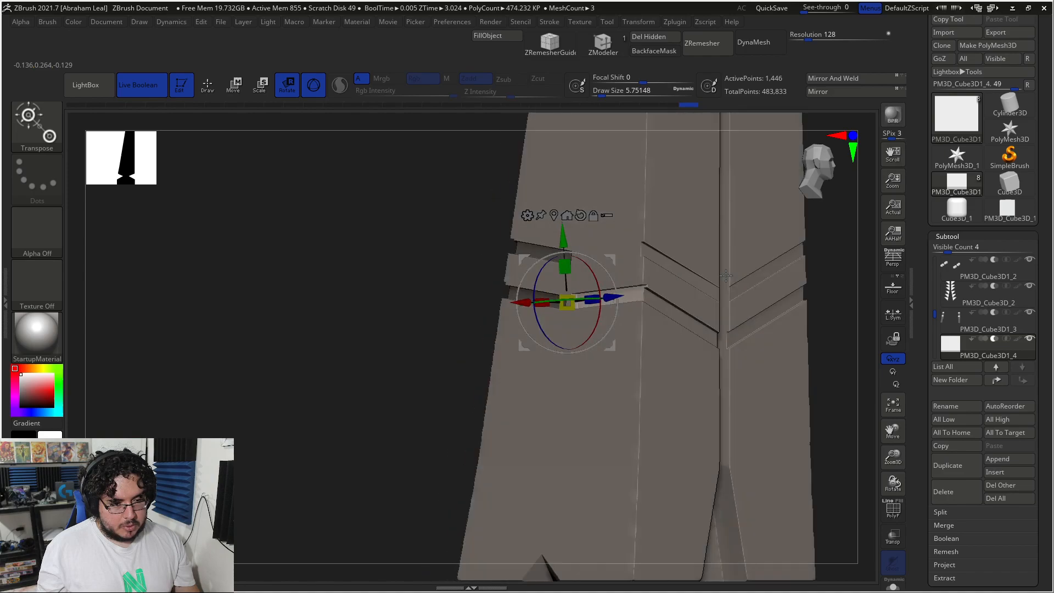
{"action": "left_click_drag", "start_coordinate": [483, 284], "coordinate": [439, 302]}
{"action": "key", "text": "w"}
{"action": "left_click_drag", "start_coordinate": [560, 239], "coordinate": [571, 195], "text": "ctrl"}
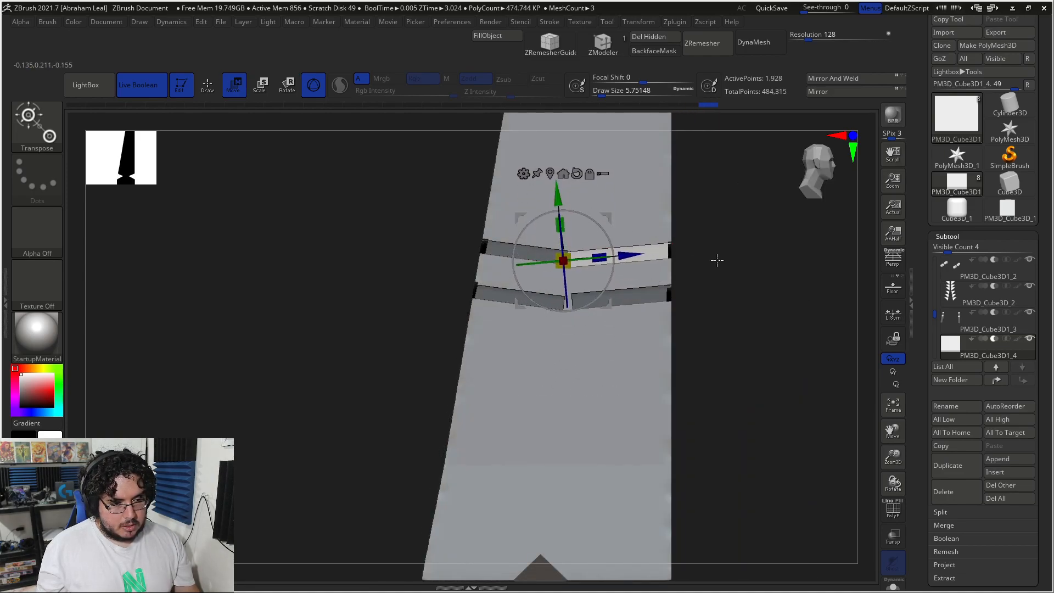
- Clear the mask from the four side-face blocks and switch their subtool from subtraction to addition
{"action": "key", "text": "q"}
{"action": "left_click_drag", "start_coordinate": [745, 273], "coordinate": [739, 329], "text": "alt"}
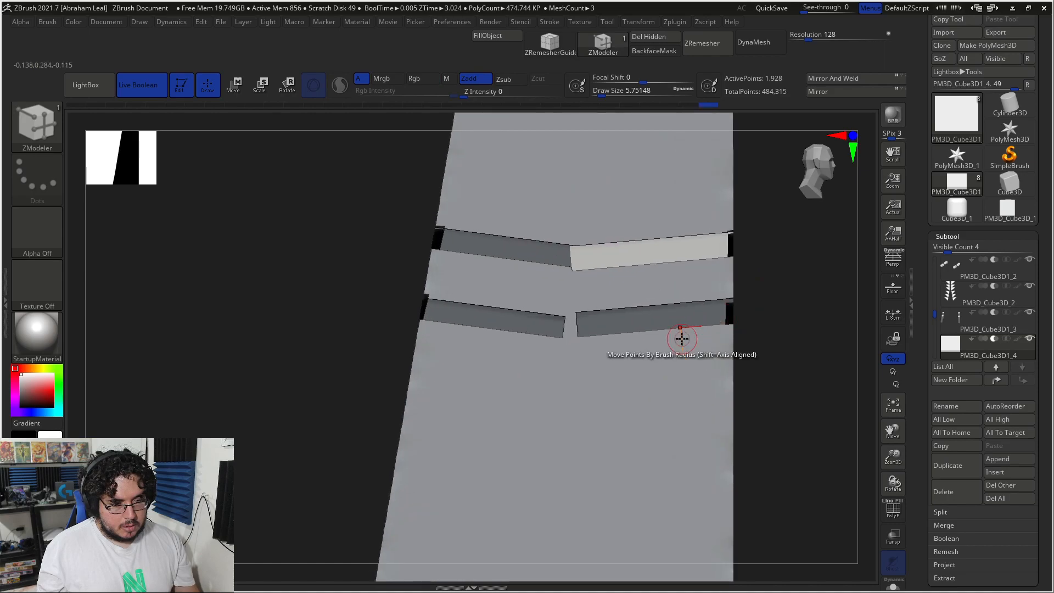
{"action": "left_click", "coordinate": [784, 360], "text": "ctrl"}
{"action": "left_click_drag", "start_coordinate": [837, 379], "coordinate": [806, 409], "text": "ctrl"}
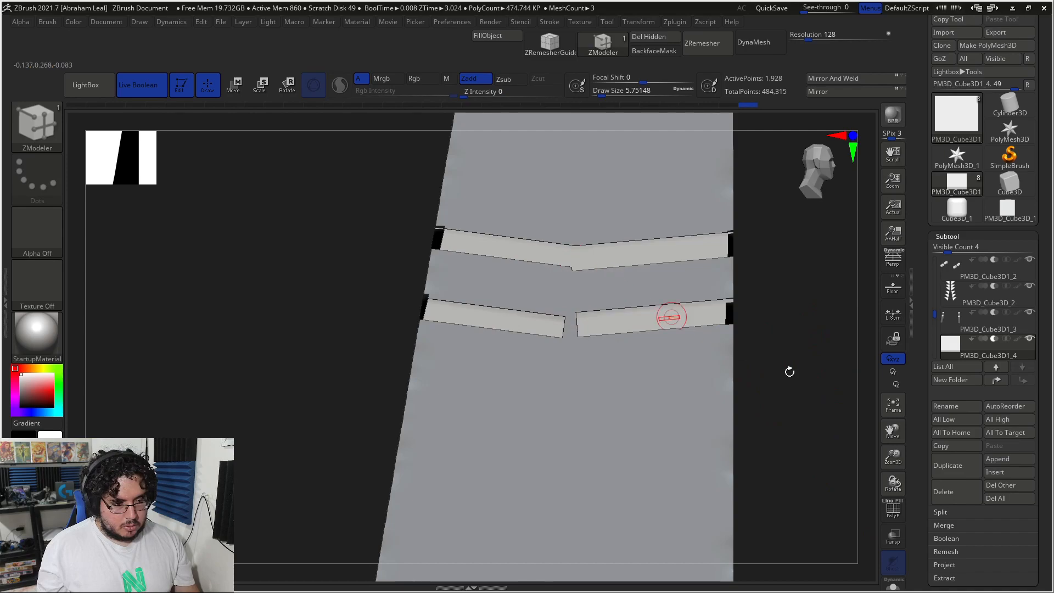
{"action": "left_click", "coordinate": [985, 337]}
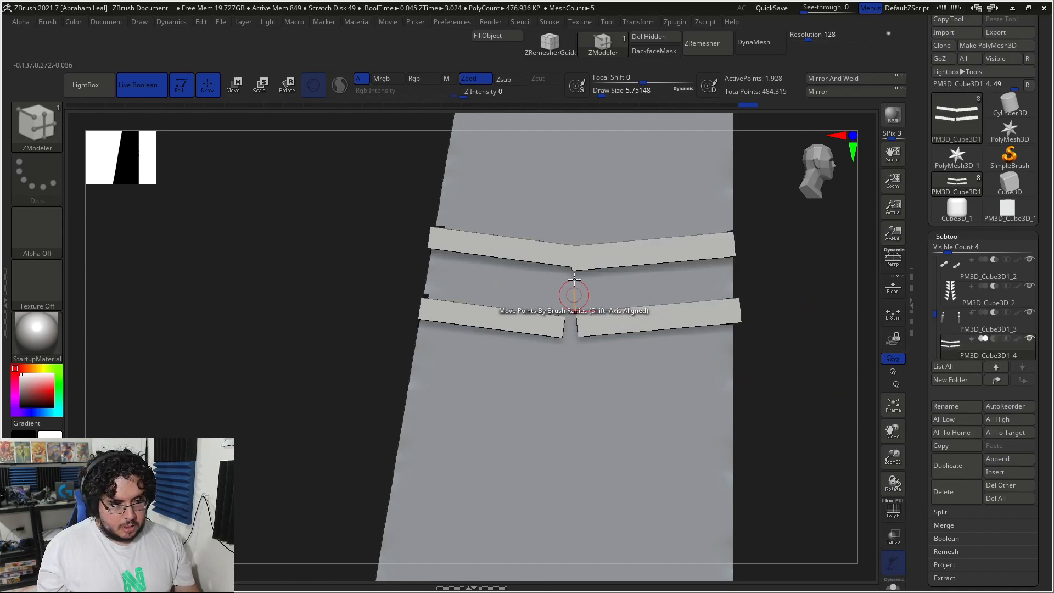
{"action": "left_click_drag", "start_coordinate": [838, 294], "coordinate": [838, 280]}
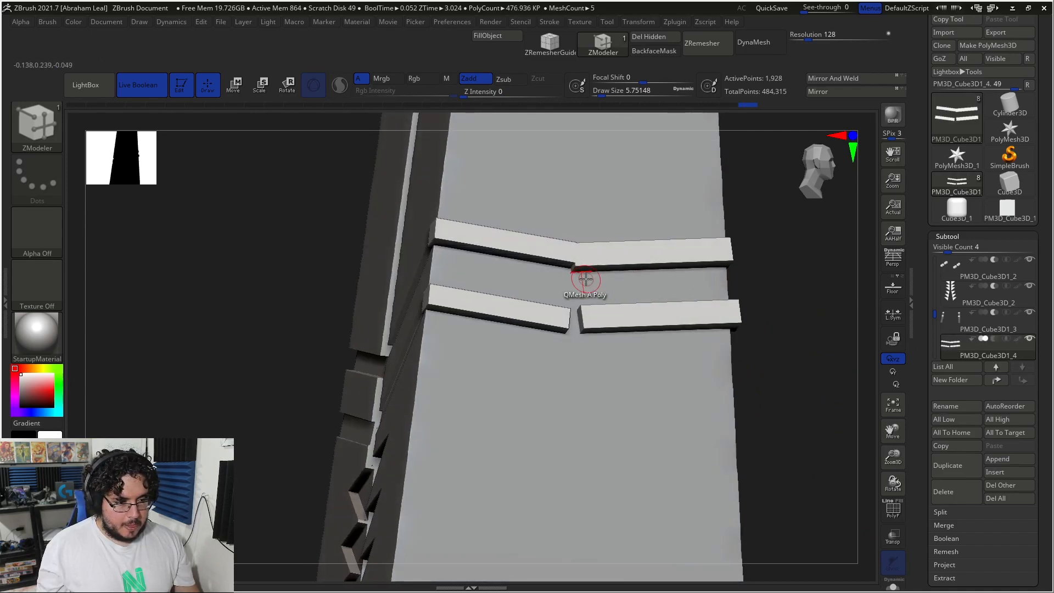
{"action": "scroll", "coordinate": [571, 264], "scroll_direction": "up", "scroll_amount": 4}
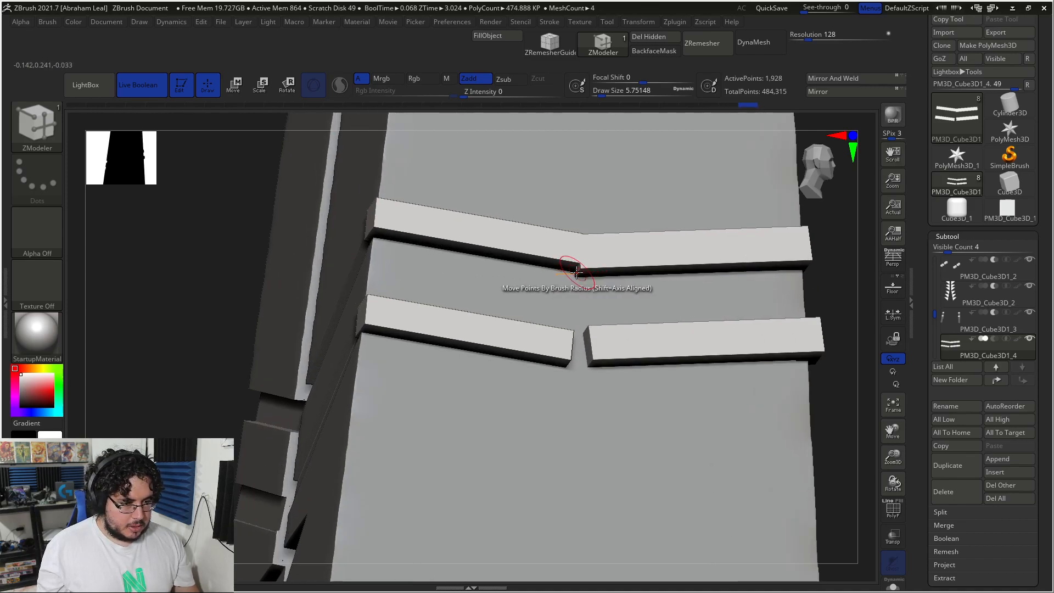
- Turn on the floor grid and switch to the Move brush with a draw size of about 17
{"action": "key", "text": "shift+p"}
{"action": "mouse_move", "coordinate": [811, 270]}
{"action": "left_mouse_down"}
{"action": "mouse_move", "coordinate": [840, 269]}
{"action": "mouse_move", "coordinate": [815, 273]}
{"action": "left_mouse_up"}
{"action": "key", "text": "b"}
{"action": "key", "text": "m"}
{"action": "key", "text": "v"}
{"action": "key", "text": "space"}
{"action": "left_click_drag", "start_coordinate": [590, 286], "coordinate": [600, 286]}
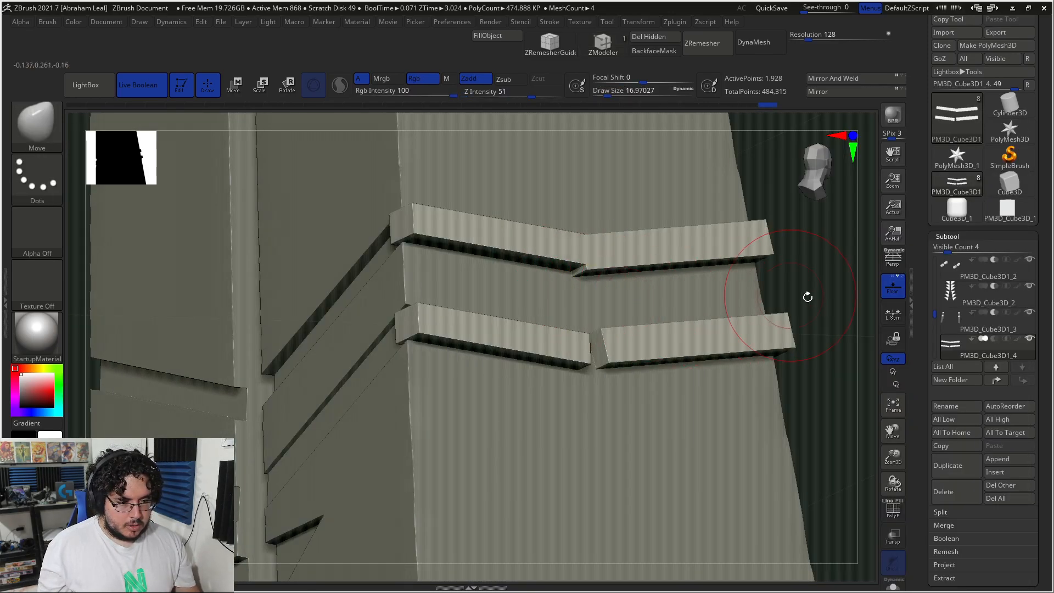
{"action": "left_click_drag", "start_coordinate": [804, 386], "coordinate": [758, 397]}
{"action": "left_click_drag", "start_coordinate": [566, 351], "coordinate": [581, 355]}
{"action": "key", "text": "ctrl+z"}
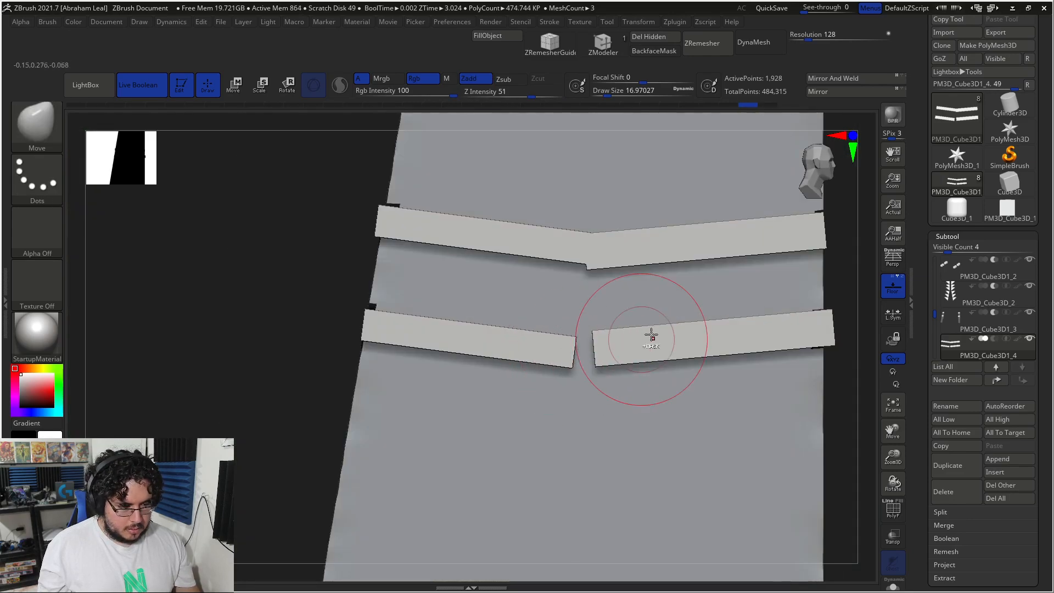
{"action": "left_click_drag", "start_coordinate": [647, 338], "coordinate": [596, 395], "text": "ctrl"}
{"action": "key", "text": "ctrl+z"}
{"action": "left_click_drag", "start_coordinate": [735, 458], "coordinate": [607, 329], "text": "ctrl"}
{"action": "key", "text": "ctrl+z"}
- Mask the inner end of the lower chevron's right block with MaskLasso and stretch the left block to meet it at draw size 41
{"action": "left_click", "coordinate": [46, 132]}
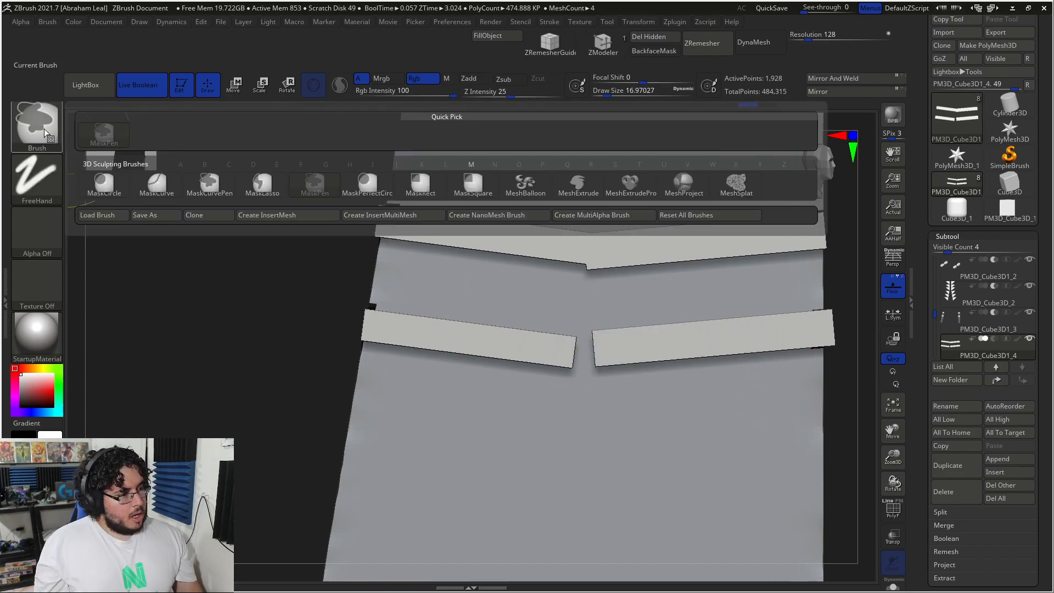
{"action": "left_click", "coordinate": [254, 181]}
{"action": "left_click_drag", "start_coordinate": [603, 306], "coordinate": [615, 324], "text": "ctrl"}
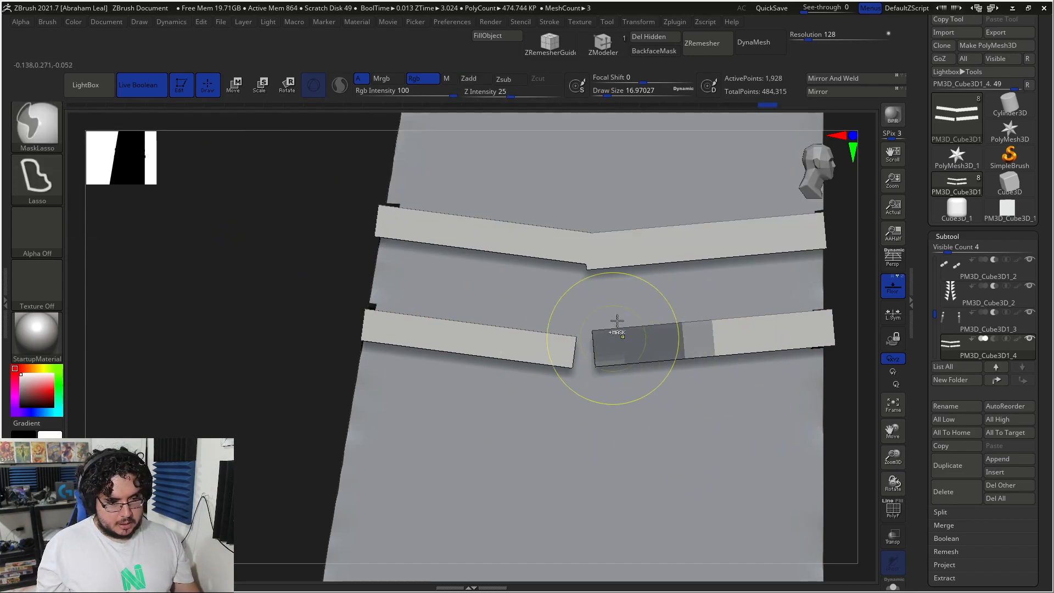
{"action": "key", "text": "space"}
{"action": "left_click_drag", "start_coordinate": [565, 354], "coordinate": [576, 350]}
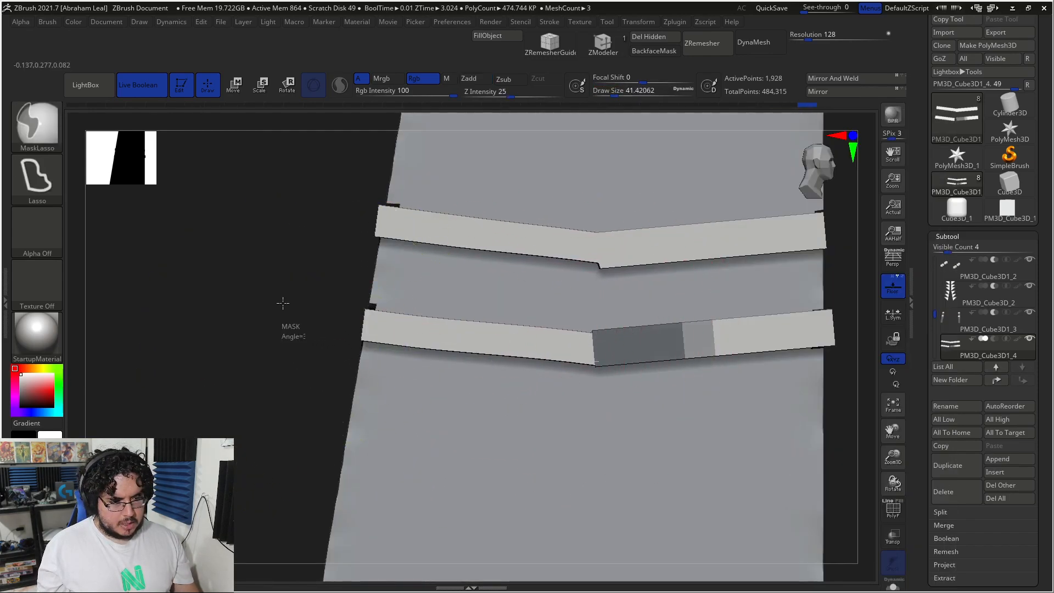
- Clear the mask, set the Move brush's draw size to about 44 and return the chevron blocks to subtraction
{"action": "left_click_drag", "start_coordinate": [284, 316], "coordinate": [308, 329], "text": "ctrl"}
{"action": "left_click_drag", "start_coordinate": [263, 277], "coordinate": [316, 294]}
{"action": "key", "text": "space"}
{"action": "mouse_move", "coordinate": [713, 325]}
{"action": "left_mouse_down"}
{"action": "mouse_move", "coordinate": [692, 238]}
{"action": "mouse_move", "coordinate": [675, 242]}
{"action": "mouse_move", "coordinate": [409, 355]}
{"action": "mouse_move", "coordinate": [419, 407]}
{"action": "mouse_move", "coordinate": [404, 252]}
{"action": "mouse_move", "coordinate": [466, 299]}
{"action": "mouse_move", "coordinate": [649, 320]}
{"action": "mouse_move", "coordinate": [708, 353]}
{"action": "mouse_move", "coordinate": [673, 353]}
{"action": "left_mouse_up"}
- Mirror the side-face chevron blocks across the X axis with SubTool Master, merging them into one subtool
{"action": "left_click", "coordinate": [674, 23]}
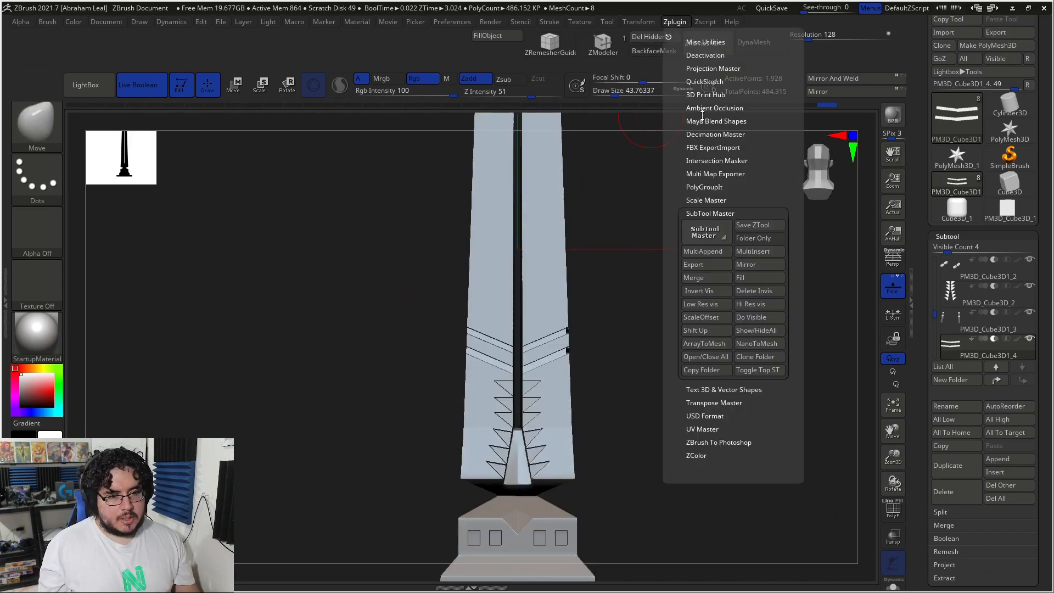
{"action": "left_click", "coordinate": [750, 267]}
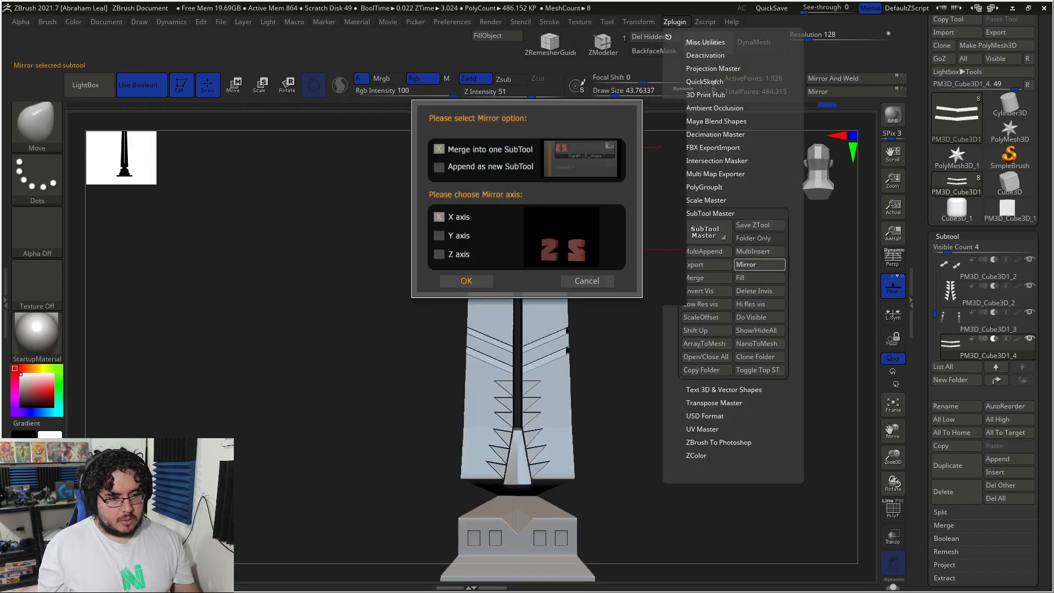
{"action": "left_click", "coordinate": [466, 281]}
{"action": "left_click_drag", "start_coordinate": [646, 345], "coordinate": [501, 364]}
{"action": "left_click_drag", "start_coordinate": [435, 407], "coordinate": [645, 430], "text": "shift"}
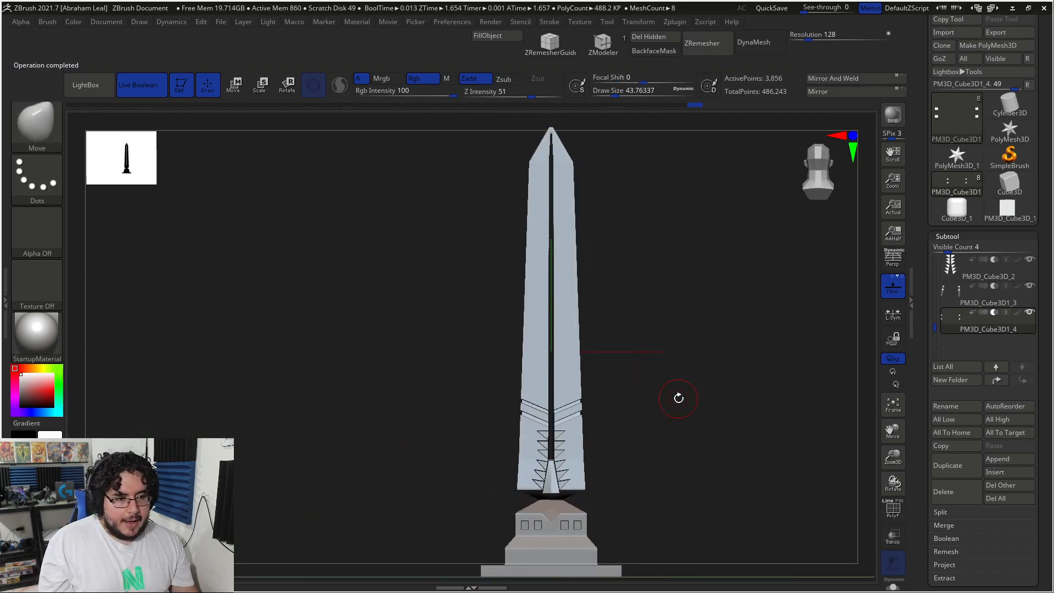
{"action": "left_click_drag", "start_coordinate": [661, 353], "coordinate": [684, 384]}
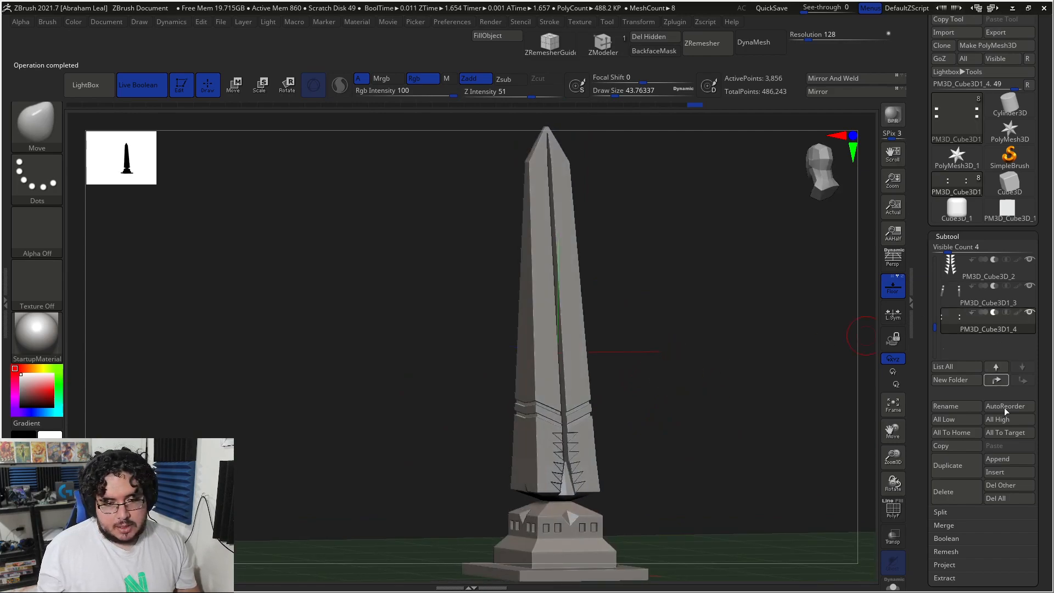
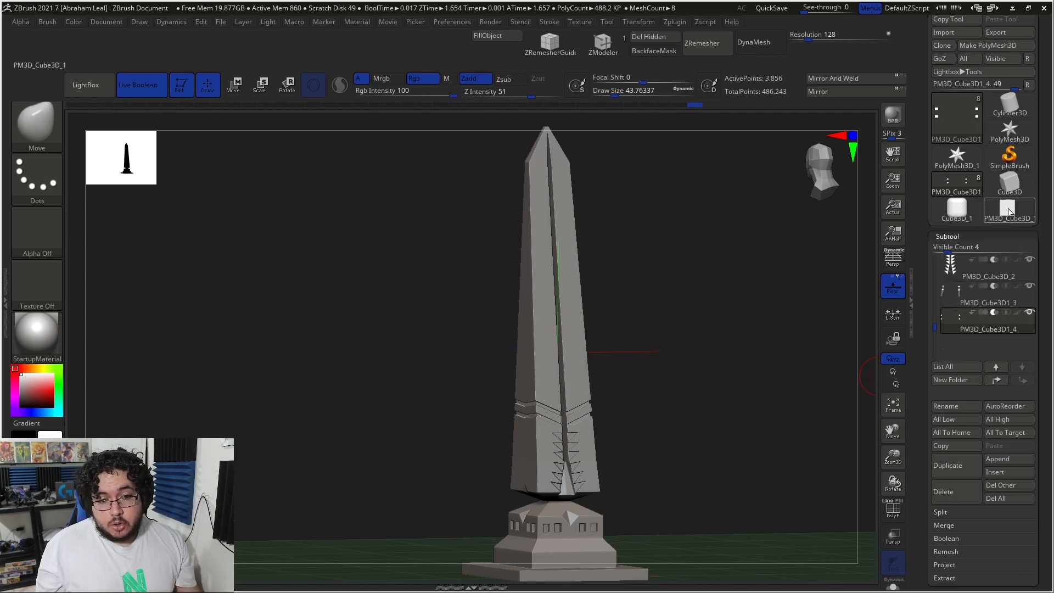
- Make a Boolean mesh from the subtools, switch to the resulting tool and check its wireframe
{"action": "scroll", "coordinate": [1039, 351], "scroll_direction": "down", "scroll_amount": 3}
{"action": "left_click", "coordinate": [941, 441]}
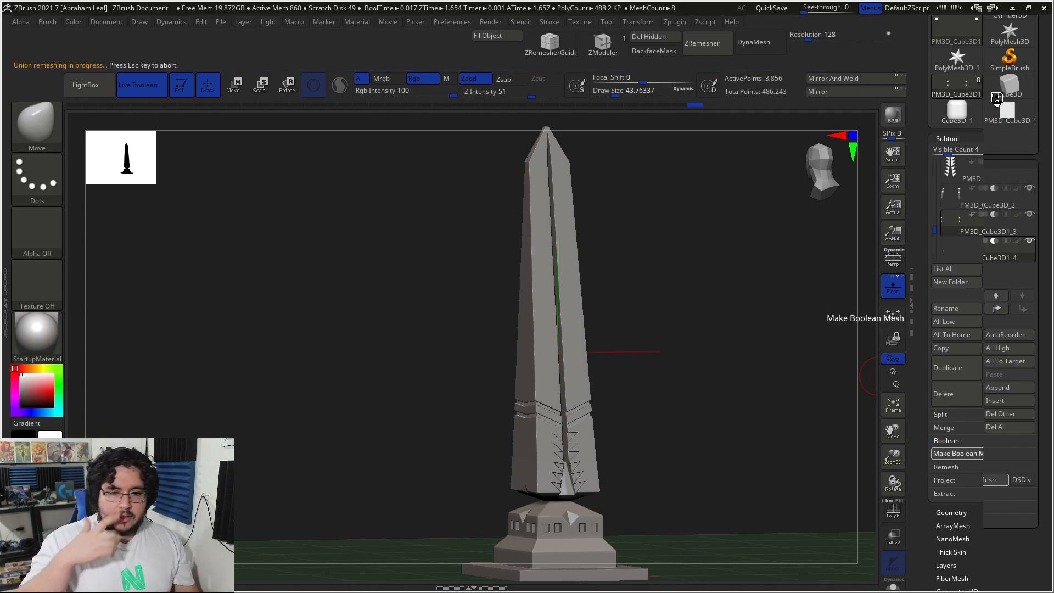
{"action": "left_click", "coordinate": [956, 86]}
{"action": "left_click_drag", "start_coordinate": [733, 325], "coordinate": [899, 494], "text": "shift"}
{"action": "left_click", "coordinate": [892, 509]}
{"action": "mouse_move", "coordinate": [796, 433]}
{"action": "left_mouse_down"}
{"action": "mouse_move", "coordinate": [744, 443]}
{"action": "mouse_move", "coordinate": [795, 453]}
{"action": "left_mouse_up"}
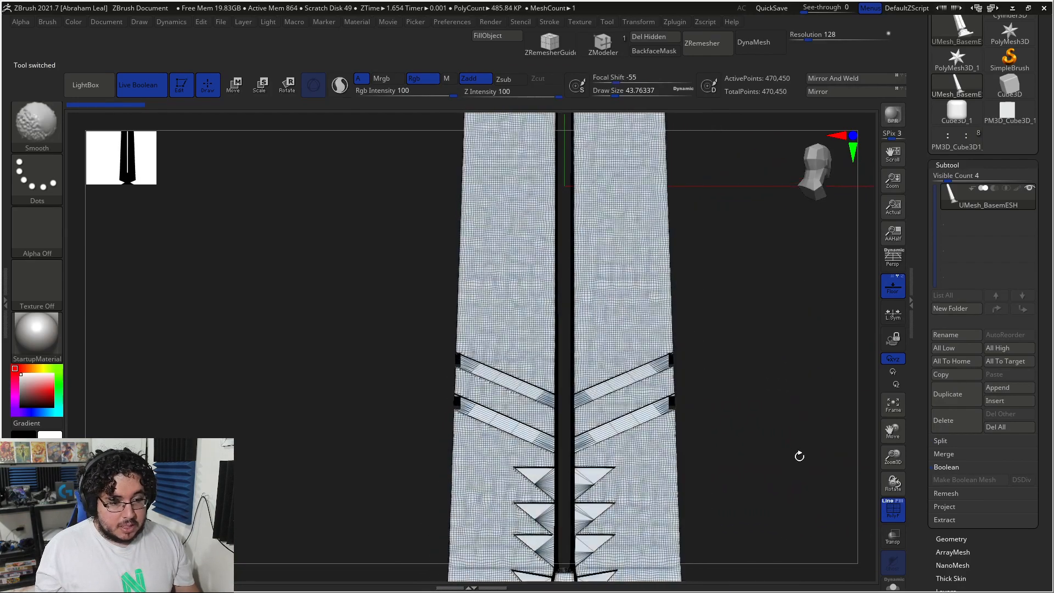
{"action": "left_click", "coordinate": [892, 509]}
- DynaMesh the combined obelisk at resolution 1000 with Polish enabled
{"action": "left_click", "coordinate": [972, 165]}
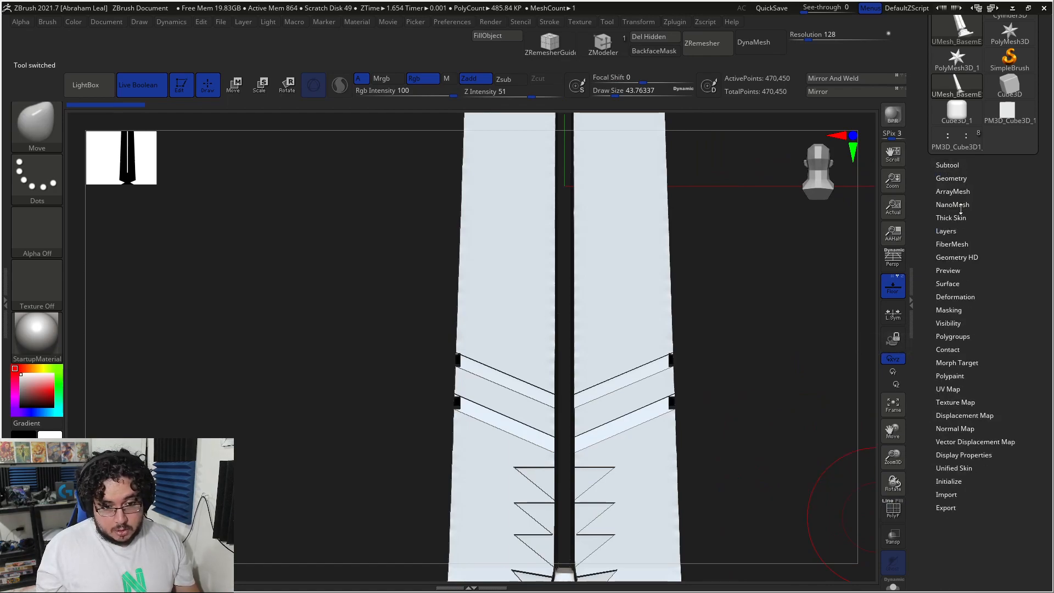
{"action": "left_click", "coordinate": [954, 179]}
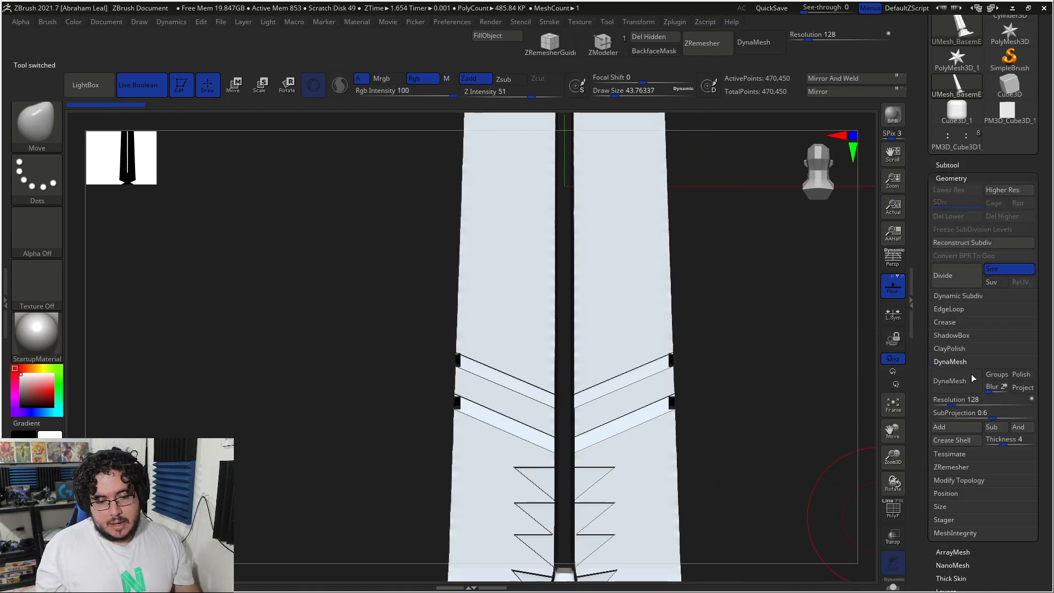
{"action": "left_click", "coordinate": [1018, 373]}
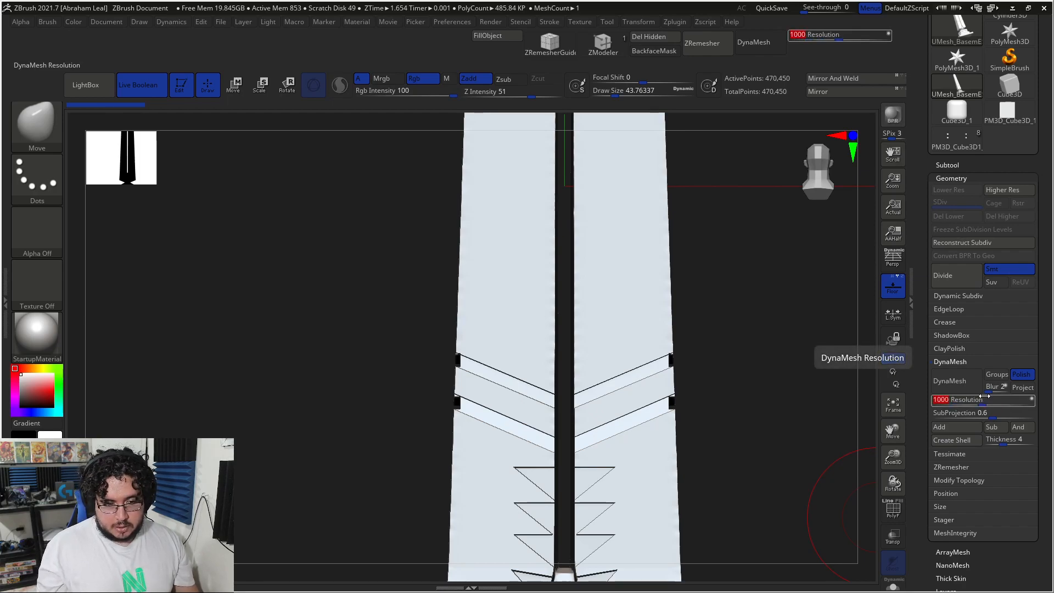
{"action": "left_click_drag", "start_coordinate": [793, 405], "coordinate": [816, 400]}
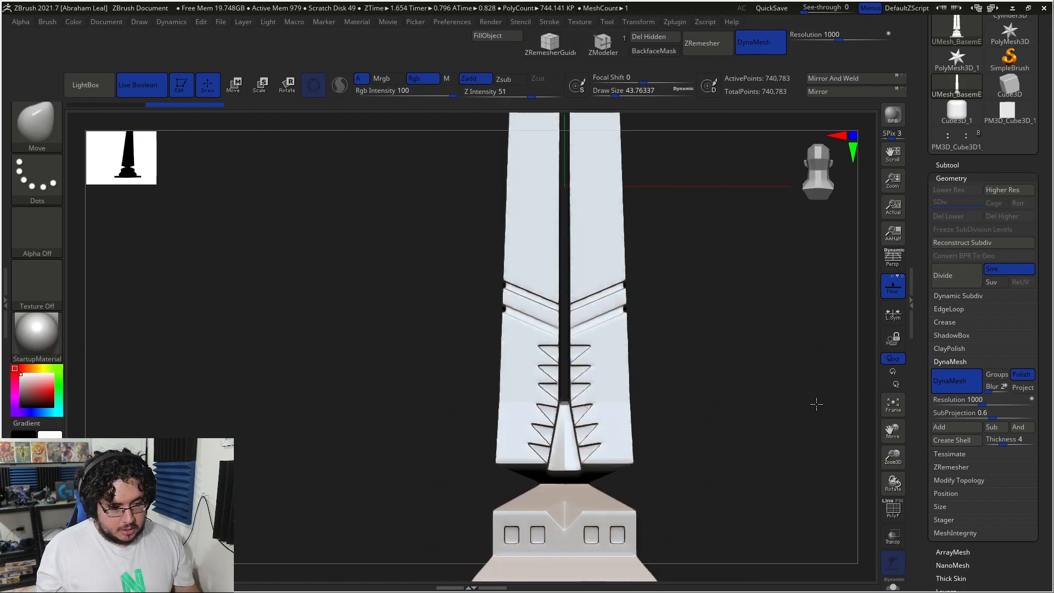
- Examine the DynaMeshed obelisk's chevrons, triangle cuts, window recesses and base from the front and side
{"action": "left_click_drag", "start_coordinate": [759, 371], "coordinate": [607, 428], "text": "alt"}
{"action": "left_click_drag", "start_coordinate": [746, 398], "coordinate": [717, 358], "text": "alt"}
{"action": "left_click_drag", "start_coordinate": [706, 306], "coordinate": [712, 354], "text": "alt"}
{"action": "left_click_drag", "start_coordinate": [720, 524], "coordinate": [749, 337], "text": "alt"}
{"action": "left_click_drag", "start_coordinate": [750, 337], "coordinate": [758, 395], "text": "alt"}
{"action": "left_click_drag", "start_coordinate": [760, 436], "coordinate": [763, 261], "text": "alt"}
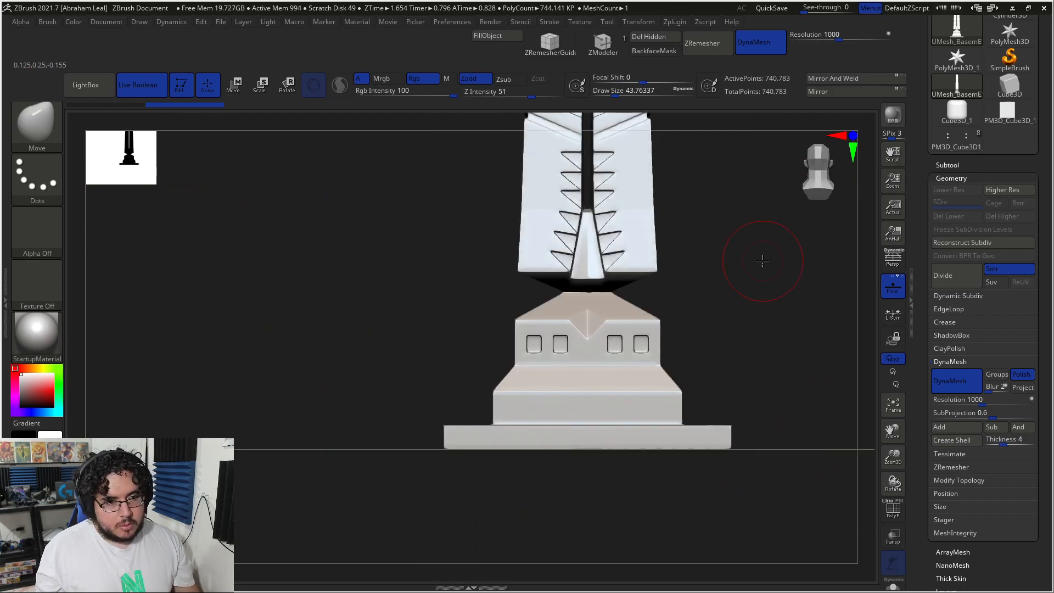
{"action": "left_click_drag", "start_coordinate": [739, 309], "coordinate": [665, 344]}
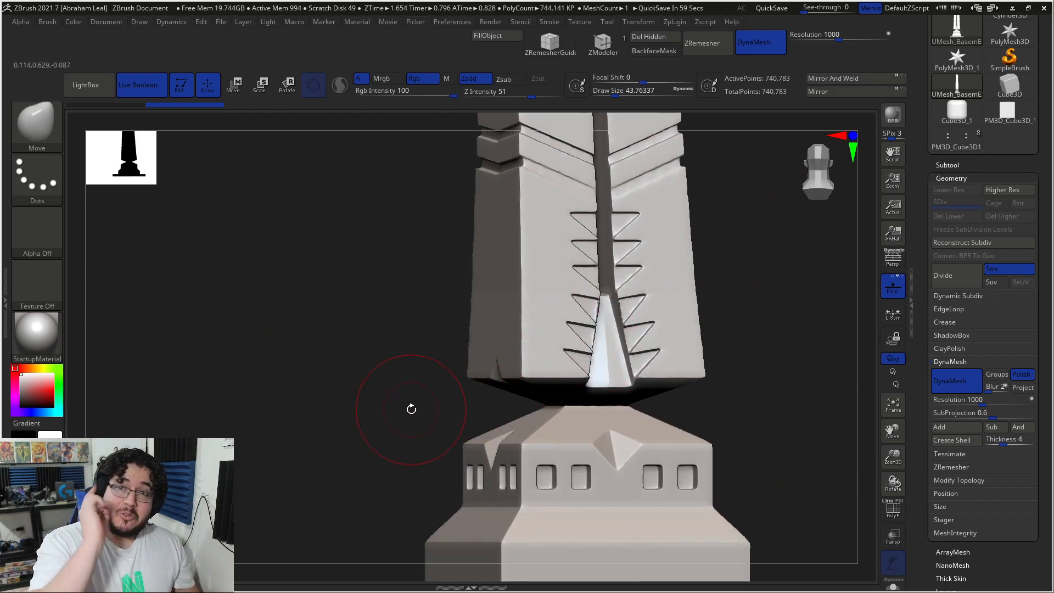
{"action": "left_click_drag", "start_coordinate": [713, 369], "coordinate": [757, 446], "text": "shift"}
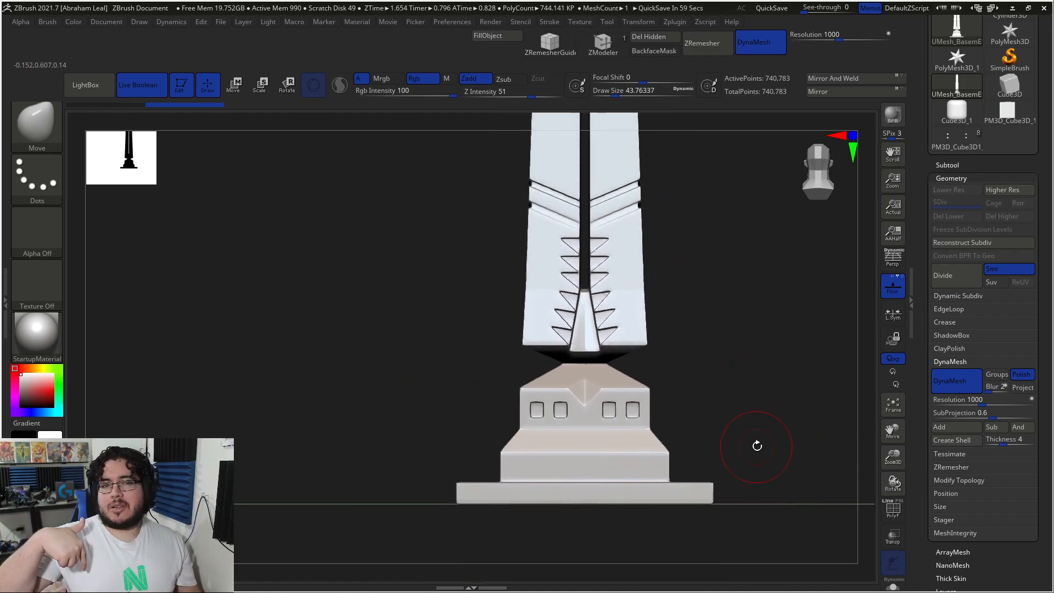